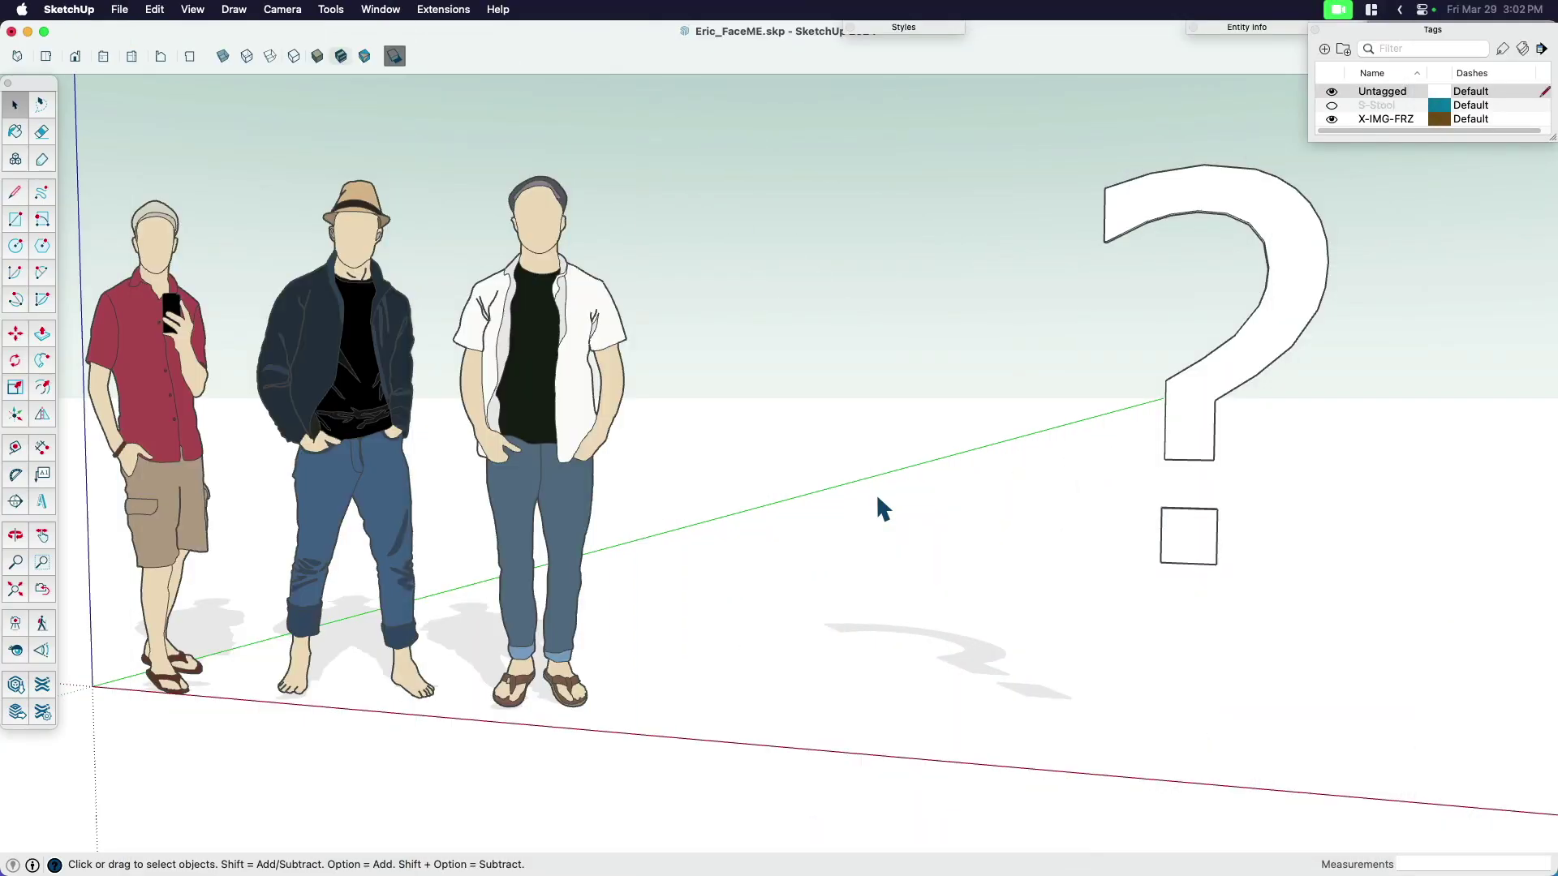
Inspect the three scale figures by selecting the red-shirt, dark-jacket and white-shirt men one after another
left_click(186, 419)
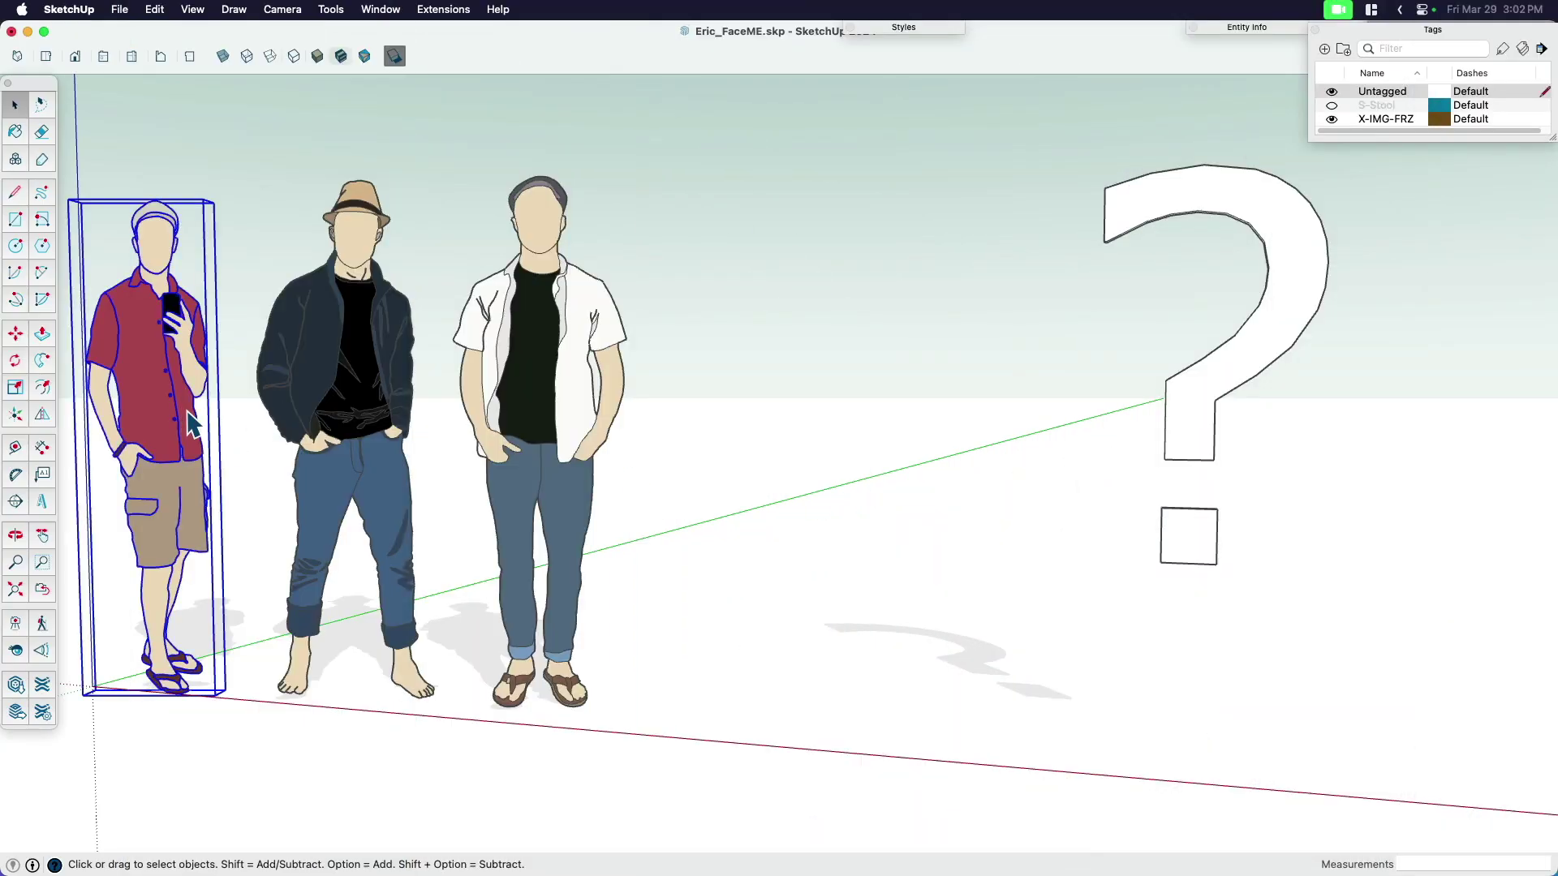
scroll(341, 536, "down", 2)
middle_click_drag(341, 535, 483, 568)
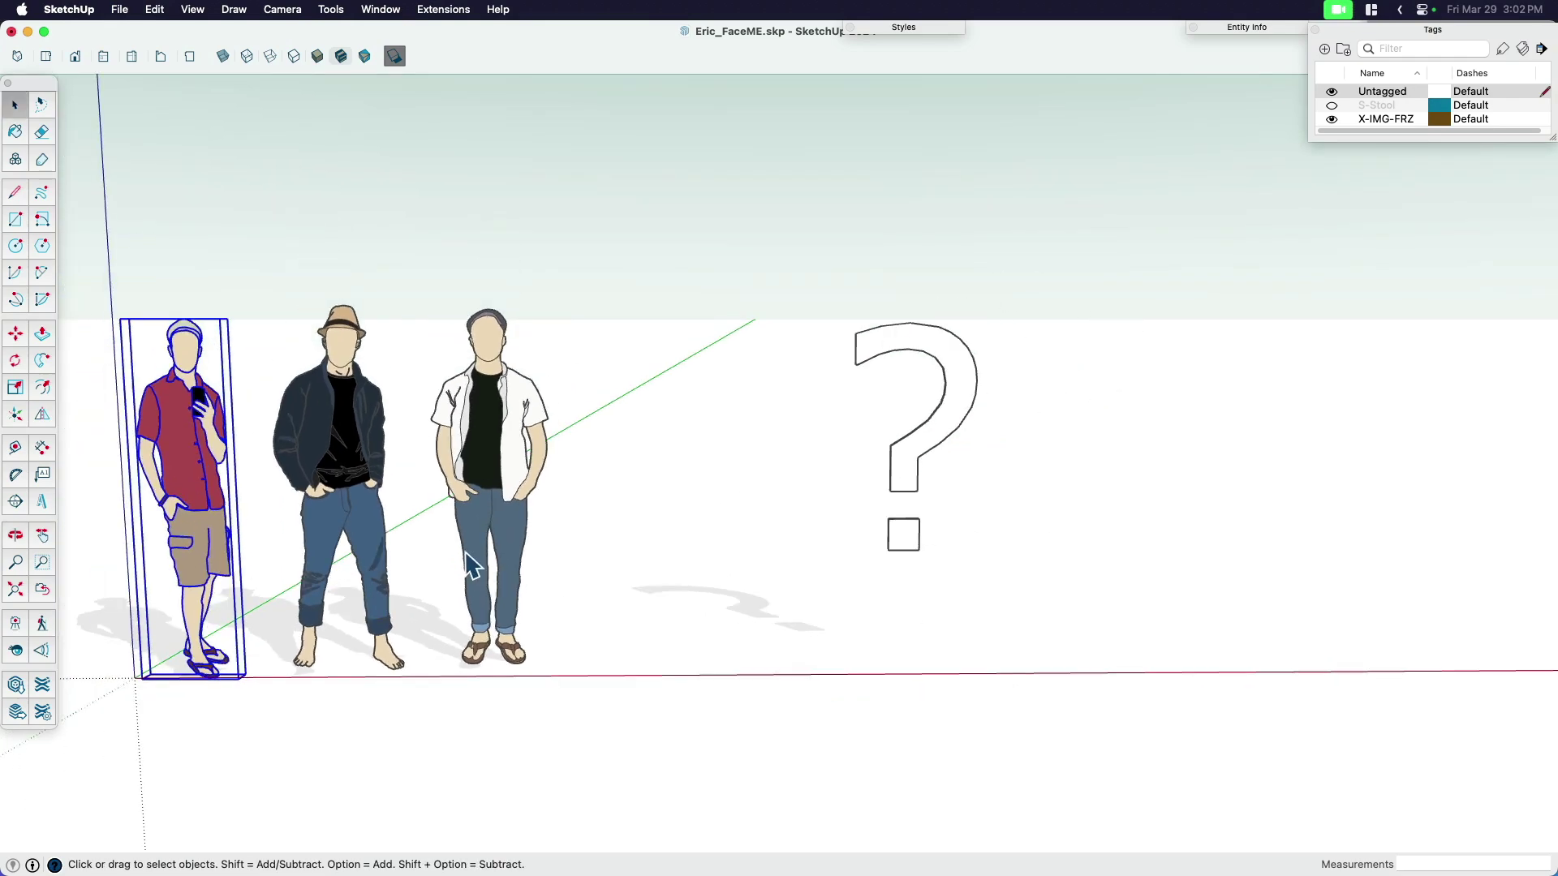
left_click(282, 584)
left_click(388, 499)
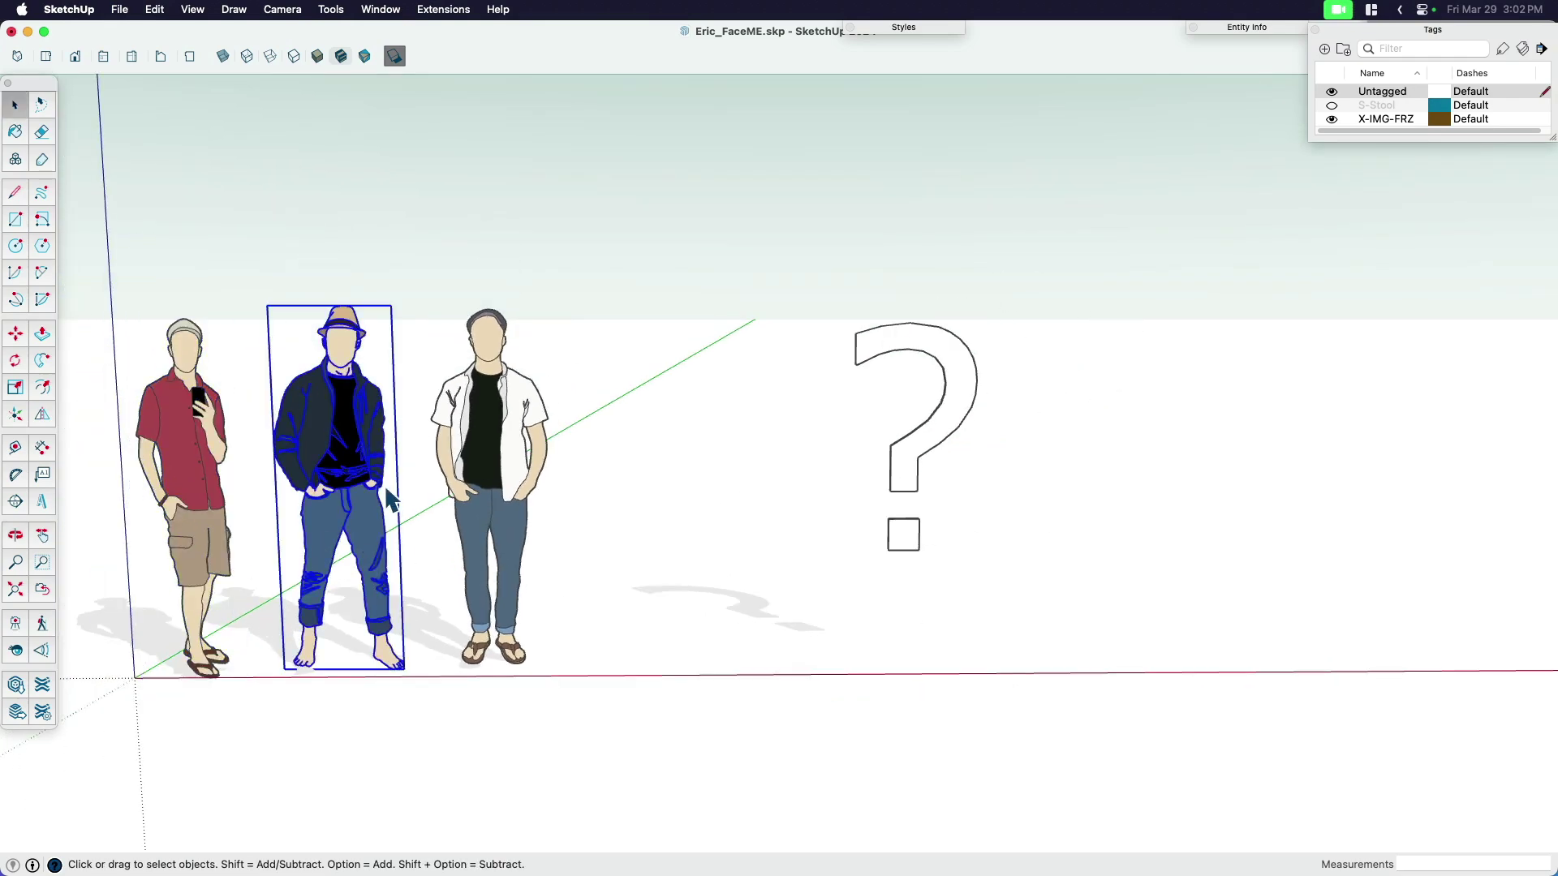
left_click(520, 471)
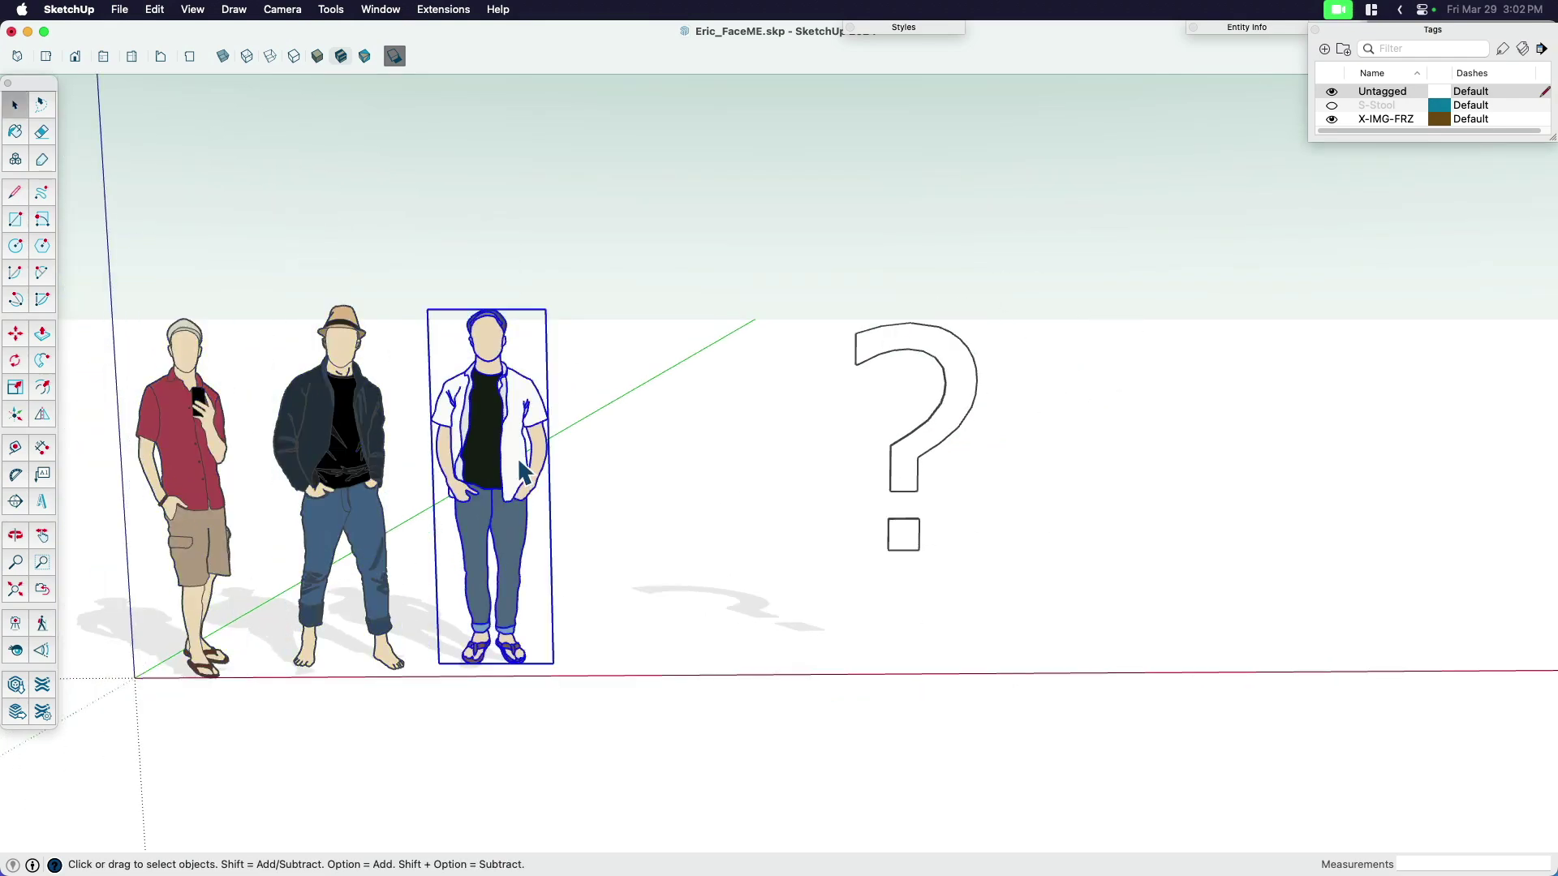
Delete the large question mark standing beside the three scale figures
key("h")
key("o")
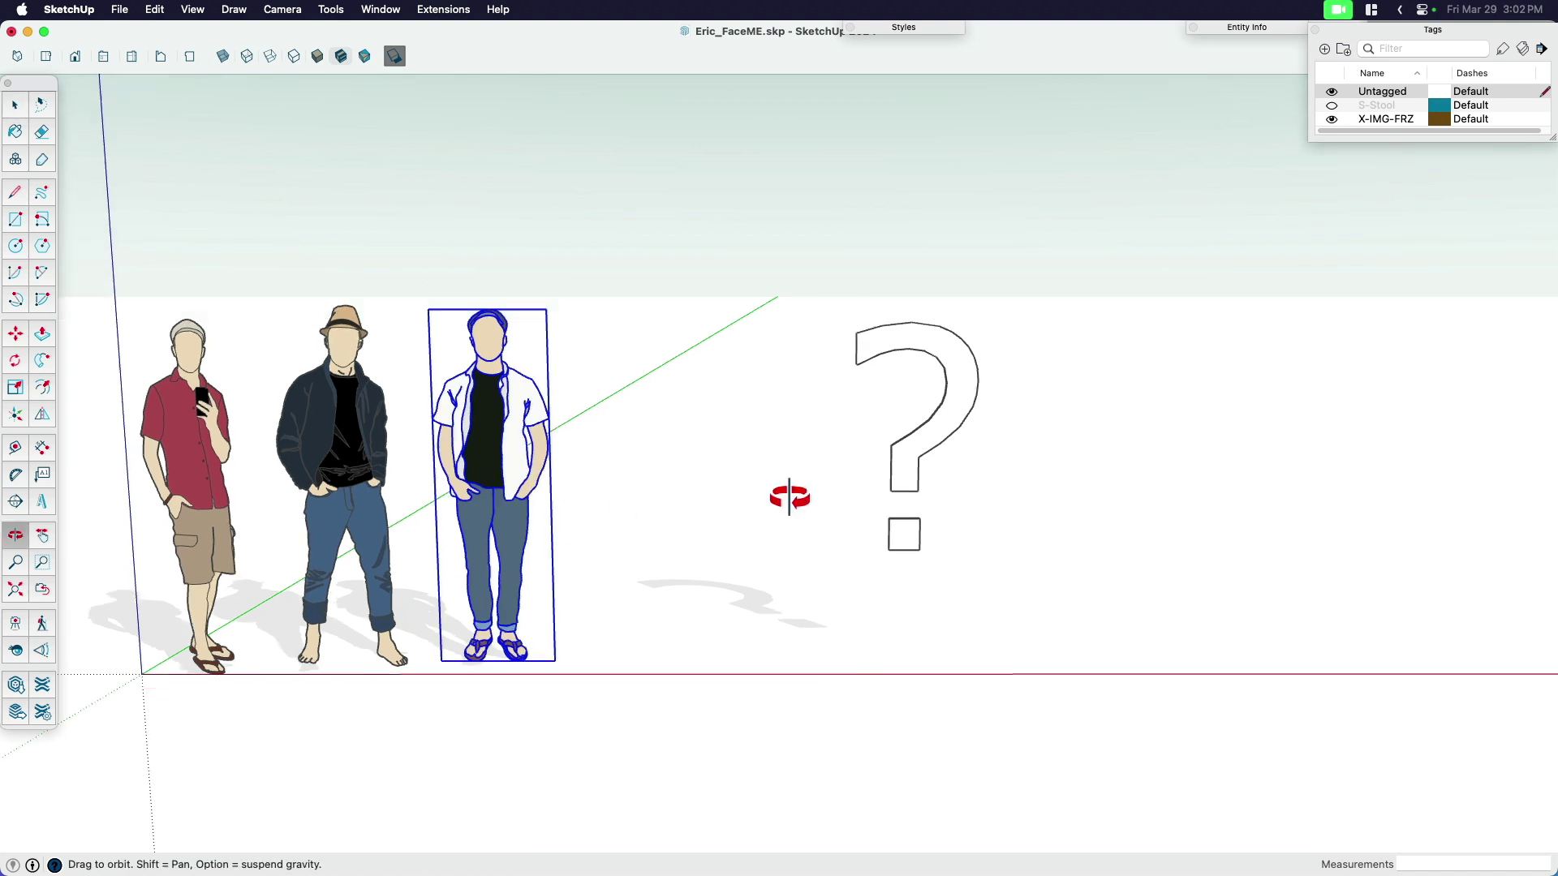
left_click_drag(793, 487, 862, 478)
key("space")
left_click(891, 461)
left_click(902, 460)
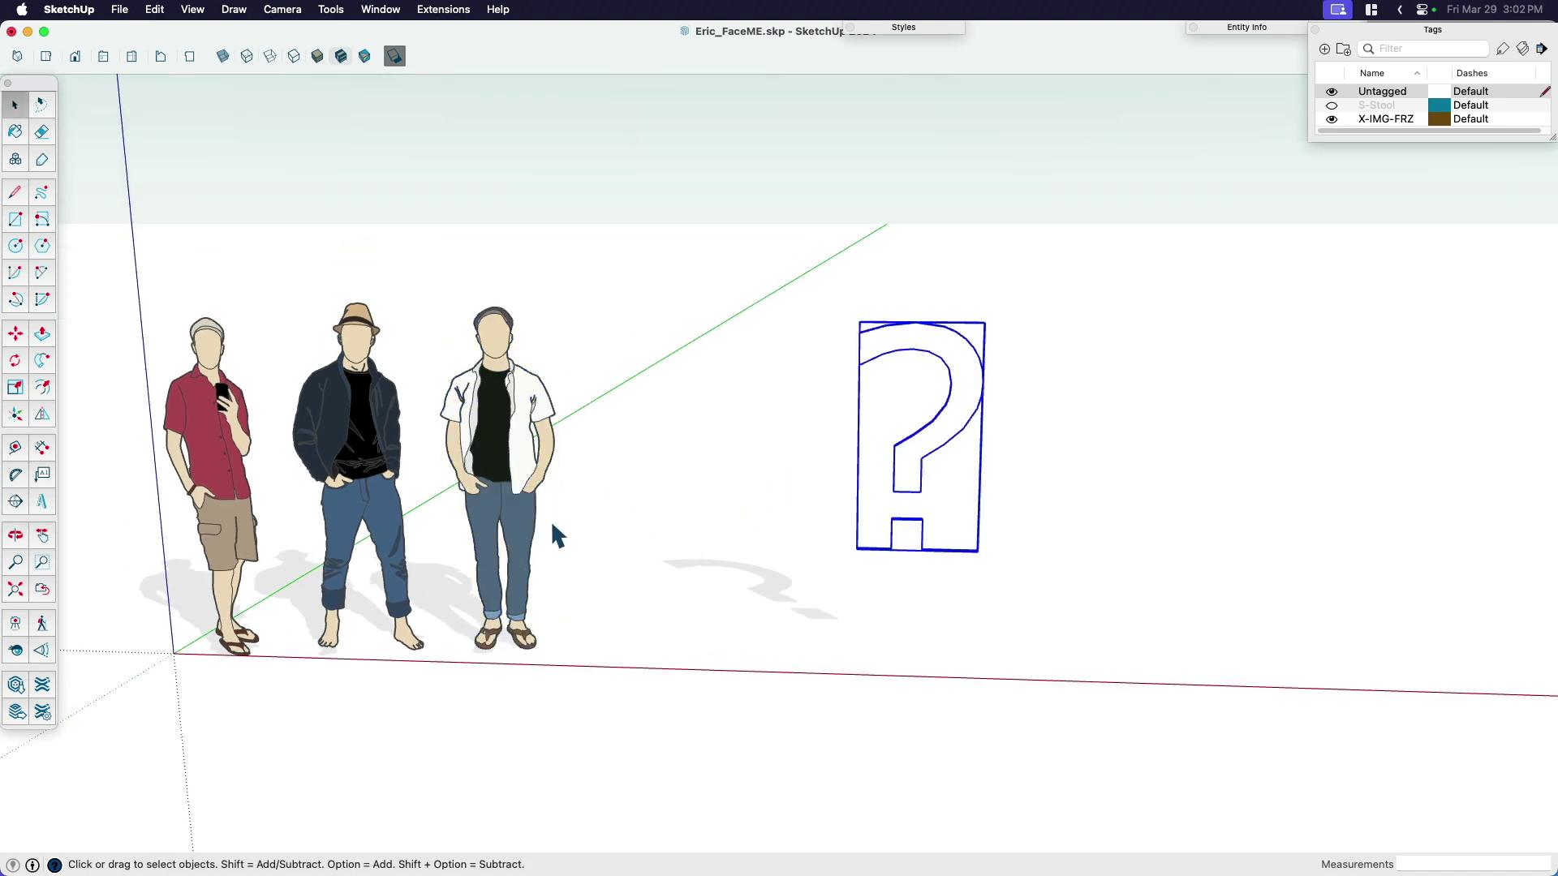
key("Delete")
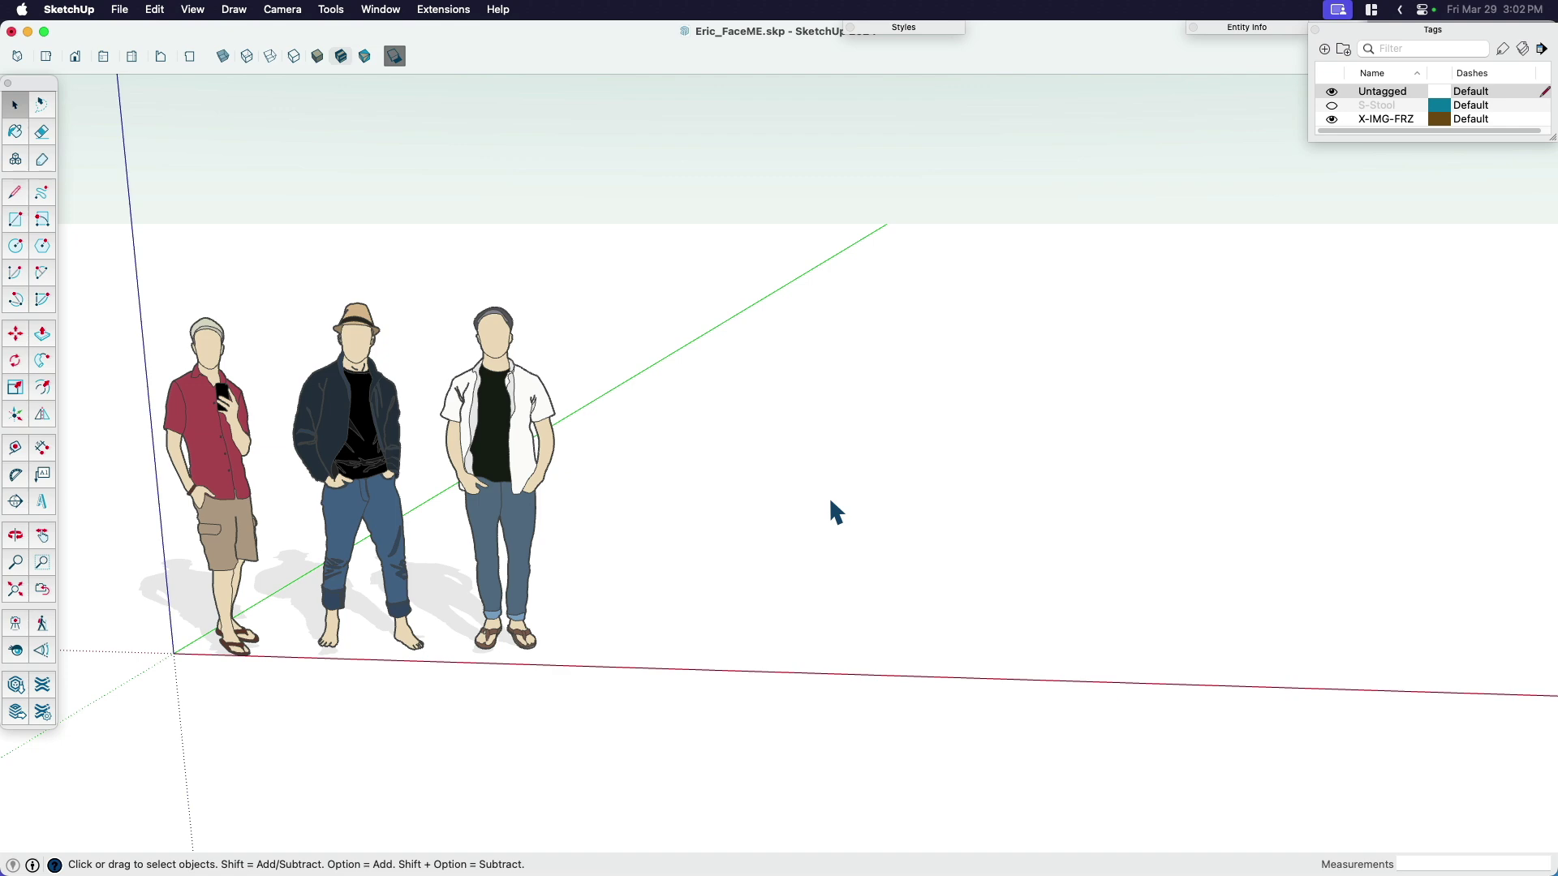
Examine the three figures up close, singling out the red-shirt man holding a phone, and clear the selection
middle_click_drag(836, 511, 793, 577, "shift")
scroll(485, 559, "up", 3)
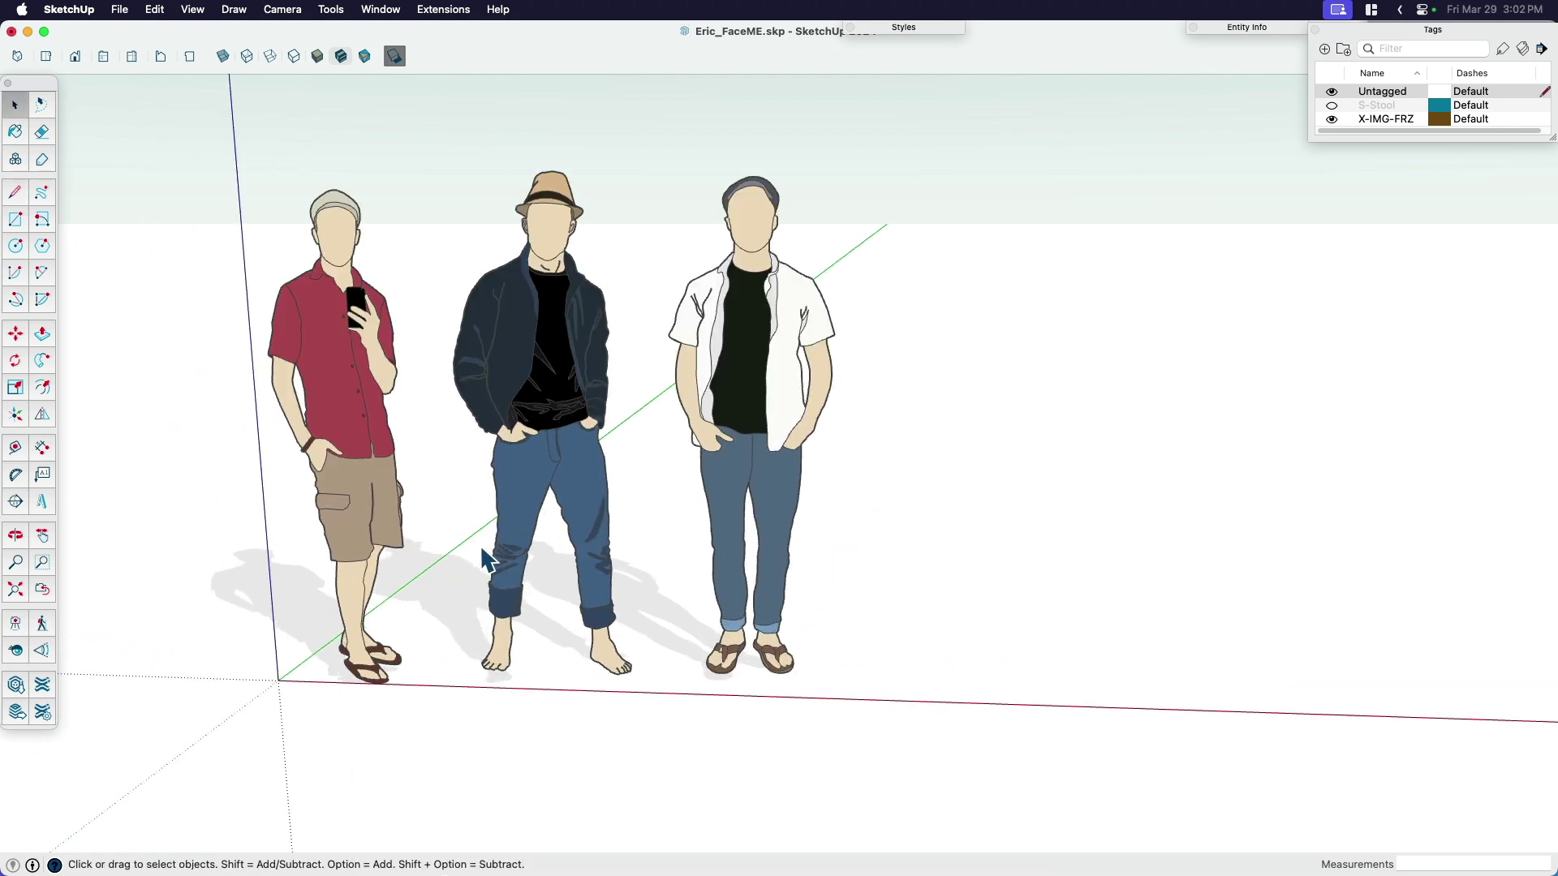
middle_click_drag(485, 560, 557, 564, "shift")
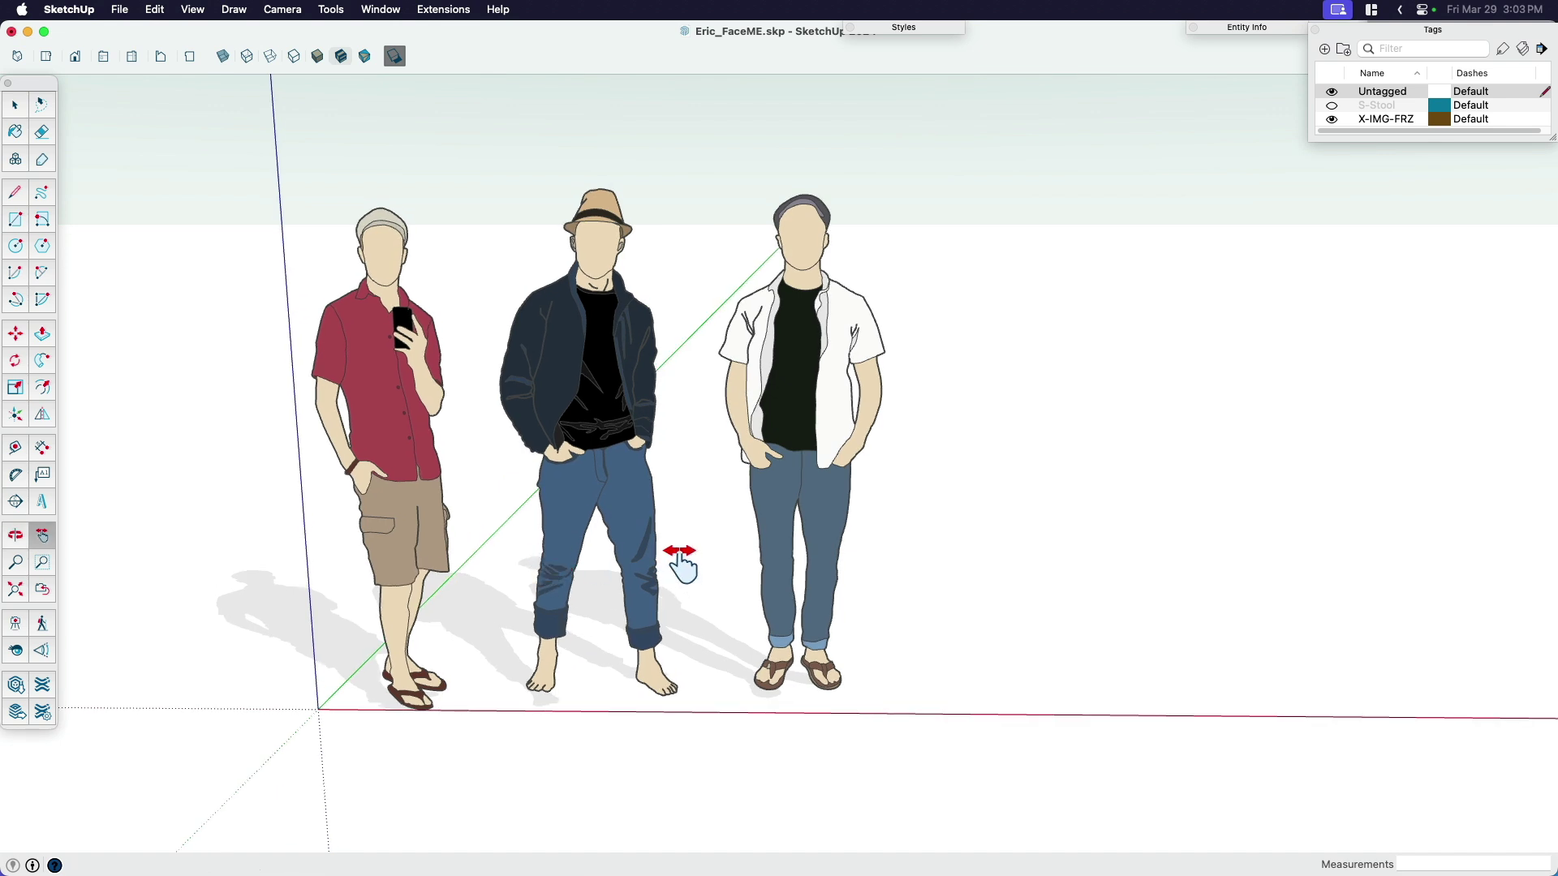
left_click_drag(678, 563, 824, 592)
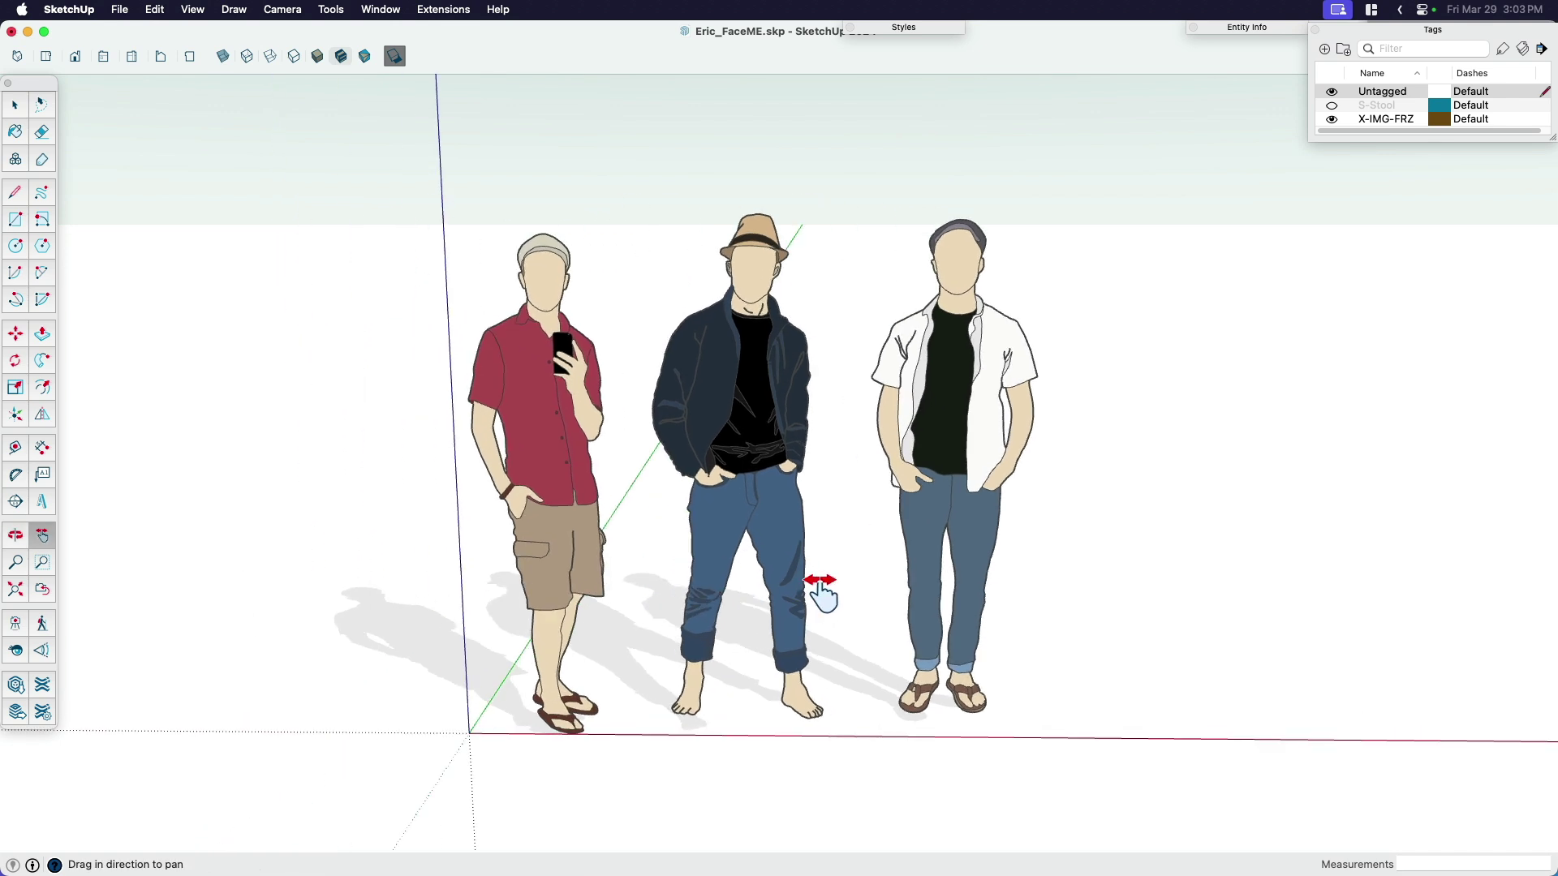
scroll(744, 584, "up", 4)
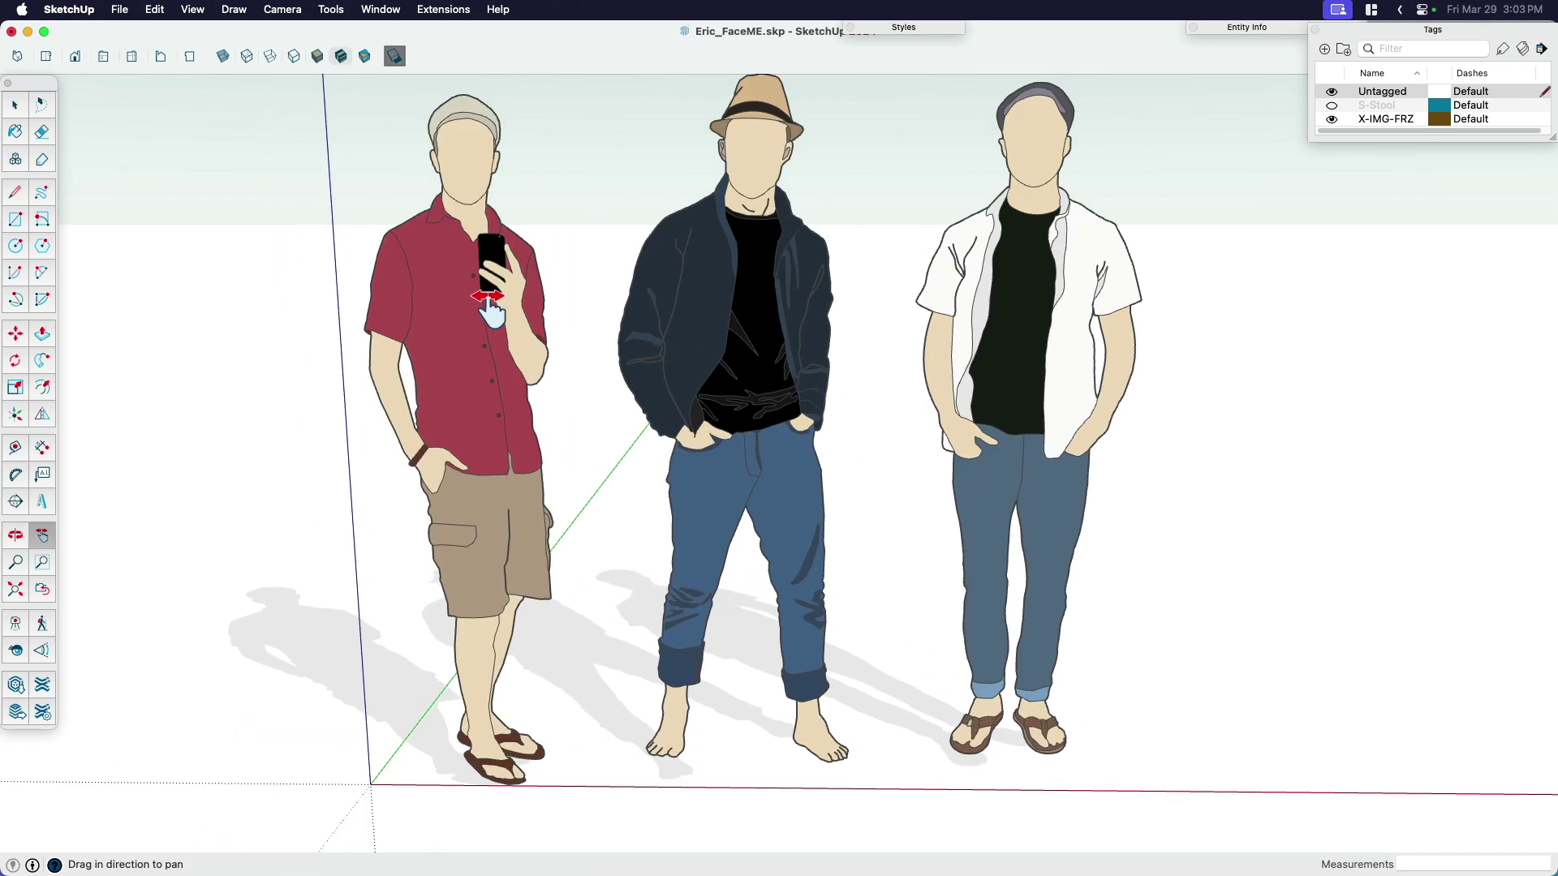
key("space")
left_click(493, 472)
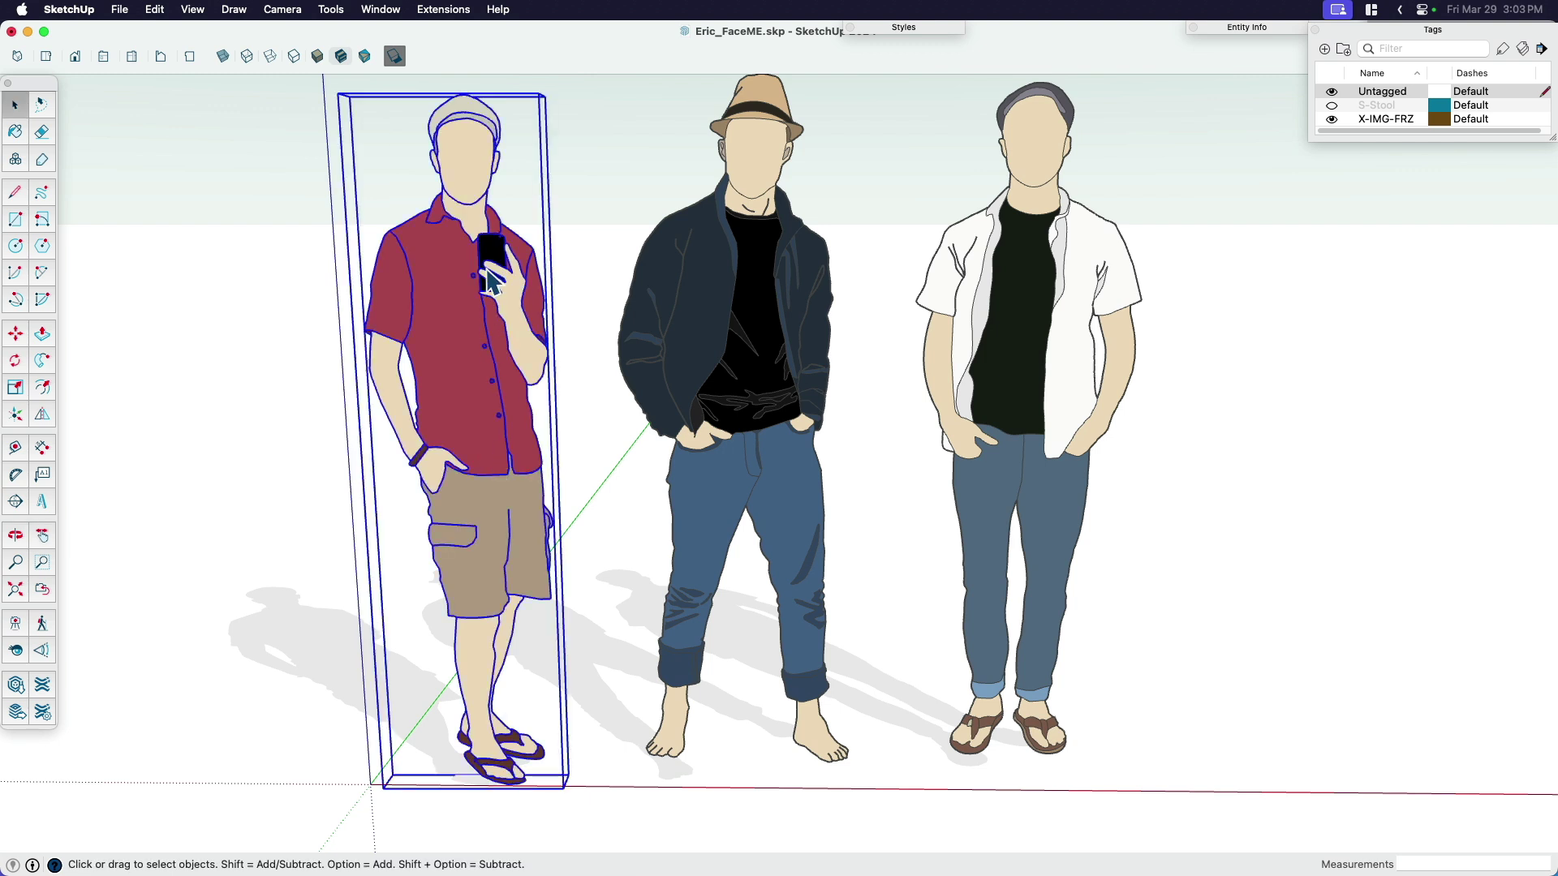
left_click(296, 334)
scroll(480, 532, "down", 2)
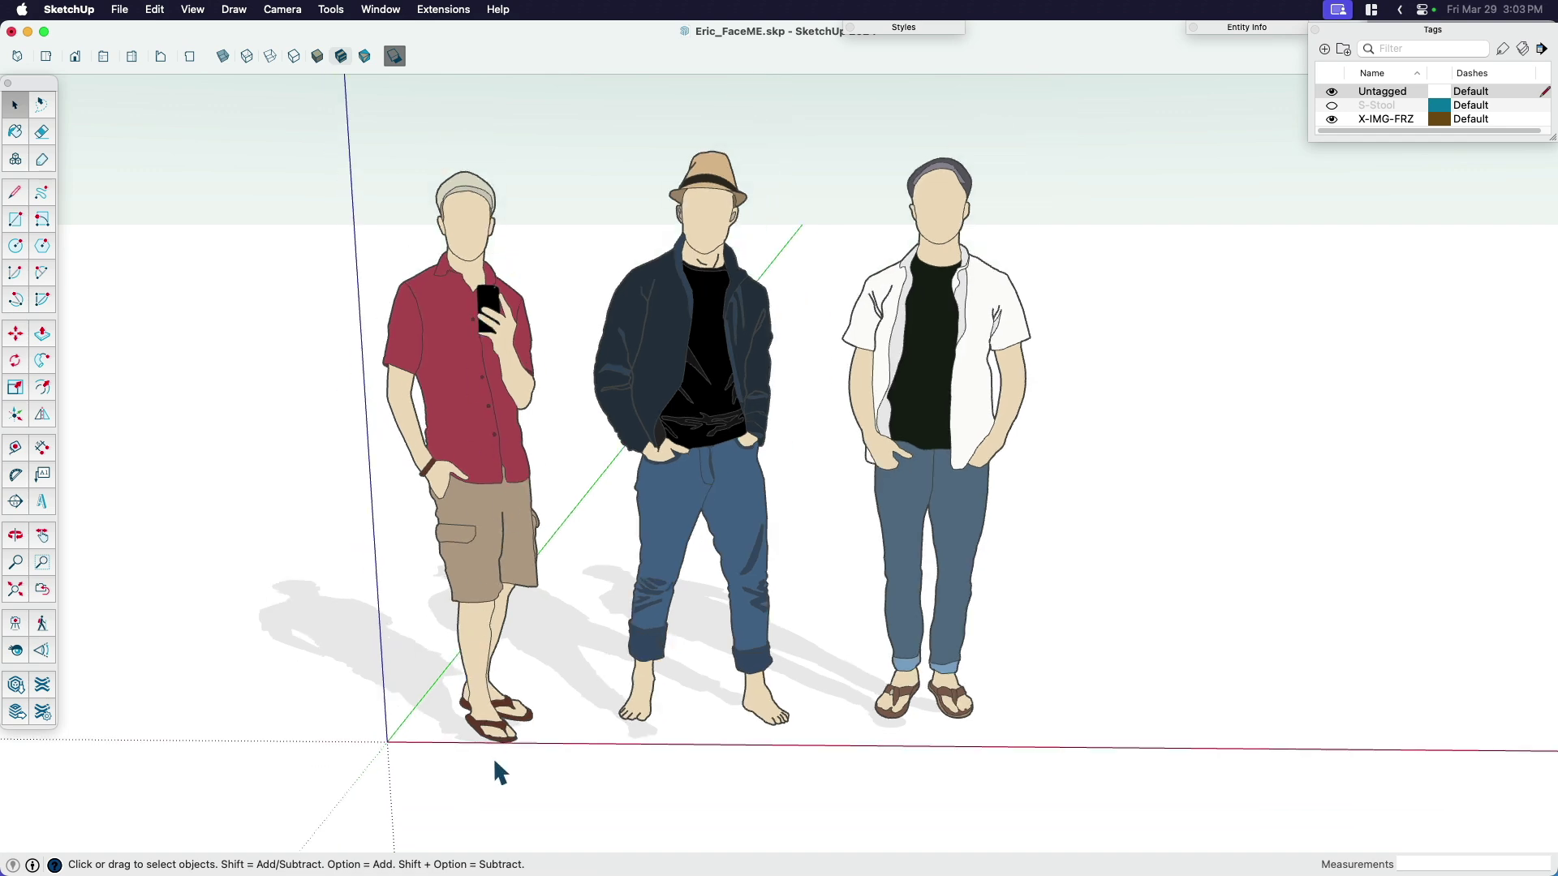
Examine how the red-shirt figure's sandaled feet meet the ground and the viewing angle they suggest
scroll(495, 763, "up", 5)
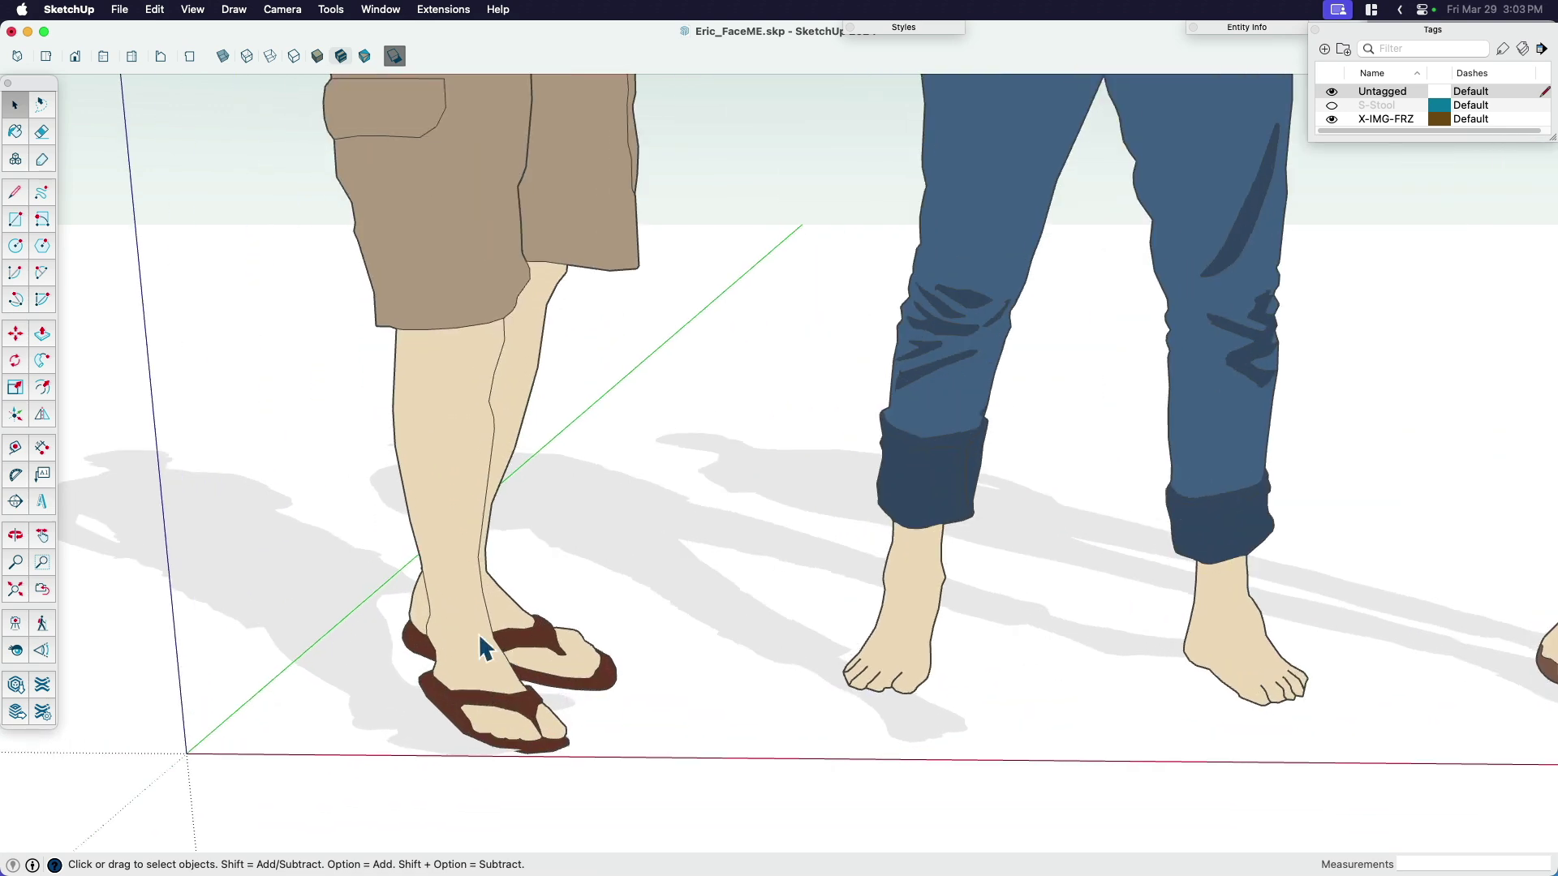
scroll(588, 572, "down", 5)
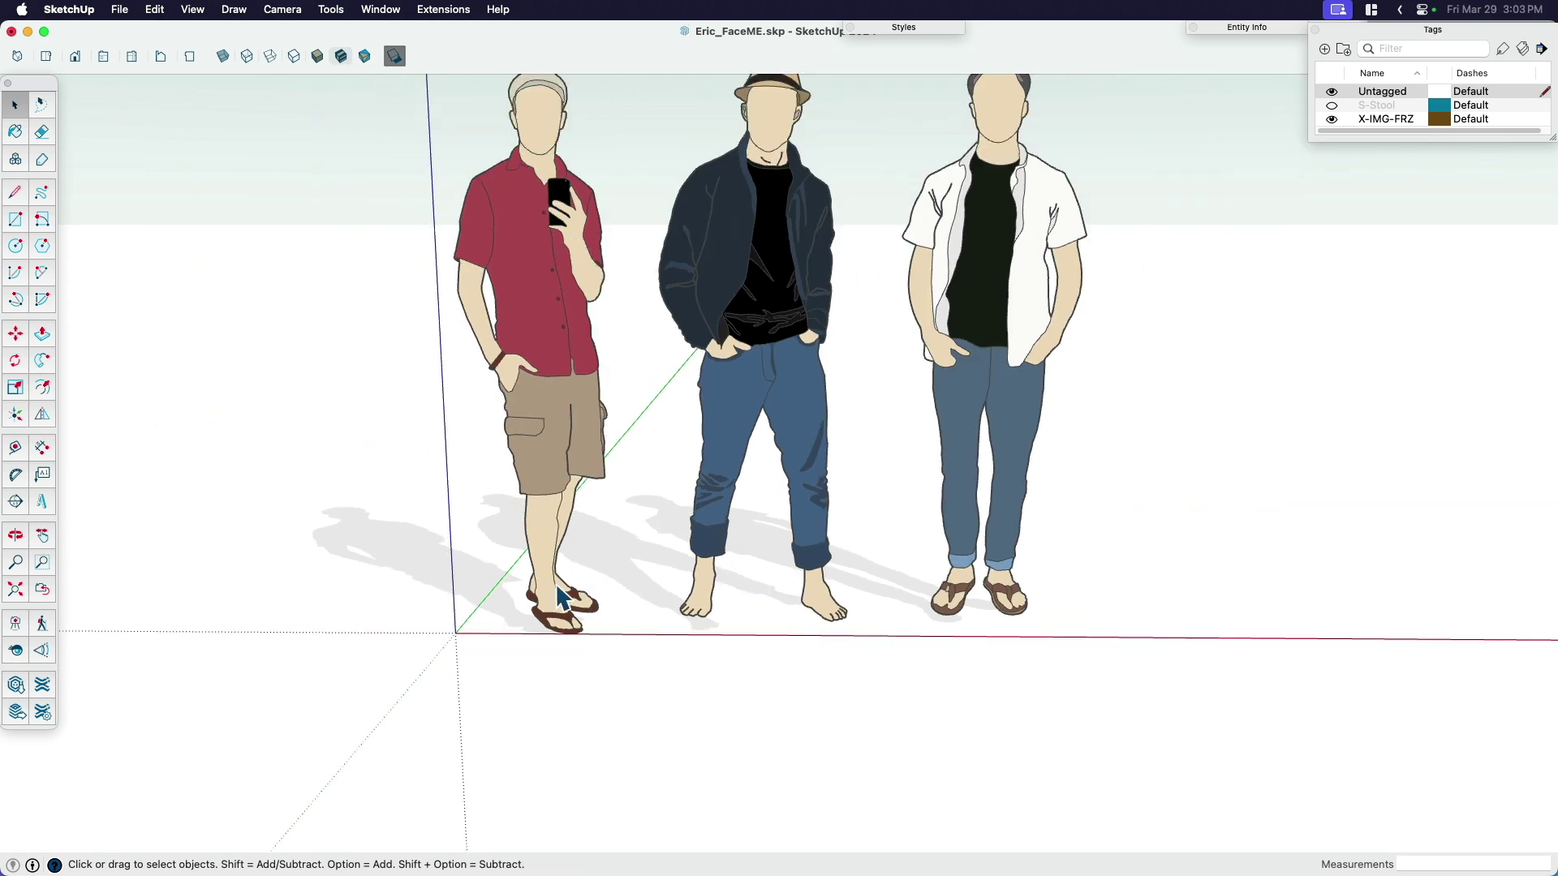
scroll(566, 627, "up", 2)
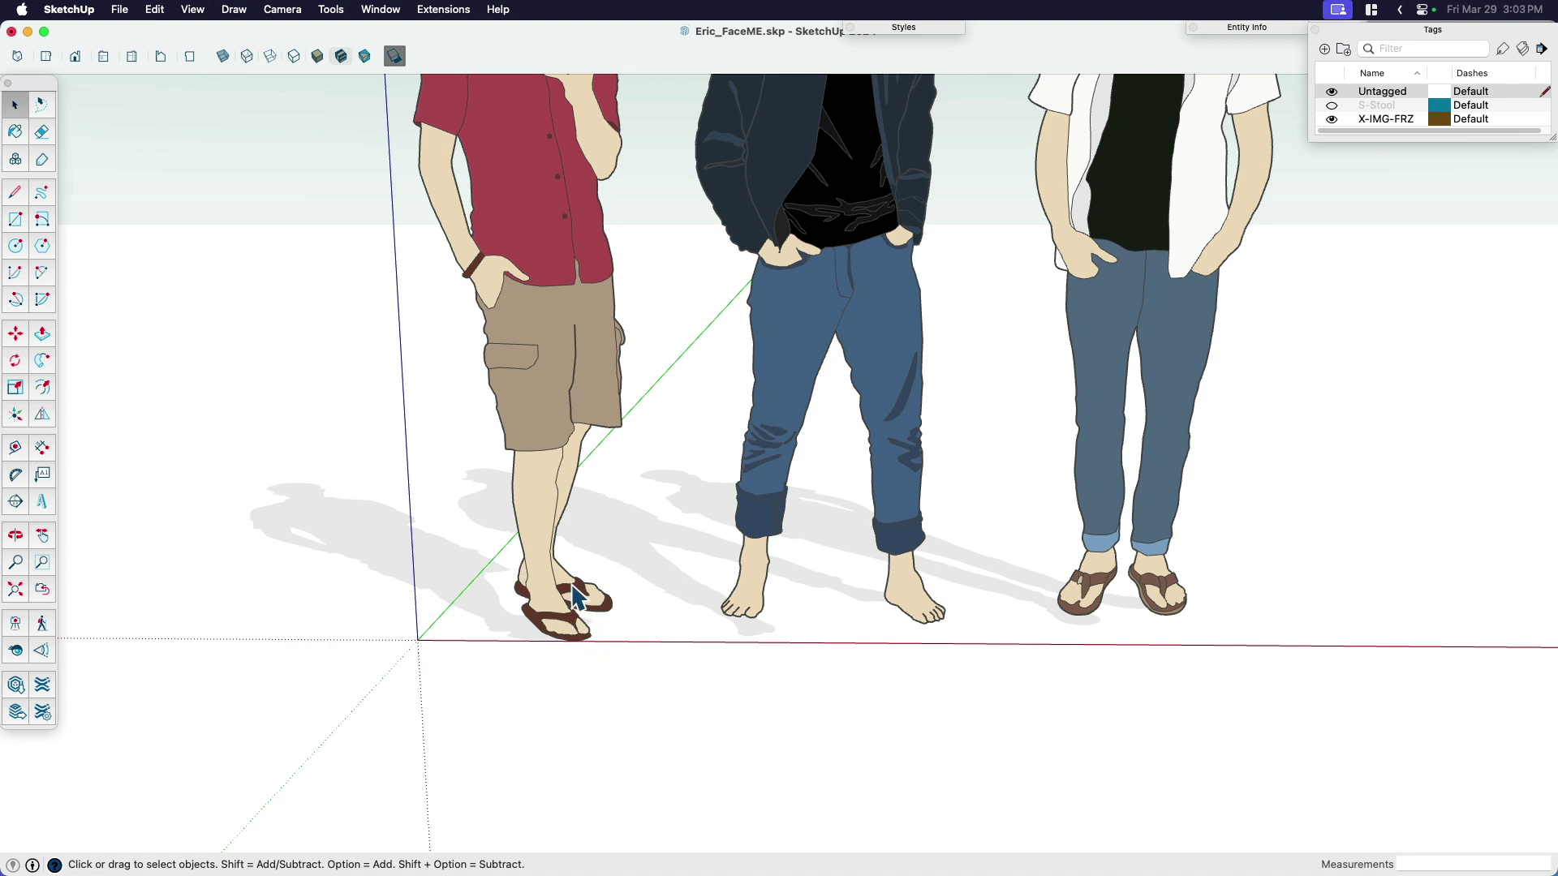
scroll(577, 596, "up", 3)
mouse_move(549, 608)
middle_mouse_down()
mouse_move(522, 626)
mouse_move(600, 662)
mouse_move(585, 542)
mouse_move(650, 529)
mouse_move(668, 567)
mouse_move(741, 581)
mouse_move(747, 549)
mouse_move(755, 602)
mouse_move(704, 641)
middle_mouse_up()
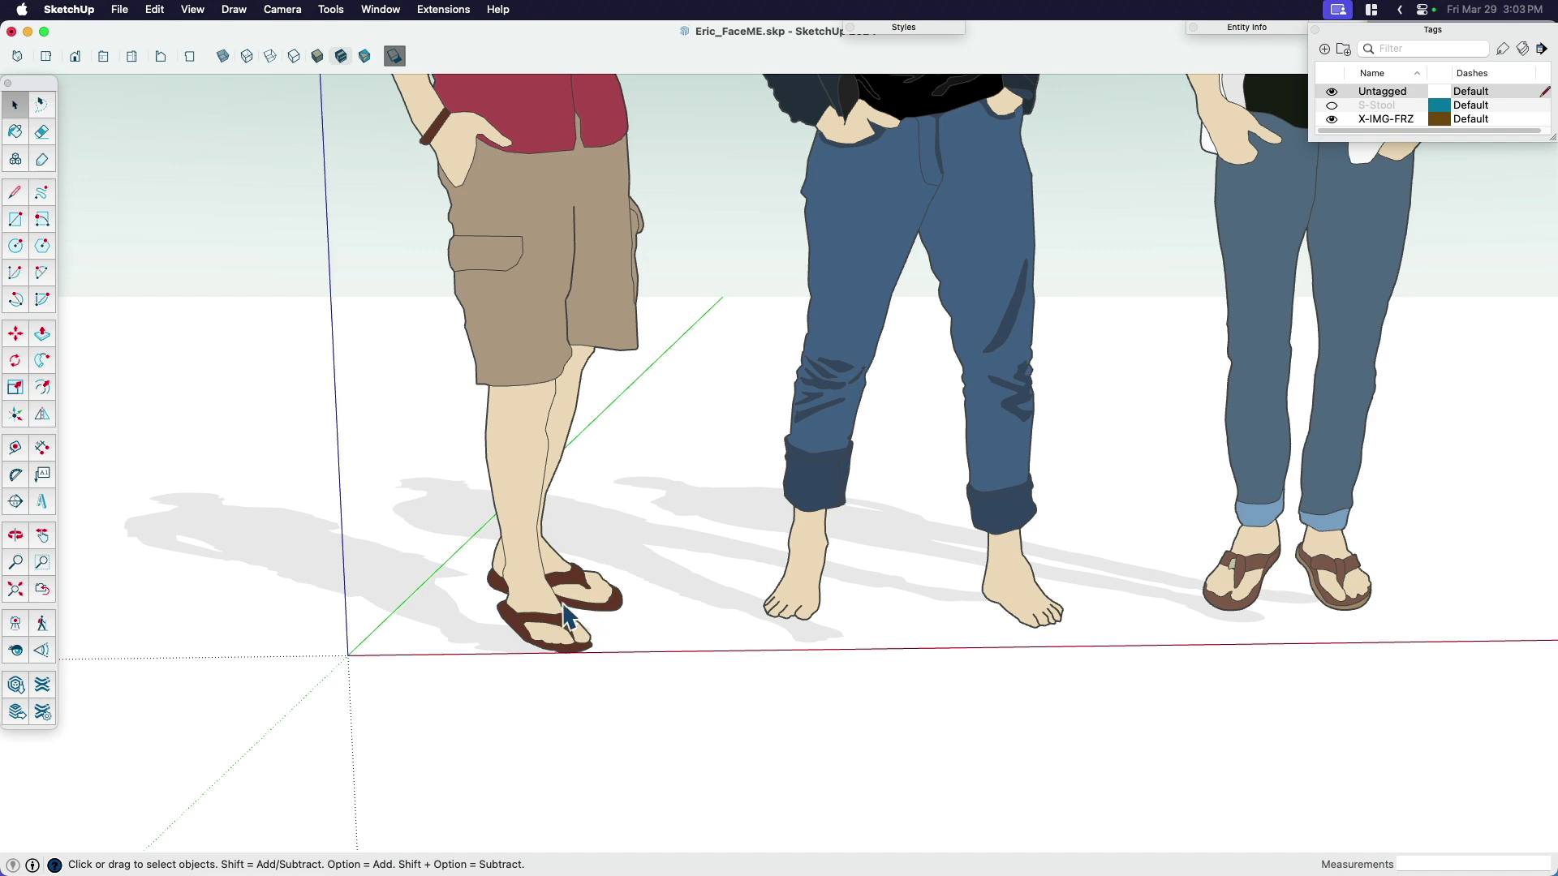
scroll(504, 580, "down", 3)
scroll(660, 568, "down", 6)
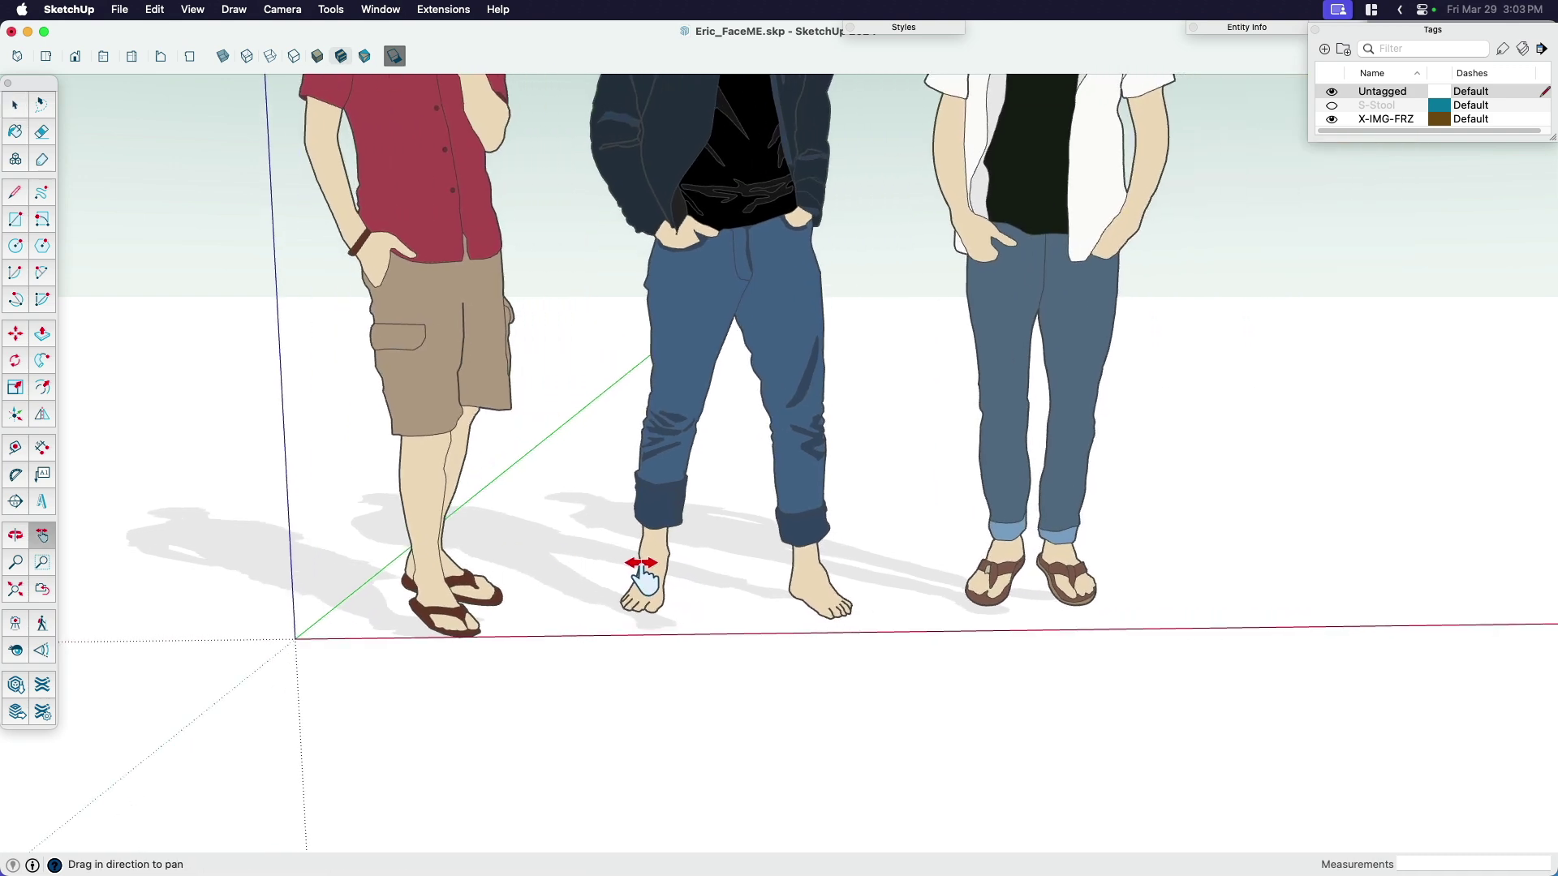
middle_click_drag(714, 466, 709, 504, "shift")
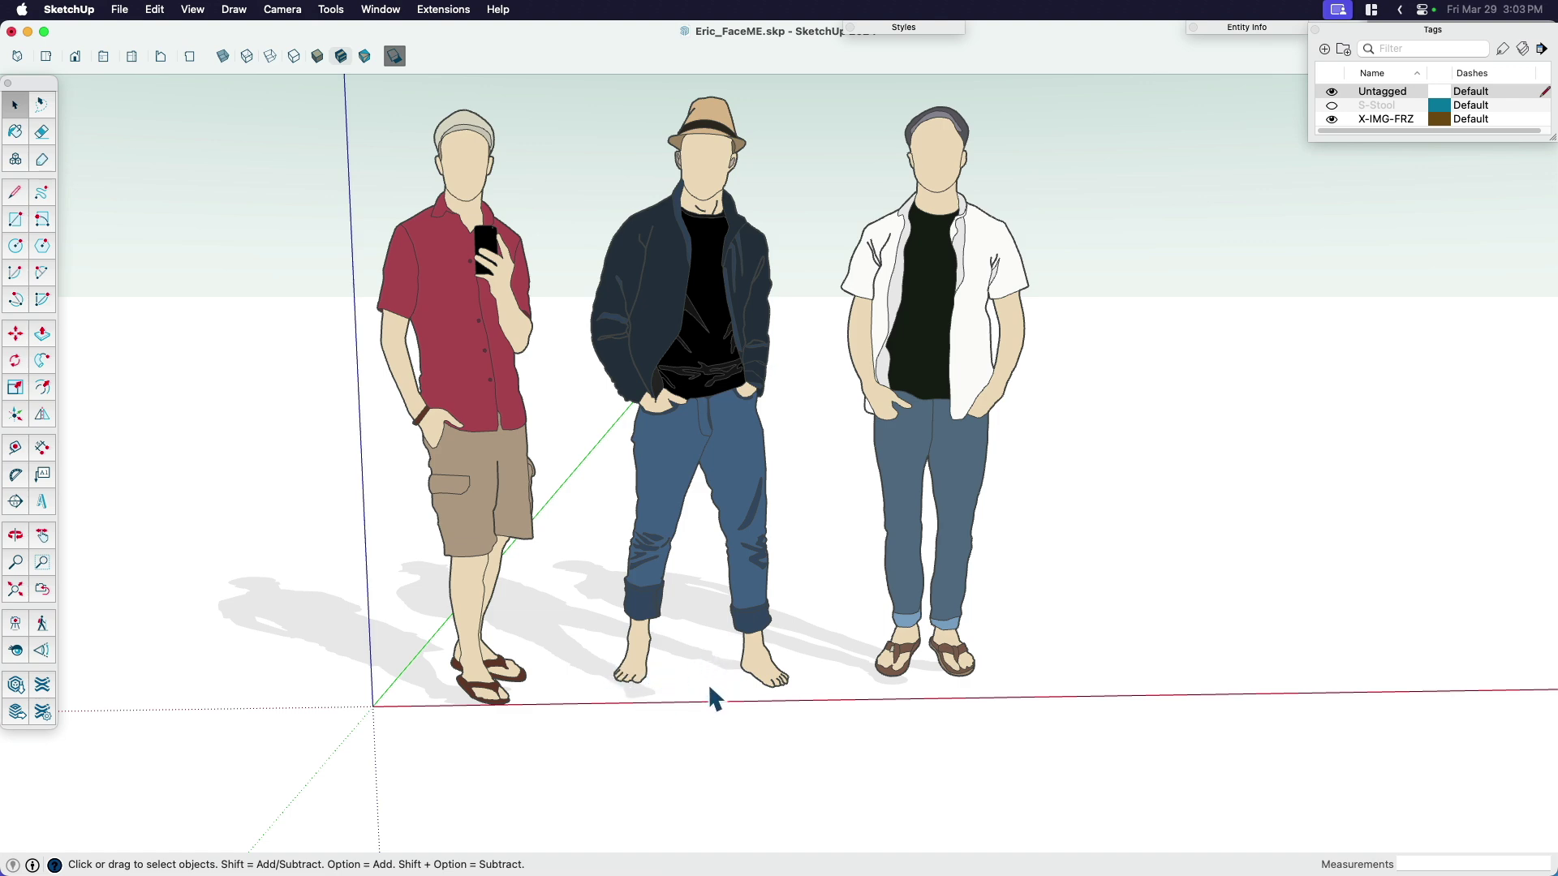
Examine the dark-jacket figure's bare feet and stance from several angles and select that figure
scroll(708, 685, "up", 5)
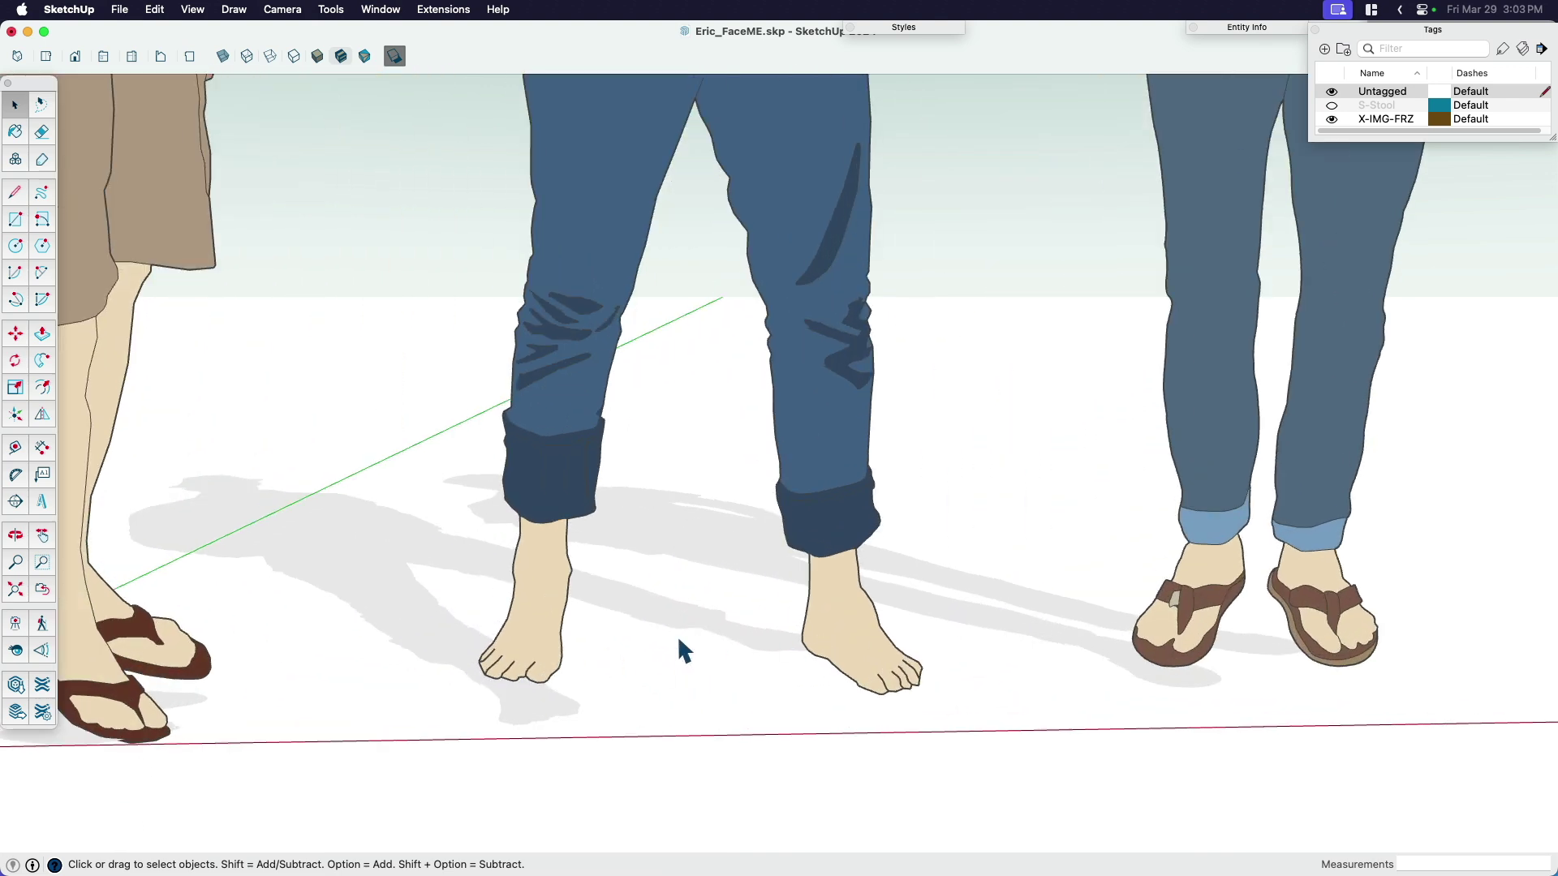
scroll(836, 631, "down", 3)
mouse_move(724, 654)
middle_mouse_down()
mouse_move(1002, 658)
mouse_move(608, 685)
mouse_move(723, 643)
mouse_move(644, 630)
mouse_move(722, 630)
middle_mouse_up()
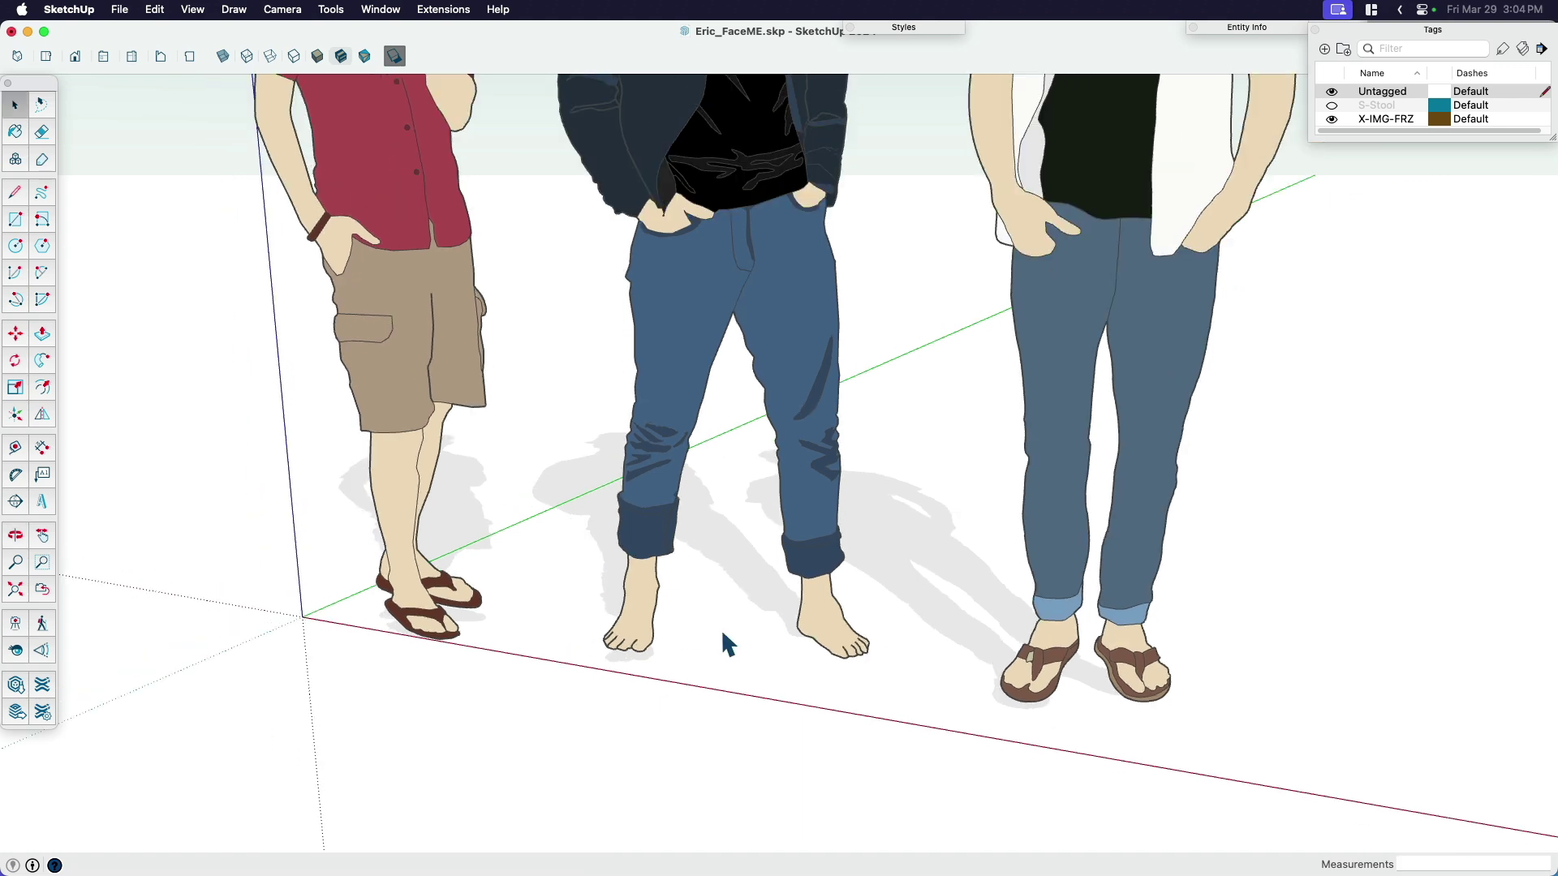
scroll(723, 630, "up", 2)
scroll(758, 613, "down", 2)
key("h")
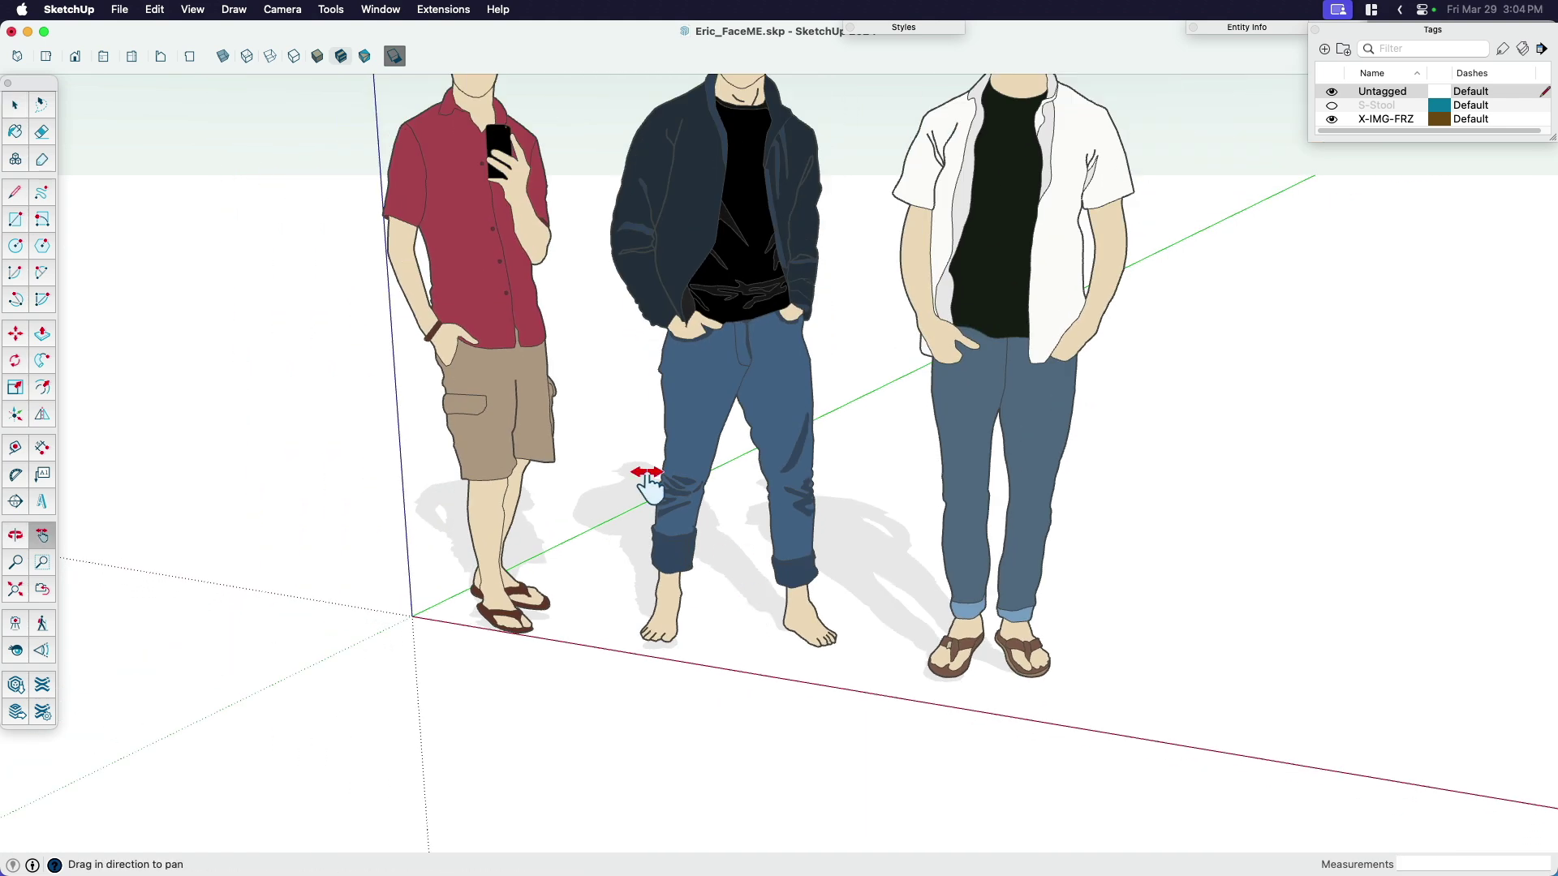
left_click_drag(557, 376, 462, 452)
key("space")
left_click(641, 442)
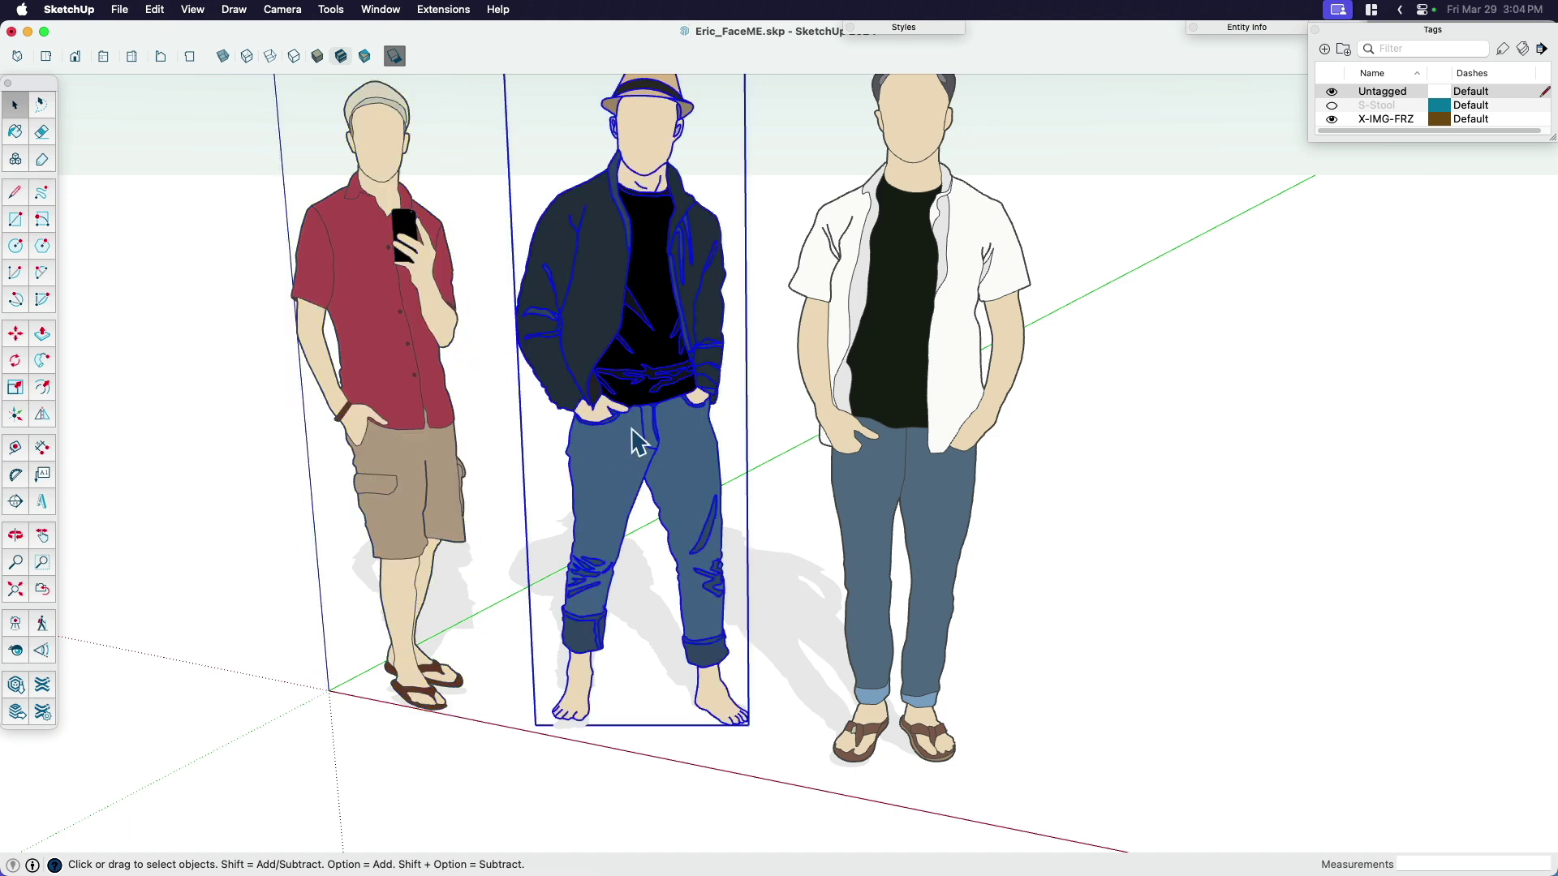
key("h")
left_click_drag(832, 473, 772, 481)
key("space")
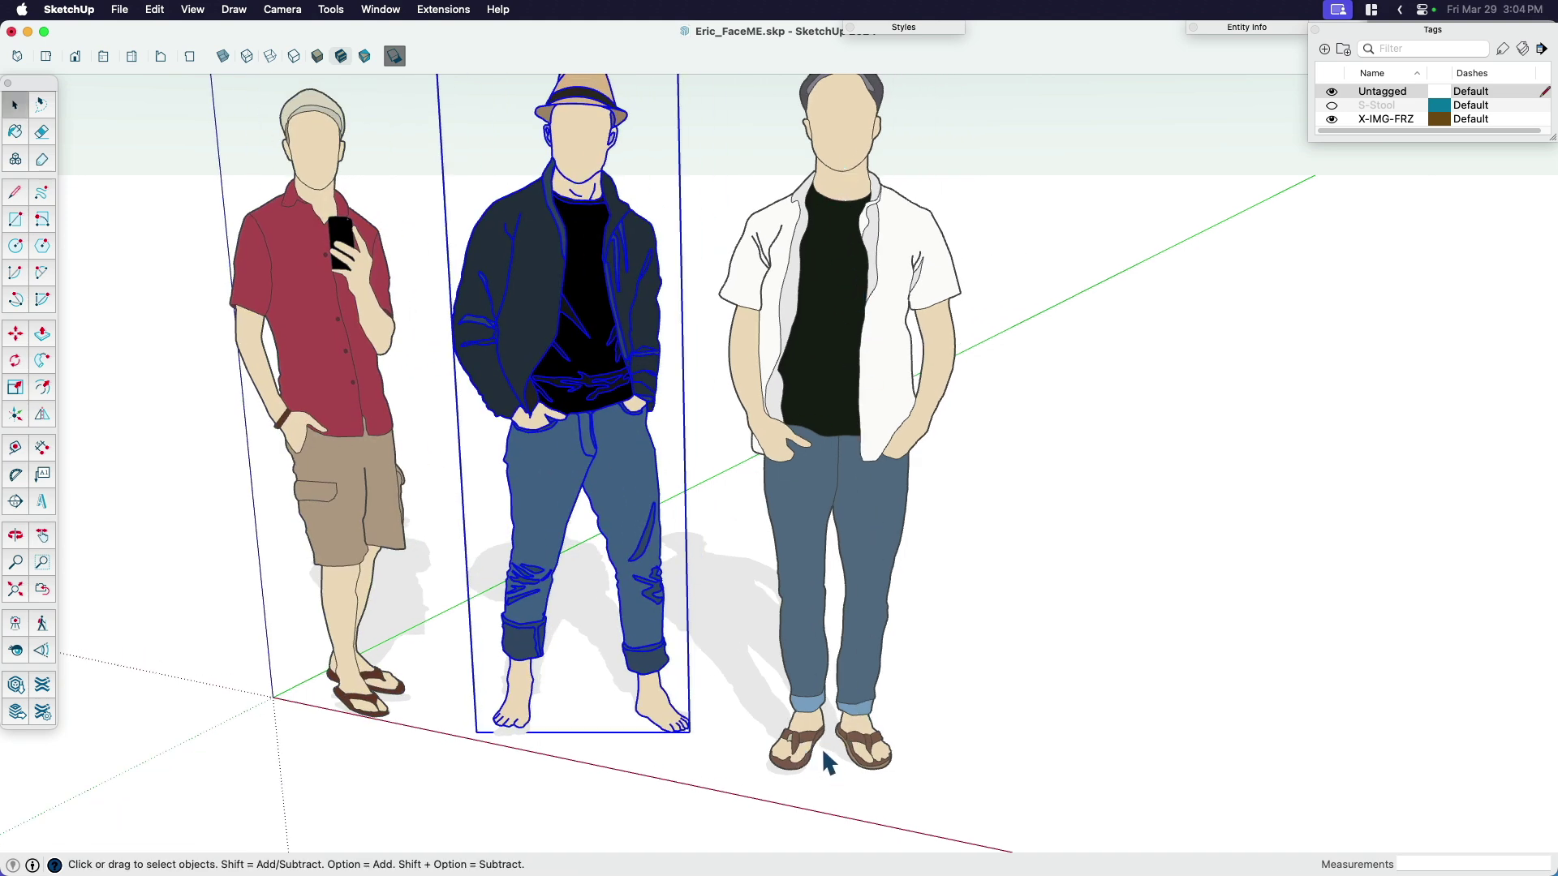
Examine the white-shirt figure's feet from low and higher viewpoints, and clear the selection
scroll(825, 753, "up", 5)
middle_click_drag(946, 737, 991, 560)
scroll(897, 735, "down", 5)
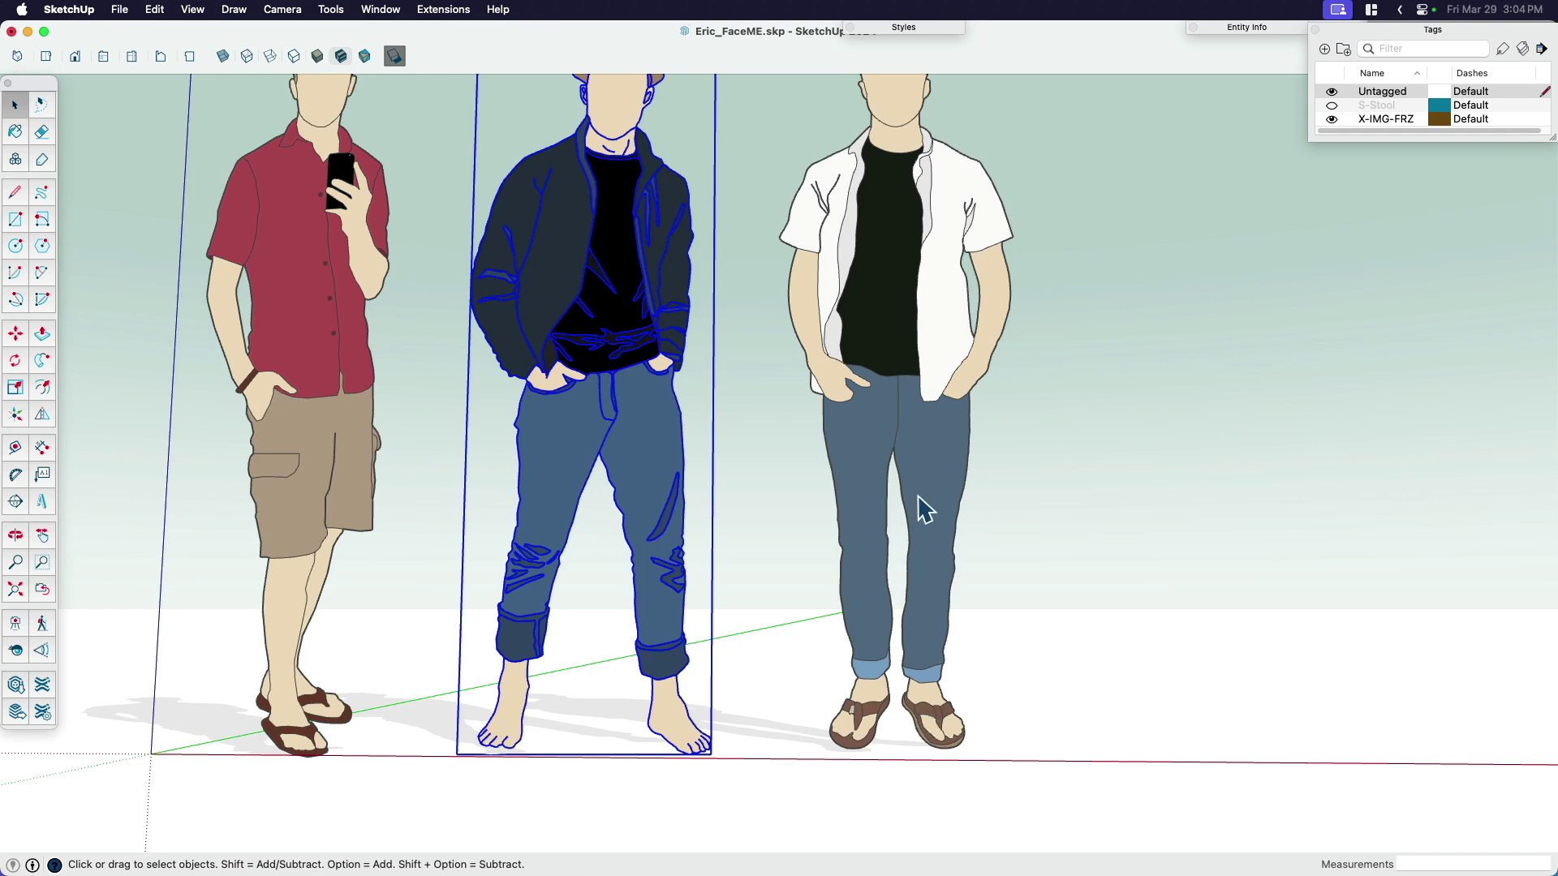
scroll(933, 646, "down", 6)
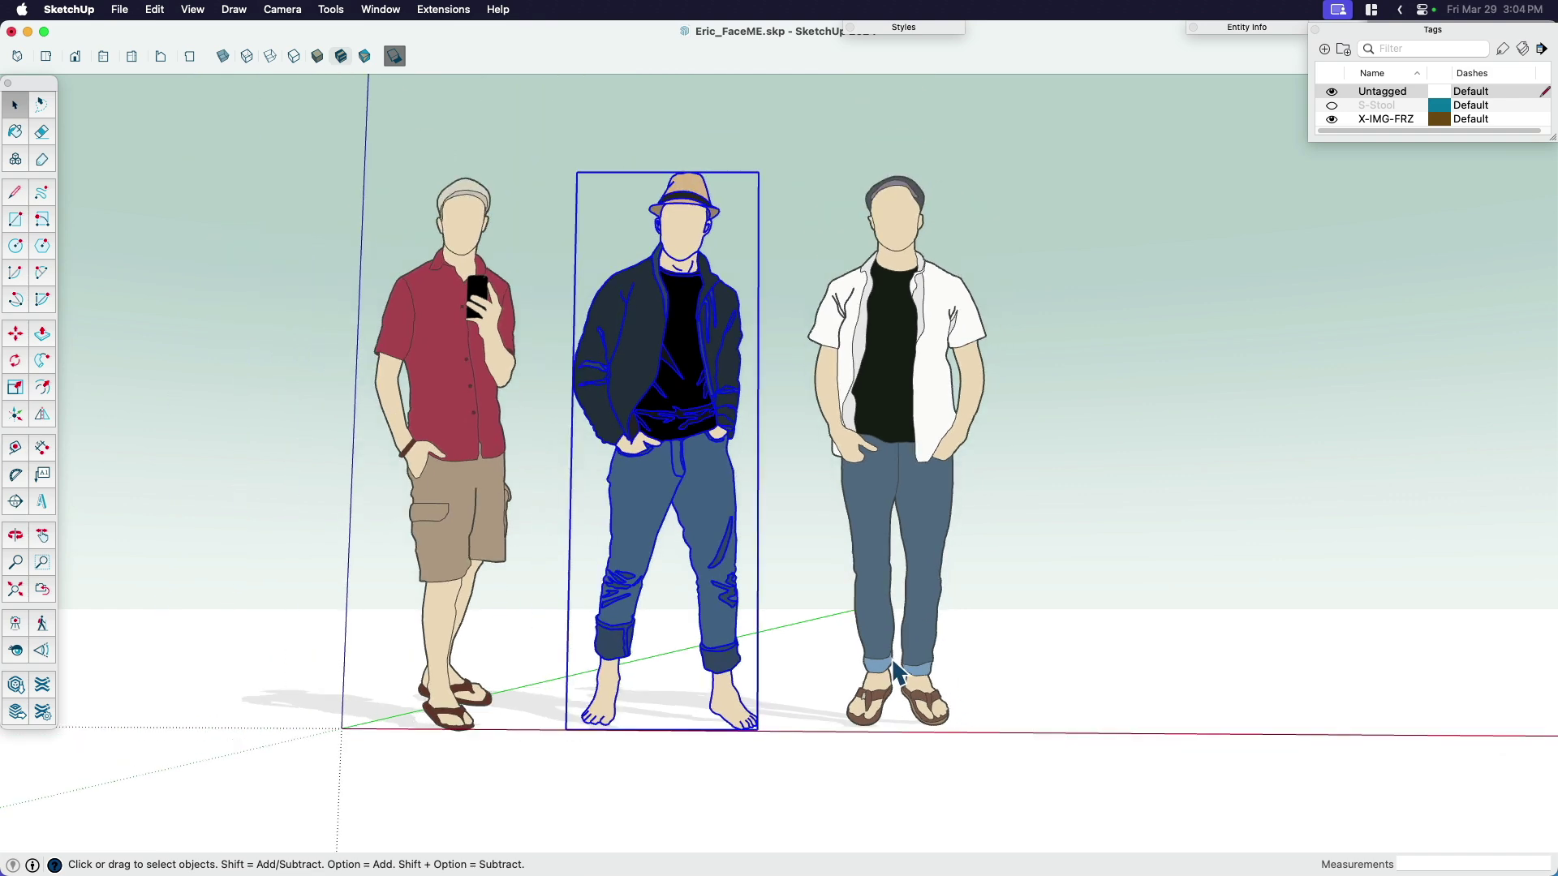
middle_click_drag(933, 647, 737, 535)
scroll(935, 568, "up", 3)
left_click(965, 574)
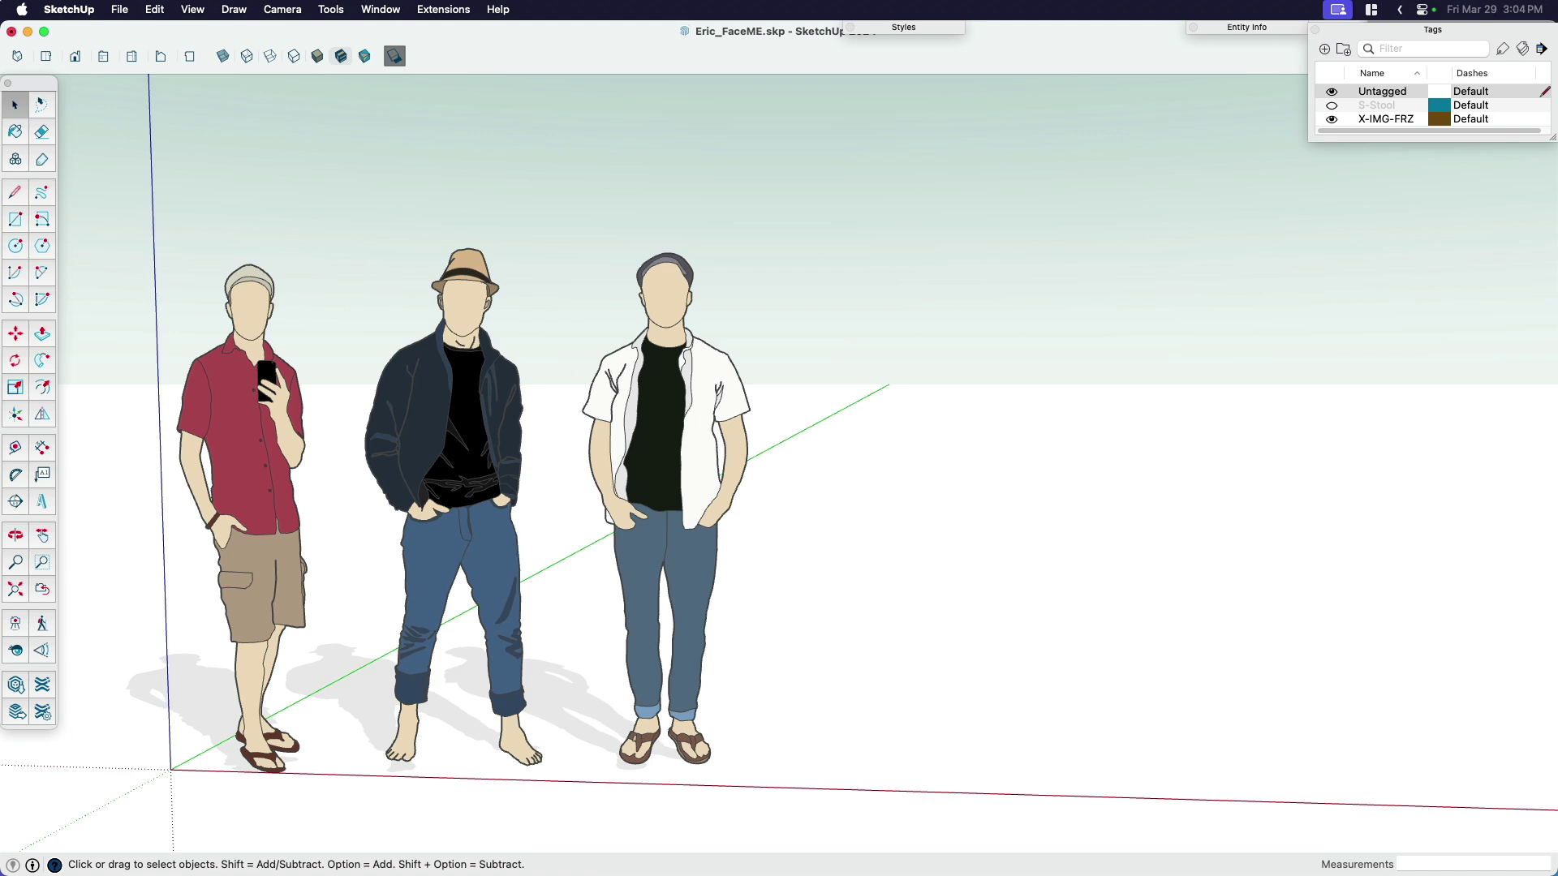
Switch to Finder and open the six scale-figure photos from the images folder in Preview
key("super+Tab")
left_click(1066, 686)
left_click(1379, 703)
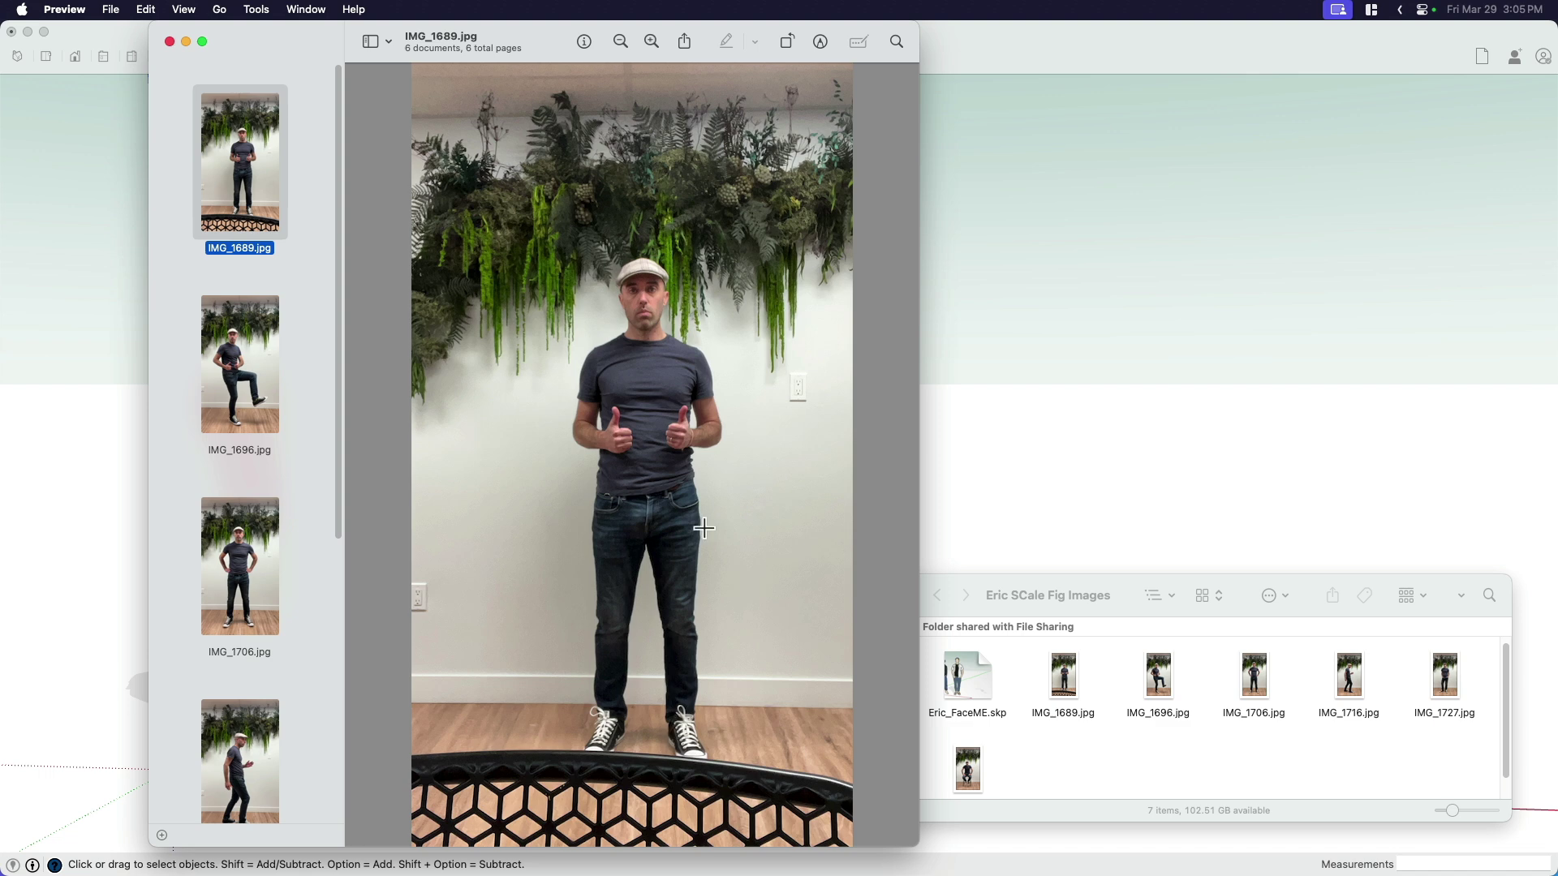
Compare the standing, walking and seated poses in photos IMG_1696, IMG_1706, IMG_1716, IMG_1727 and IMG_1735
left_click(247, 400)
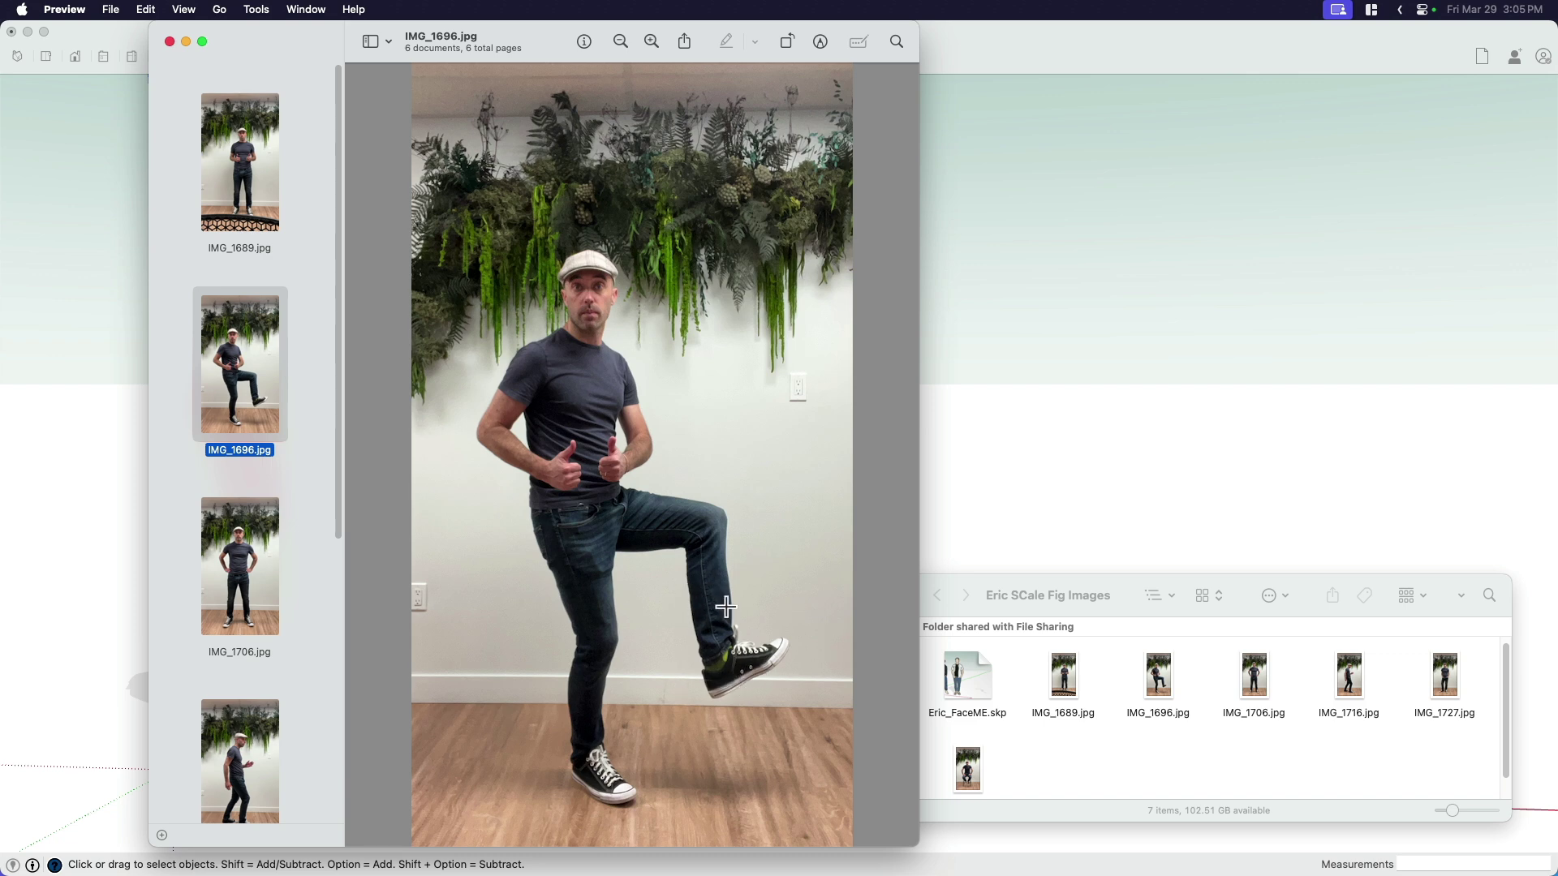
left_click(247, 563)
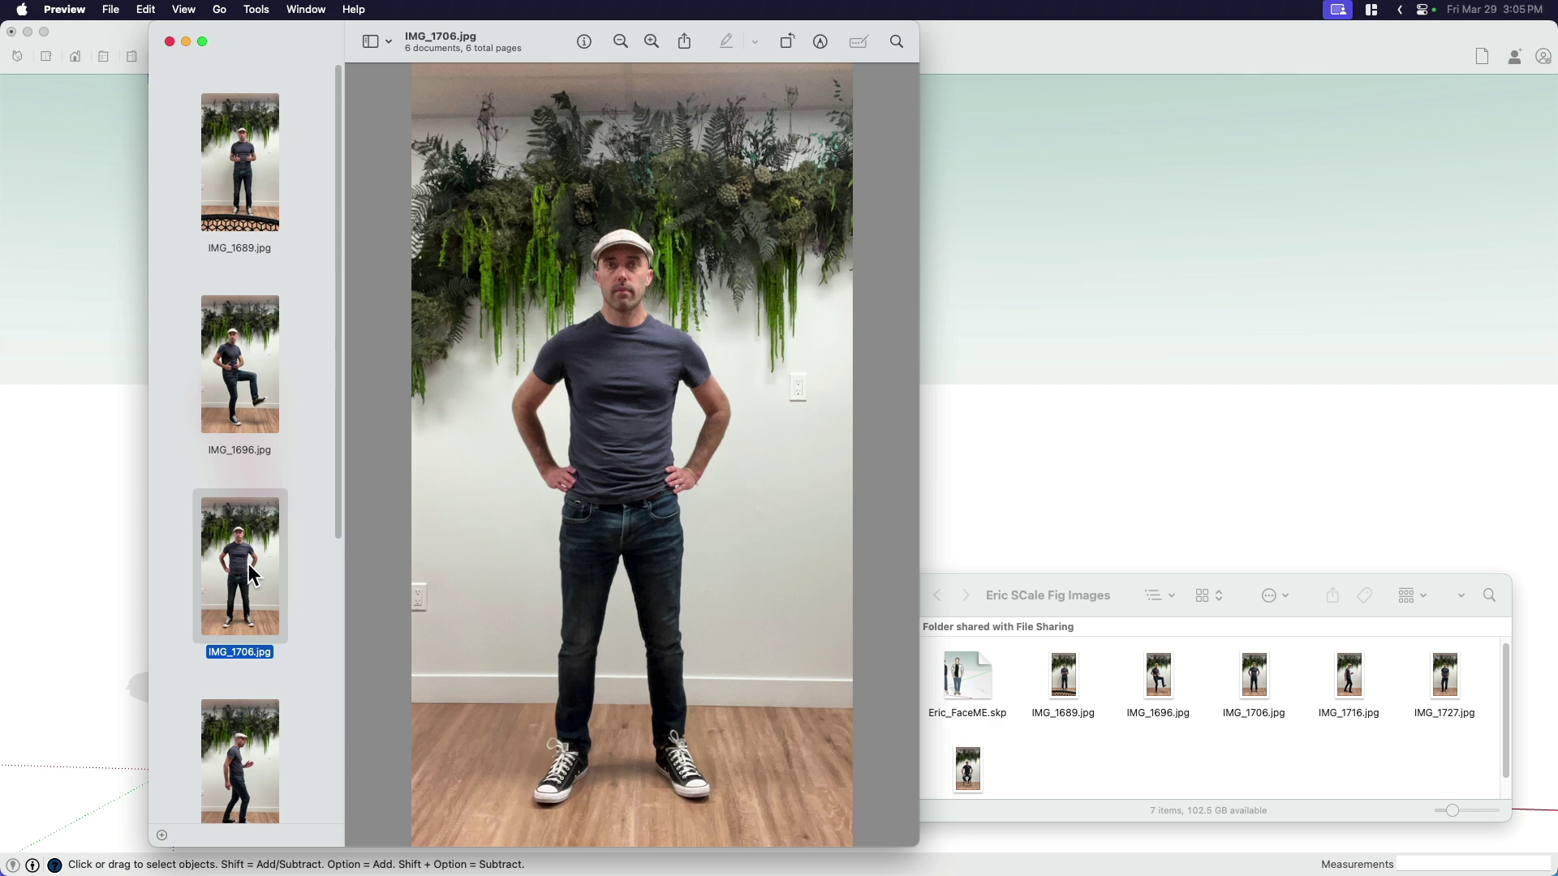
left_click(240, 742)
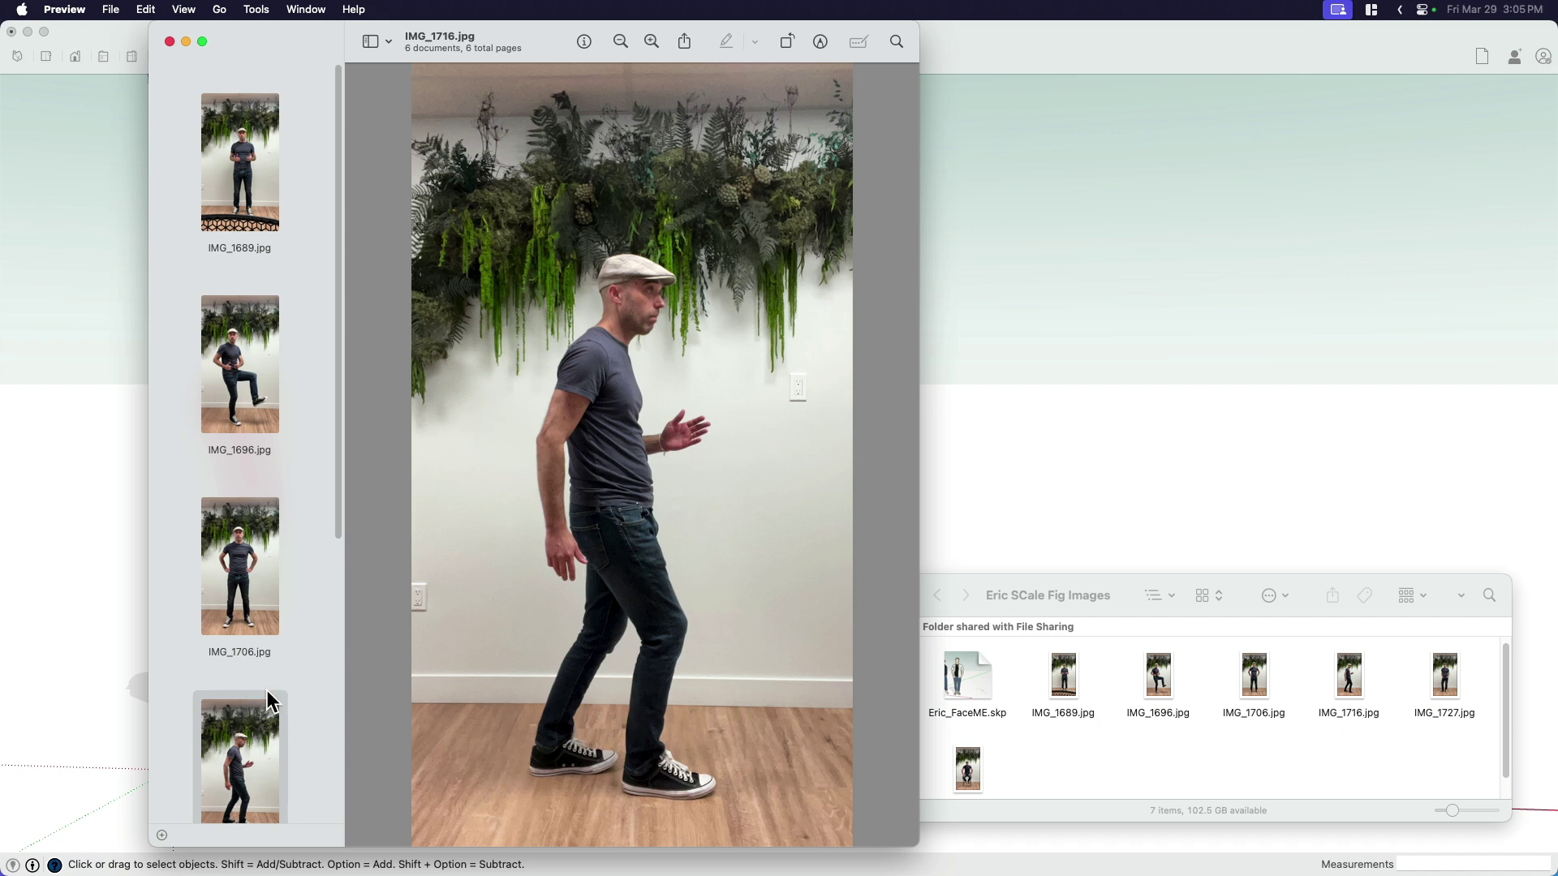
scroll(335, 649, "down", 1)
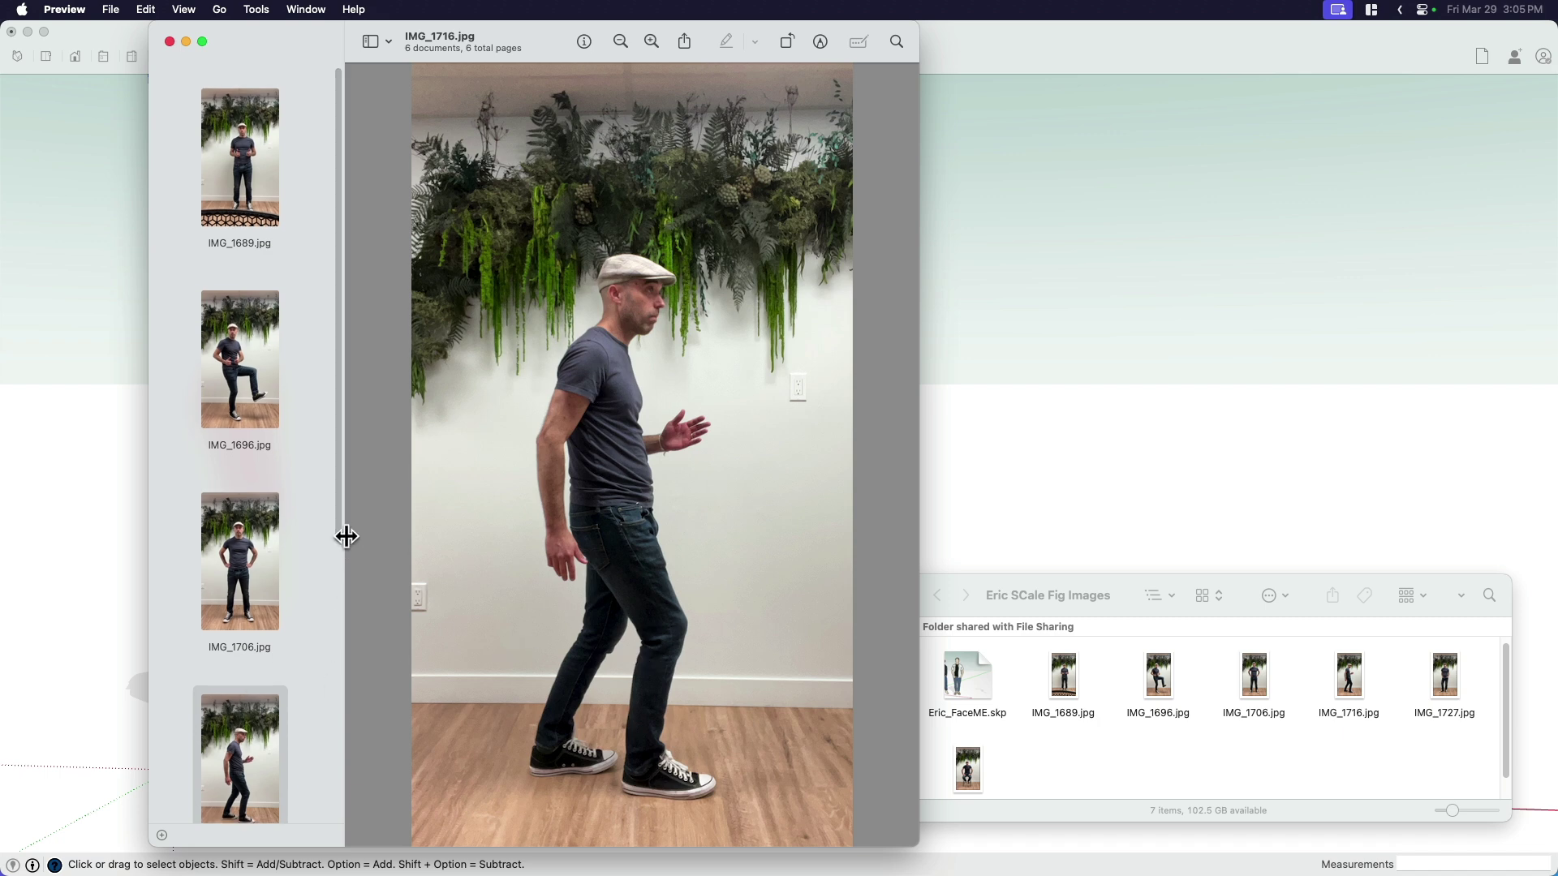
scroll(345, 641, "down", 5)
scroll(356, 719, "down", 1)
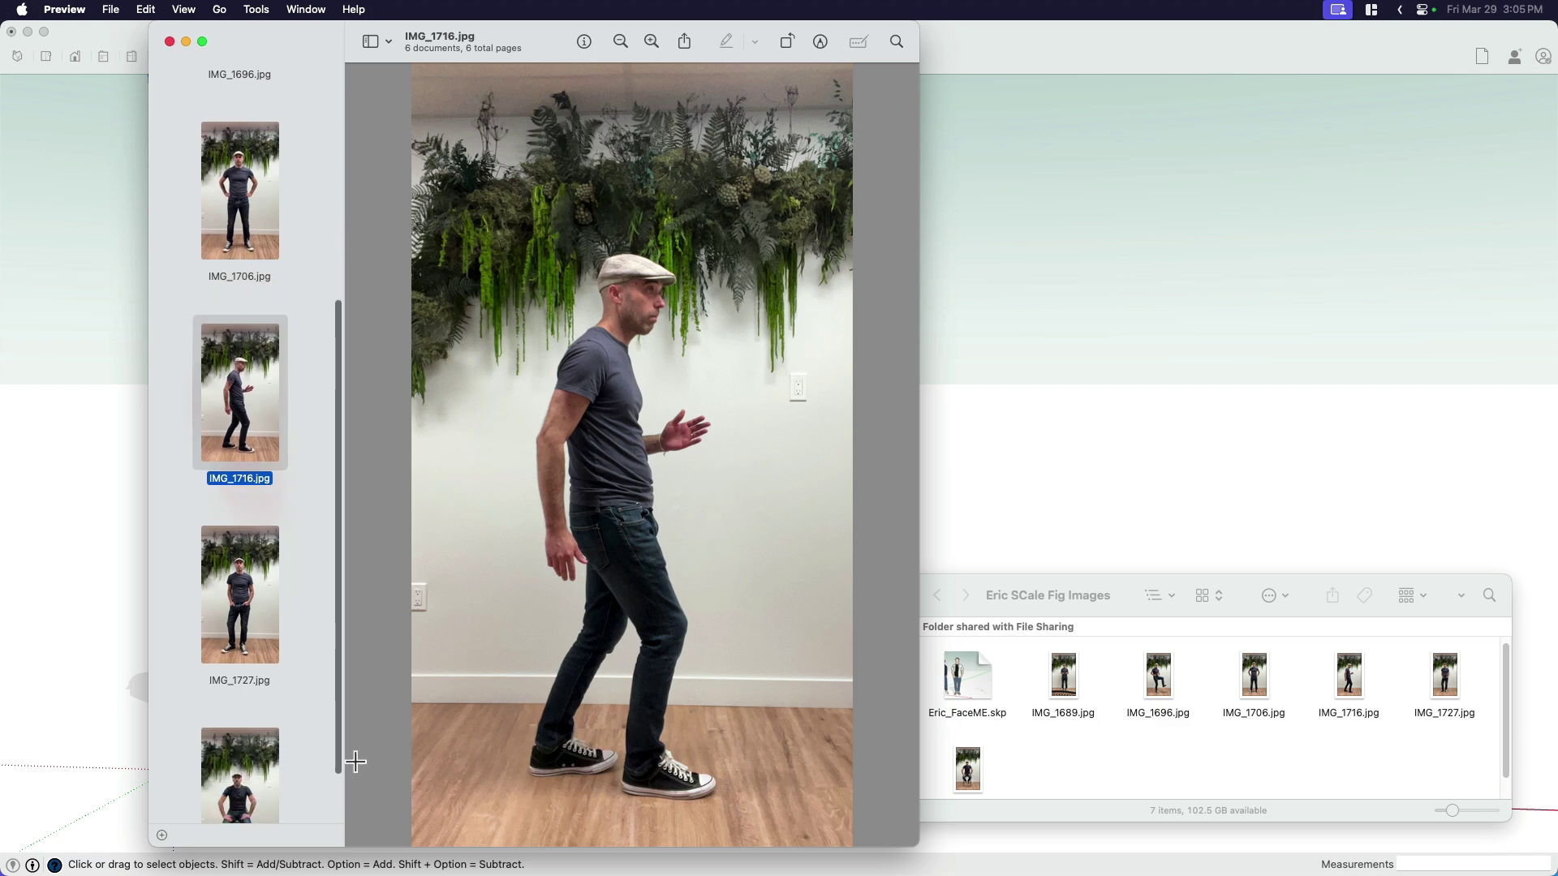
left_click(255, 611)
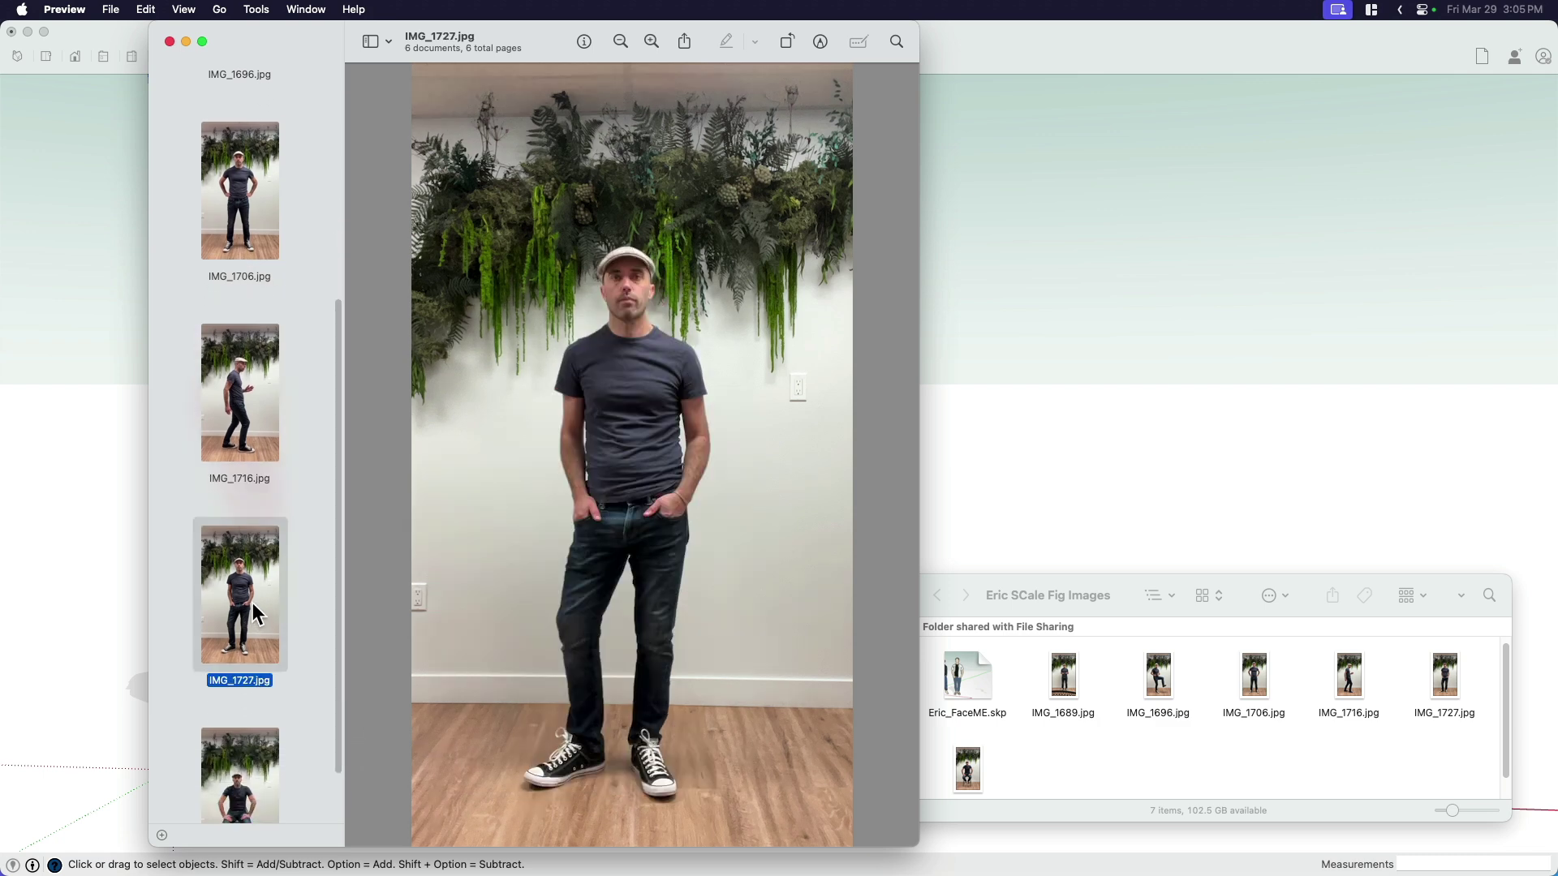
scroll(237, 767, "down", 1)
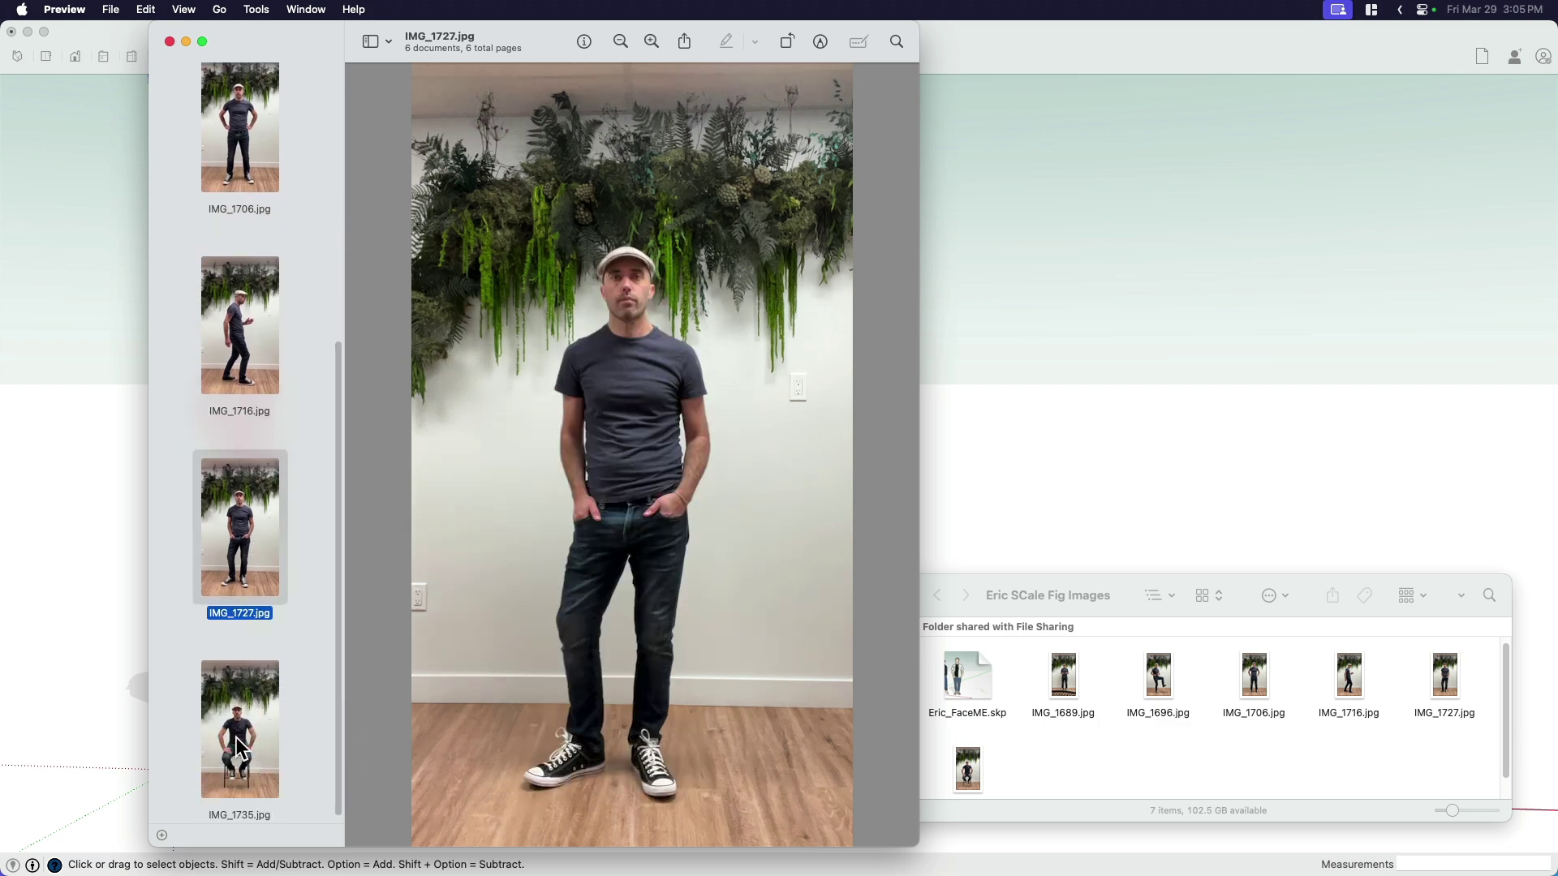
scroll(242, 742, "down", 1)
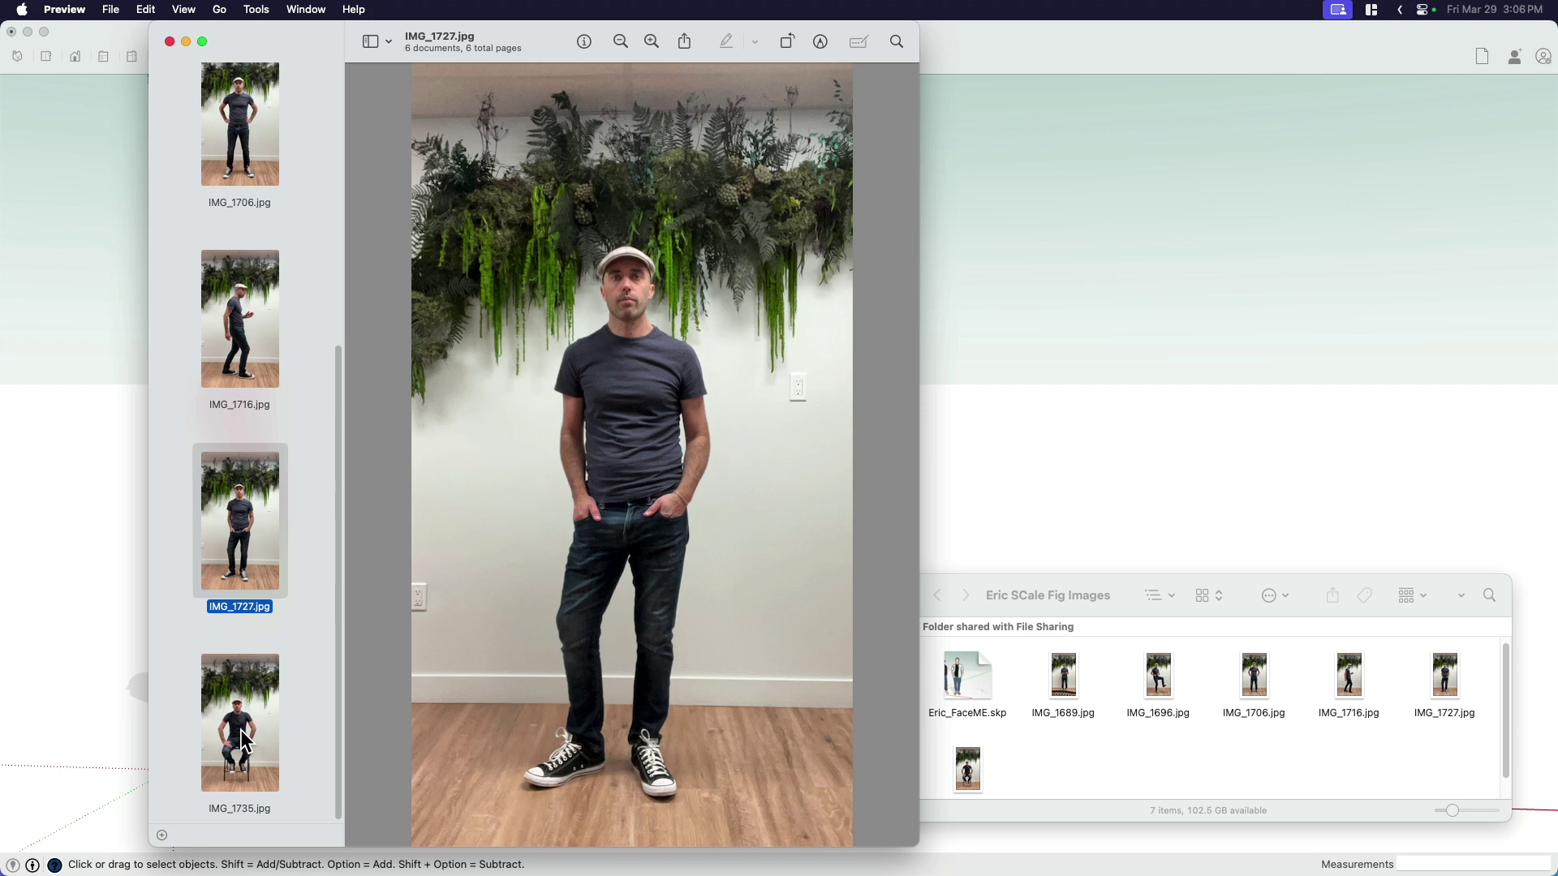
left_click(242, 740)
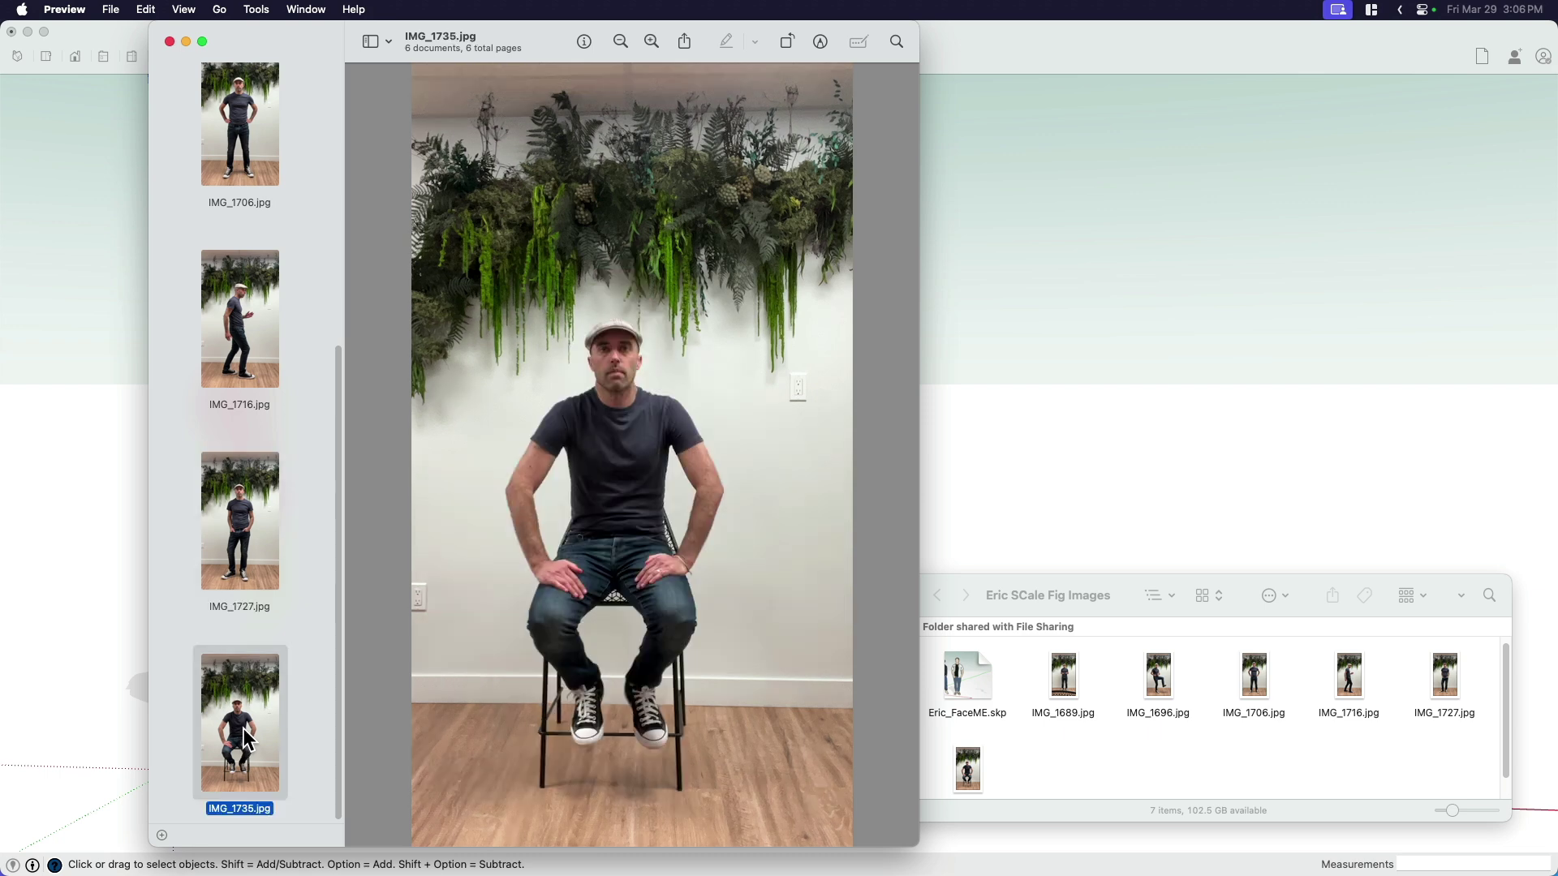
scroll(252, 487, "down", 1)
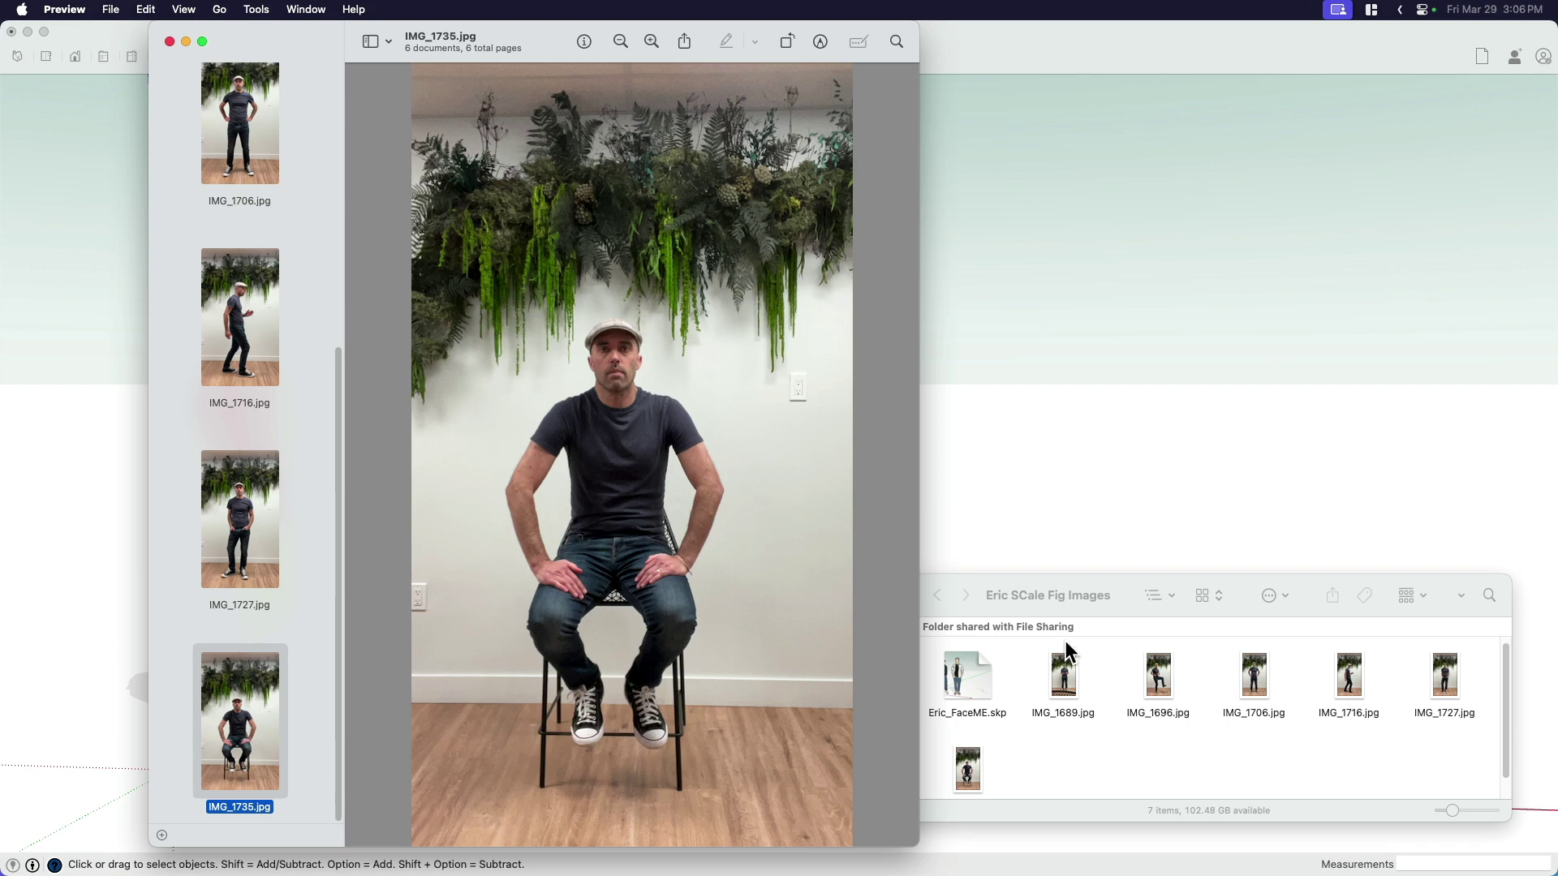
Quit Preview and import the seated photo IMG_1735.jpg from the images folder into SketchUp, upright on the red axis beside the three figures
key("super+q")
left_click_drag(897, 601, 1176, 371)
mouse_move(1223, 560)
left_mouse_down()
mouse_move(1143, 649)
mouse_move(829, 780)
mouse_move(888, 772)
left_mouse_up()
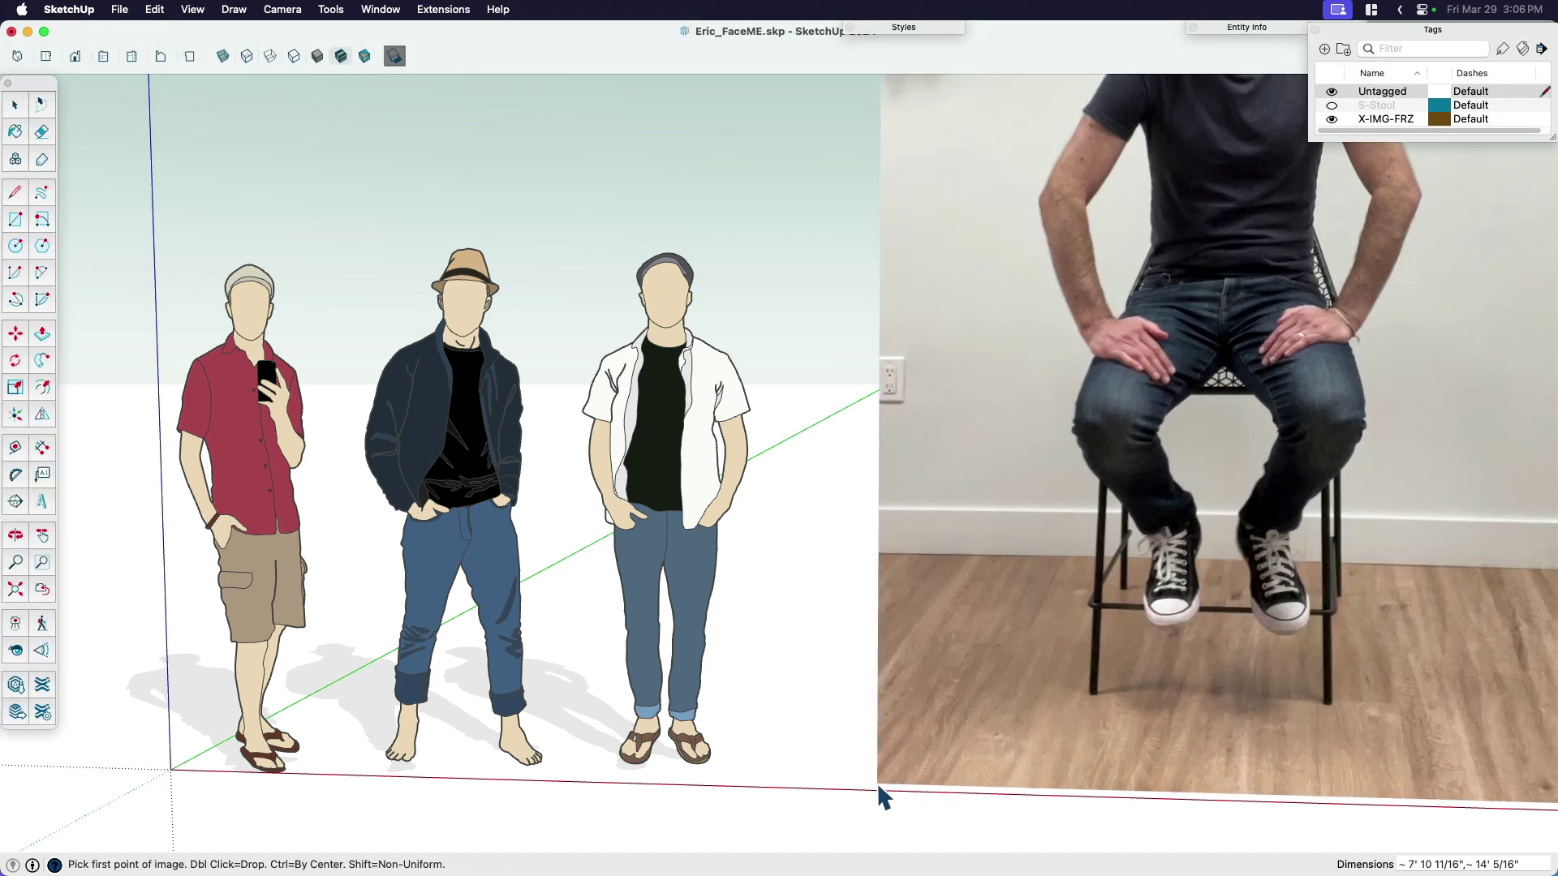
left_click(875, 780)
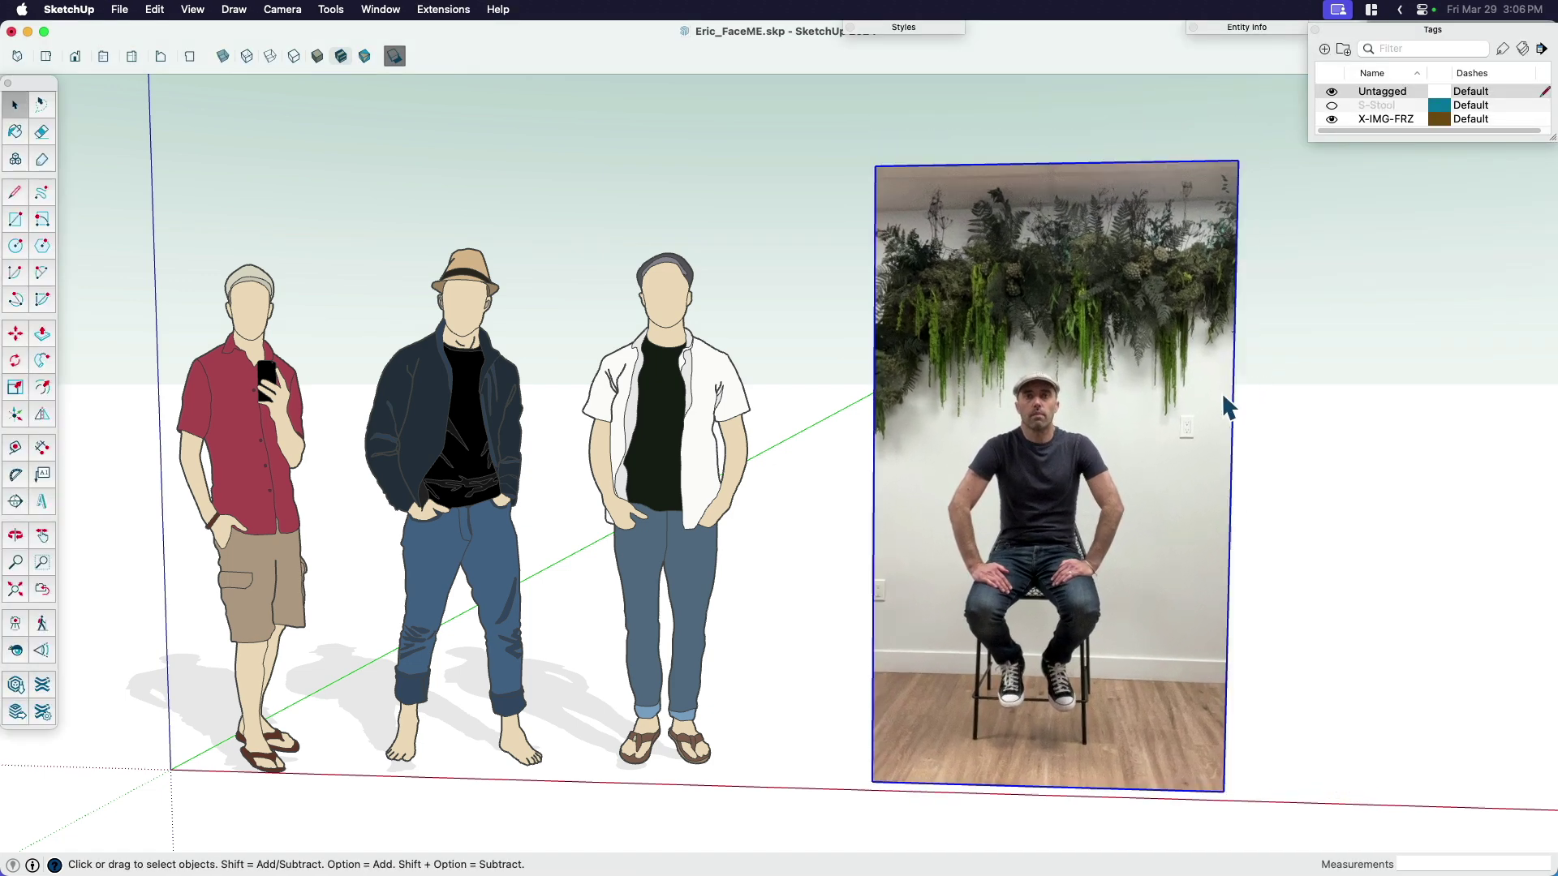
left_click(1233, 380)
Rotate the seated photo about its base edge so it lies flat on the ground
scroll(855, 644, "down", 3)
key("l")
middle_click_drag(1051, 615, 961, 741)
key("q")
left_click(996, 760)
left_click(998, 712)
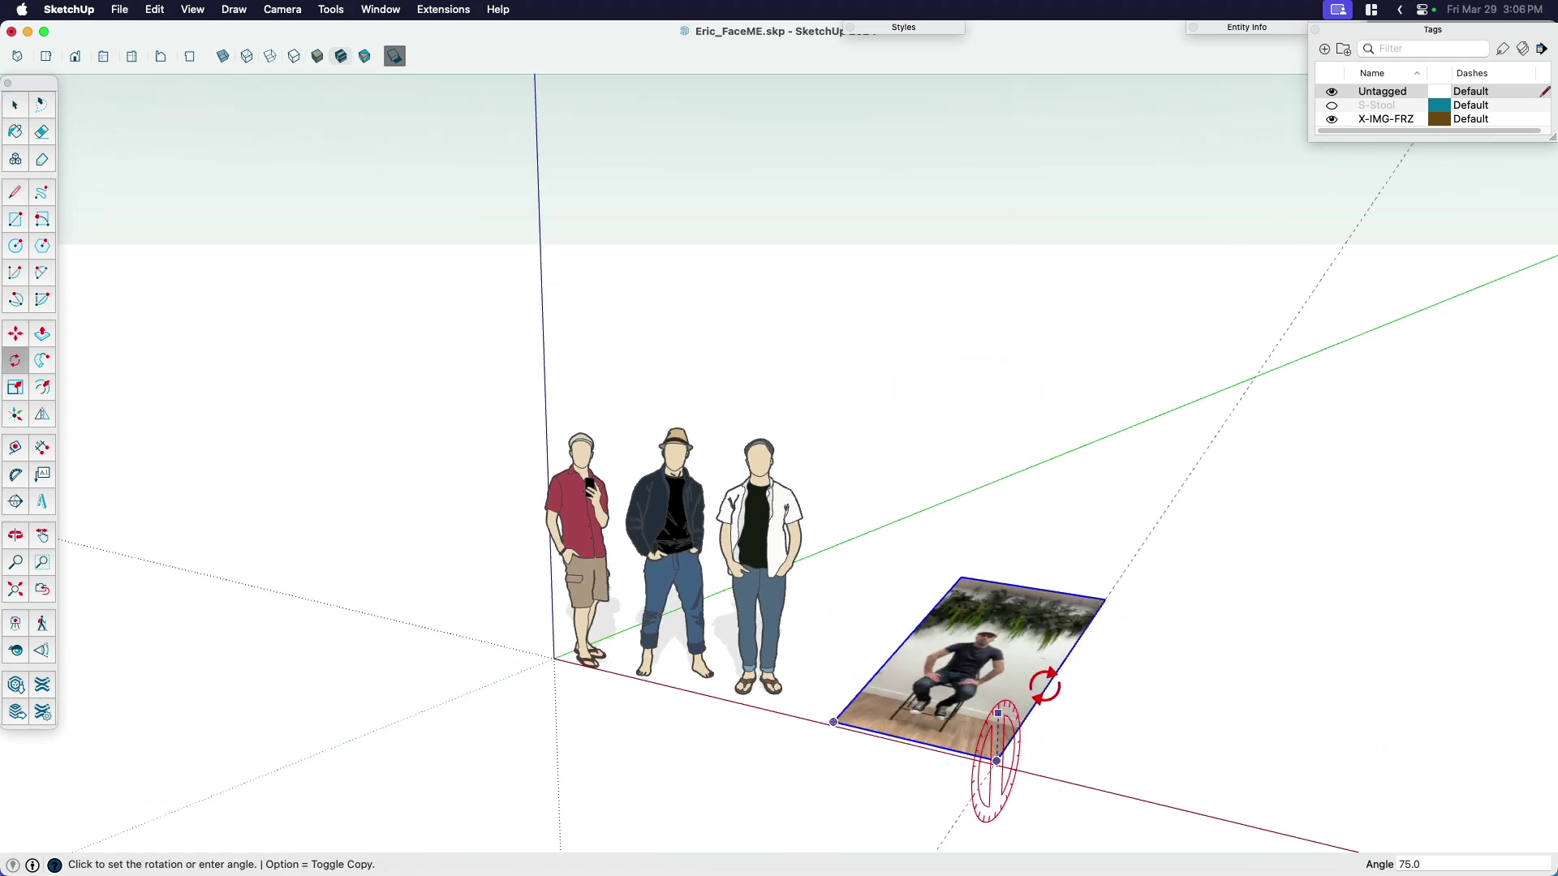
left_click(1046, 686)
key("space")
Draw a short line crossing the photo's long outer edge and group it with the photo
middle_click_drag(1026, 684, 1011, 669)
scroll(1011, 673, "up", 3)
key("l")
left_click(1031, 710)
key("space")
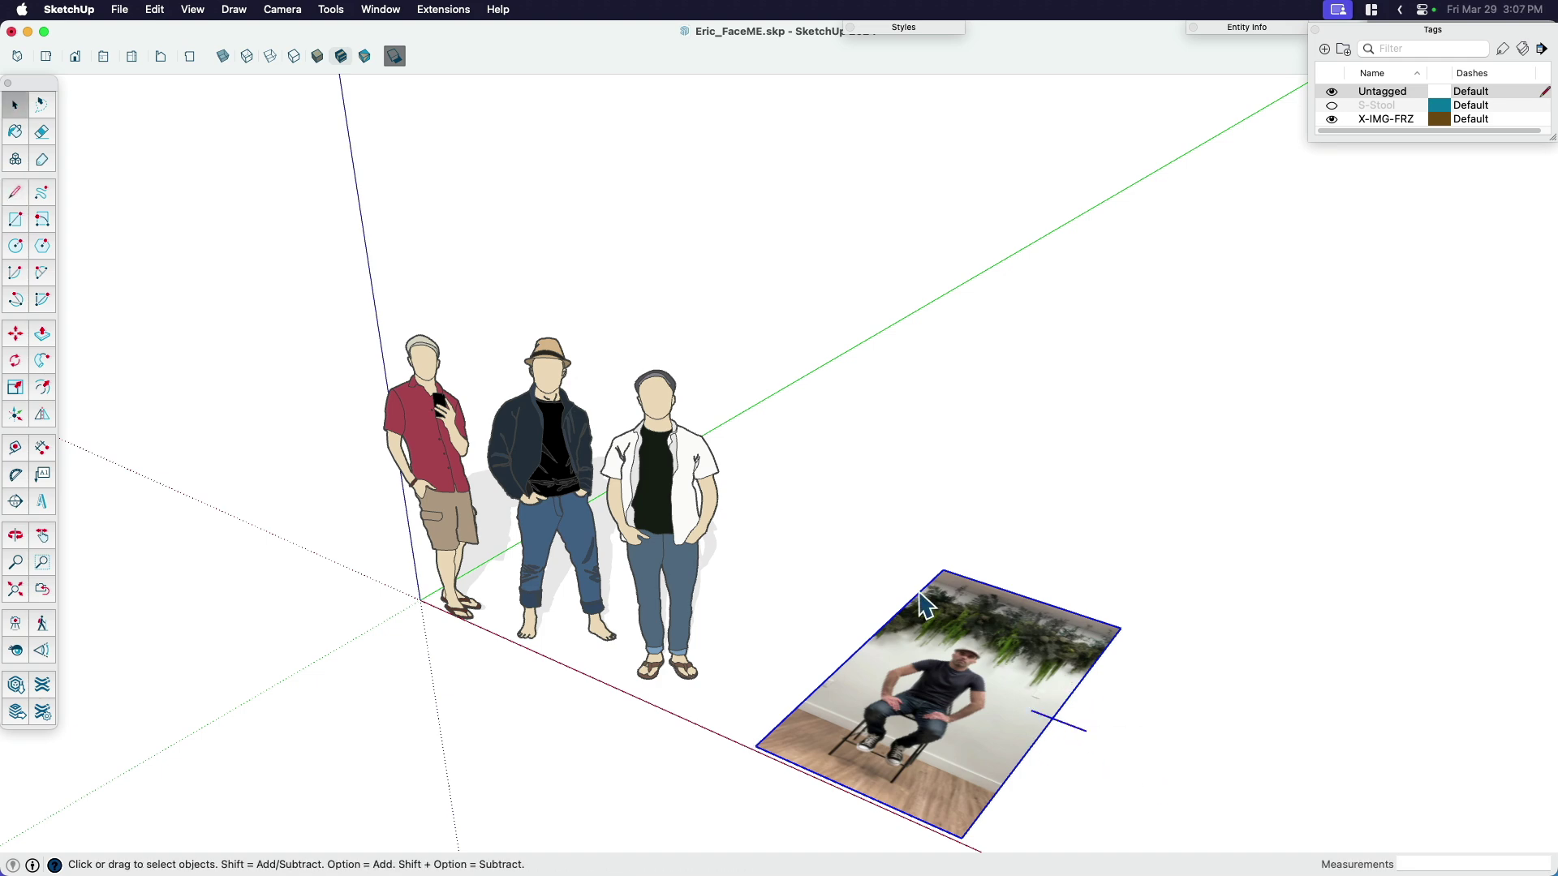
right_click(954, 665)
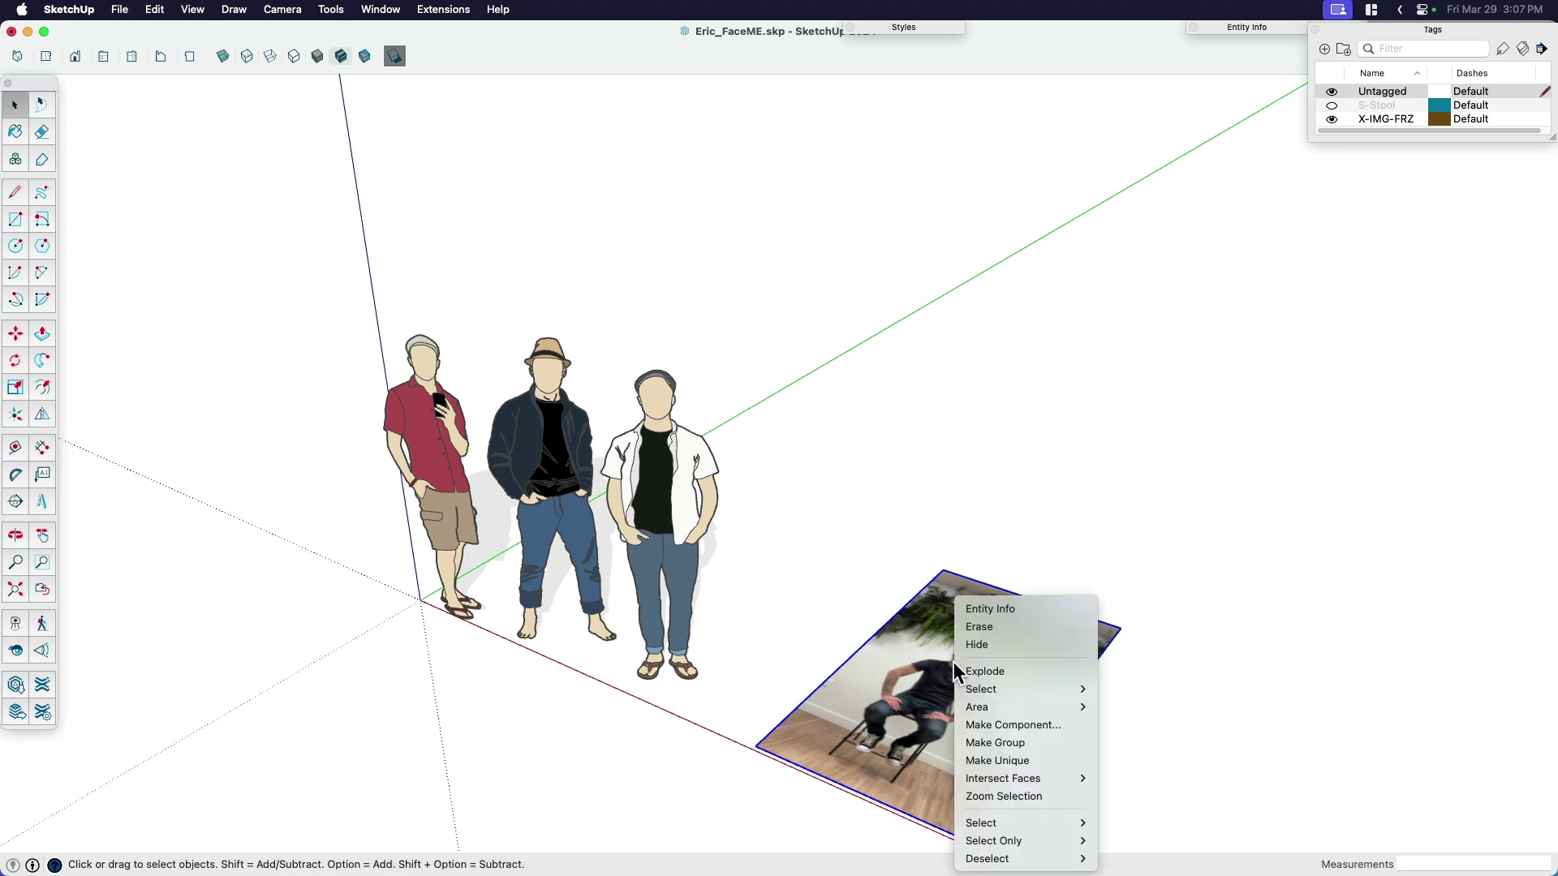
left_click(1004, 744)
Open the photo group and use Tape Measure to start measuring the seated man's head height from the chin
scroll(977, 714, "up", 5)
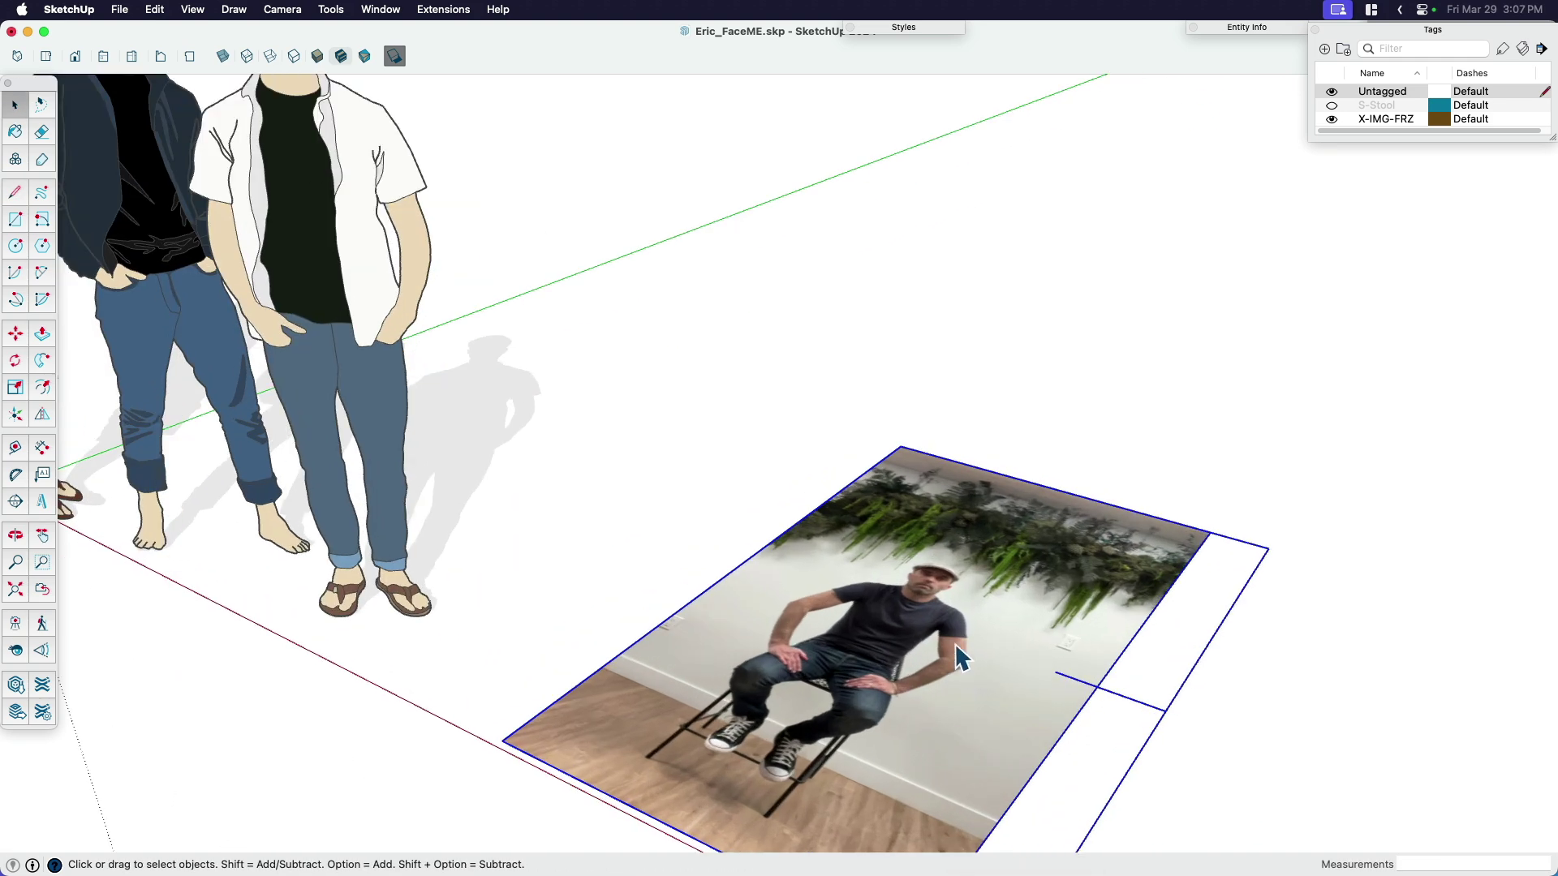
double_click(977, 714)
scroll(807, 572, "down", 3)
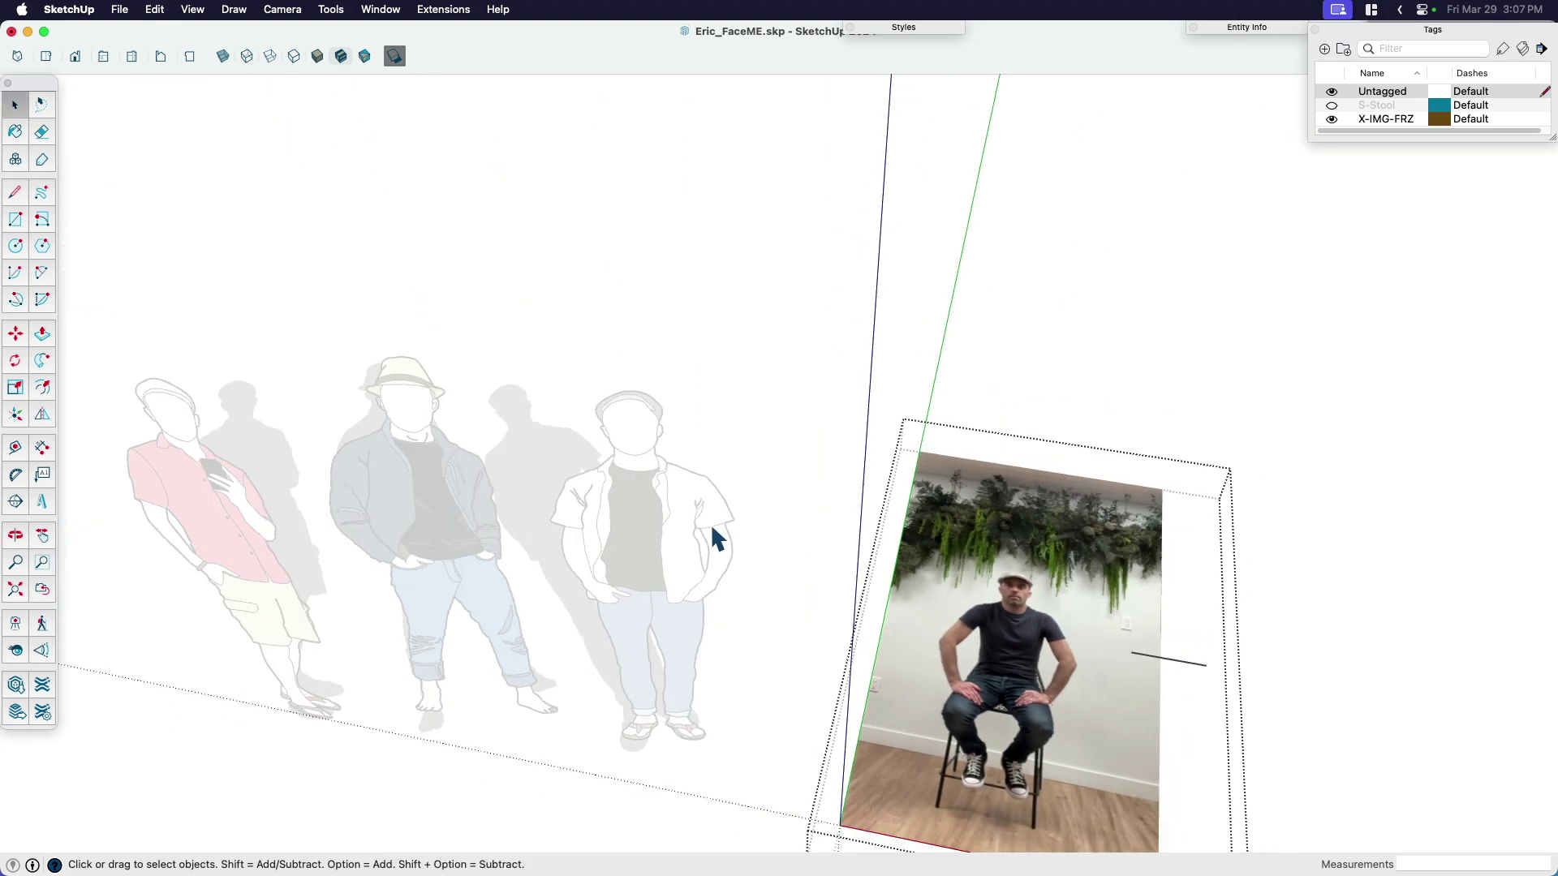
scroll(674, 487, "up", 2)
key("t")
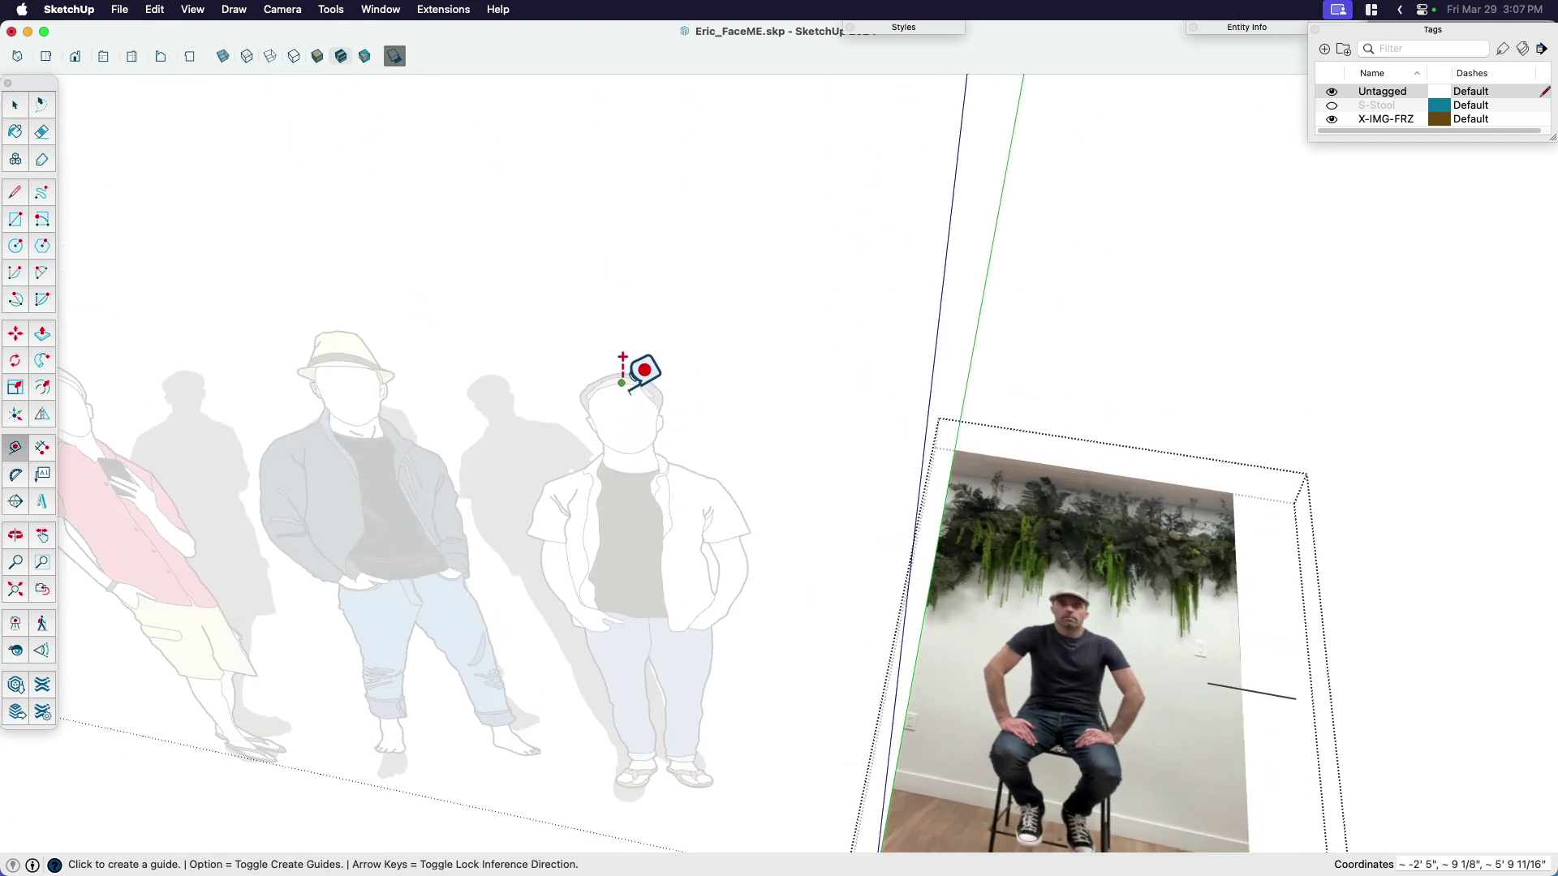
scroll(1119, 616, "up", 3)
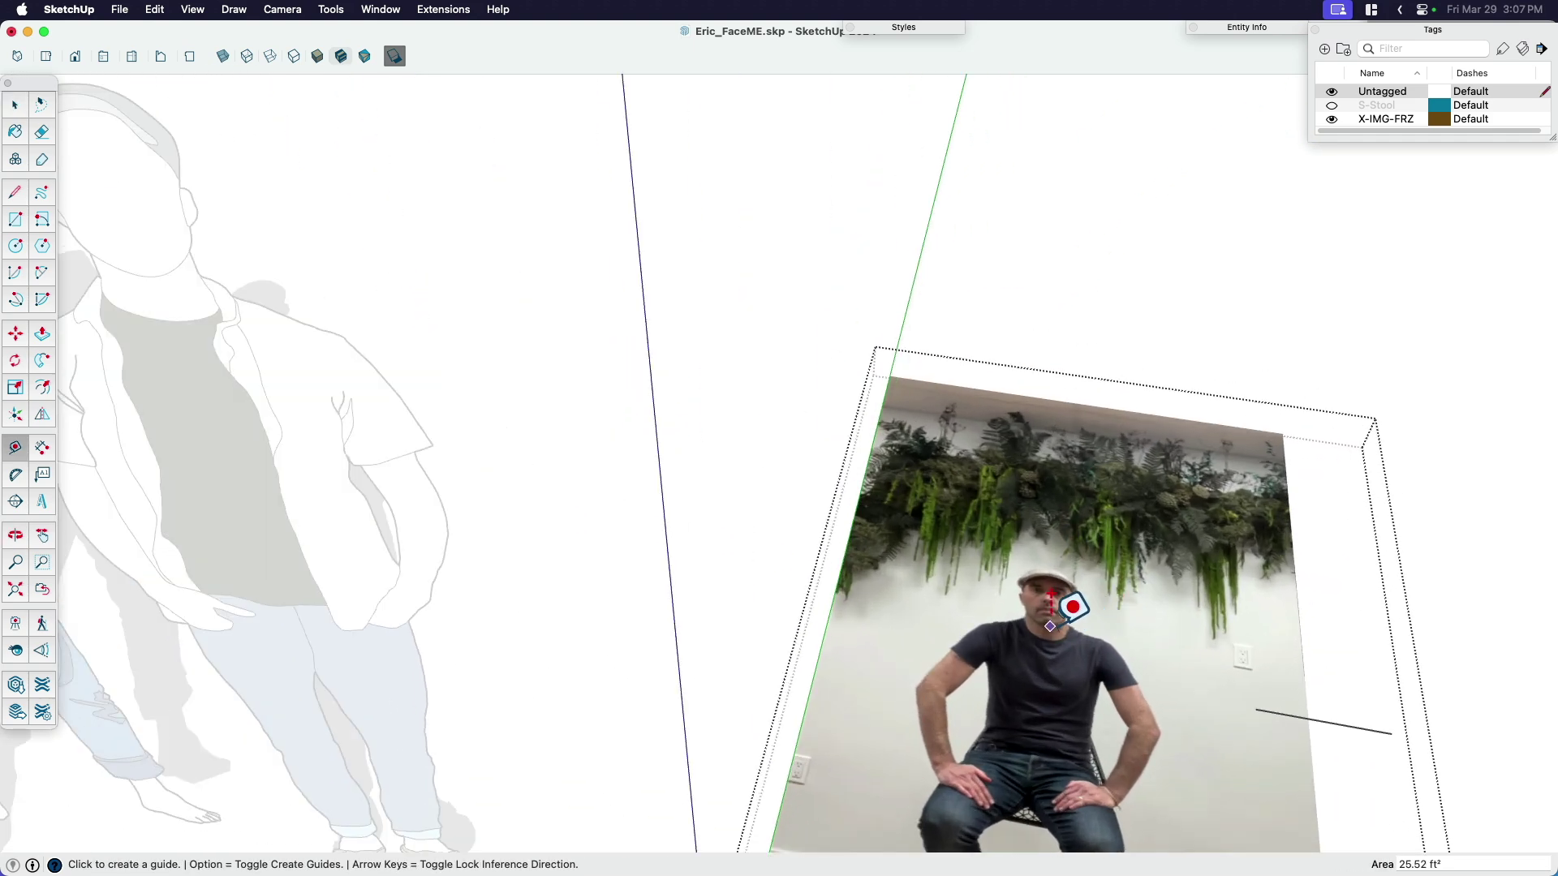
scroll(1073, 607, "down", 3)
scroll(954, 398, "up", 4)
scroll(958, 428, "up", 1)
scroll(966, 498, "up", 2)
left_click(966, 501)
scroll(965, 502, "down", 2)
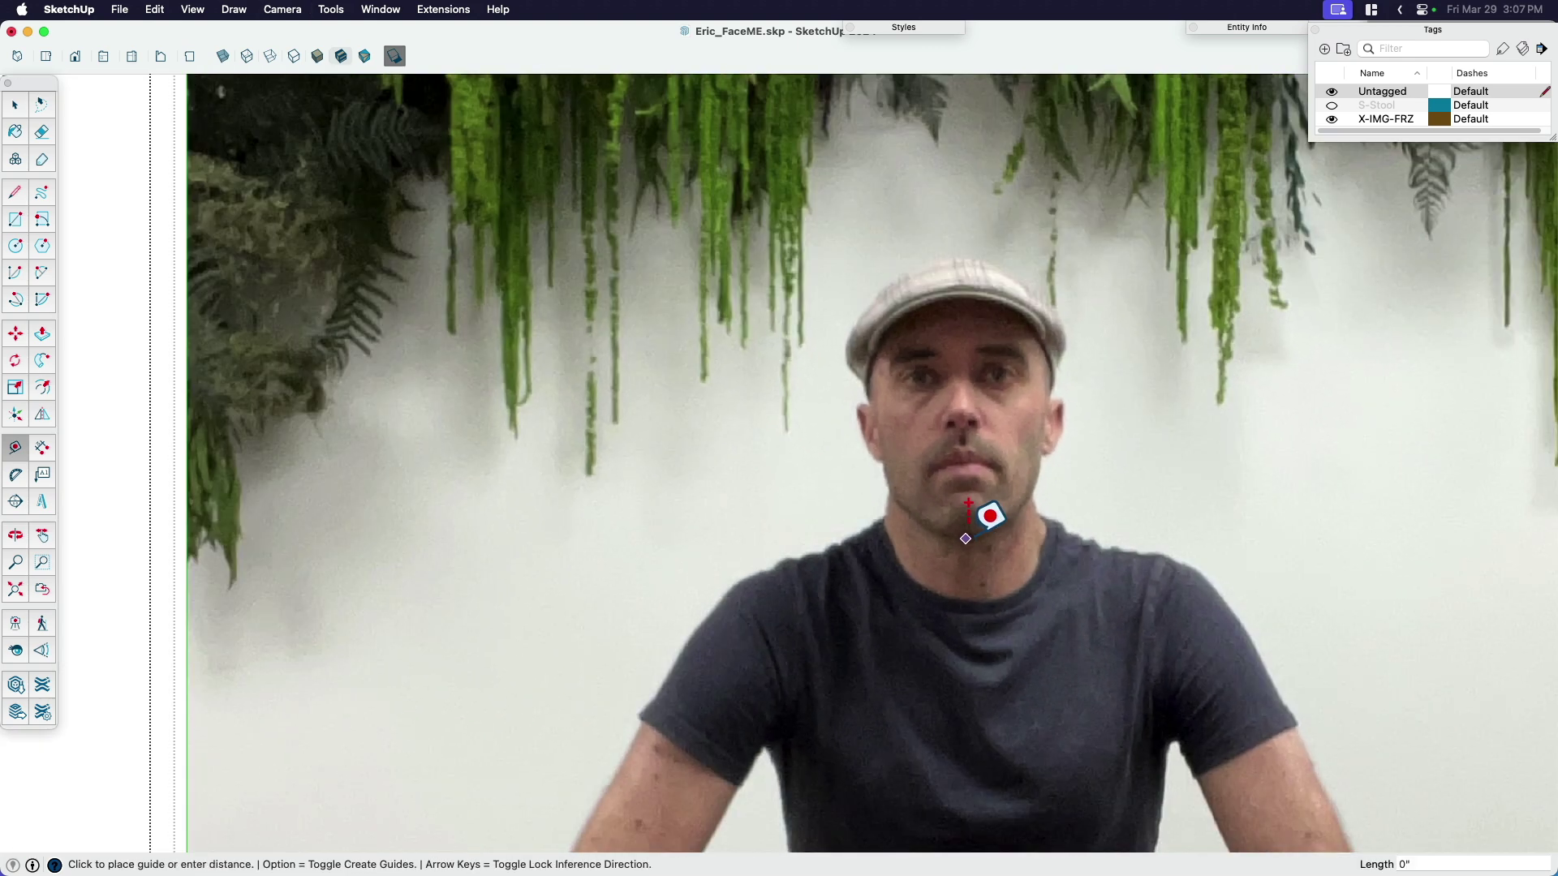
Resize the active group so the head height from chin to cap top is 10 inches, and exit the group
type("1")
key("Return")
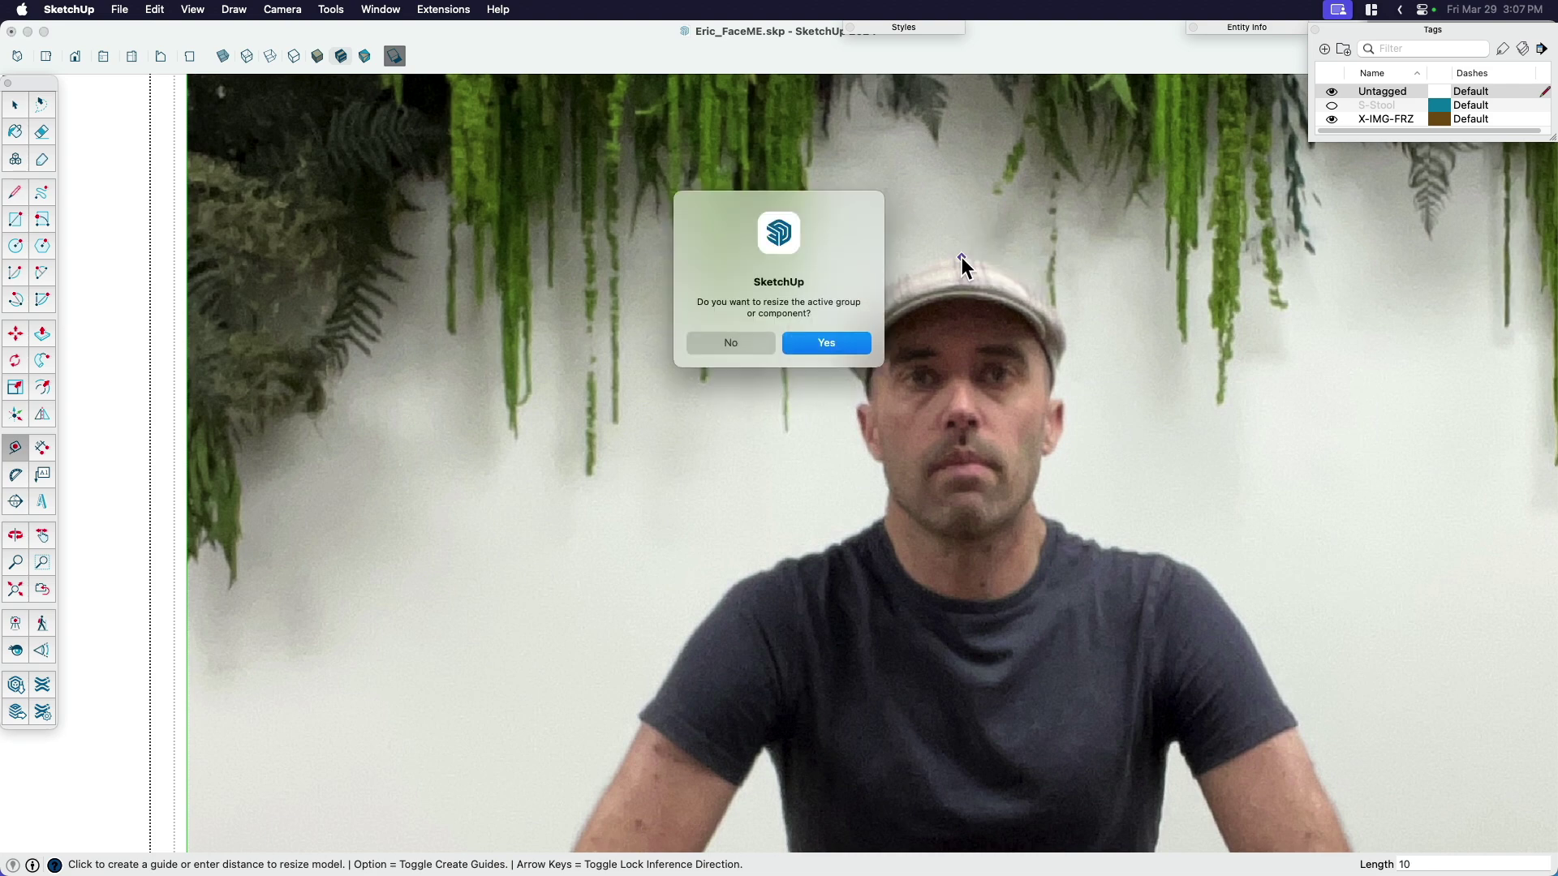
left_click(826, 343)
scroll(896, 393, "down", 6)
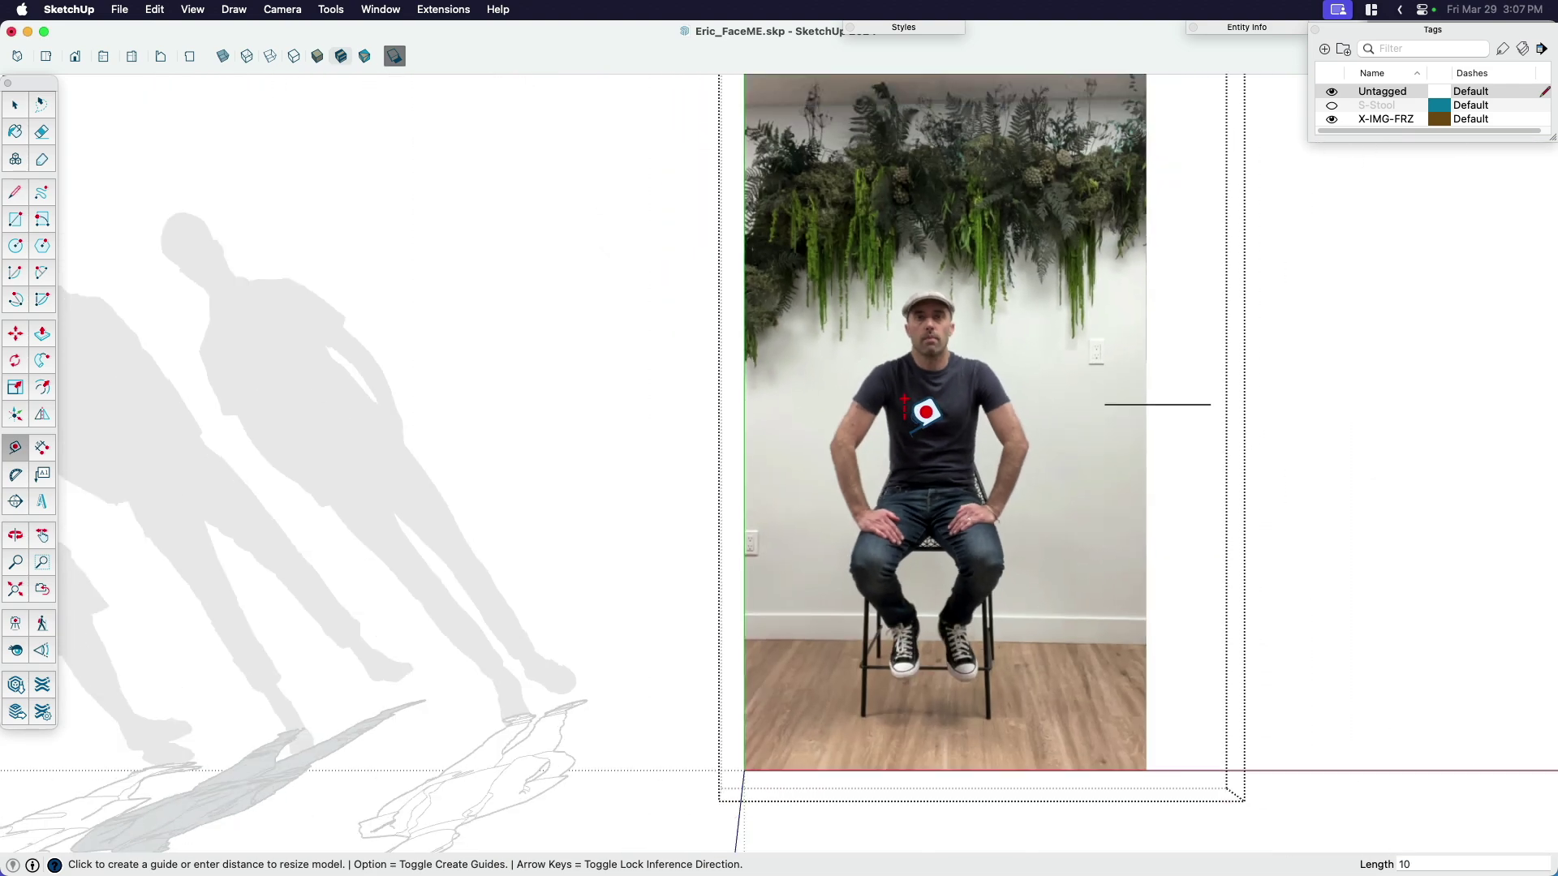
key("space")
scroll(1076, 456, "down", 4)
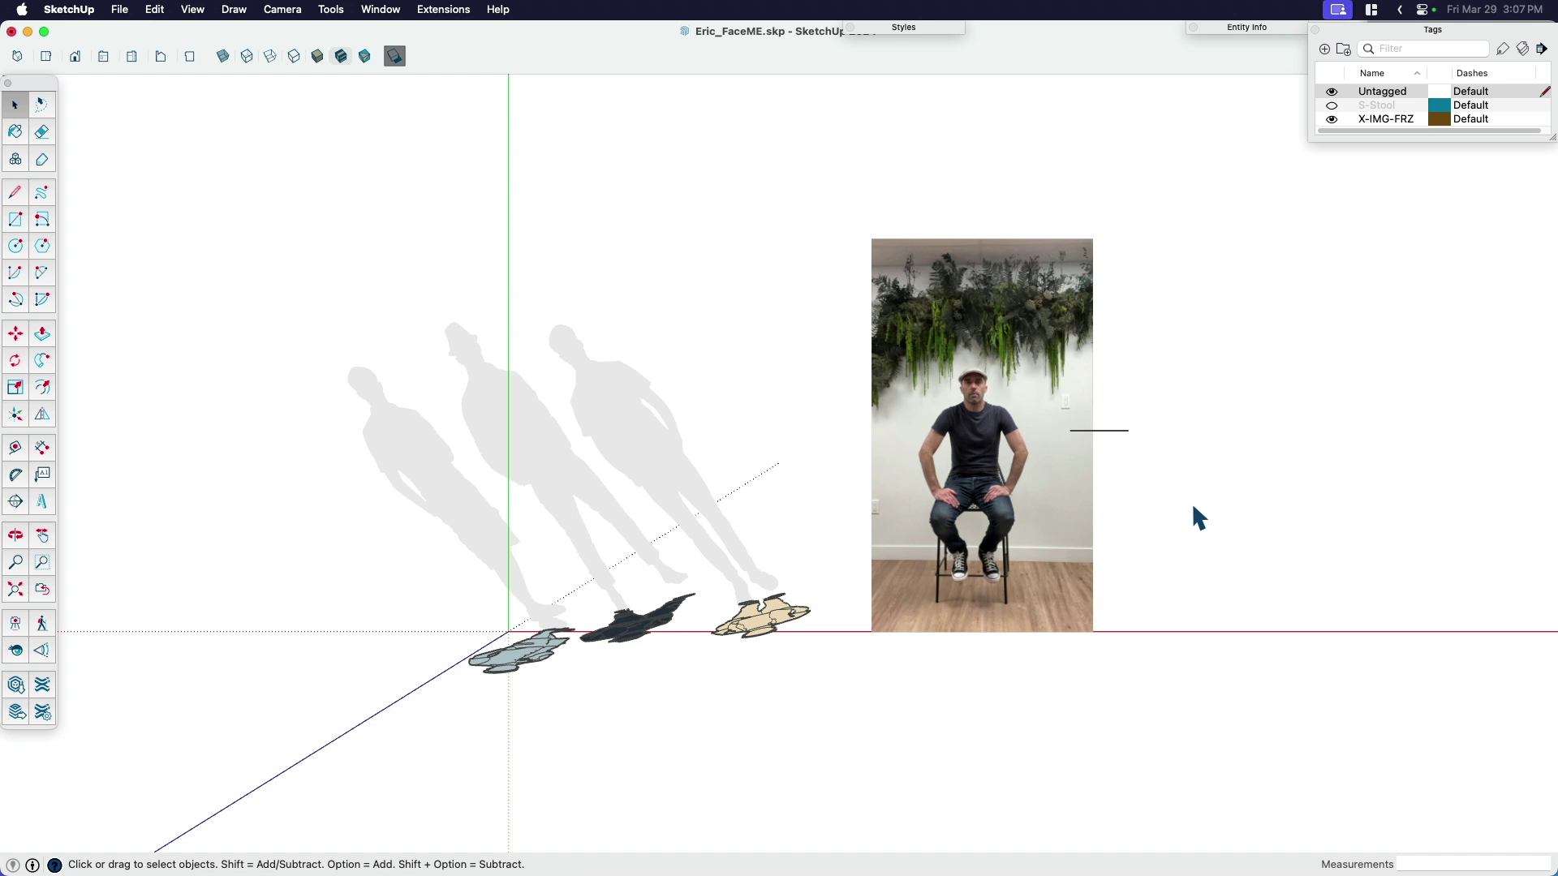
Set the camera to parallel projection and the Top standard view
middle_click_drag(842, 601, 654, 528)
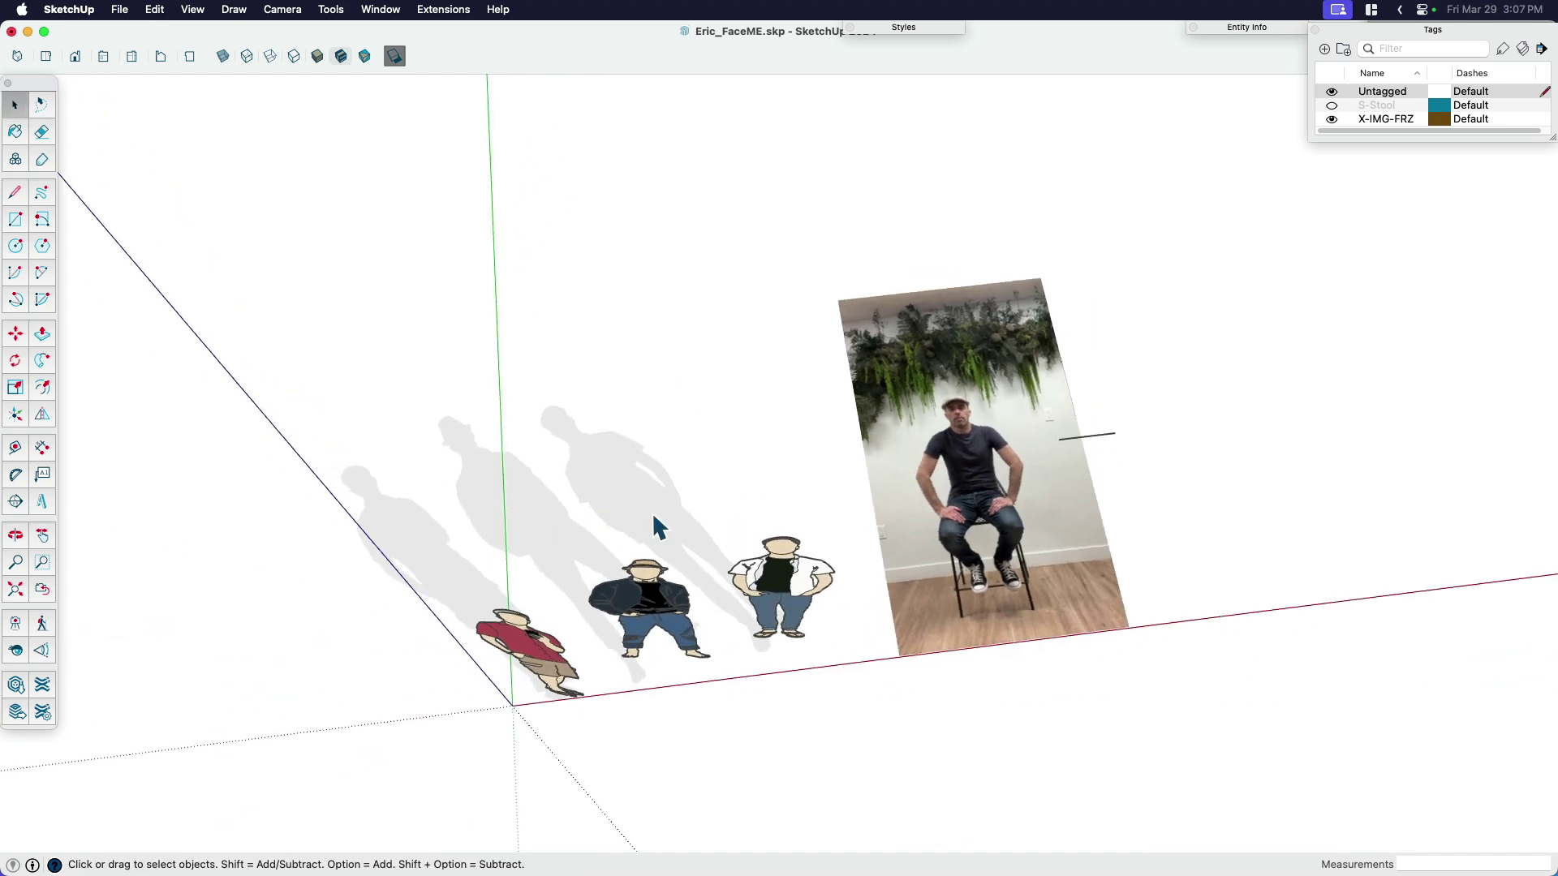
left_click(275, 11)
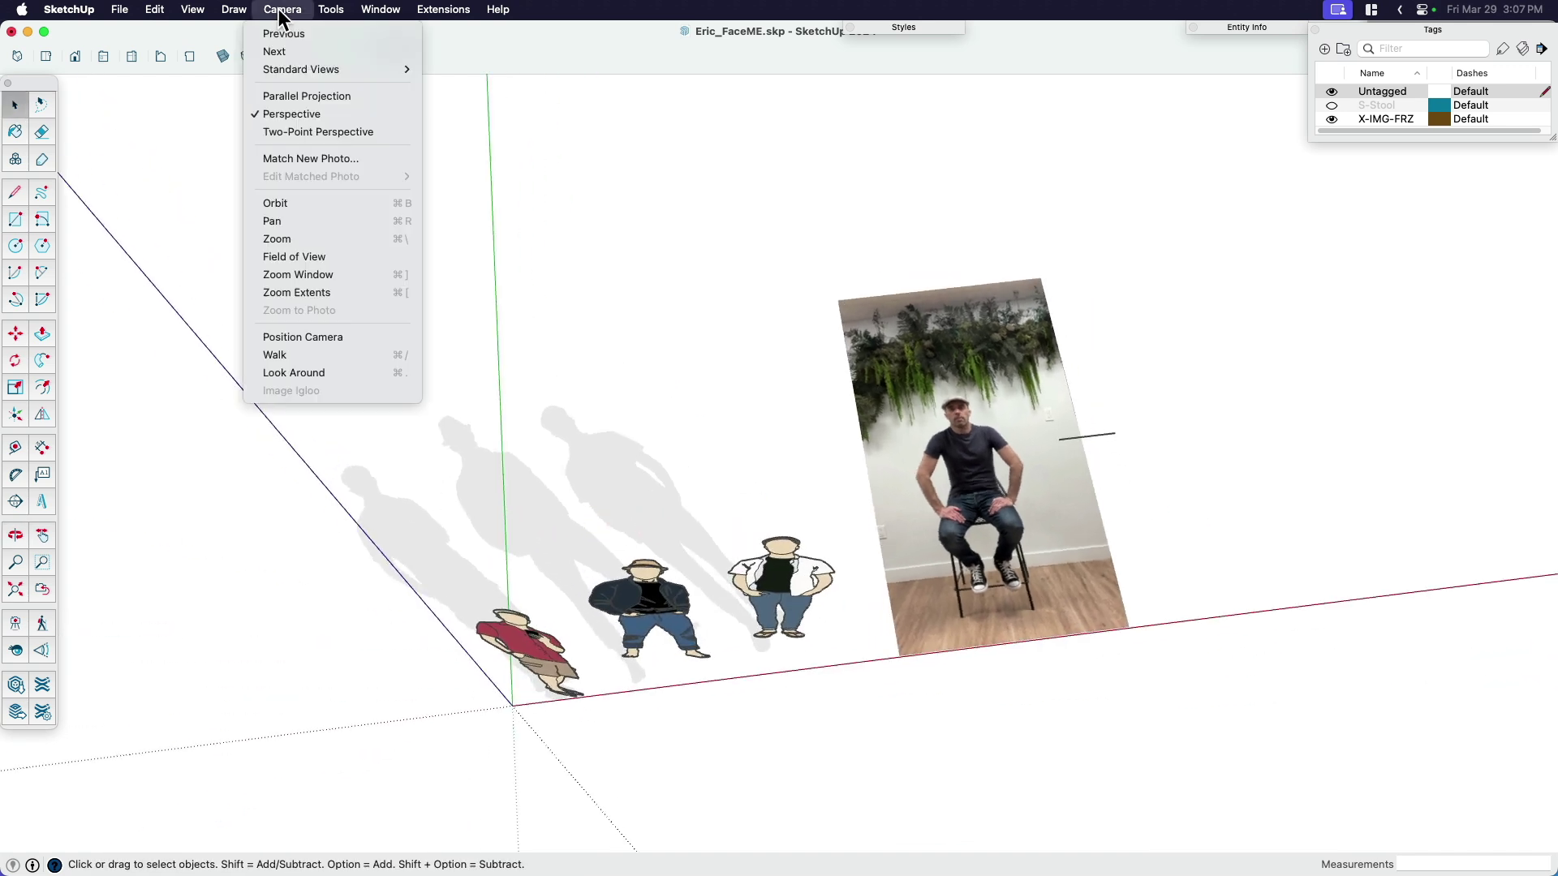
left_click(305, 96)
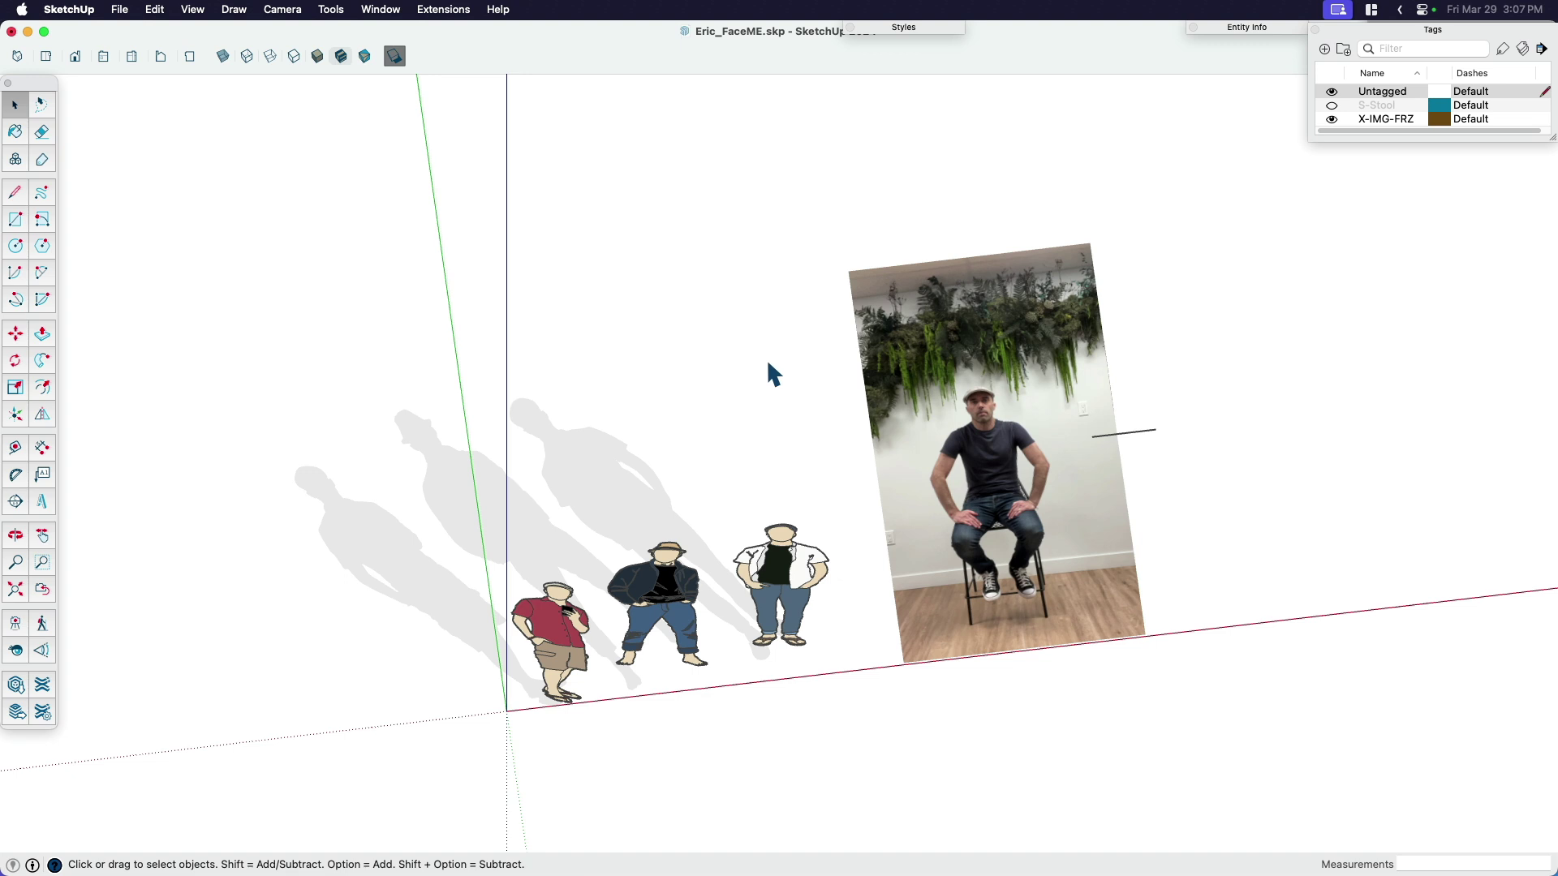
left_click(285, 11)
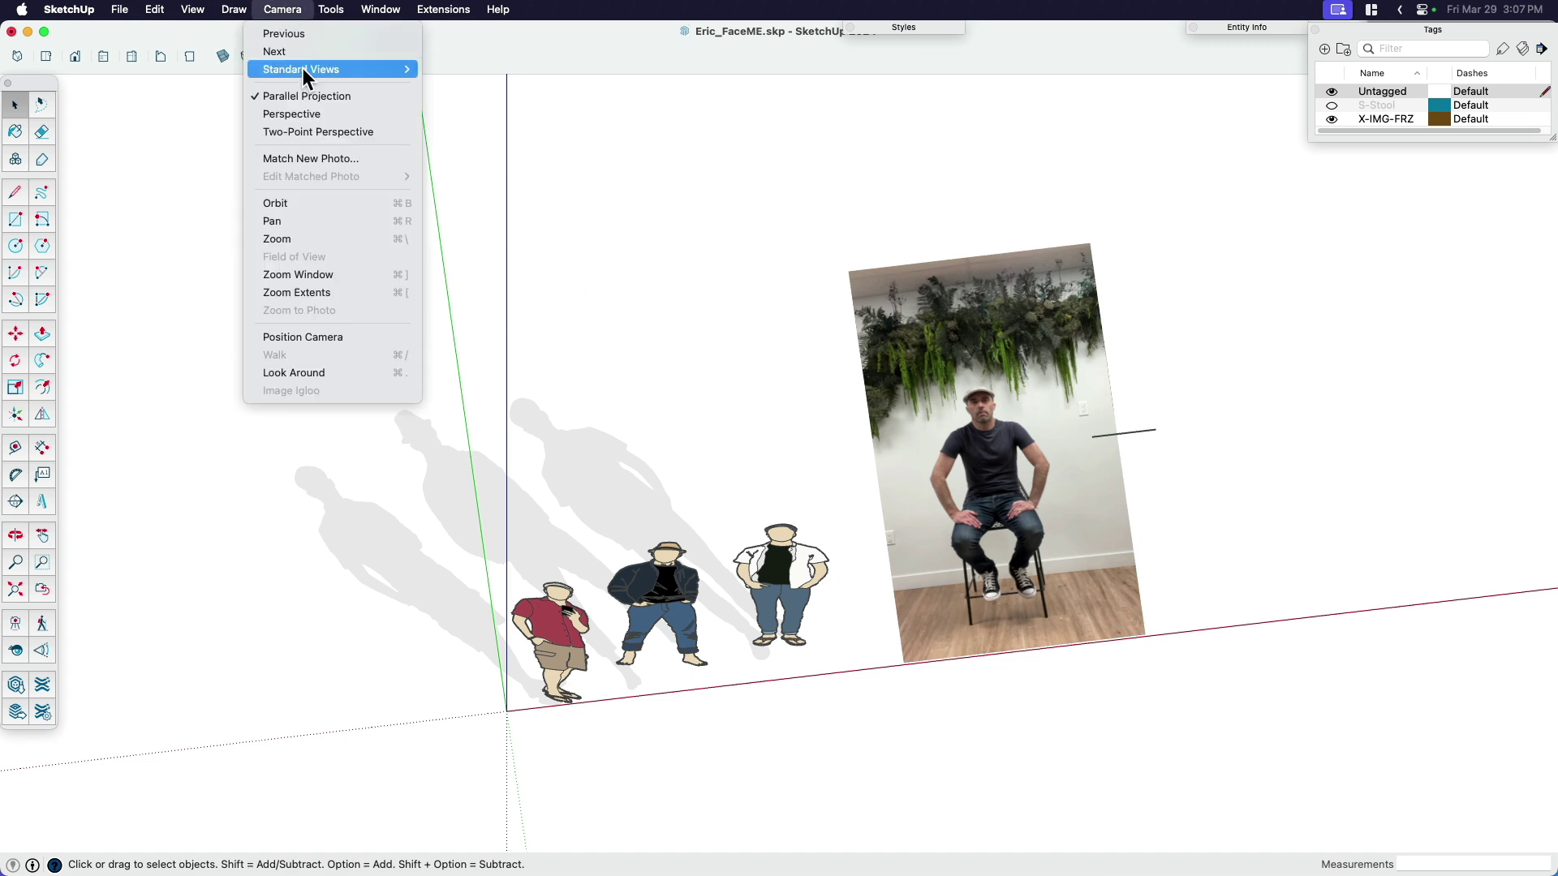
mouse_move(303, 69)
left_click(450, 69)
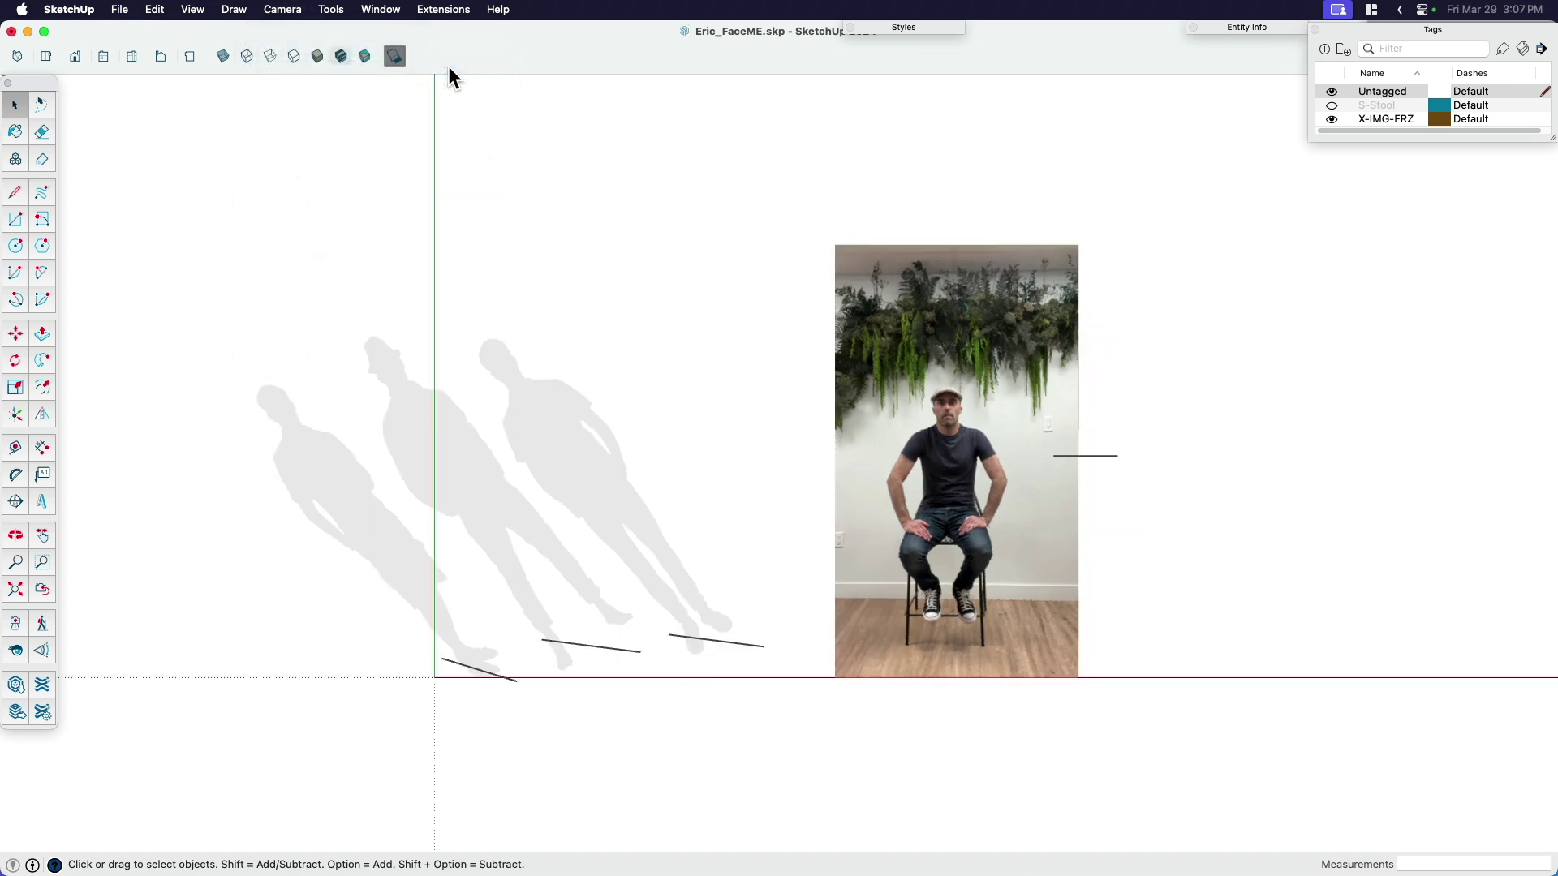
Turn on X-ray in the face settings of the EMS-Default style and collapse the style editor
left_click(893, 25)
left_click(829, 114)
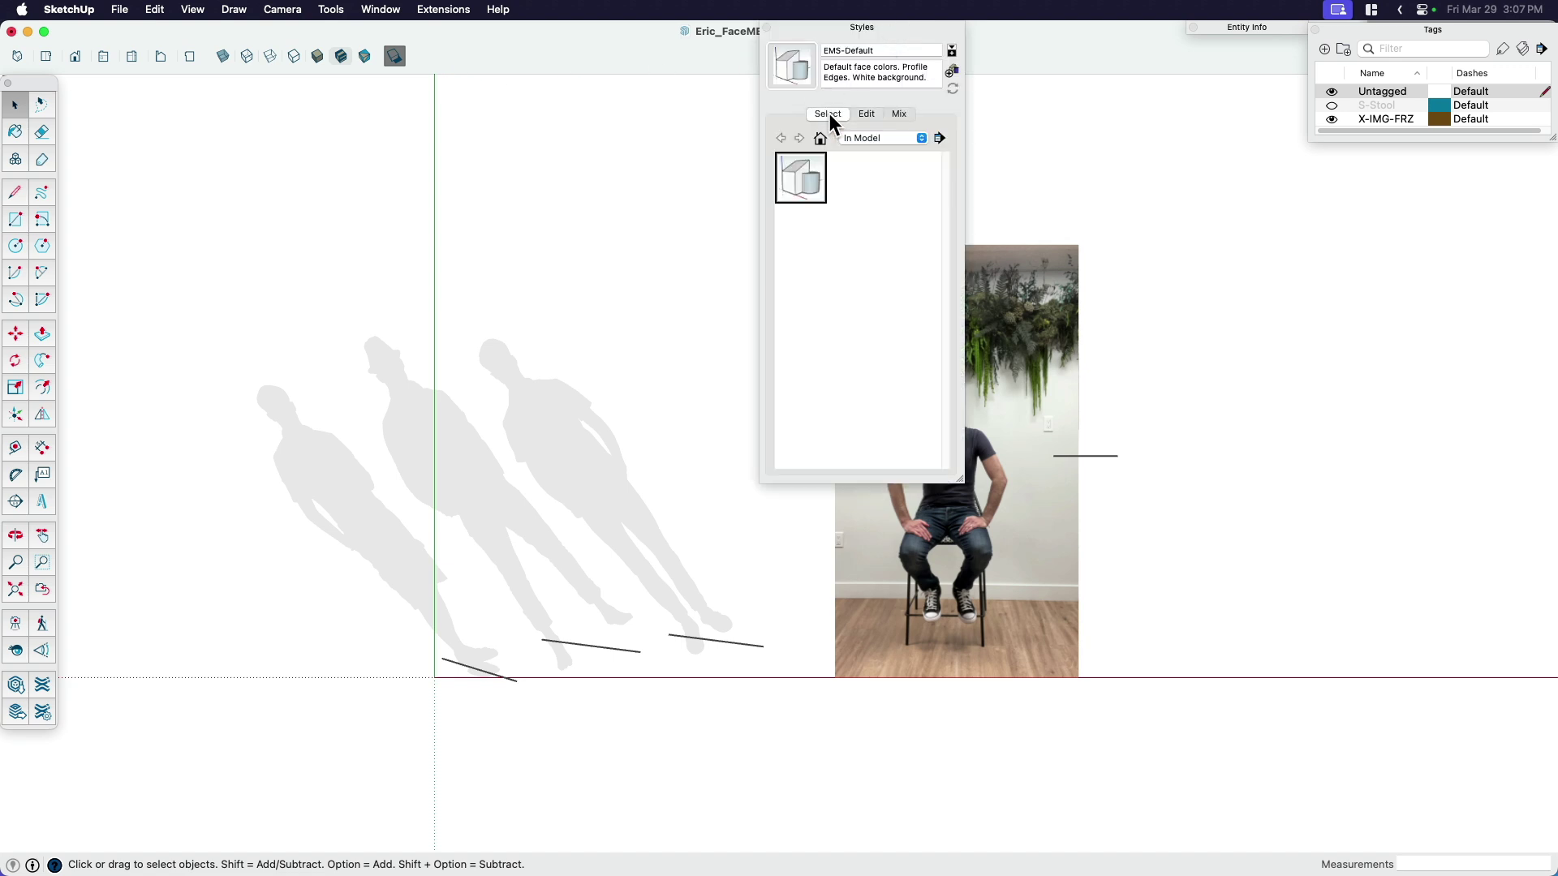
left_click(864, 113)
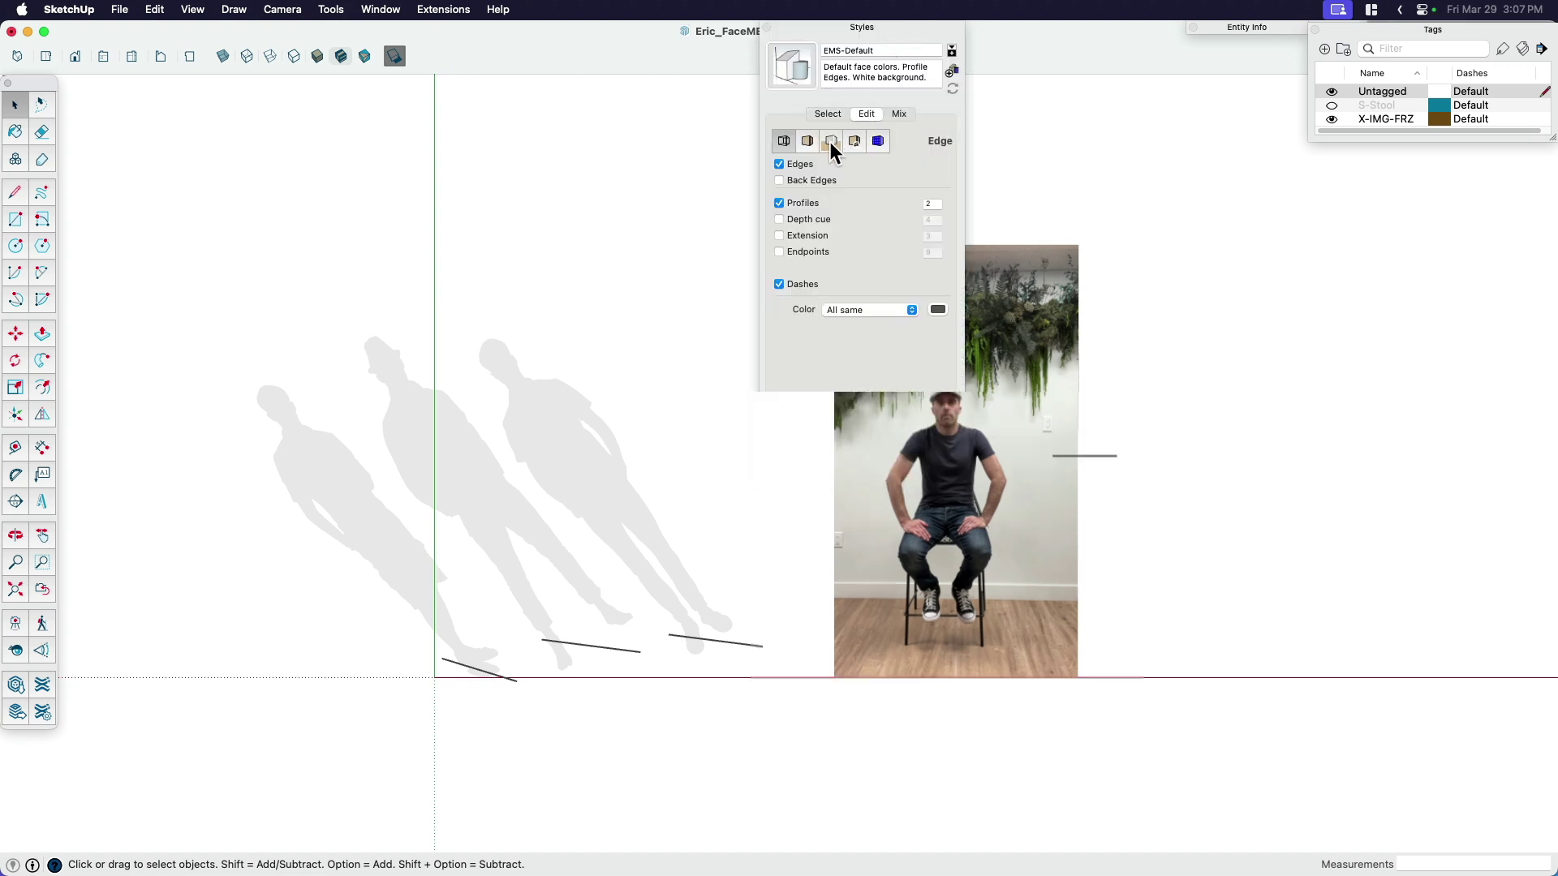
left_click(807, 143)
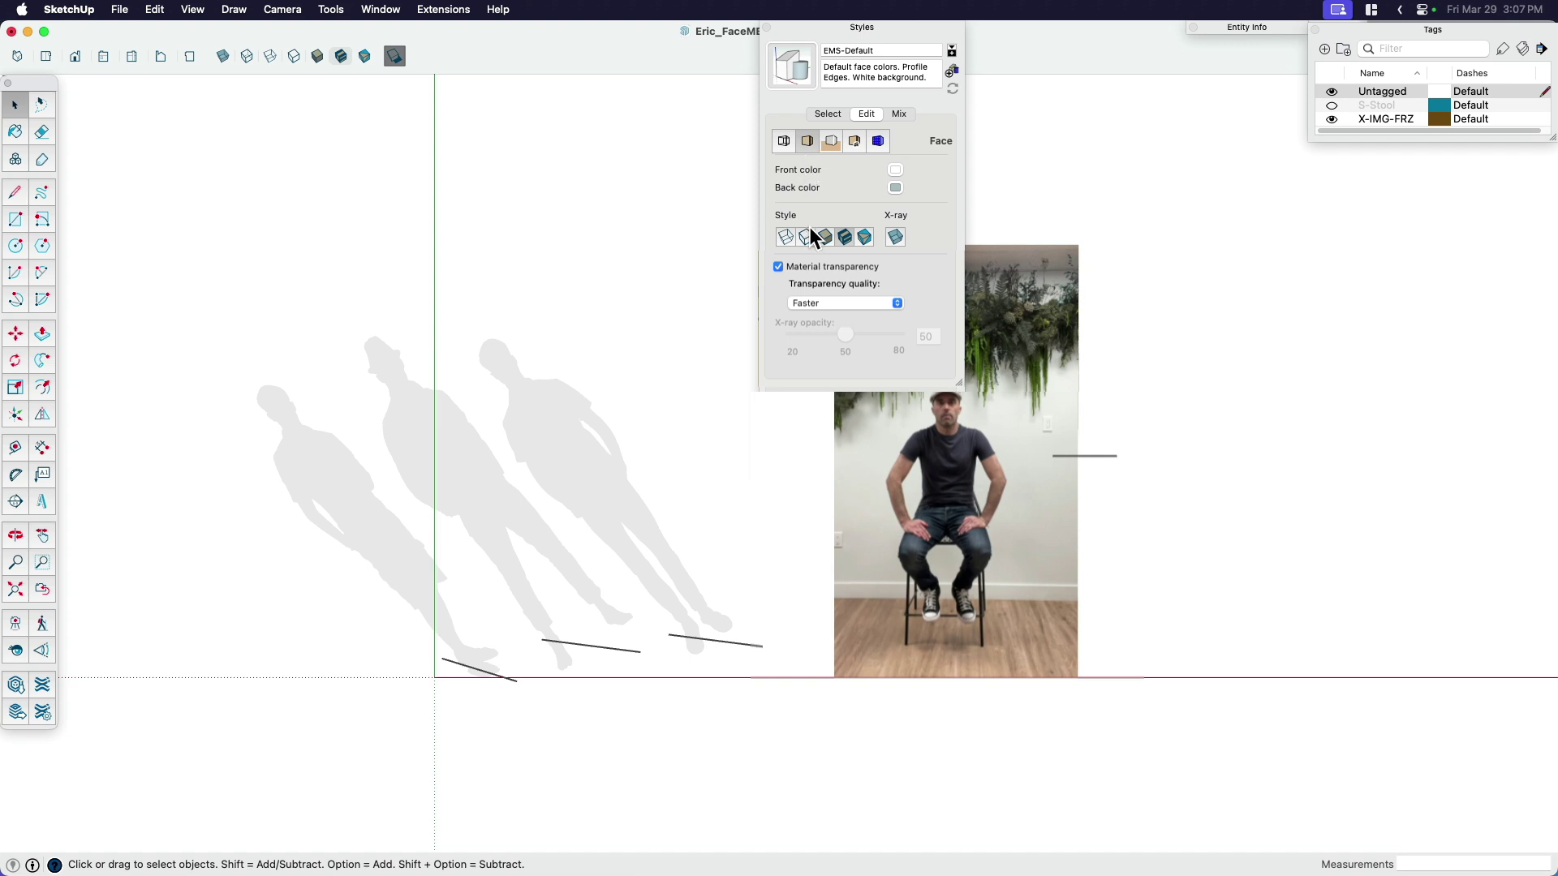
left_click(894, 236)
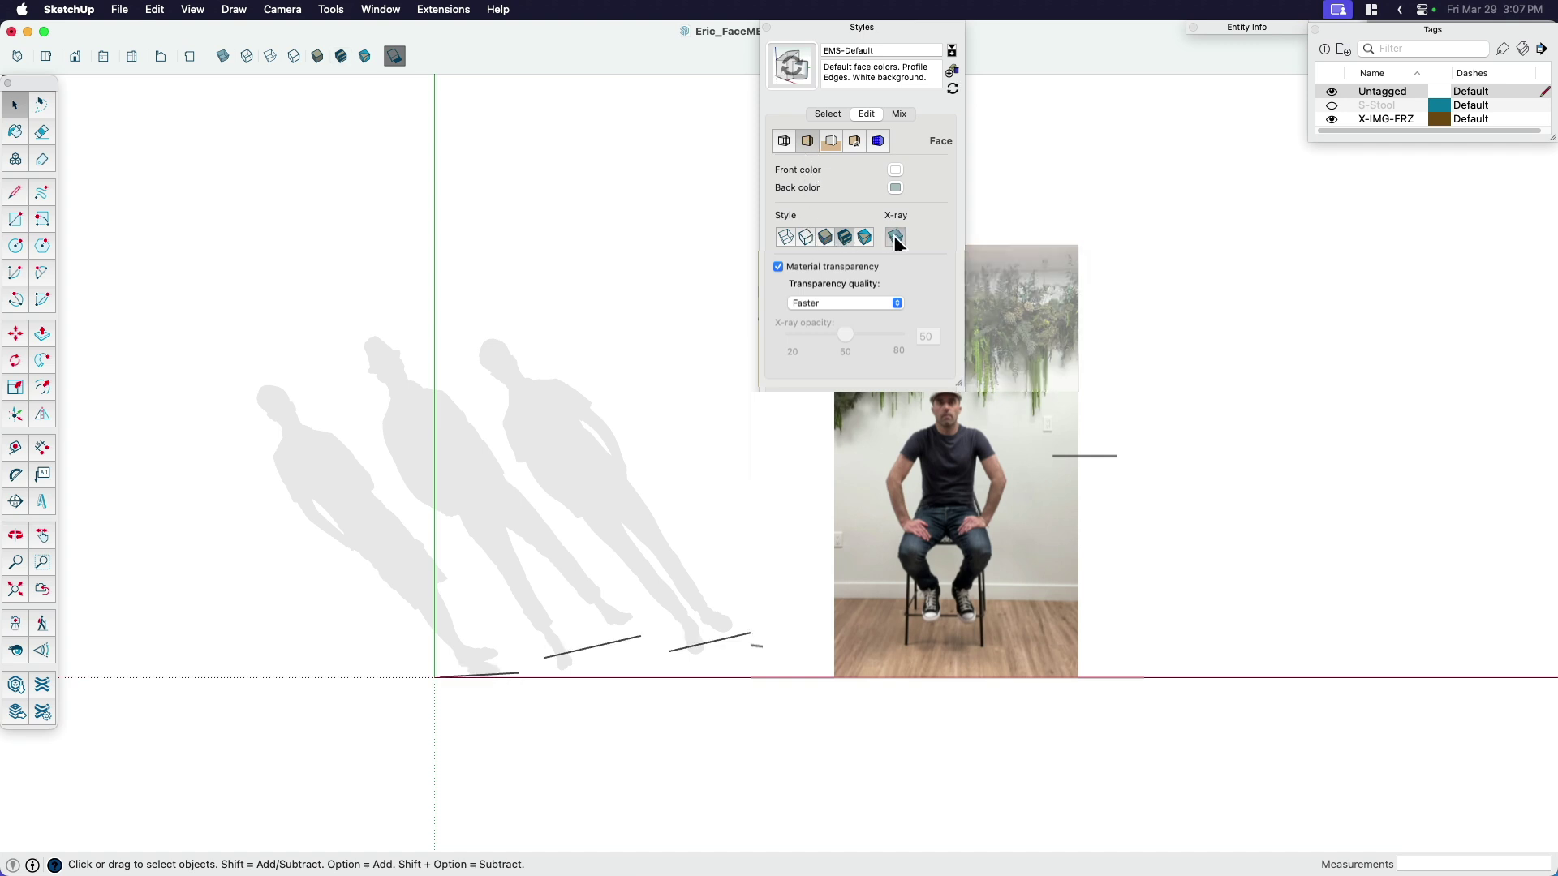
left_click(865, 27)
Switch X-ray off and on to compare how the seated photo displays, ending with X-ray on
key("super+z")
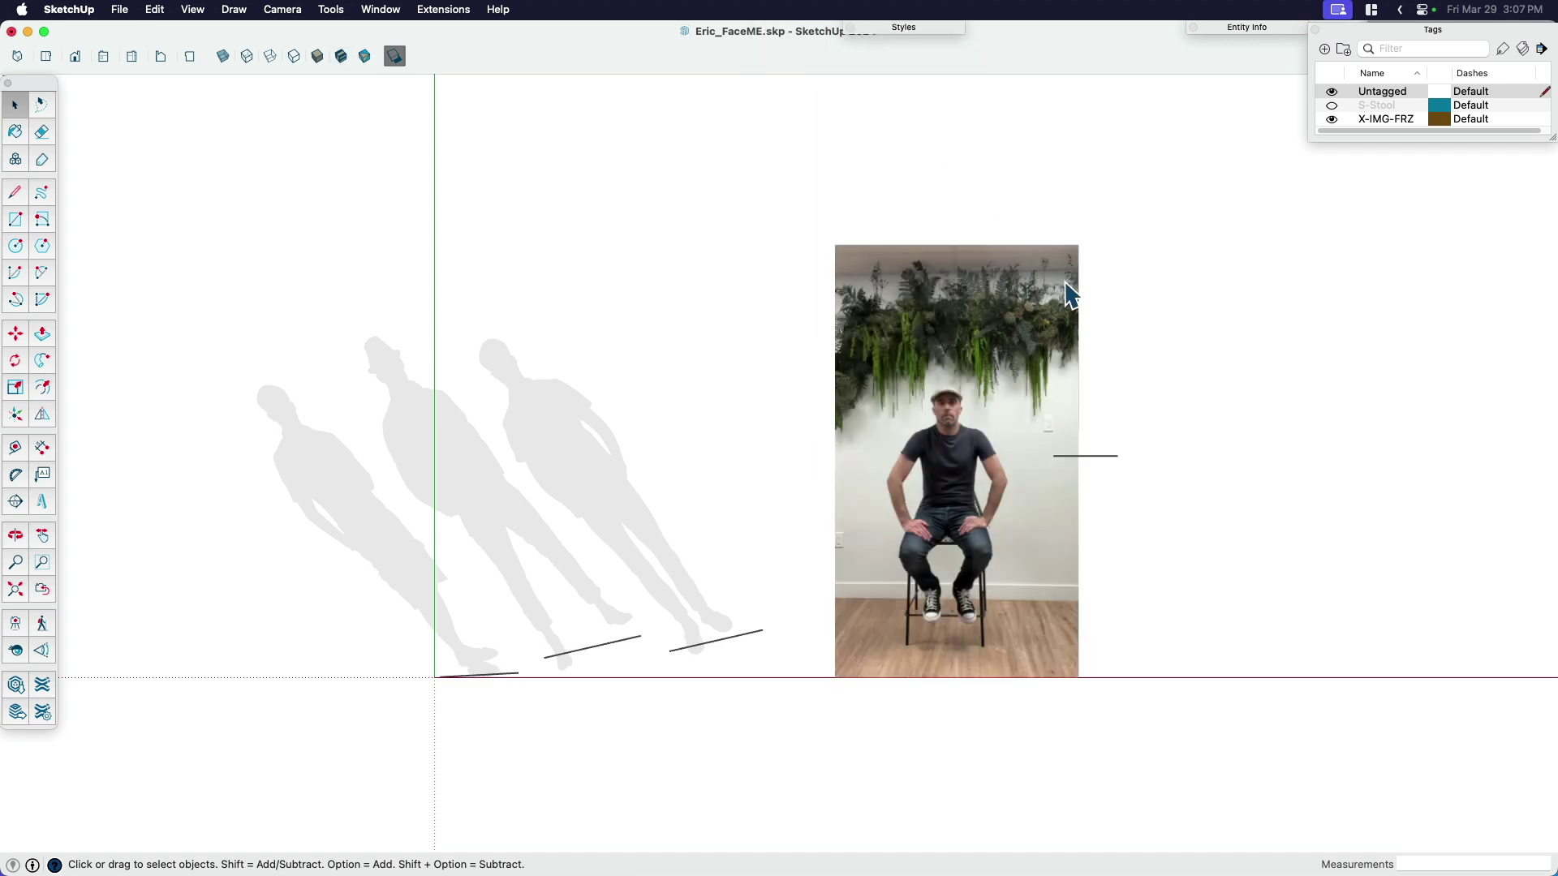
key("super+shift+z")
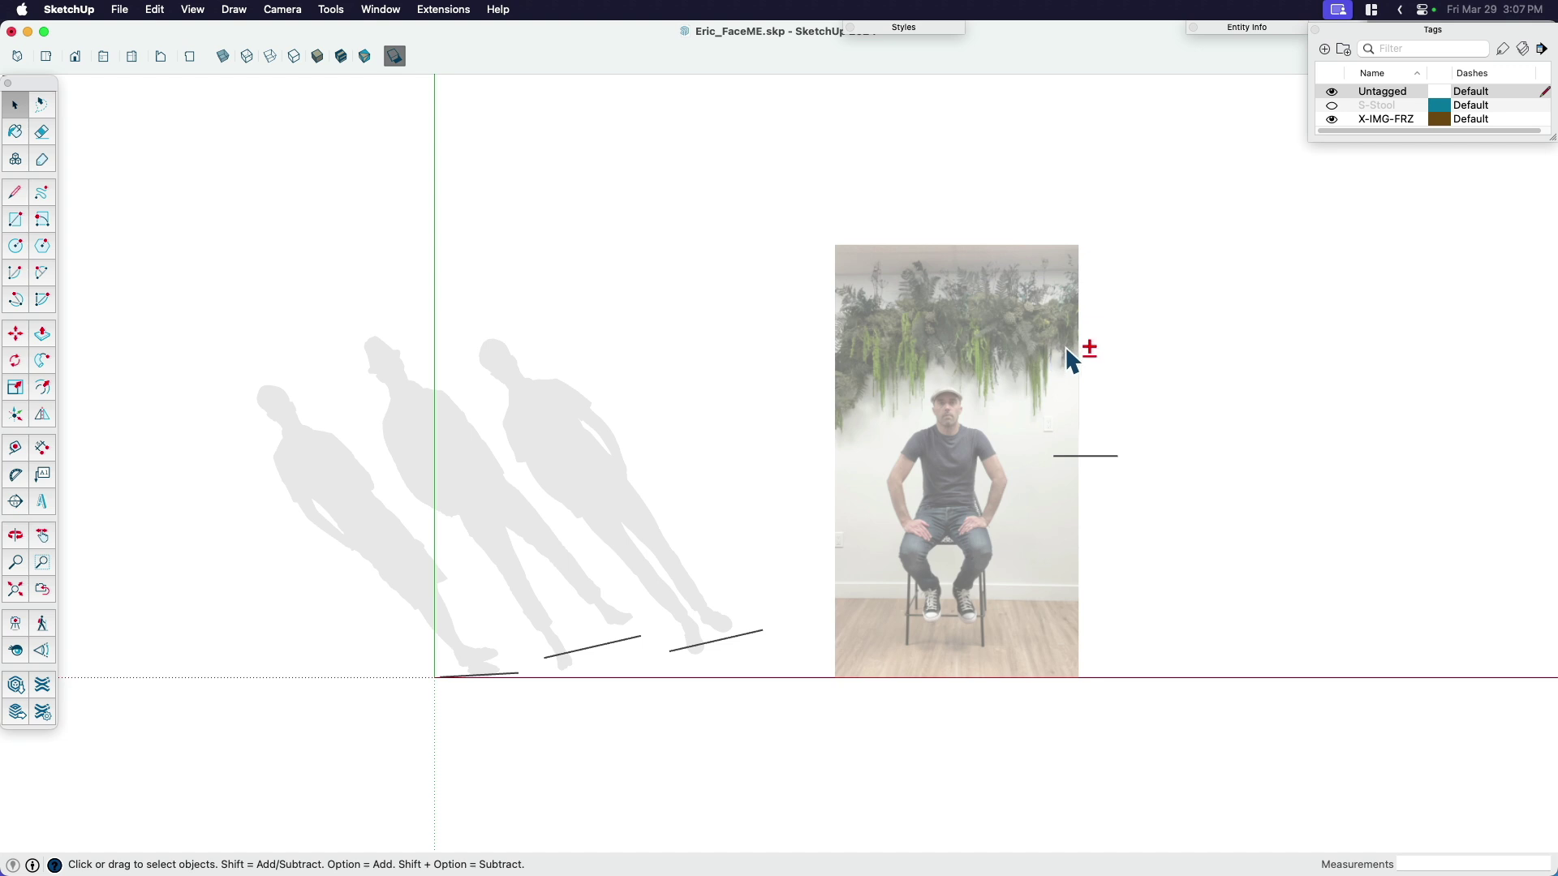
key("super+z")
key("super+shift+z")
scroll(986, 520, "up", 4)
scroll(998, 512, "up", 2)
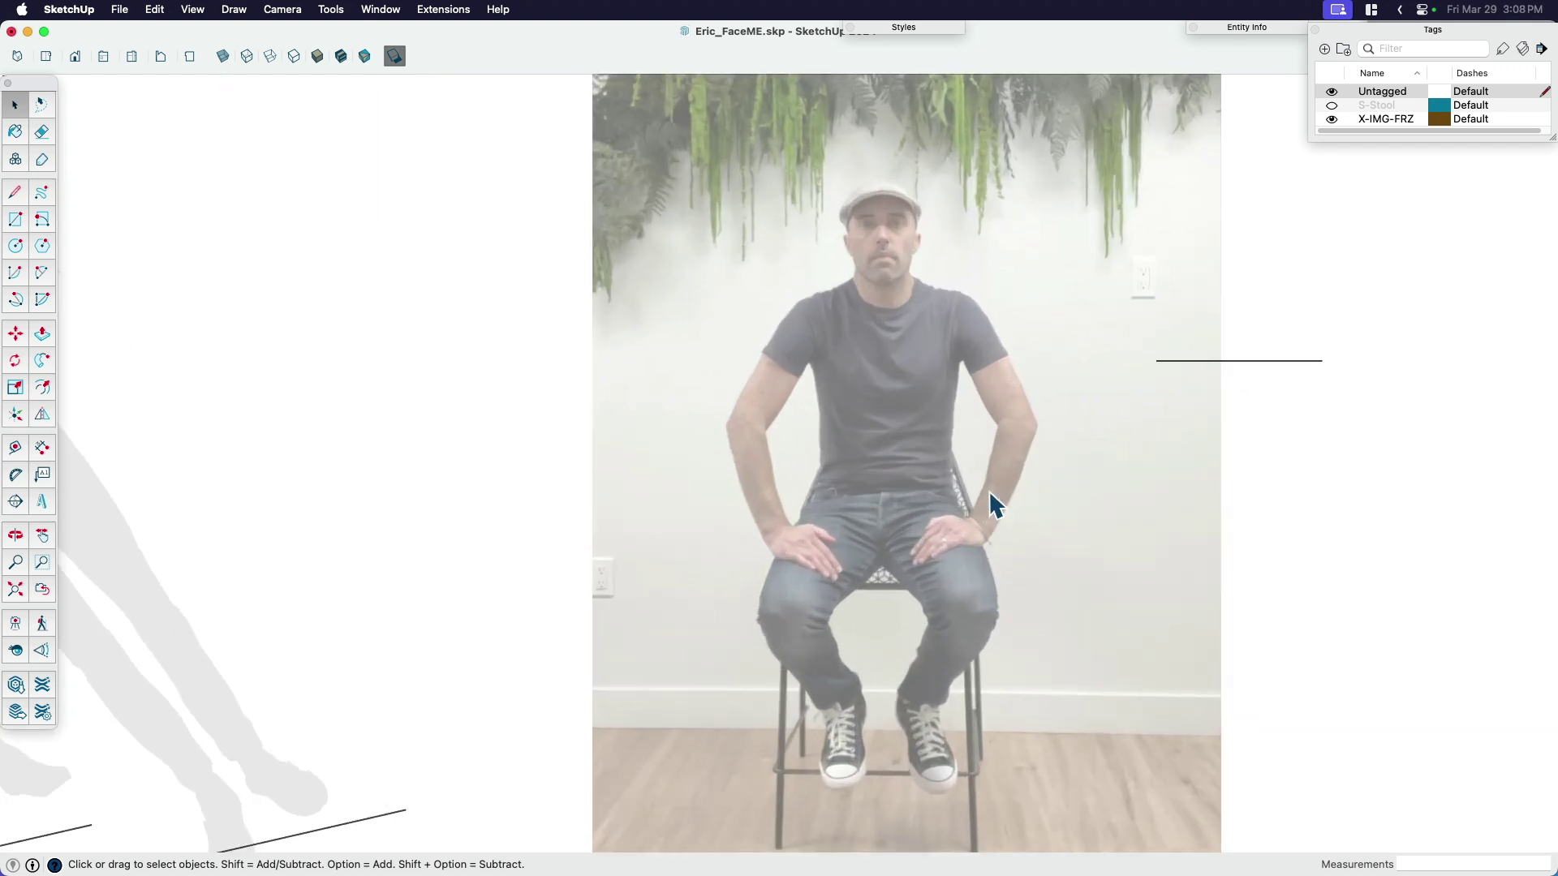
Assign the selected seated photo group to the X-IMG-FRZ tag and collapse the entity information
scroll(990, 493, "down", 4)
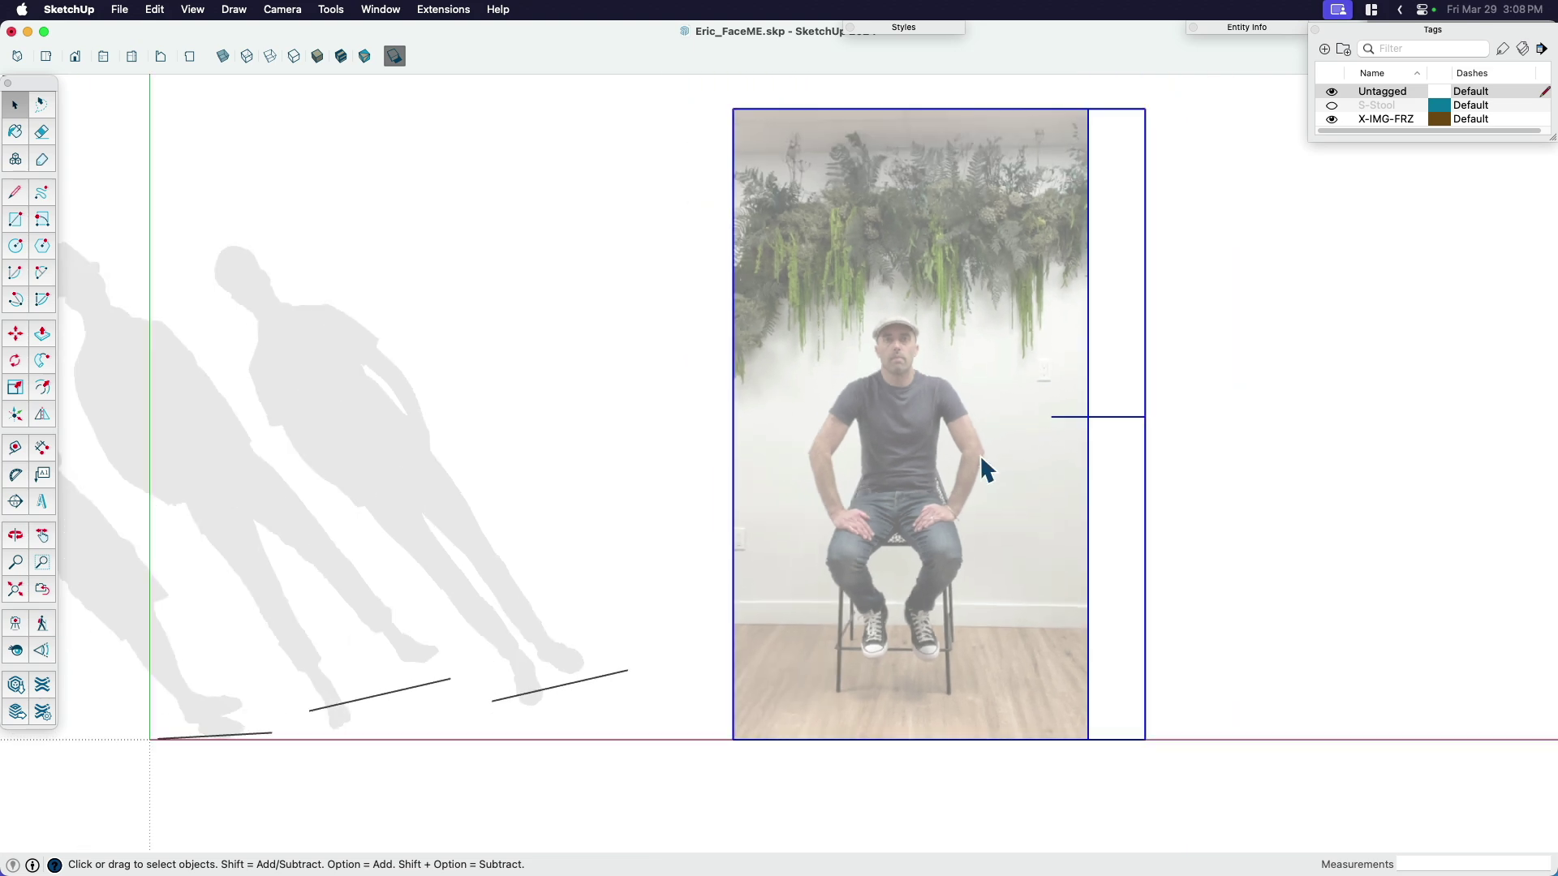
scroll(935, 478, "down", 2)
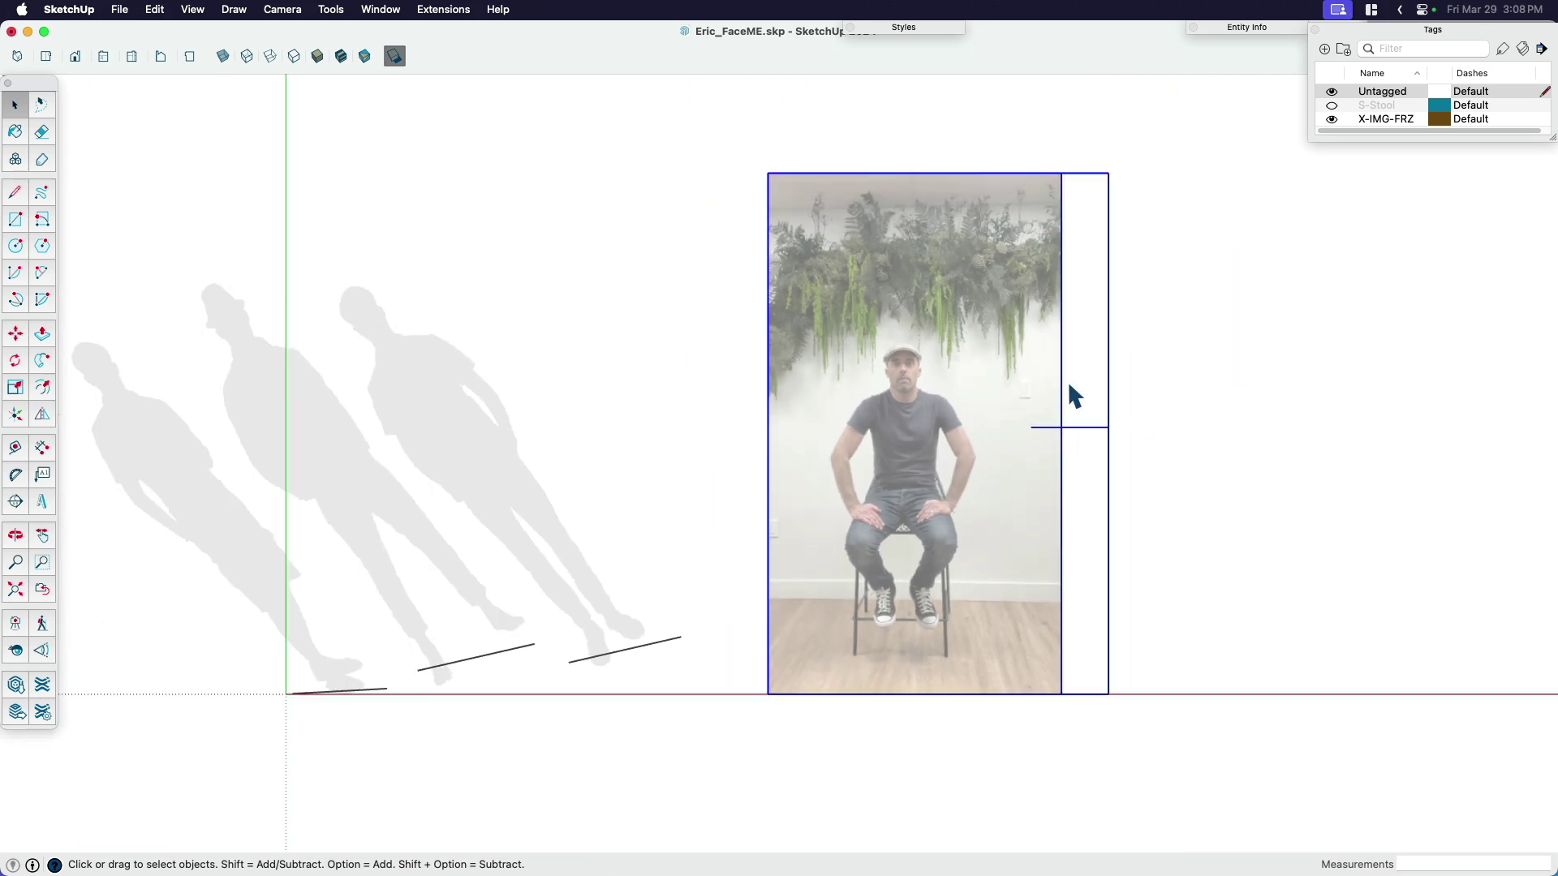
left_click(1353, 118)
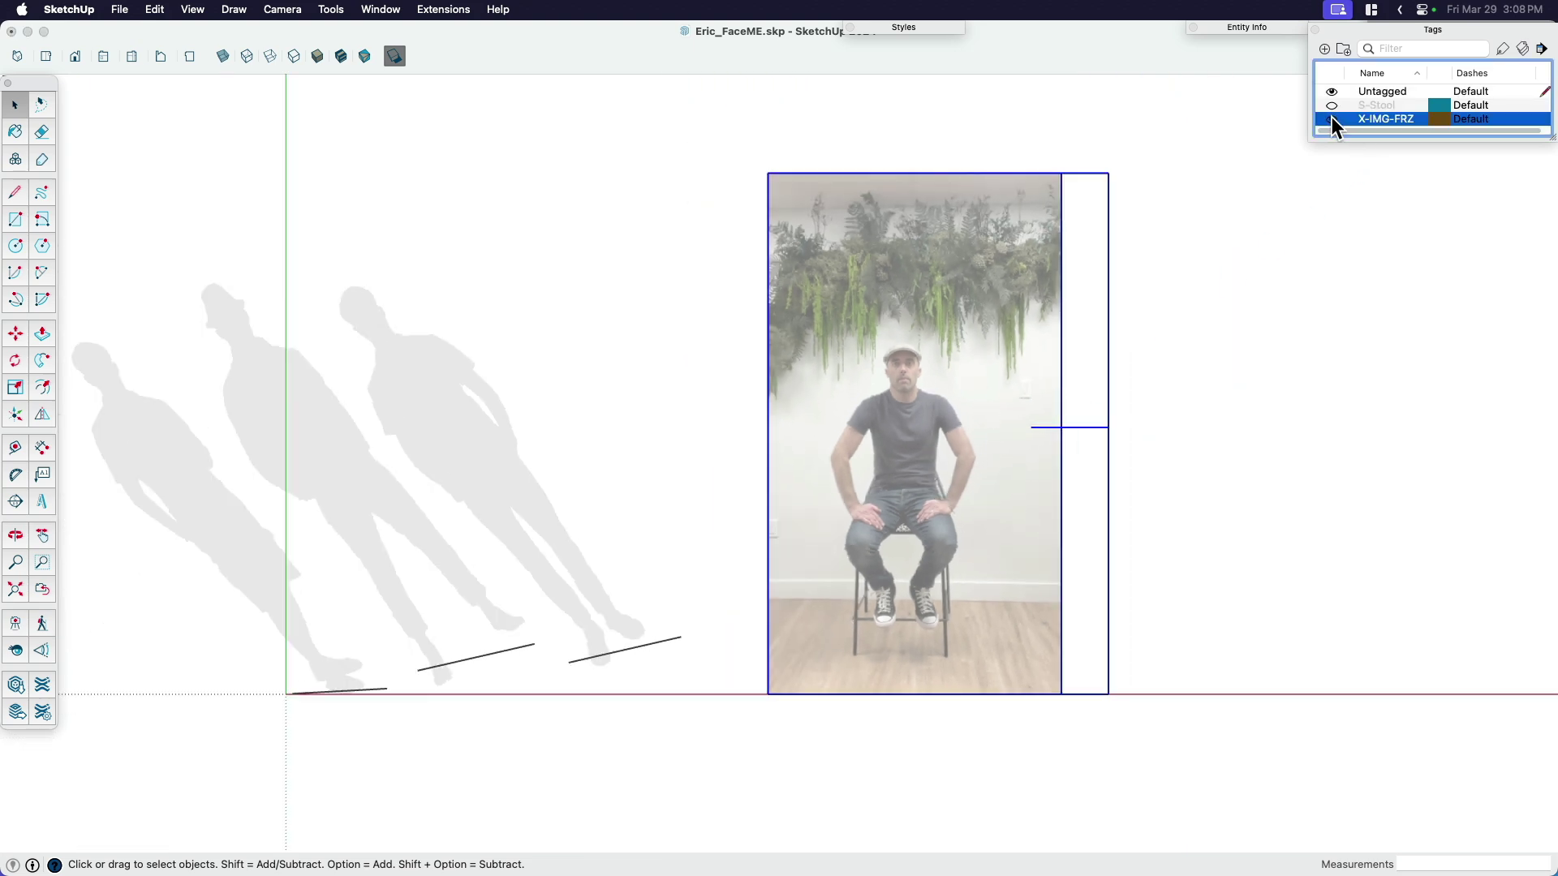
left_click(1222, 32)
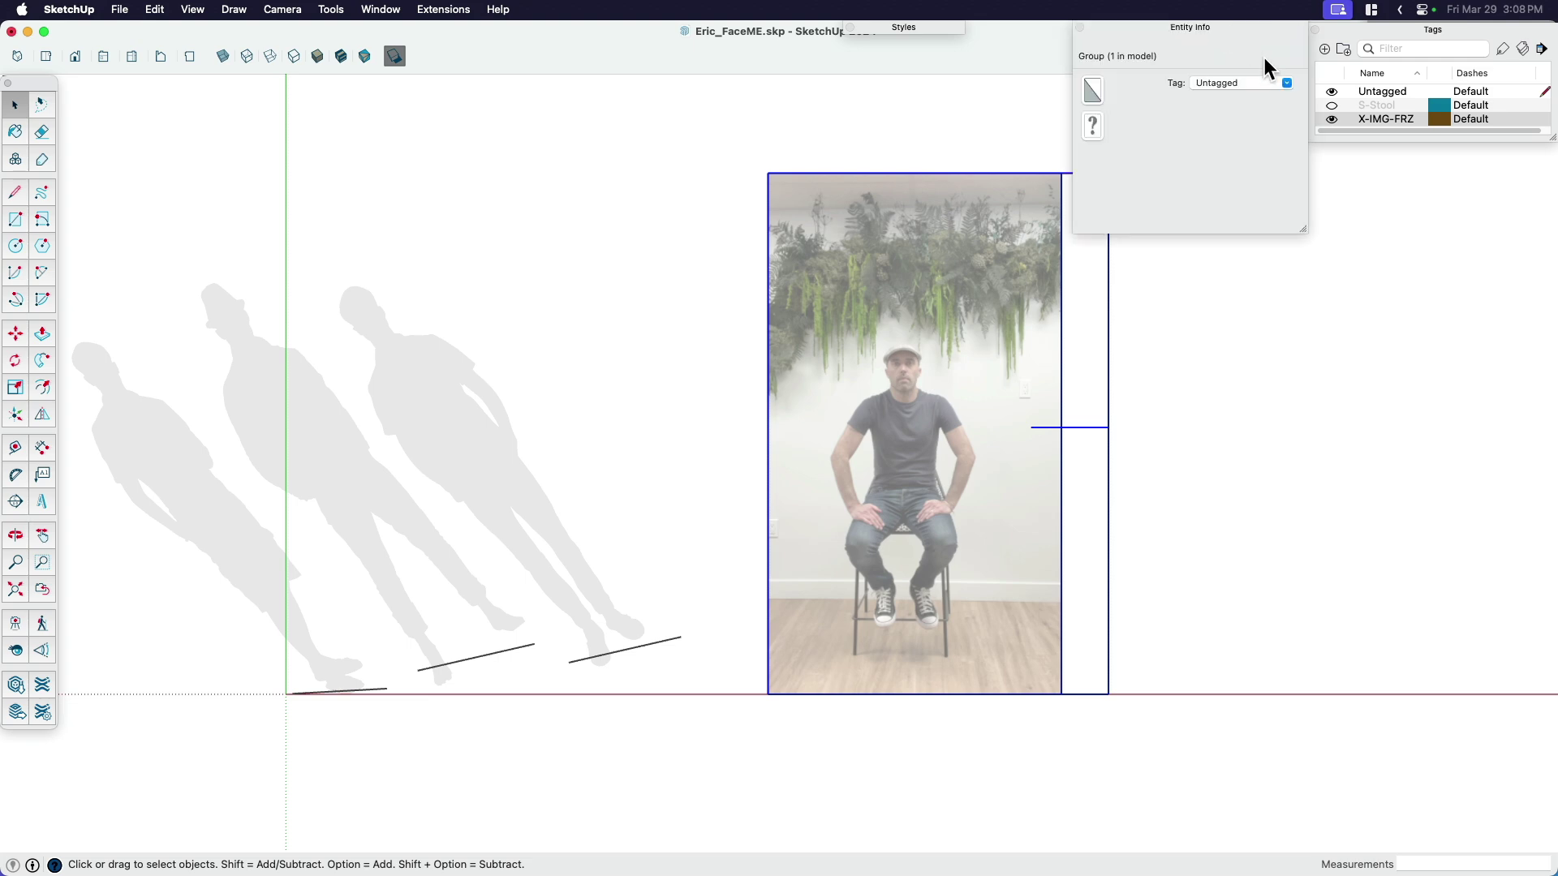
left_click(1282, 82)
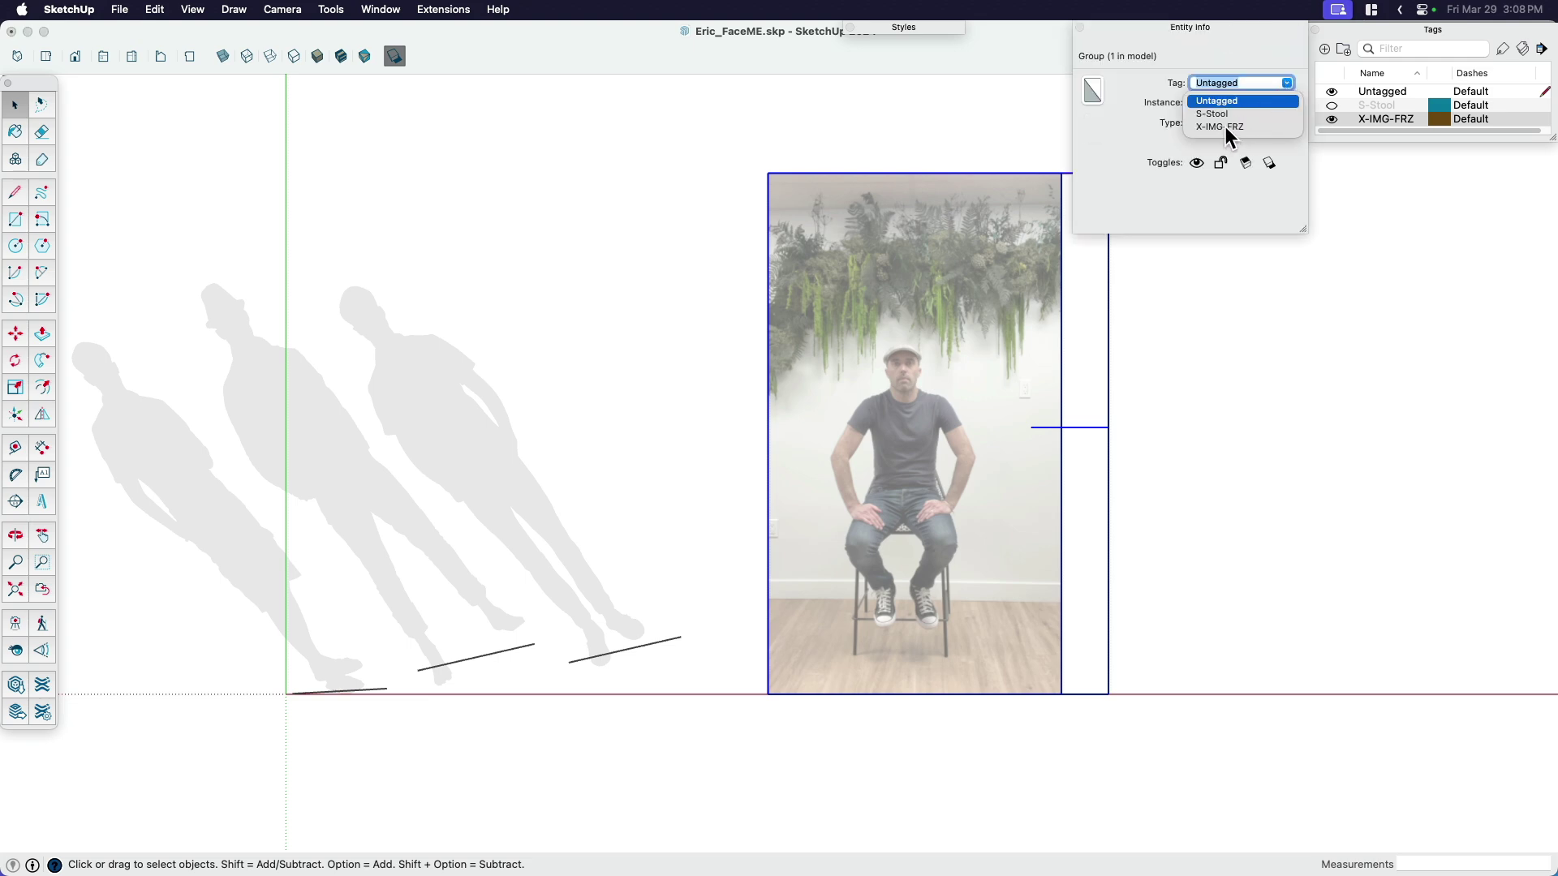
left_click(1226, 127)
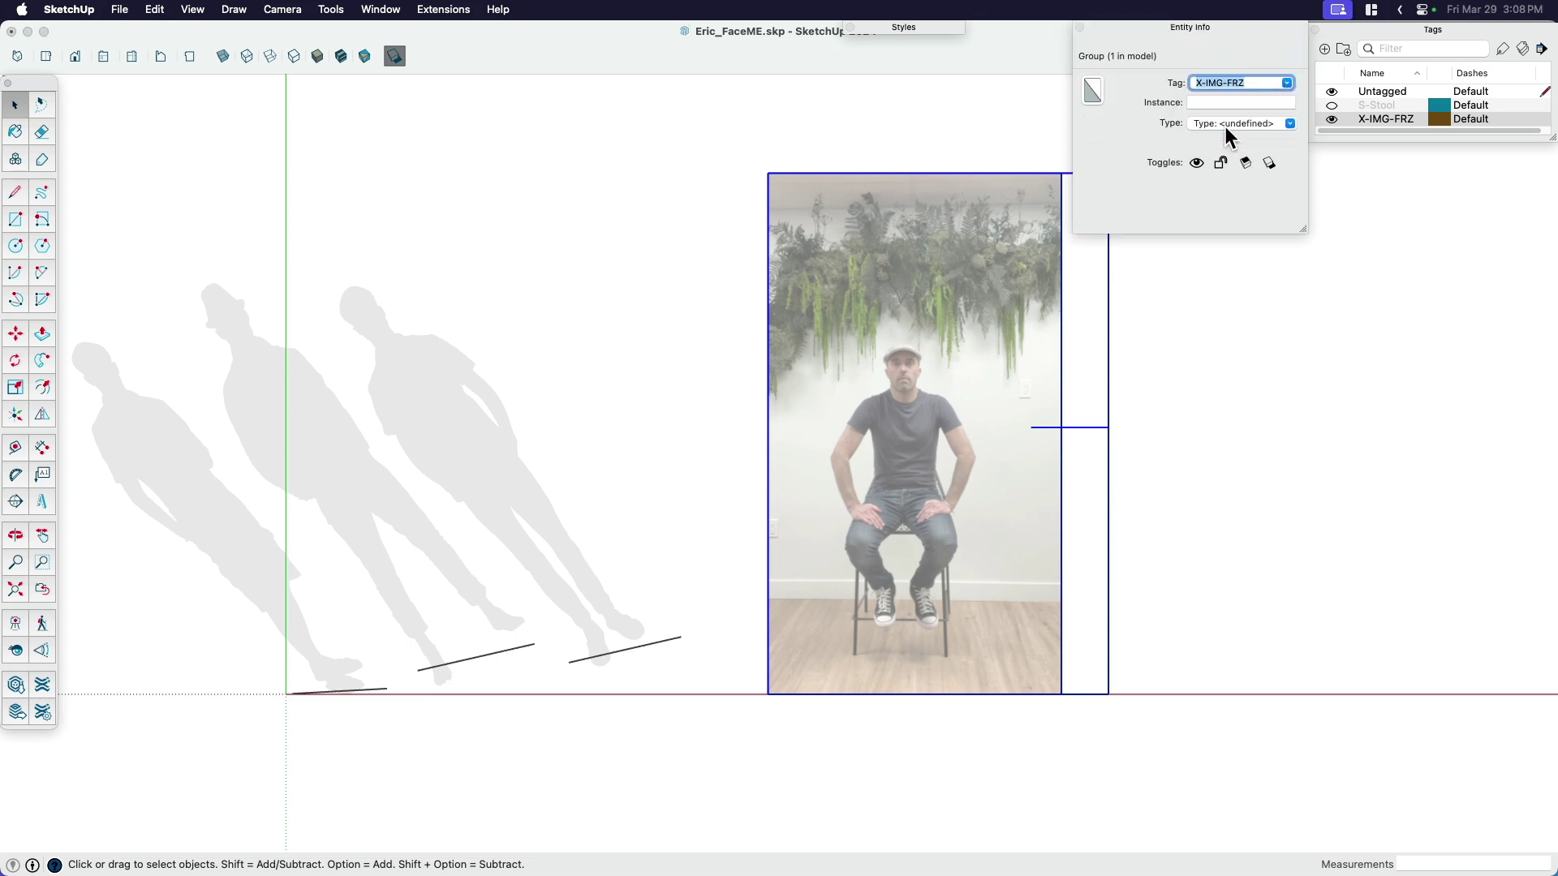
left_click(1199, 28)
Switch the X-IMG-FRZ tag's visibility off and on to check that it controls the photo, ending with it visible
left_click(1330, 118)
left_click(1330, 119)
left_click(1327, 114)
left_click(1327, 114)
left_click(1328, 114)
left_click(1329, 115)
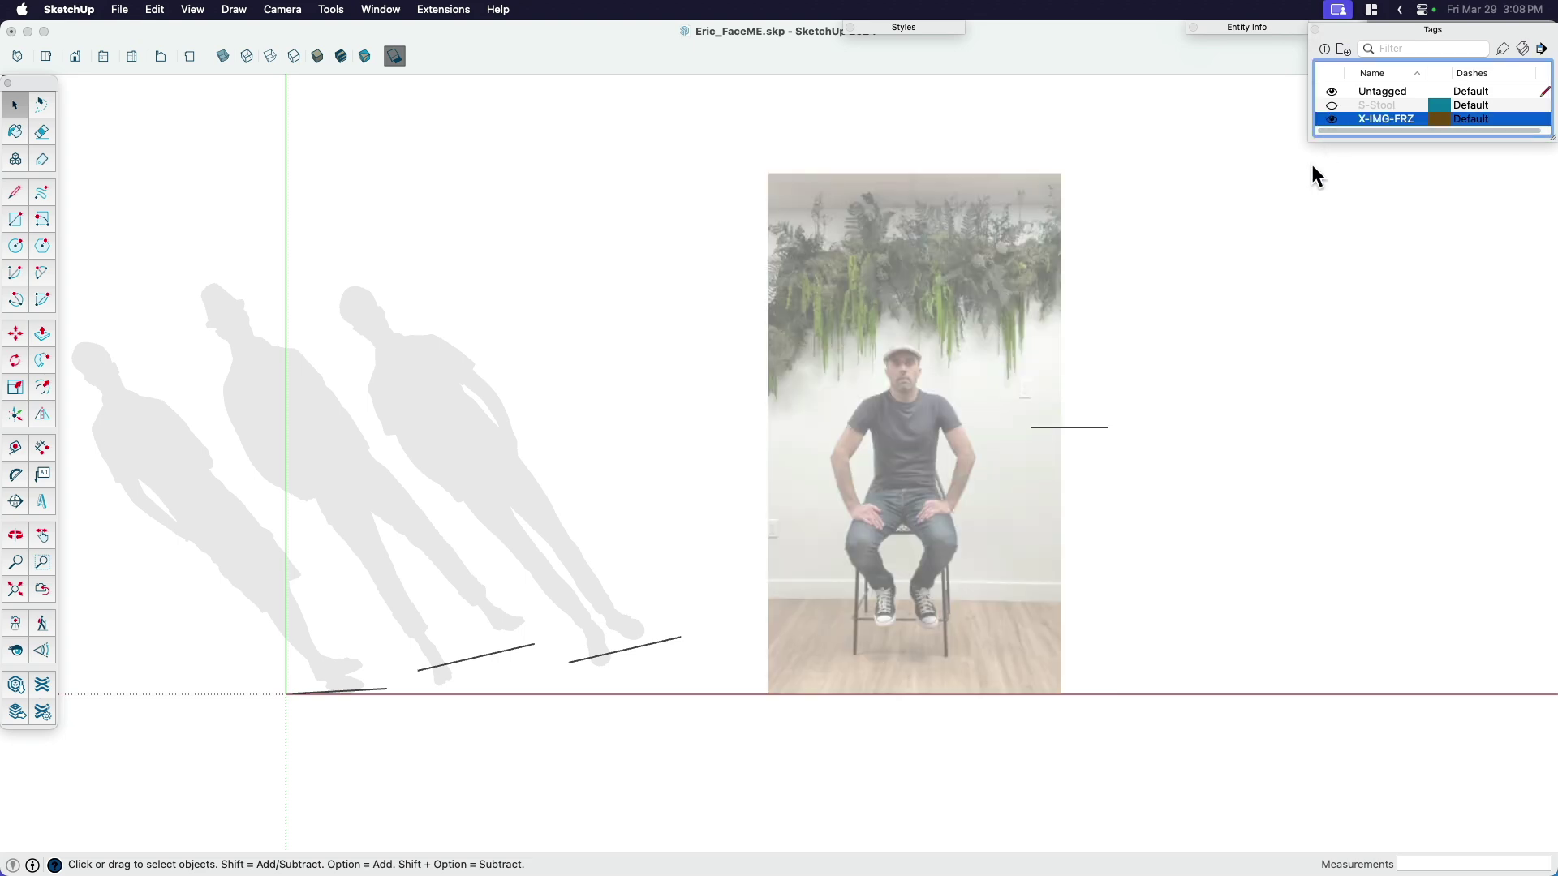
Try tracing the inner edge of the arm on the photo's left with straight Line segments, and undo them
scroll(893, 471, "up", 5)
scroll(897, 443, "up", 2)
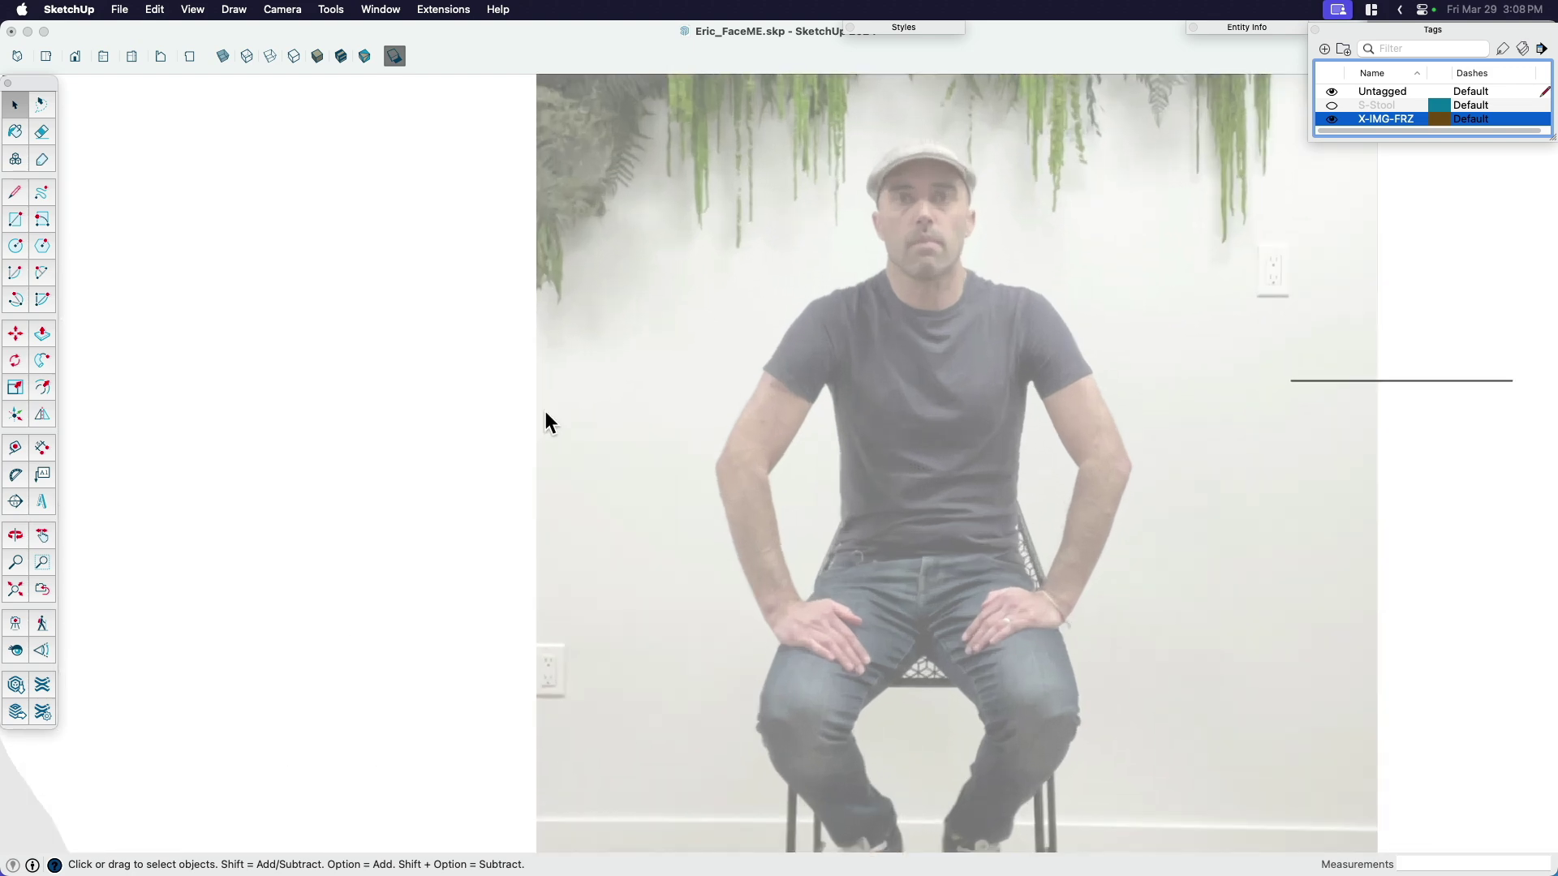
scroll(831, 397, "up", 2)
key("l")
left_click(826, 378)
scroll(811, 406, "up", 2)
left_click(794, 418)
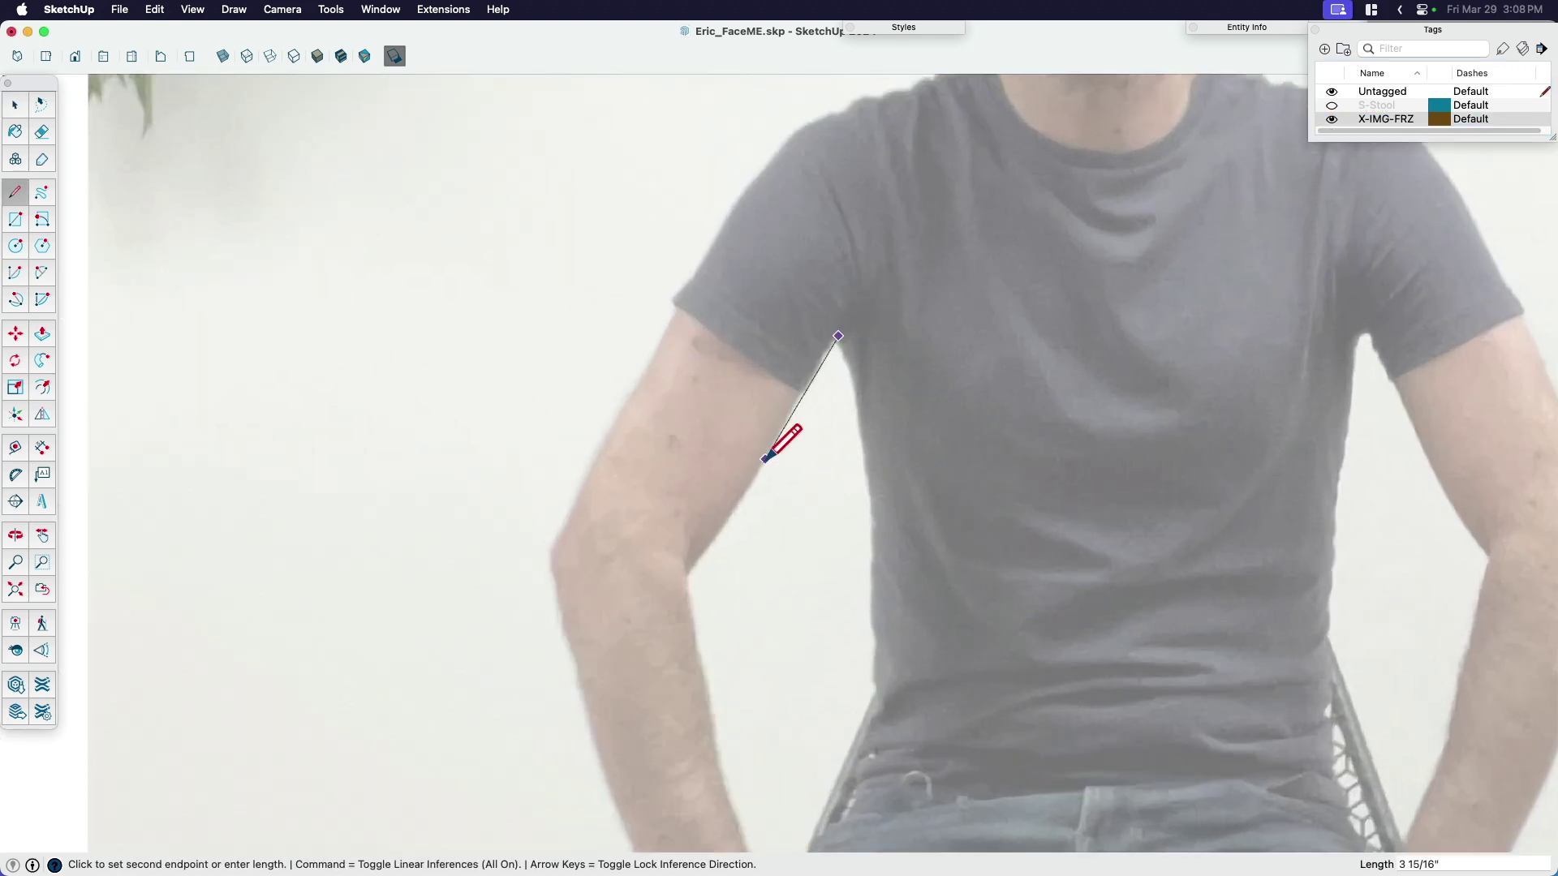
scroll(772, 452, "up", 3)
scroll(712, 529, "up", 2)
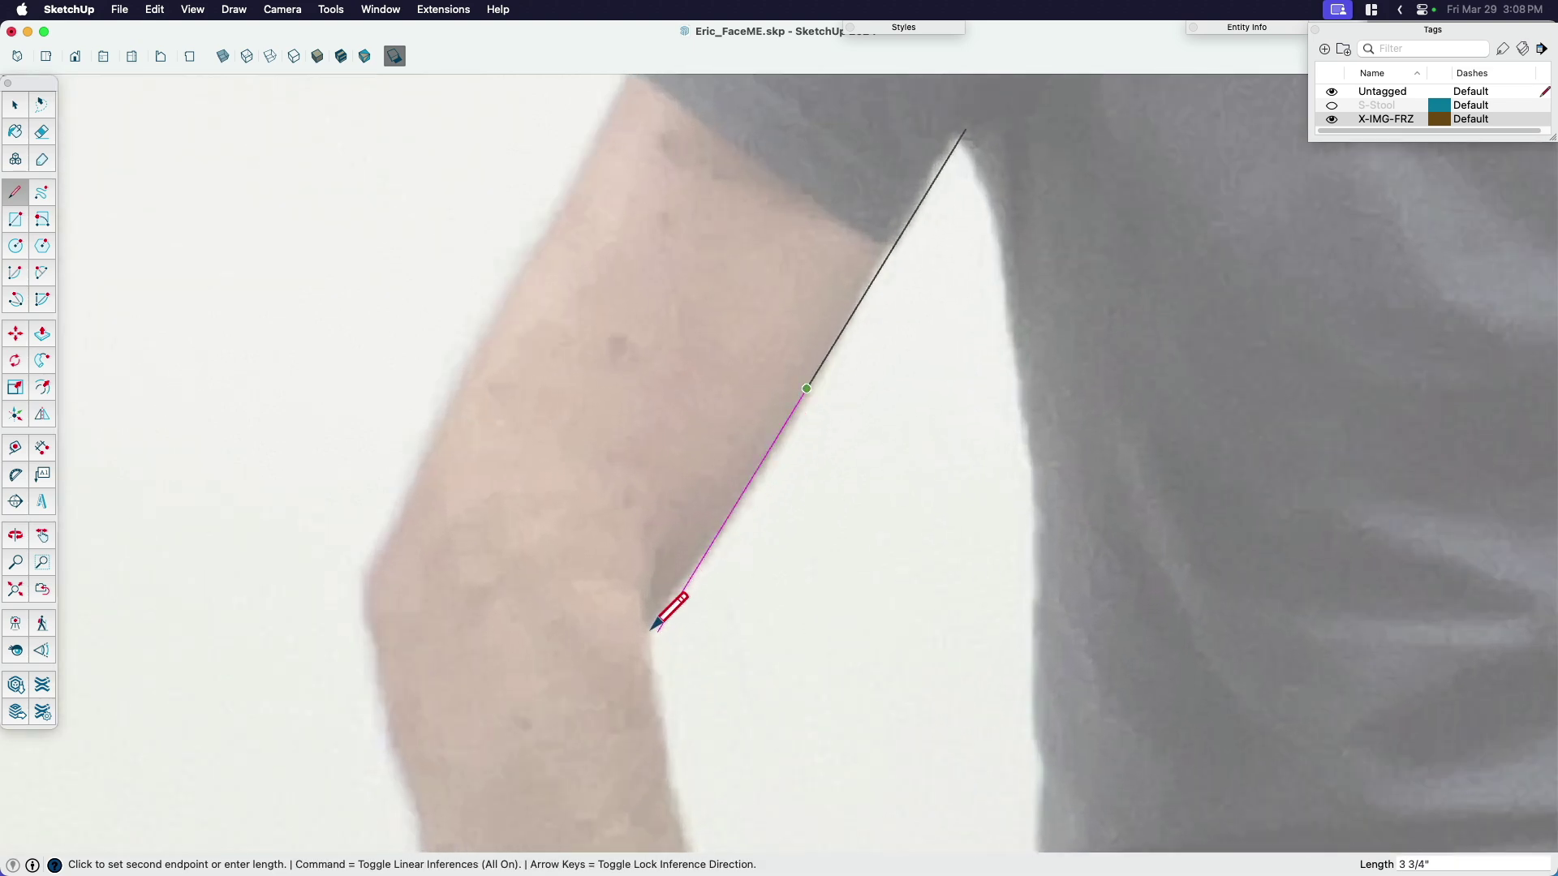
scroll(784, 422, "down", 3)
key("space")
key("super+z")
Try tracing the same inner upper arm from armpit to elbow with a 2 Point Arc about 7 5/8" long
scroll(844, 365, "down", 2)
key("a")
left_click(878, 269)
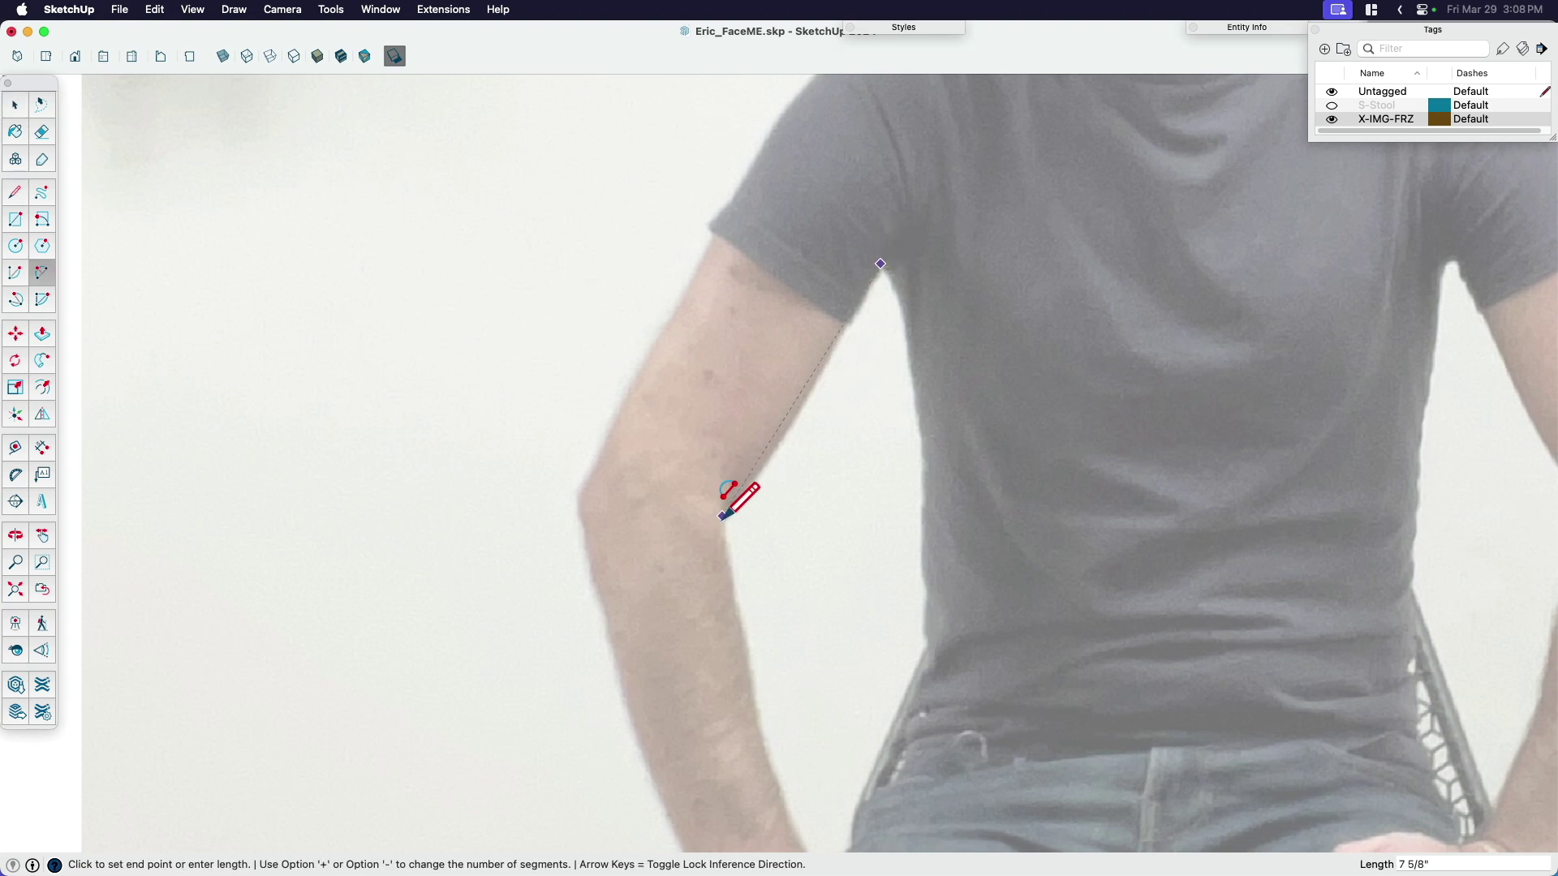
left_click(718, 522)
scroll(784, 424, "up", 3)
scroll(798, 428, "down", 3)
left_click(793, 424)
scroll(791, 429, "down", 2)
key("space")
Try continuing the inner arm trace with a second arc from the elbow down to the wrist
key("a")
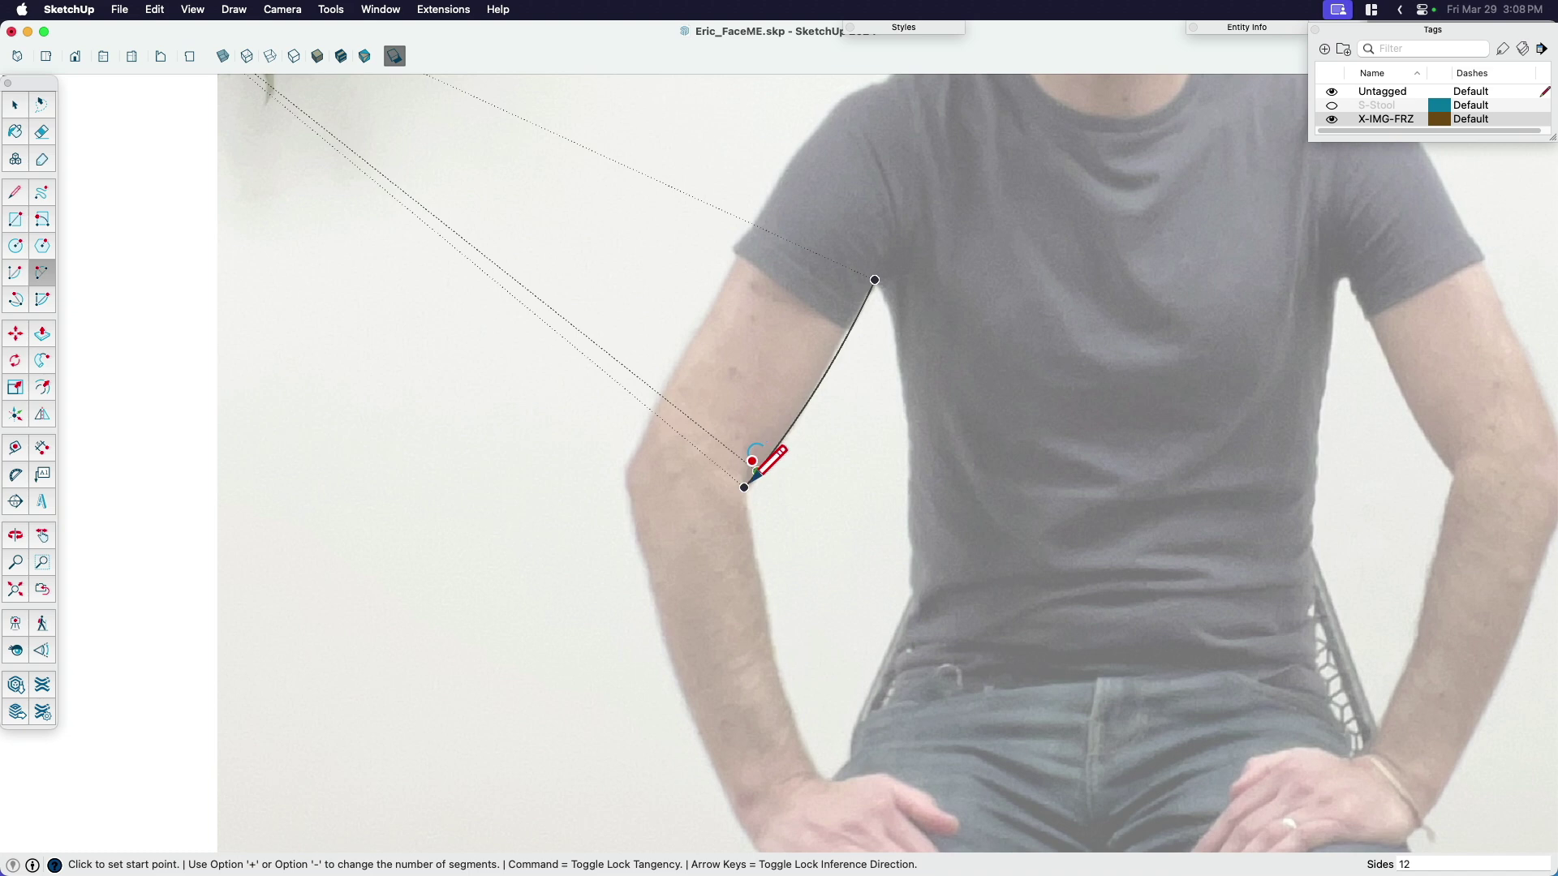
left_click(745, 487)
scroll(745, 483, "down", 2)
left_click(801, 675)
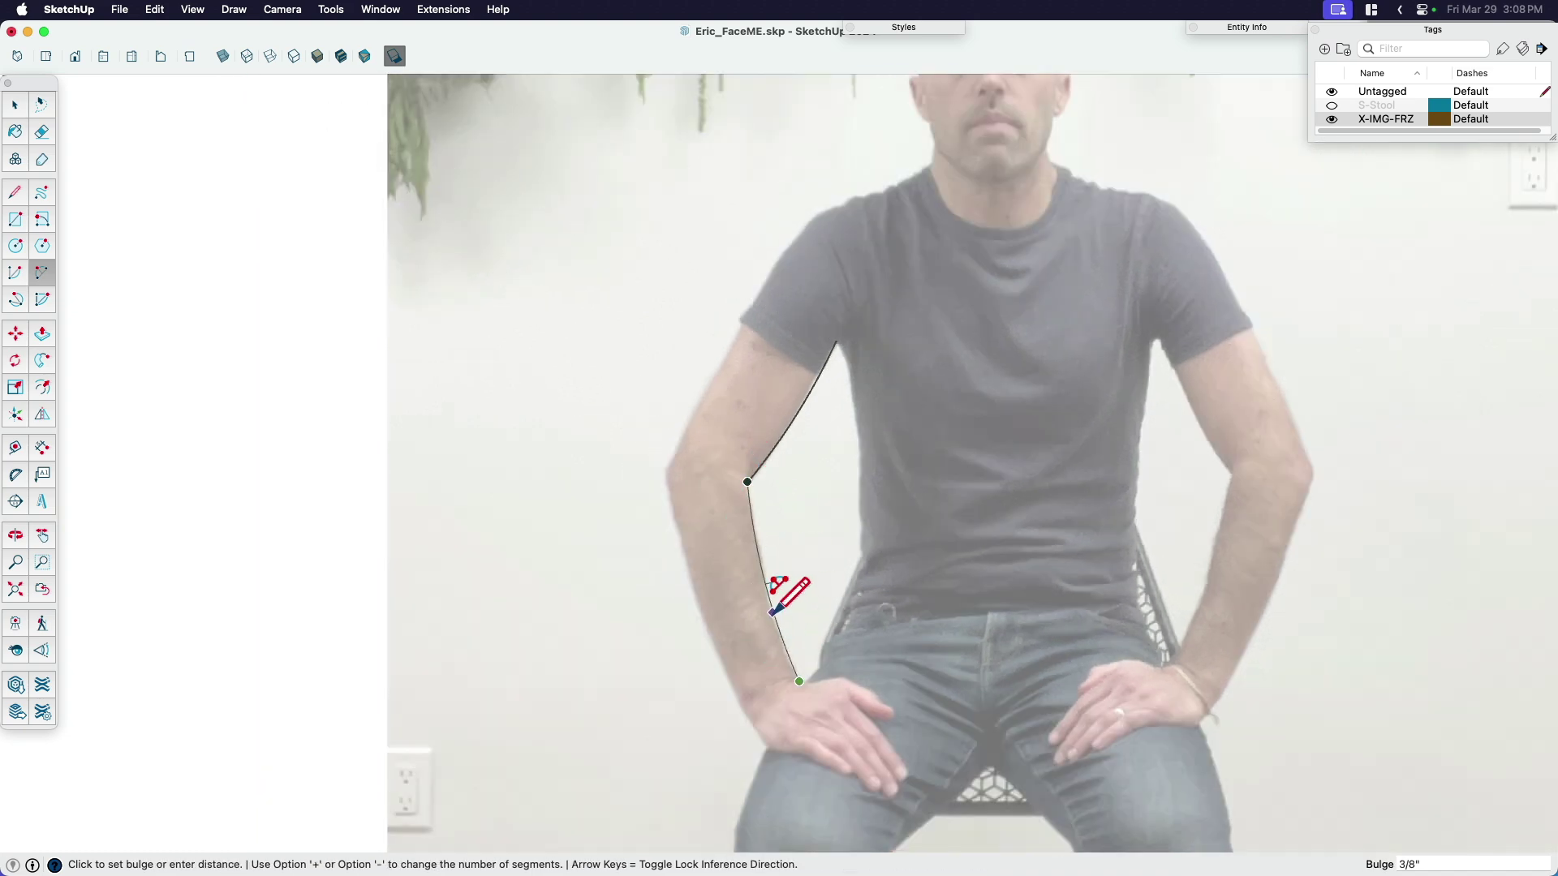
left_click(783, 591)
key("space")
Erase both trial arcs along the inner arm
scroll(771, 539, "down", 2)
key("e")
mouse_move(754, 526)
left_mouse_down()
mouse_move(771, 442)
mouse_move(793, 449)
left_mouse_up()
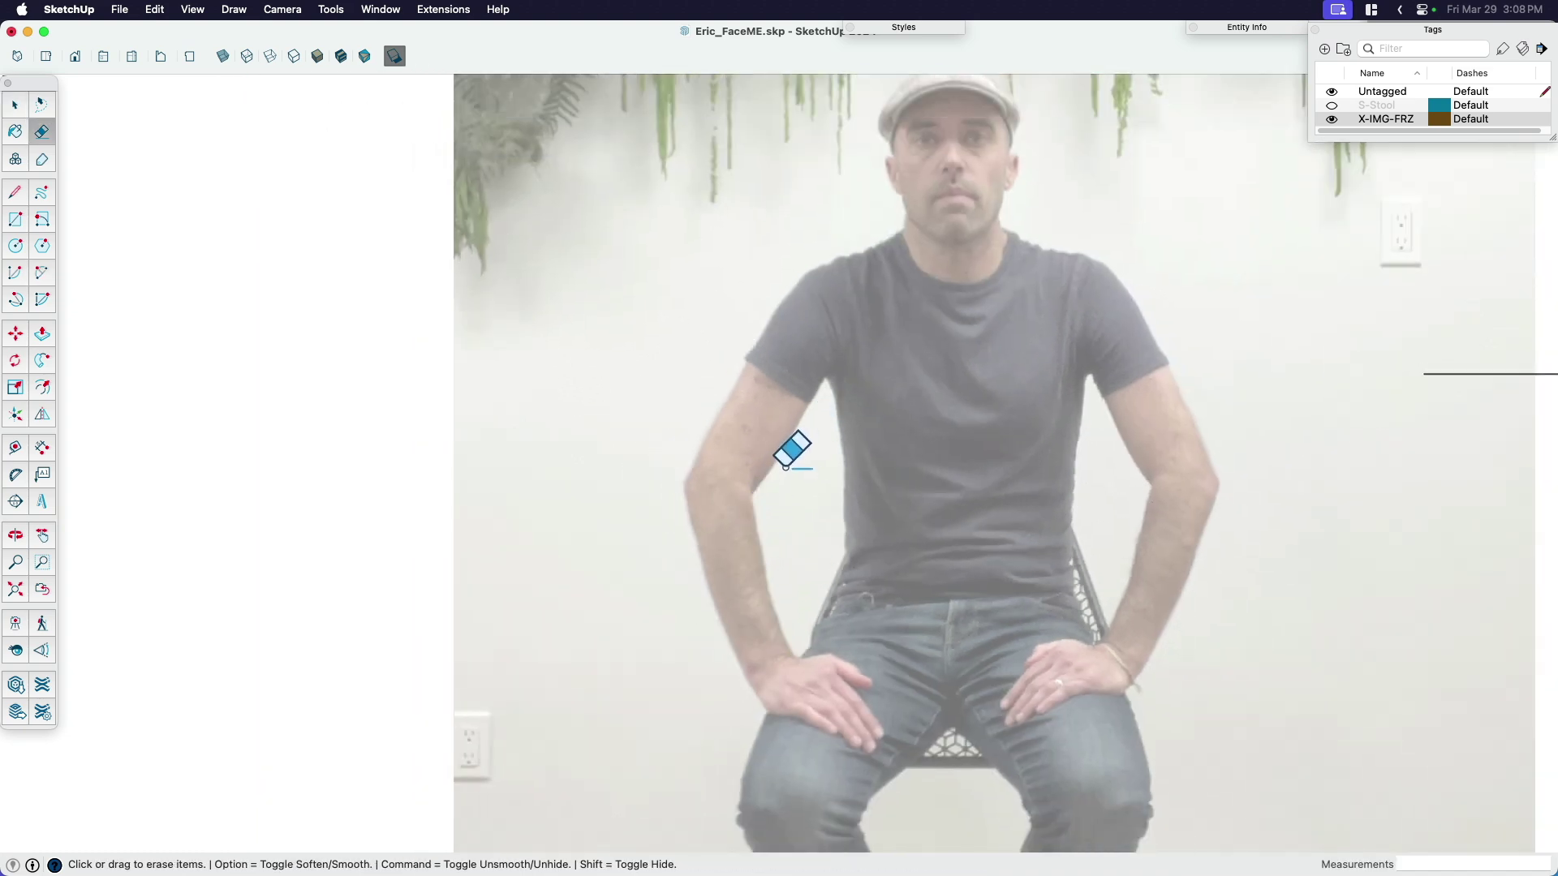
scroll(728, 479, "down", 2)
key("space")
middle_click_drag(852, 495, 834, 510, "shift")
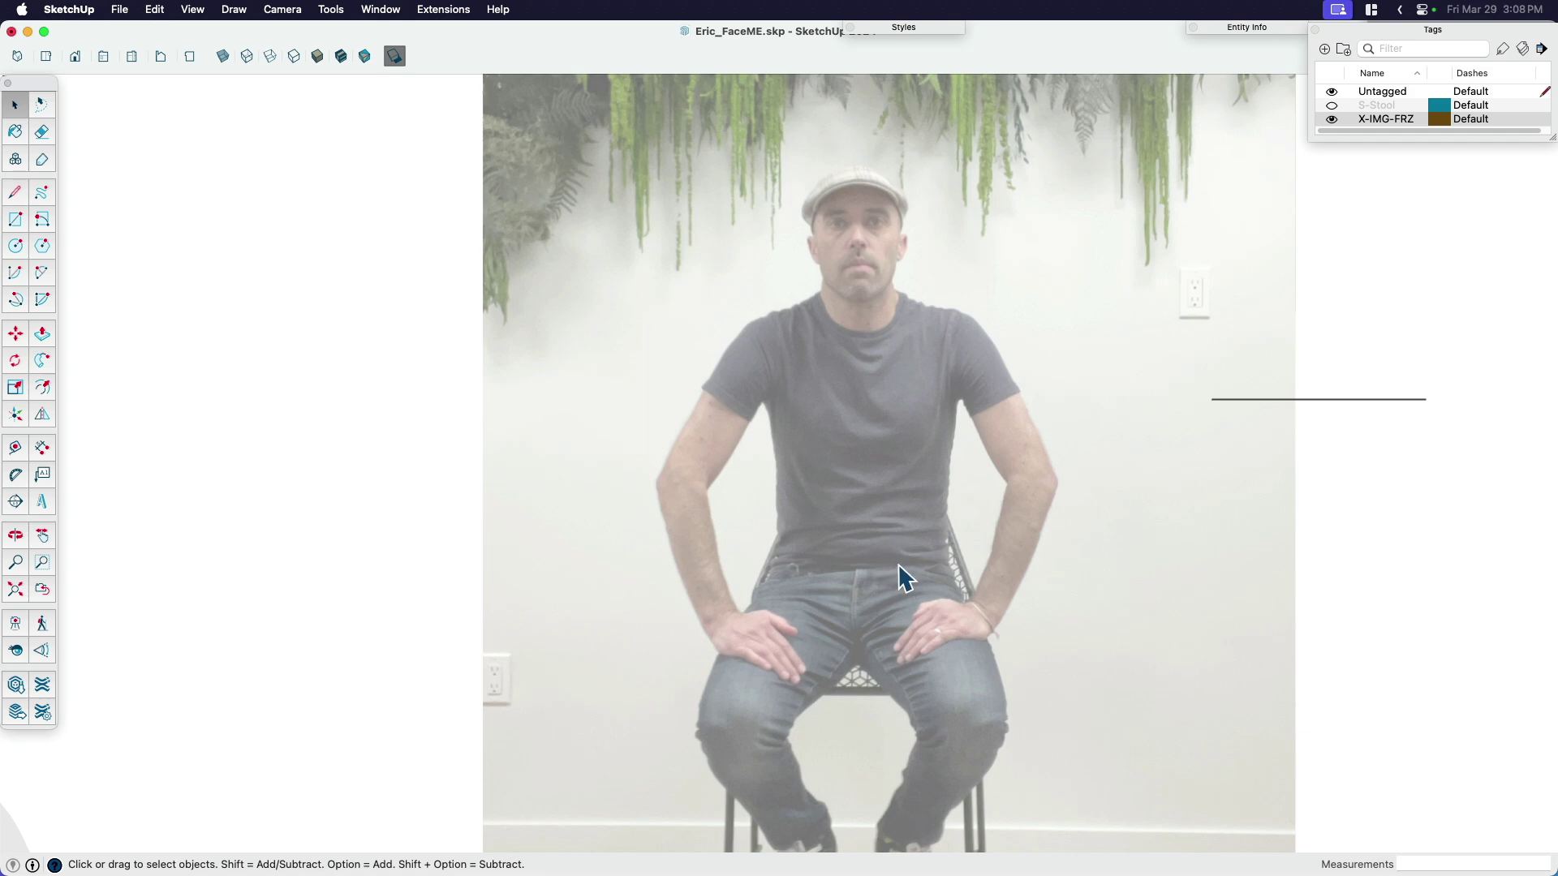
Try tracing the gap between the arm and torso with the Freehand tool, and undo the curve
key("f")
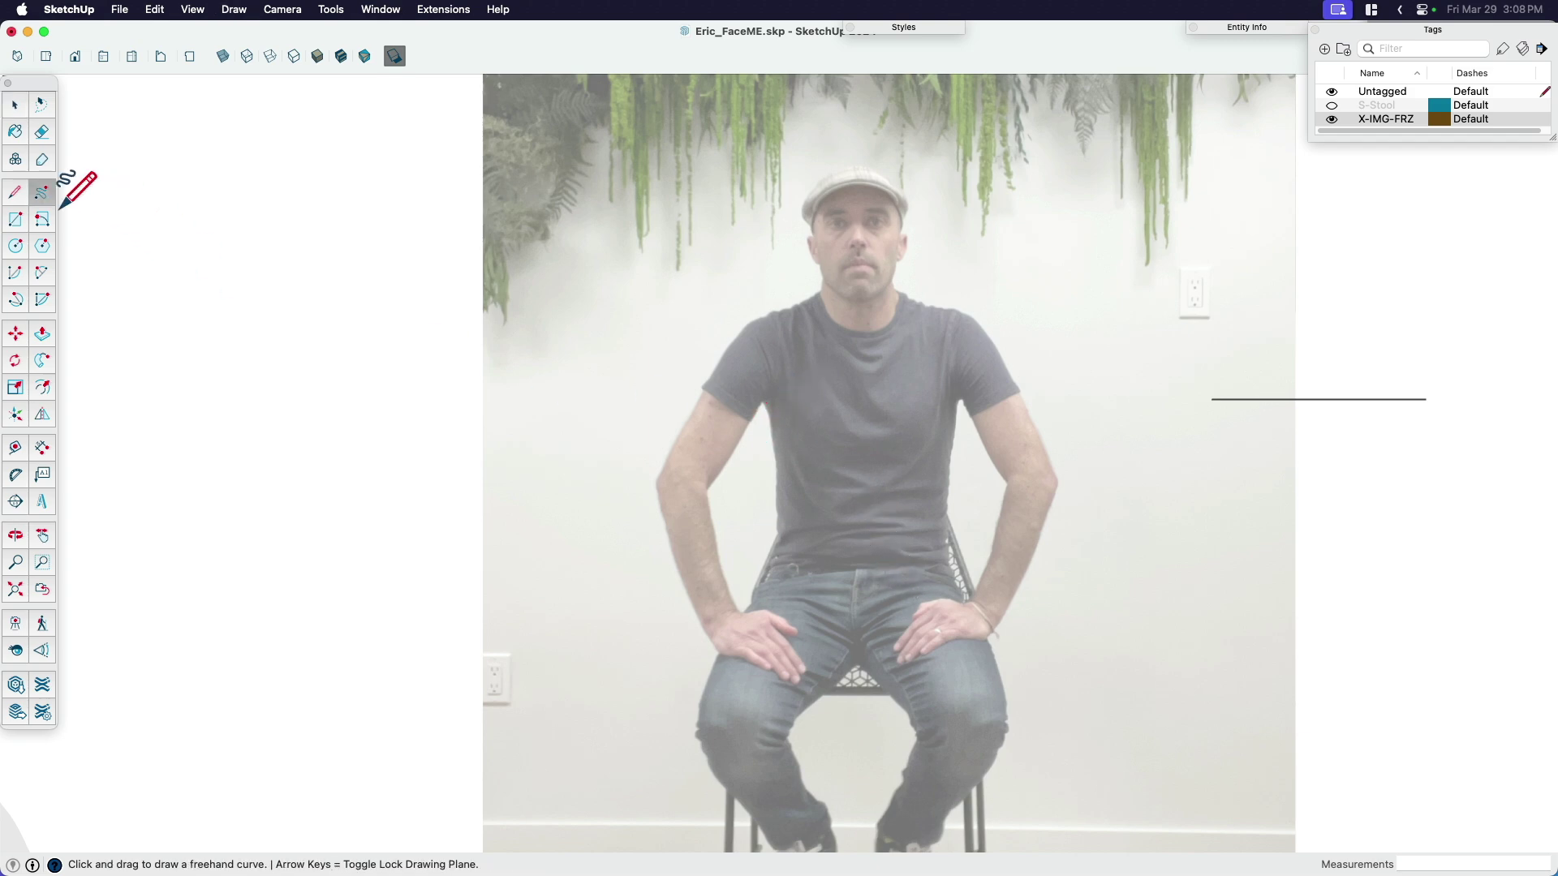
scroll(759, 410, "up", 3)
mouse_move(759, 398)
left_mouse_down()
mouse_move(687, 518)
mouse_move(728, 692)
mouse_move(785, 556)
left_mouse_up()
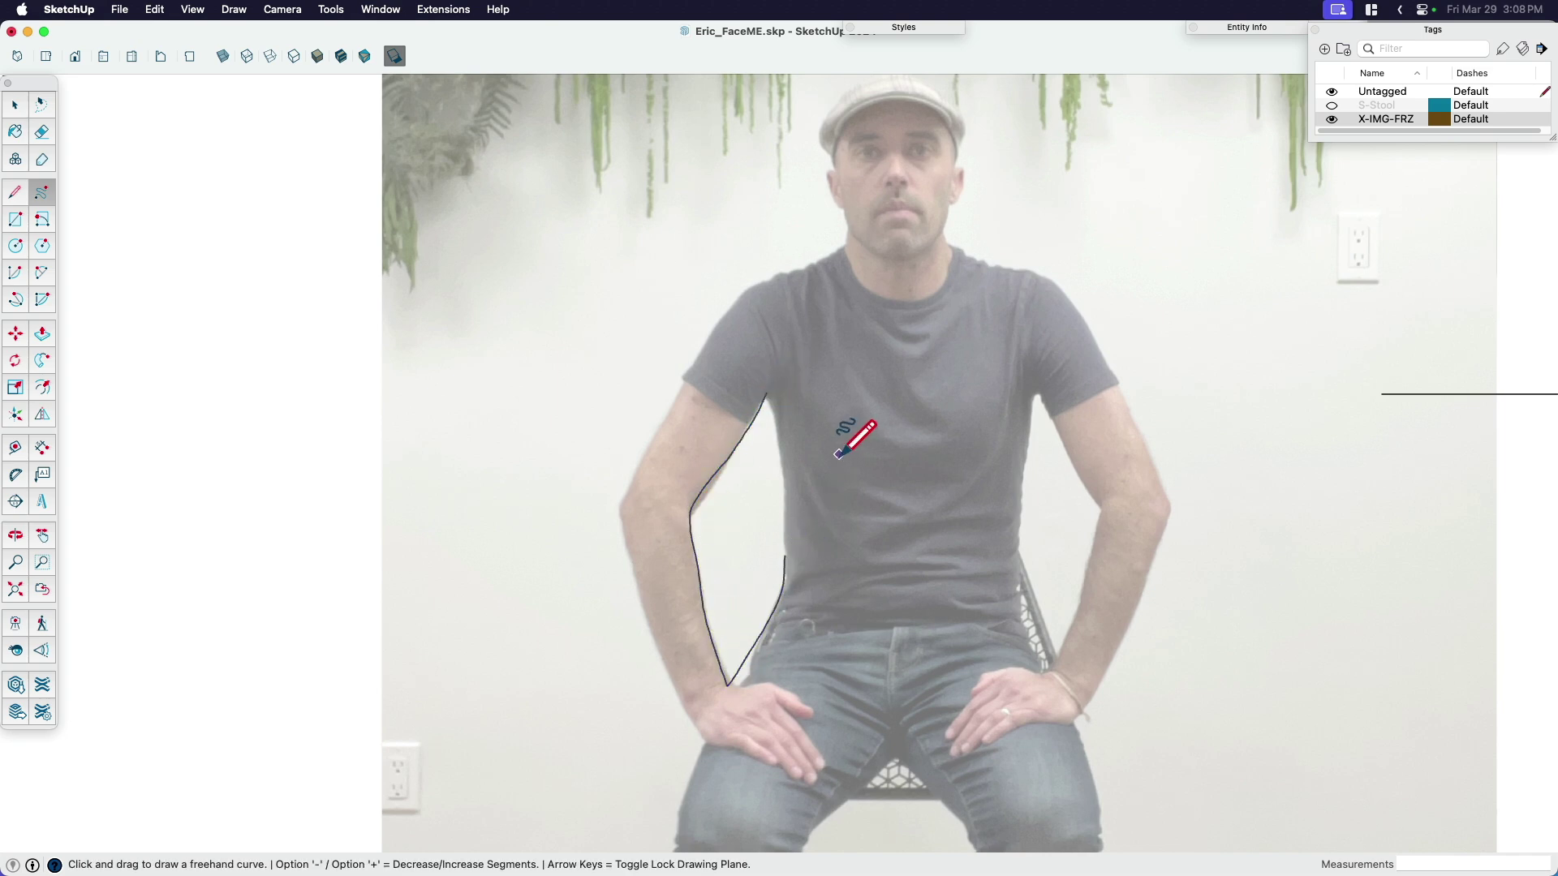
key("super+z")
Trace the seated man's complete outer silhouette with Freehand curves, including both shoes and the gap between the legs, redoing one stroke
scroll(835, 471, "down", 5)
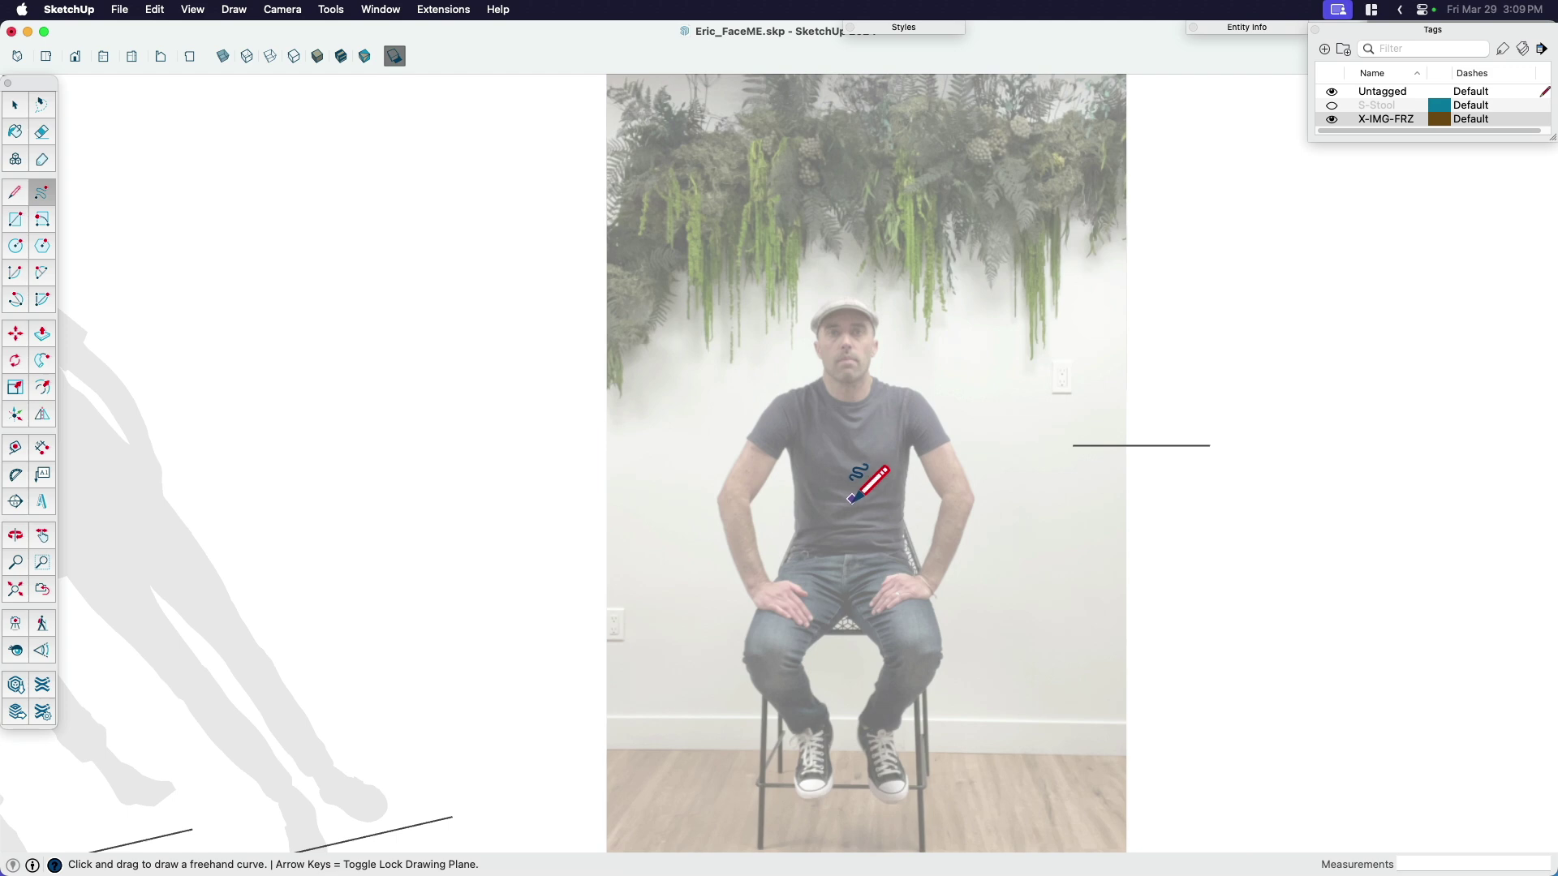
scroll(849, 496, "up", 2)
scroll(850, 503, "up", 3)
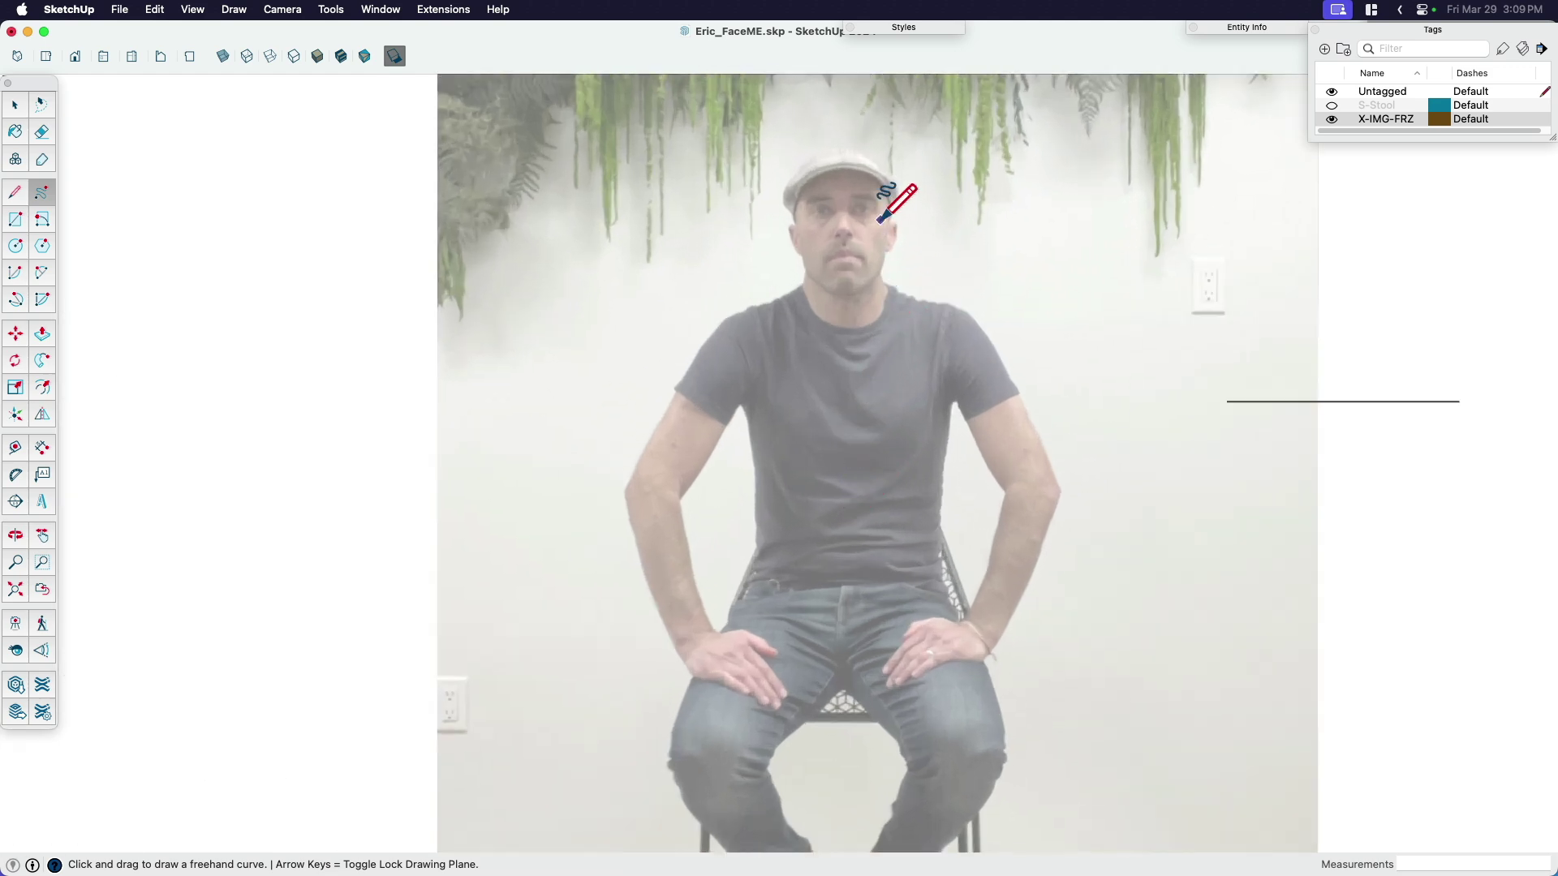
scroll(788, 174, "down", 3)
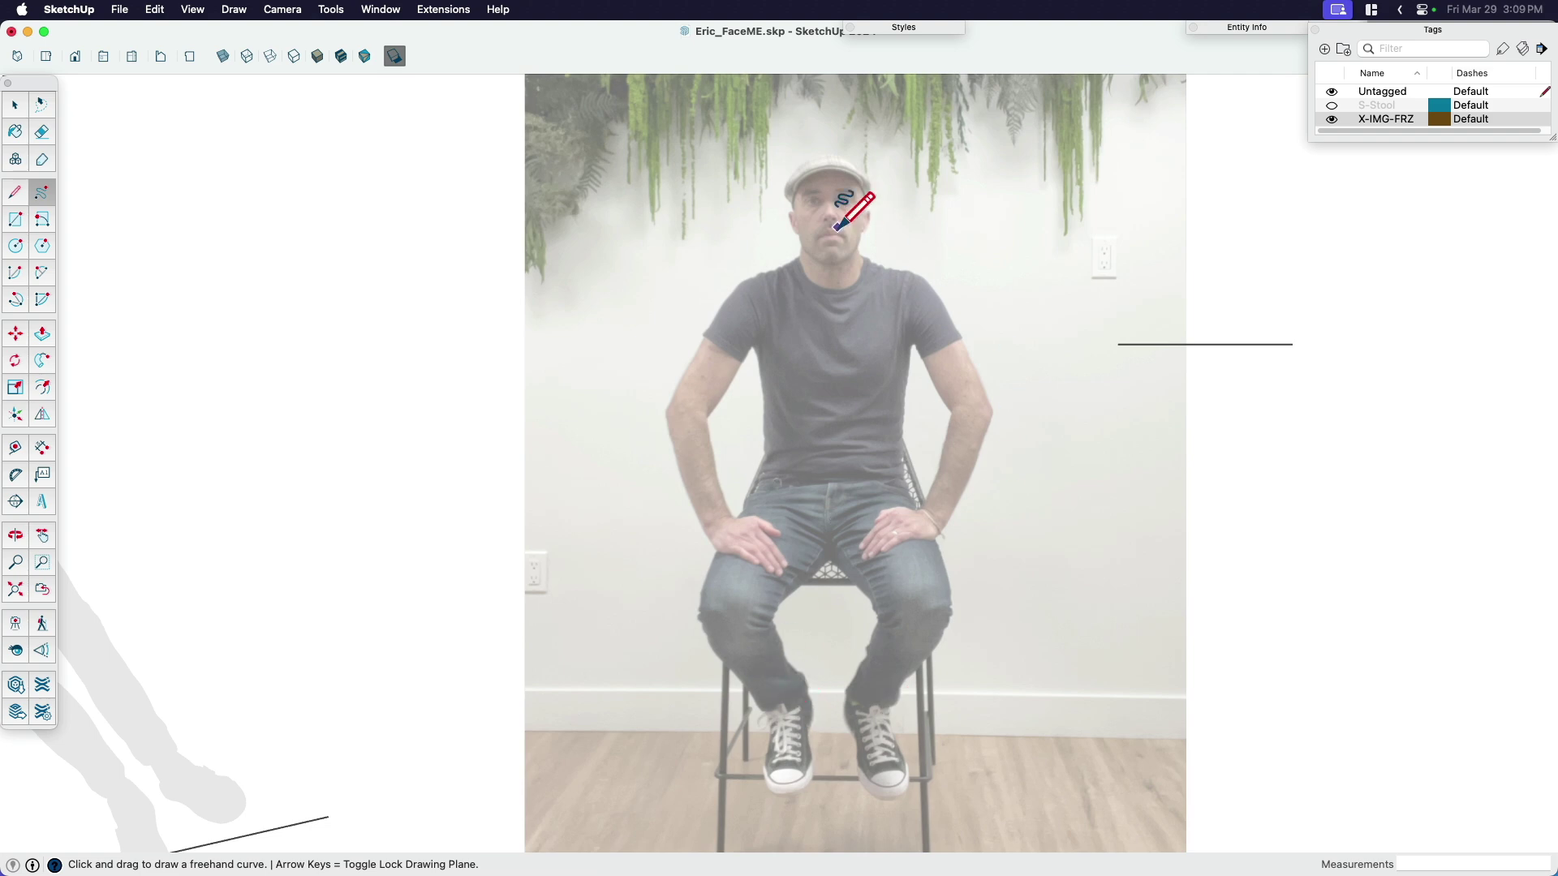
scroll(860, 203, "up", 2)
scroll(868, 139, "up", 2)
mouse_move(888, 264)
left_mouse_down()
mouse_move(854, 136)
mouse_move(697, 256)
mouse_move(724, 376)
mouse_move(546, 473)
mouse_move(358, 755)
left_mouse_up()
middle_click_drag(358, 755, 751, 598, "shift")
mouse_move(523, 237)
left_mouse_down()
mouse_move(605, 511)
mouse_move(617, 775)
left_mouse_up()
middle_click_drag(617, 775, 607, 274, "shift")
mouse_move(602, 298)
left_mouse_down()
mouse_move(664, 396)
mouse_move(759, 522)
mouse_move(766, 625)
mouse_move(874, 670)
left_mouse_up()
key("super+z")
mouse_move(600, 294)
left_mouse_down()
mouse_move(751, 559)
mouse_move(762, 665)
mouse_move(885, 652)
mouse_move(874, 480)
mouse_move(795, 322)
mouse_move(865, 175)
mouse_move(1016, 205)
mouse_move(1040, 319)
mouse_move(971, 480)
mouse_move(995, 665)
mouse_move(1099, 750)
mouse_move(1122, 640)
mouse_move(1113, 489)
mouse_move(1236, 187)
left_mouse_up()
middle_click_drag(1236, 188, 939, 616, "shift")
mouse_move(939, 616)
left_mouse_down()
mouse_move(898, 522)
mouse_move(1001, 267)
left_mouse_up()
mouse_move(1001, 268)
middle_mouse_down("shift")
mouse_move(1084, 589)
mouse_move(1030, 621)
middle_mouse_up("shift")
mouse_move(1031, 623)
left_mouse_down()
mouse_move(897, 355)
mouse_move(797, 272)
mouse_move(722, 258)
mouse_move(684, 229)
mouse_move(717, 133)
left_mouse_up()
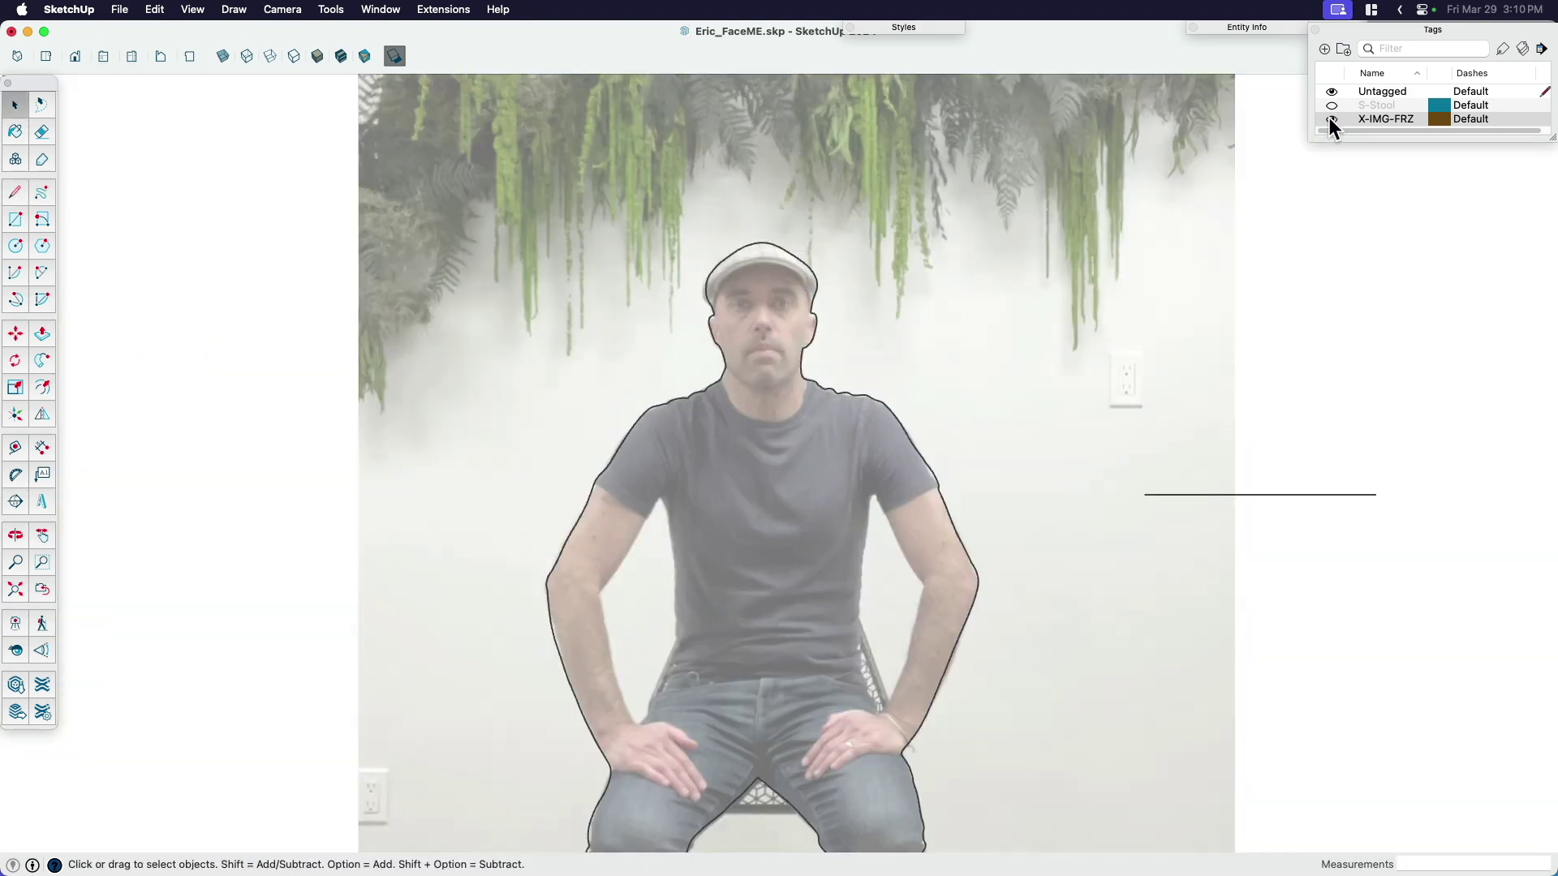
Hide the X-IMG-FRZ tag and check whether the traced outline has a face
left_click(1331, 119)
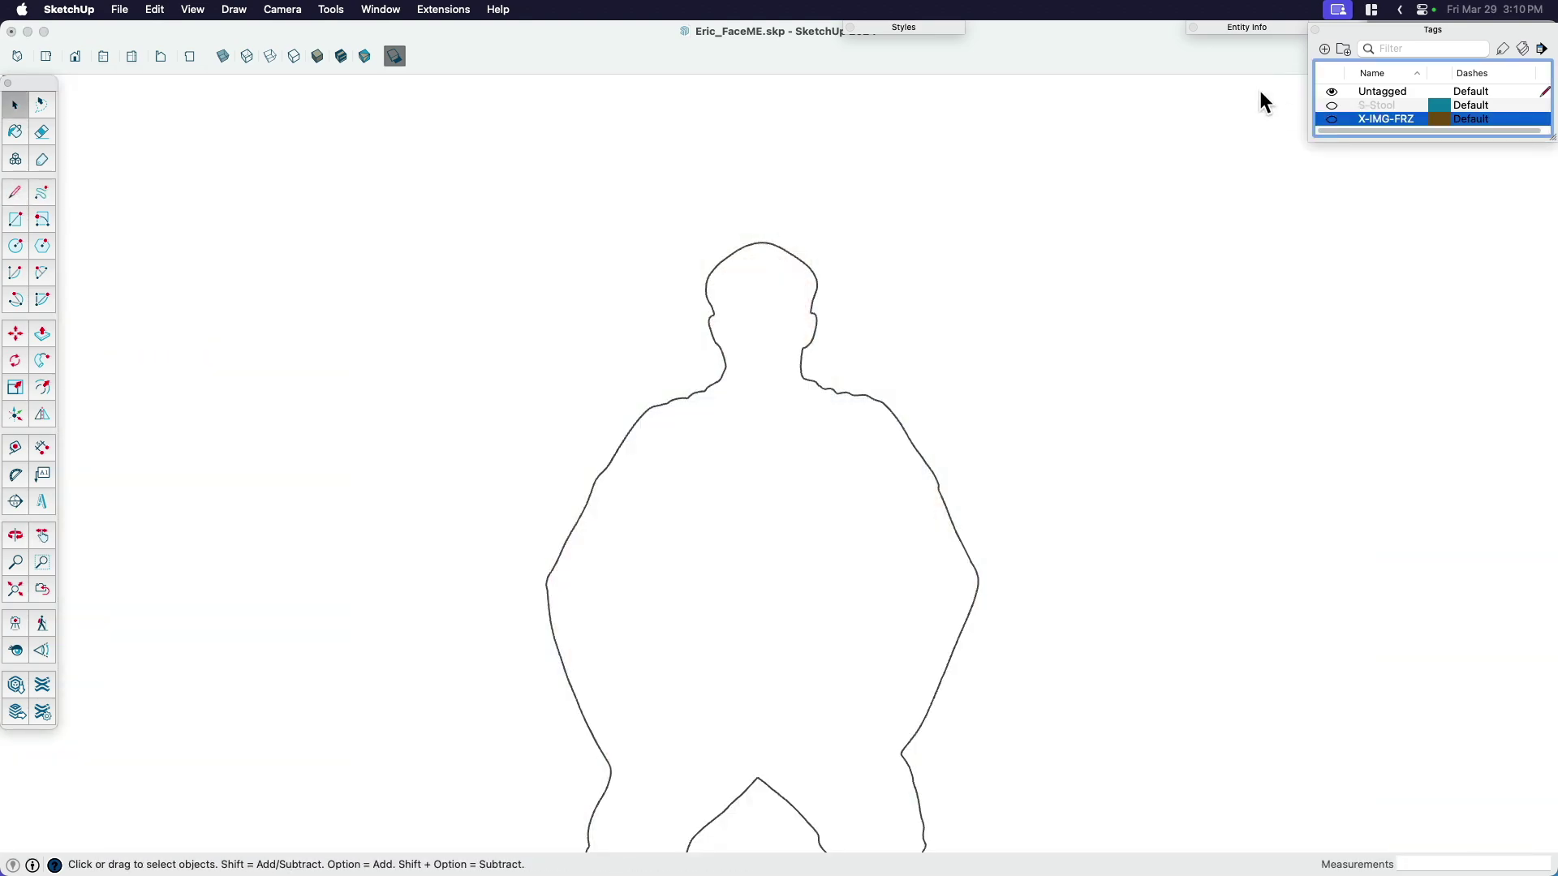
scroll(966, 182, "down", 3)
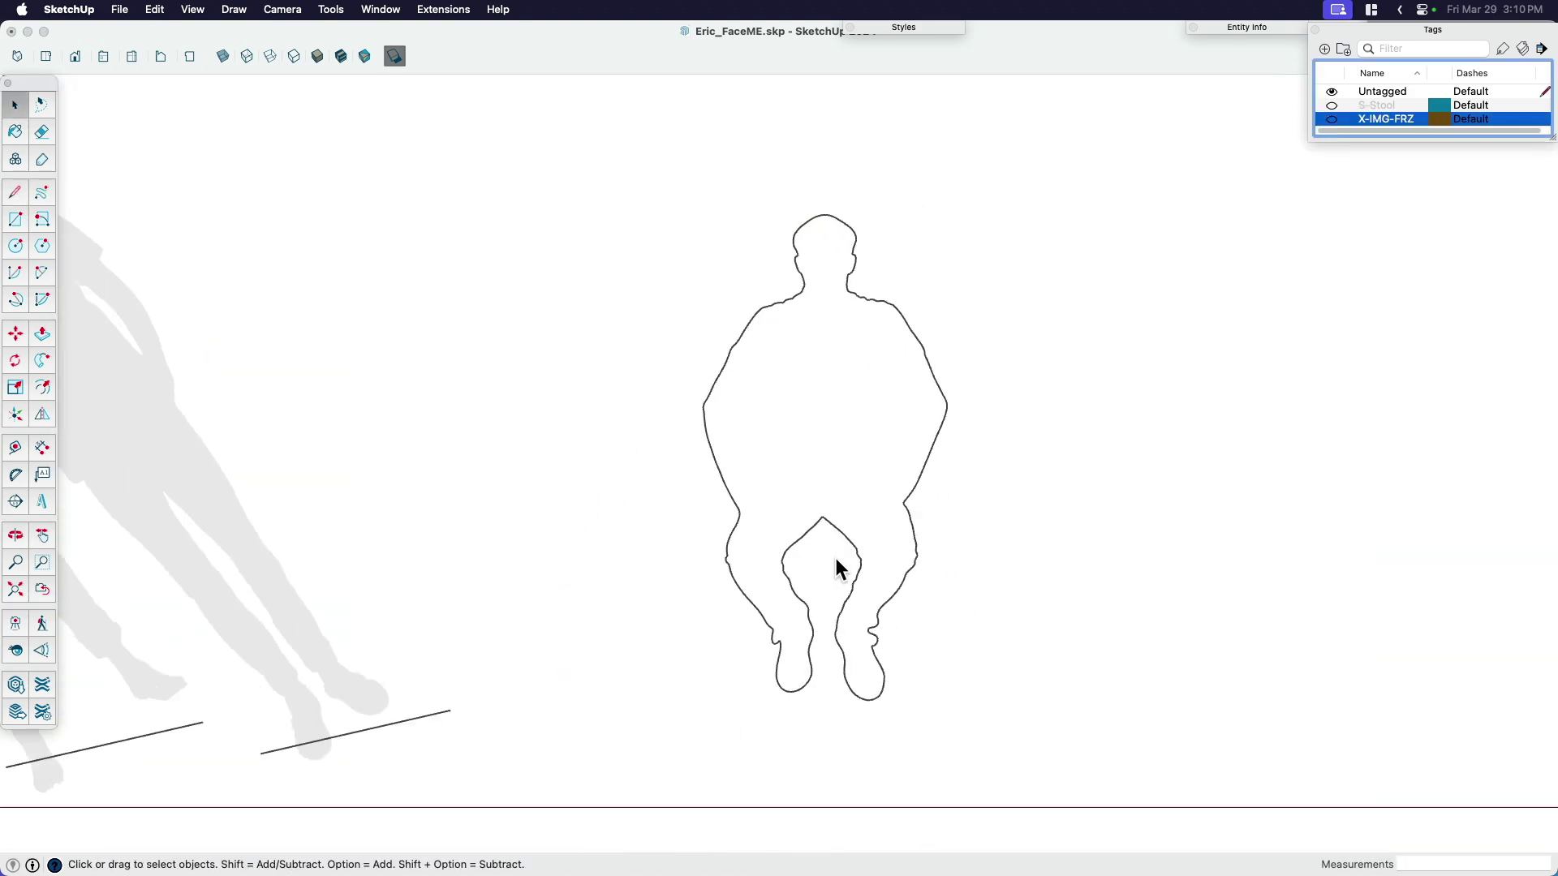
left_click(823, 511)
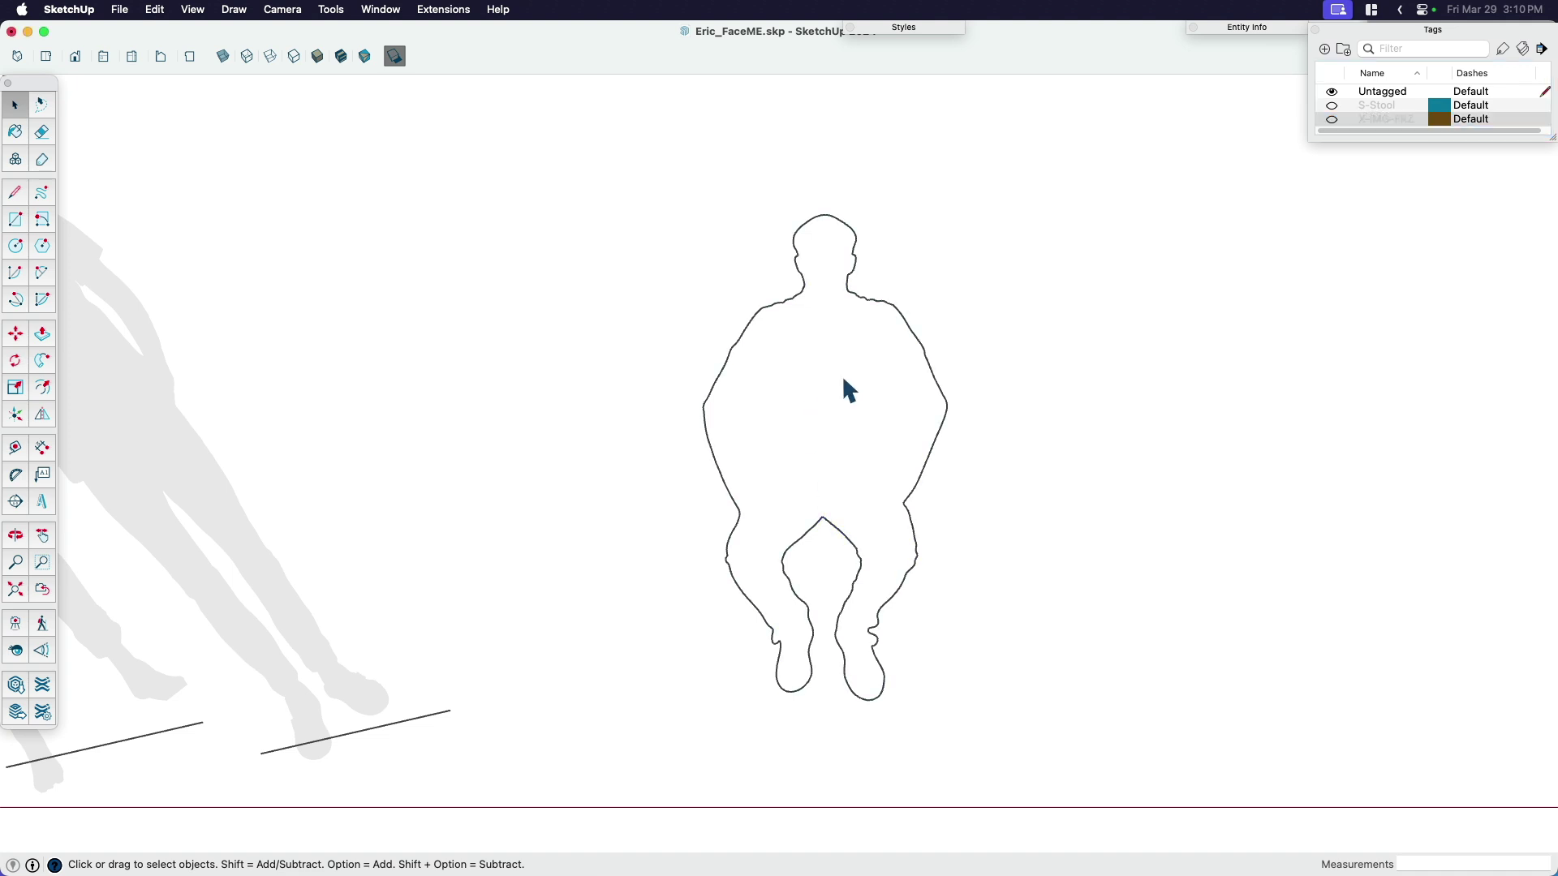
Draw a line across the outline's lower torso, turn off X-ray, and select the upper body face
key("l")
left_click(712, 450)
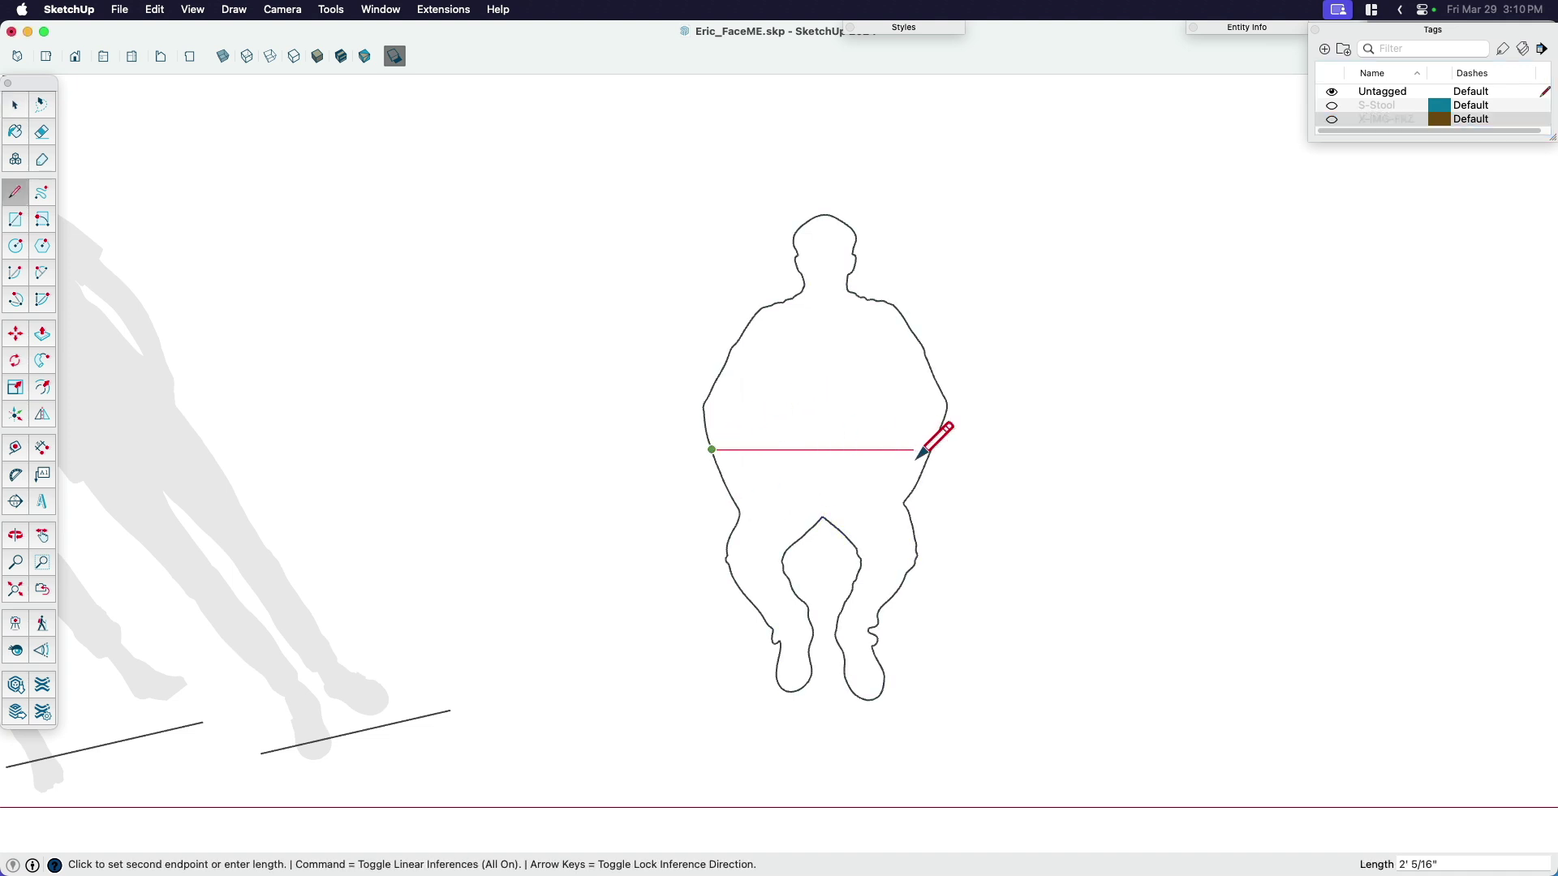
left_click(929, 454)
key("space")
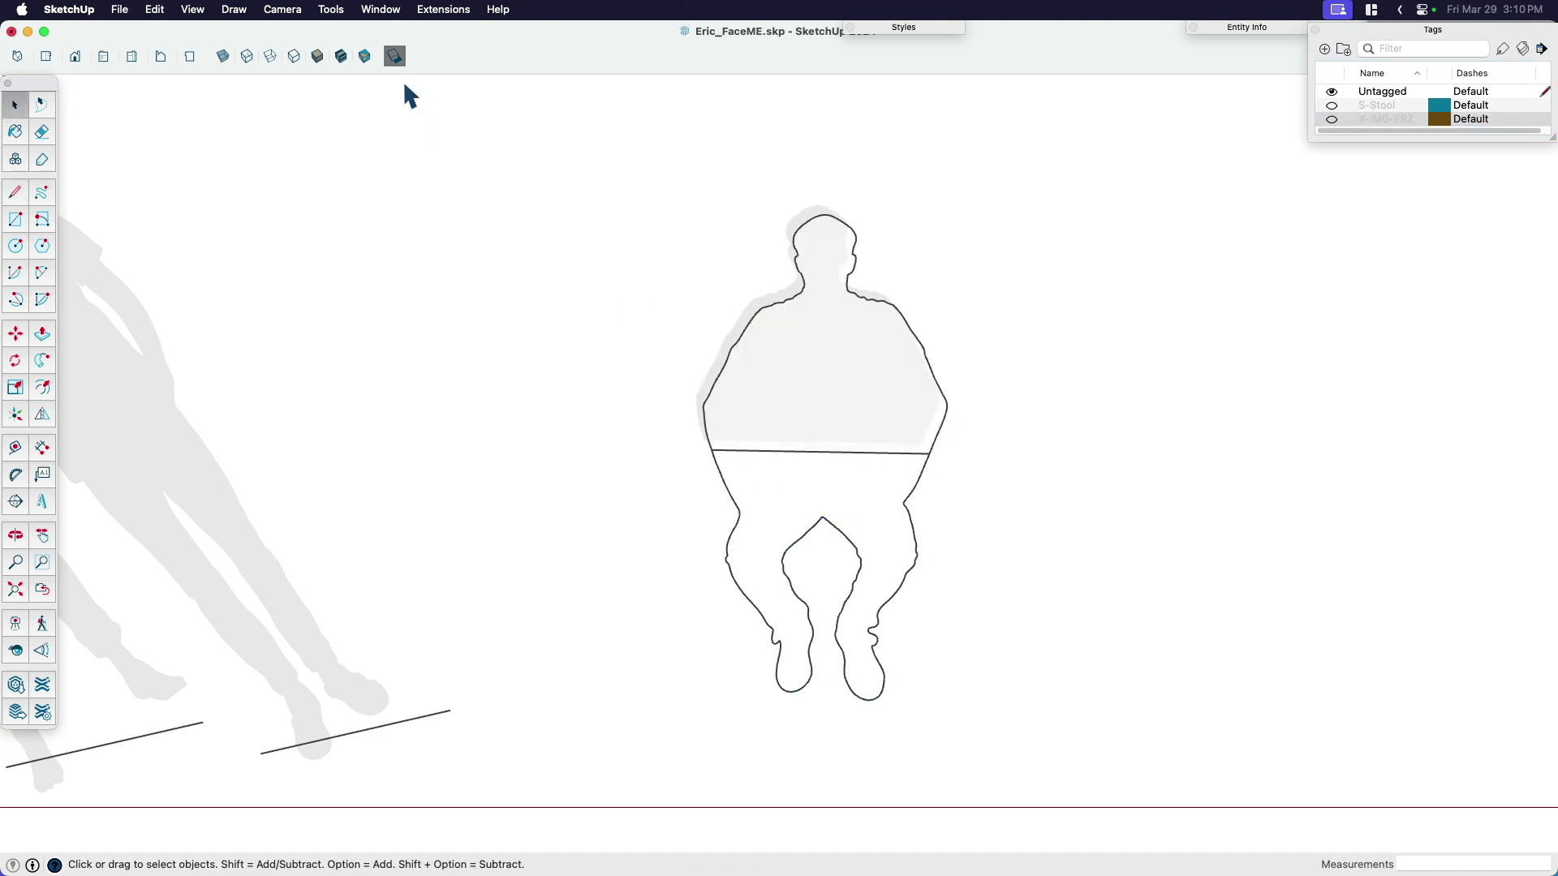
left_click(826, 415)
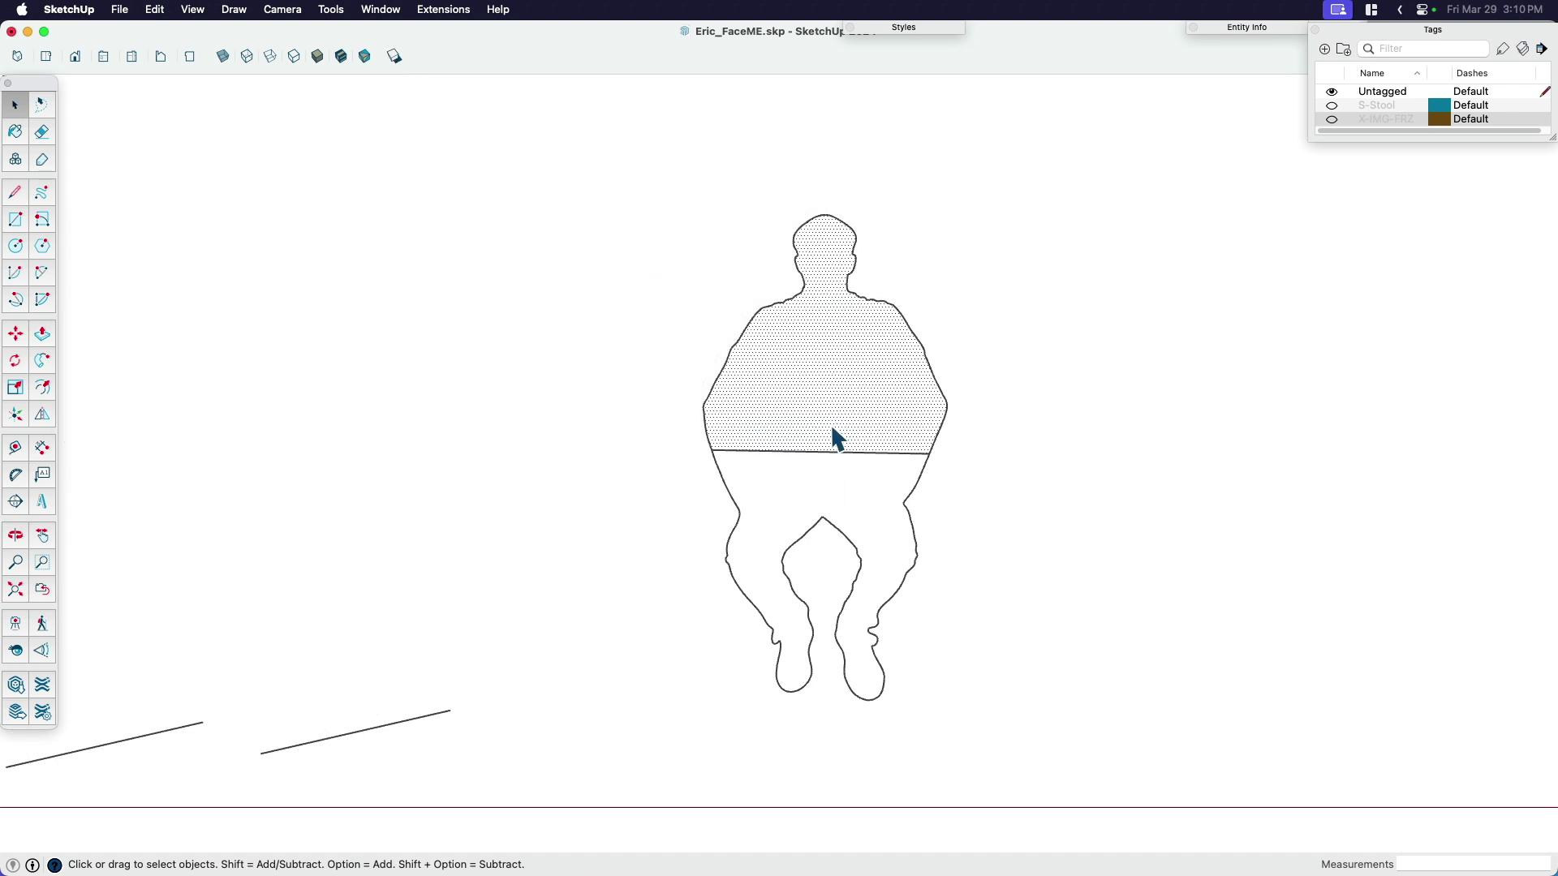
Draw a line from the crotch point to the notch at the outline's right hip and check for a face
key("l")
scroll(897, 529, "up", 10)
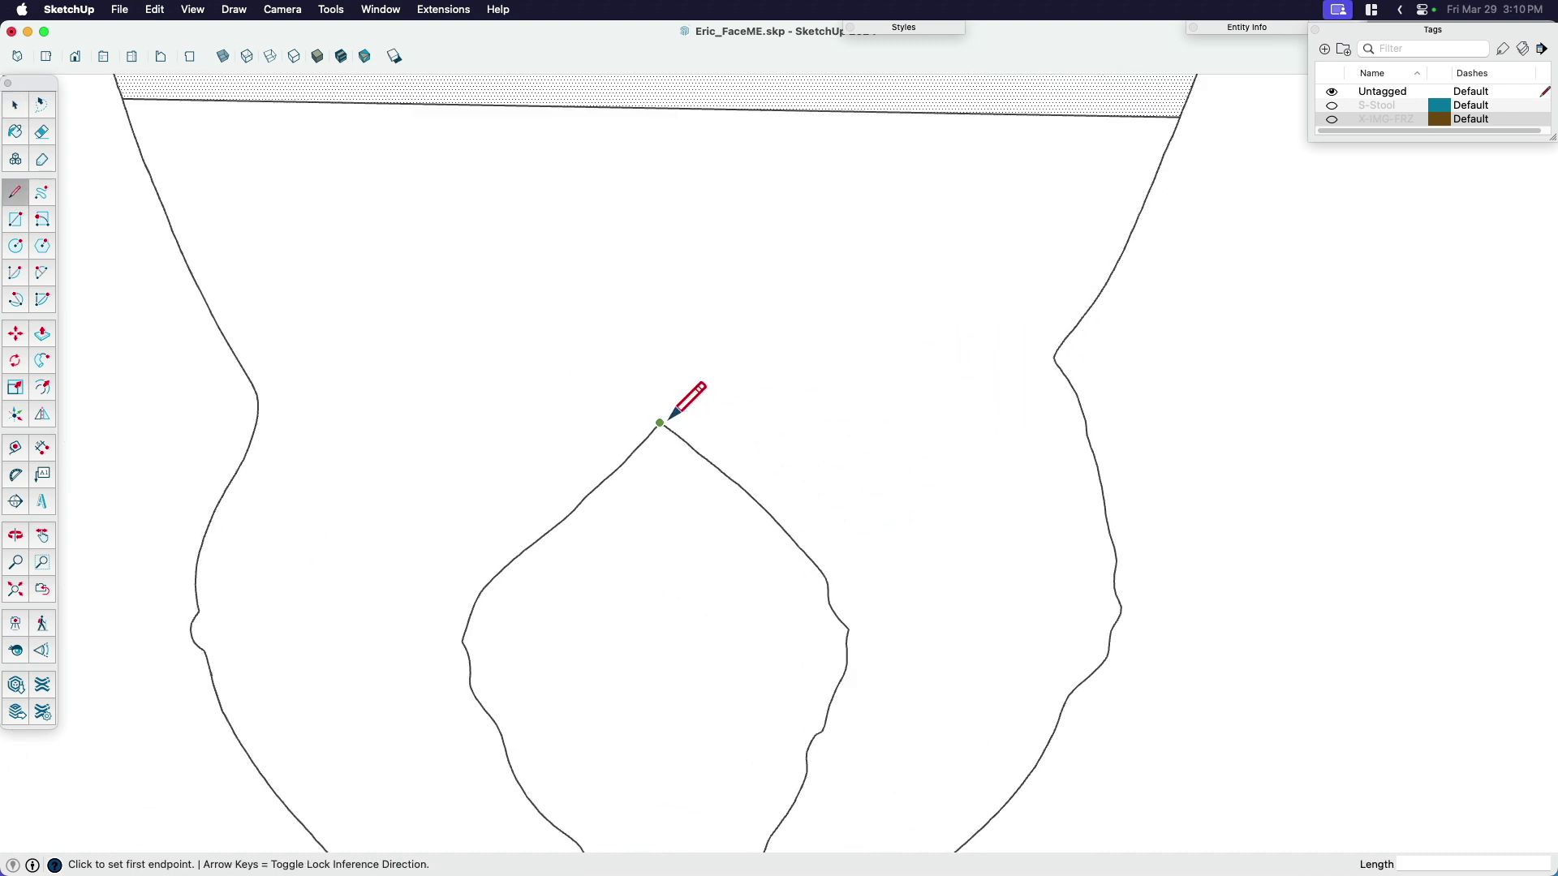
left_click(659, 423)
left_click(1061, 352)
key("space")
scroll(985, 391, "down", 4)
left_click(986, 396)
Connect the left hip notch to the crotch point with a line and erase the line across the torso
key("l")
left_click(545, 369)
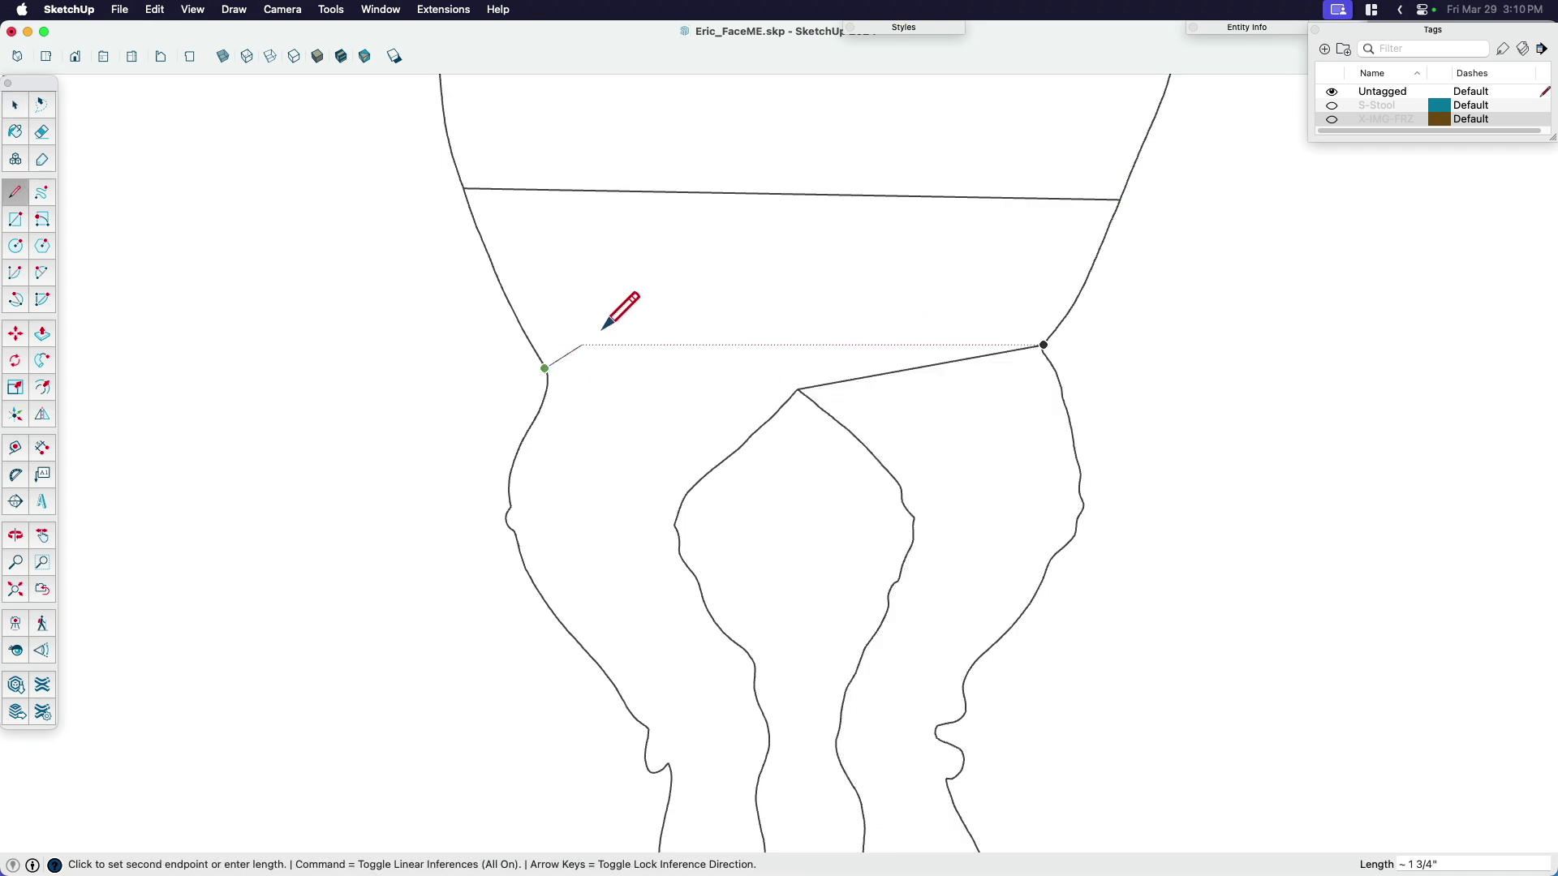
left_click(798, 389)
key("space")
left_click(777, 267)
key("e")
left_click(794, 194)
Select and closely examine the outline around the legs and feet for the spot that prevents a face
key("space")
left_click(941, 397)
scroll(942, 397, "down", 2)
triple_click(943, 405)
scroll(869, 366, "down", 2)
scroll(809, 552, "up", 3)
scroll(840, 552, "up", 2)
scroll(834, 557, "down", 1)
scroll(713, 163, "down", 2)
scroll(547, 254, "up", 4)
scroll(618, 325, "up", 2)
scroll(615, 413, "up", 6)
scroll(613, 438, "up", 3)
key("e")
key("space")
scroll(638, 332, "down", 5)
Draw another helper line across the leg outline to close a region, and check it for a face
key("l")
left_click(658, 398)
left_click(934, 375)
key("space")
scroll(884, 382, "down", 3)
left_click(865, 414)
Erase the remaining helper lines across the hips and leg, and select the whole silhouette face
scroll(852, 308, "down", 3)
key("e")
left_click(844, 387)
left_click(1048, 280)
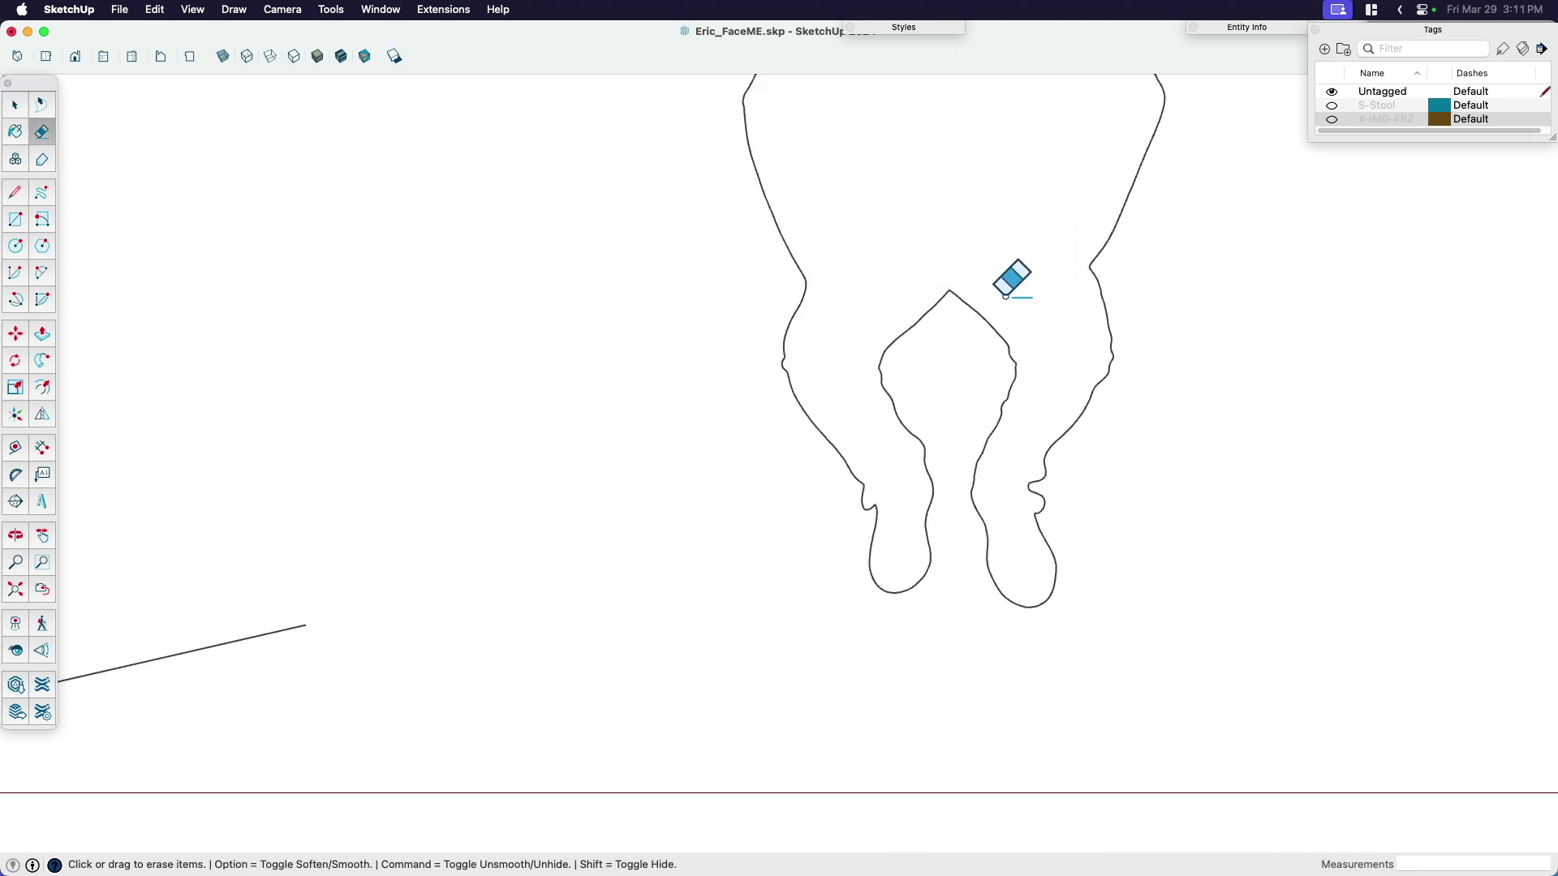
key("space")
scroll(941, 255, "down", 3)
left_click(979, 349)
key("h")
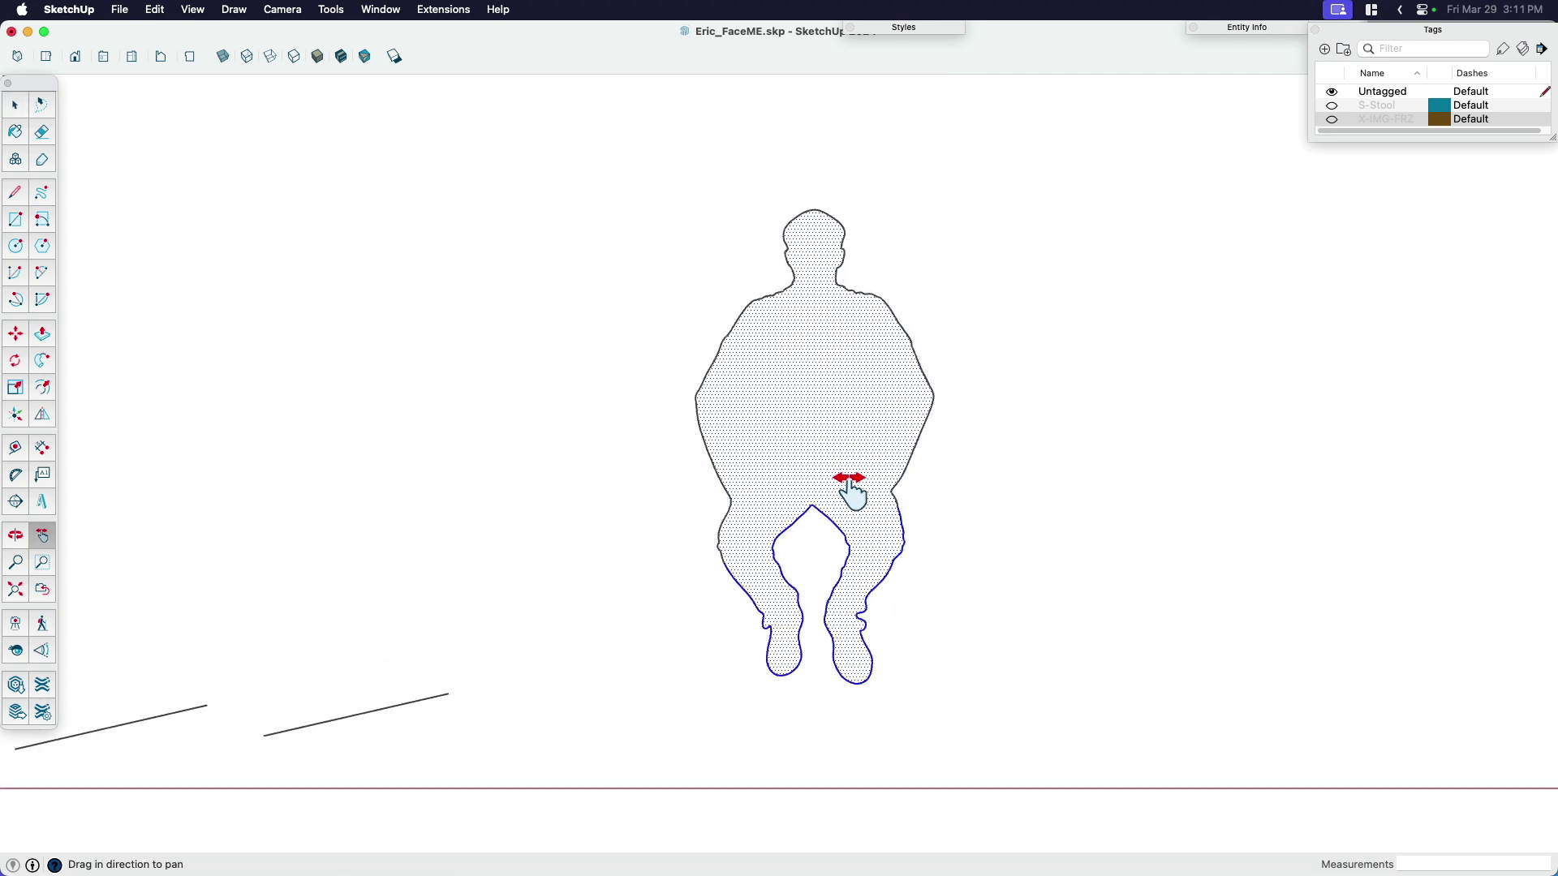
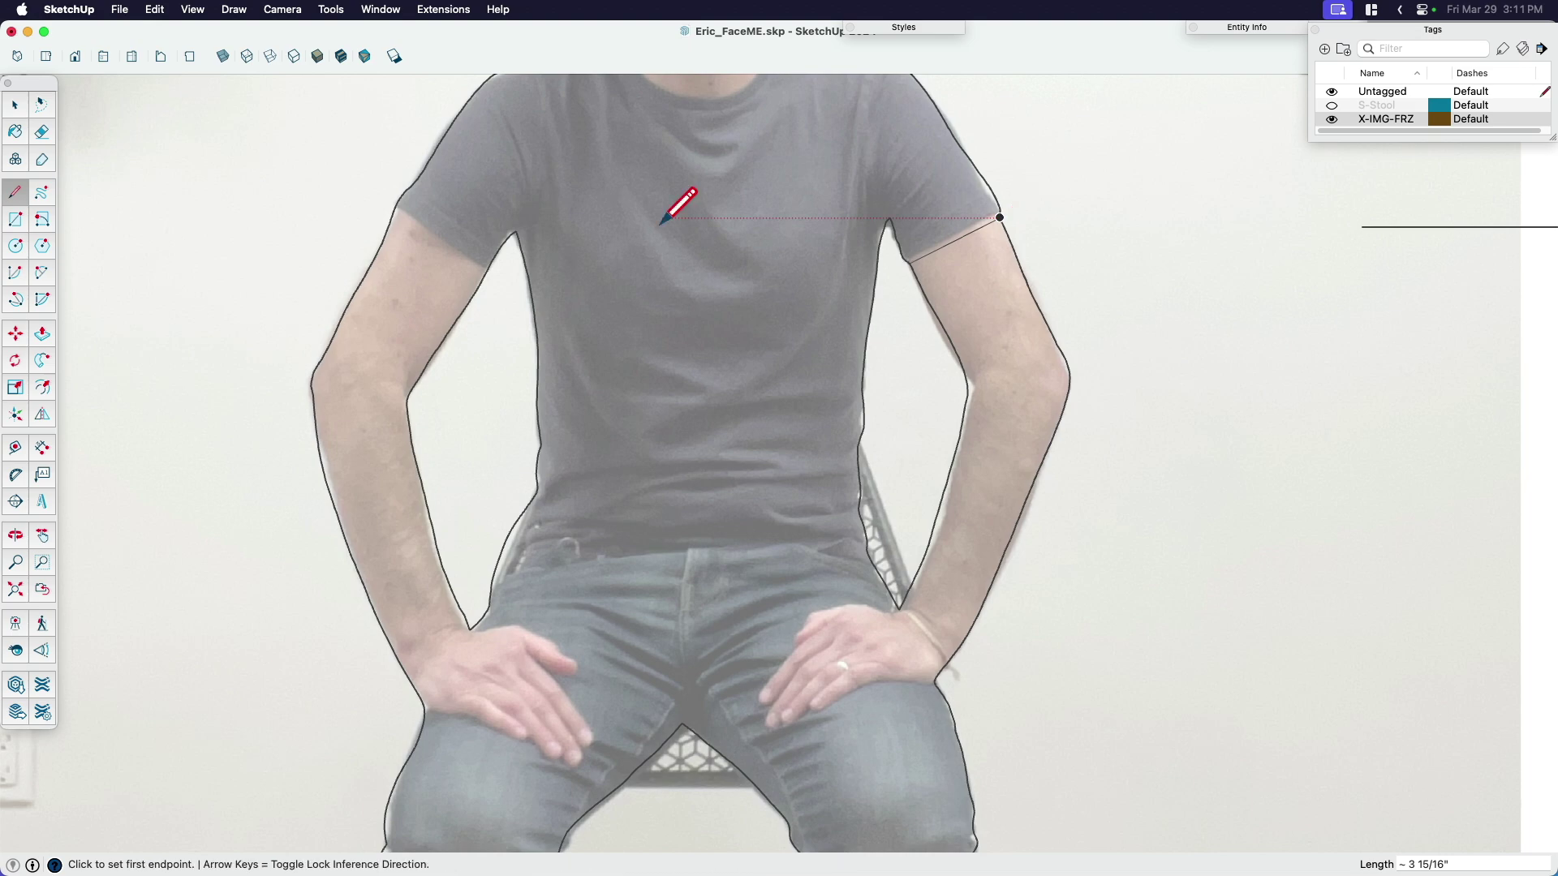
Draw a line about 4 5/16" long along the shirt sleeve hem on the photo's left
left_click(391, 210)
left_click(514, 232)
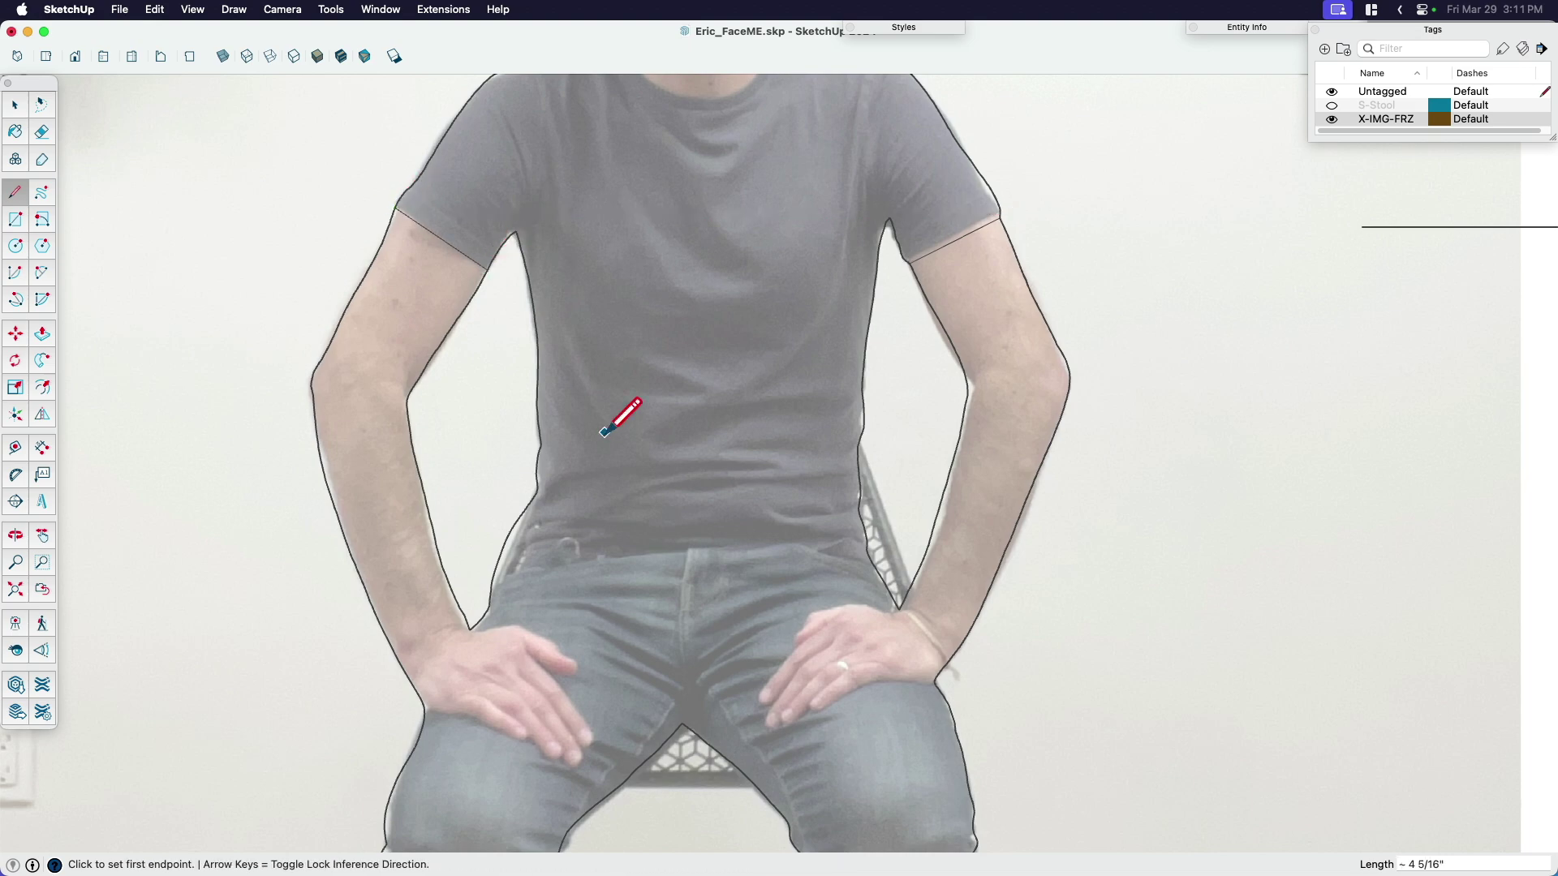
scroll(616, 410, "down", 2)
key("space")
Draw an arc with a bulge of about 7/8" from the neck's left side to the bottom centre of the shirt collar
middle_click_drag(741, 348, 685, 393, "shift")
scroll(682, 348, "up", 4)
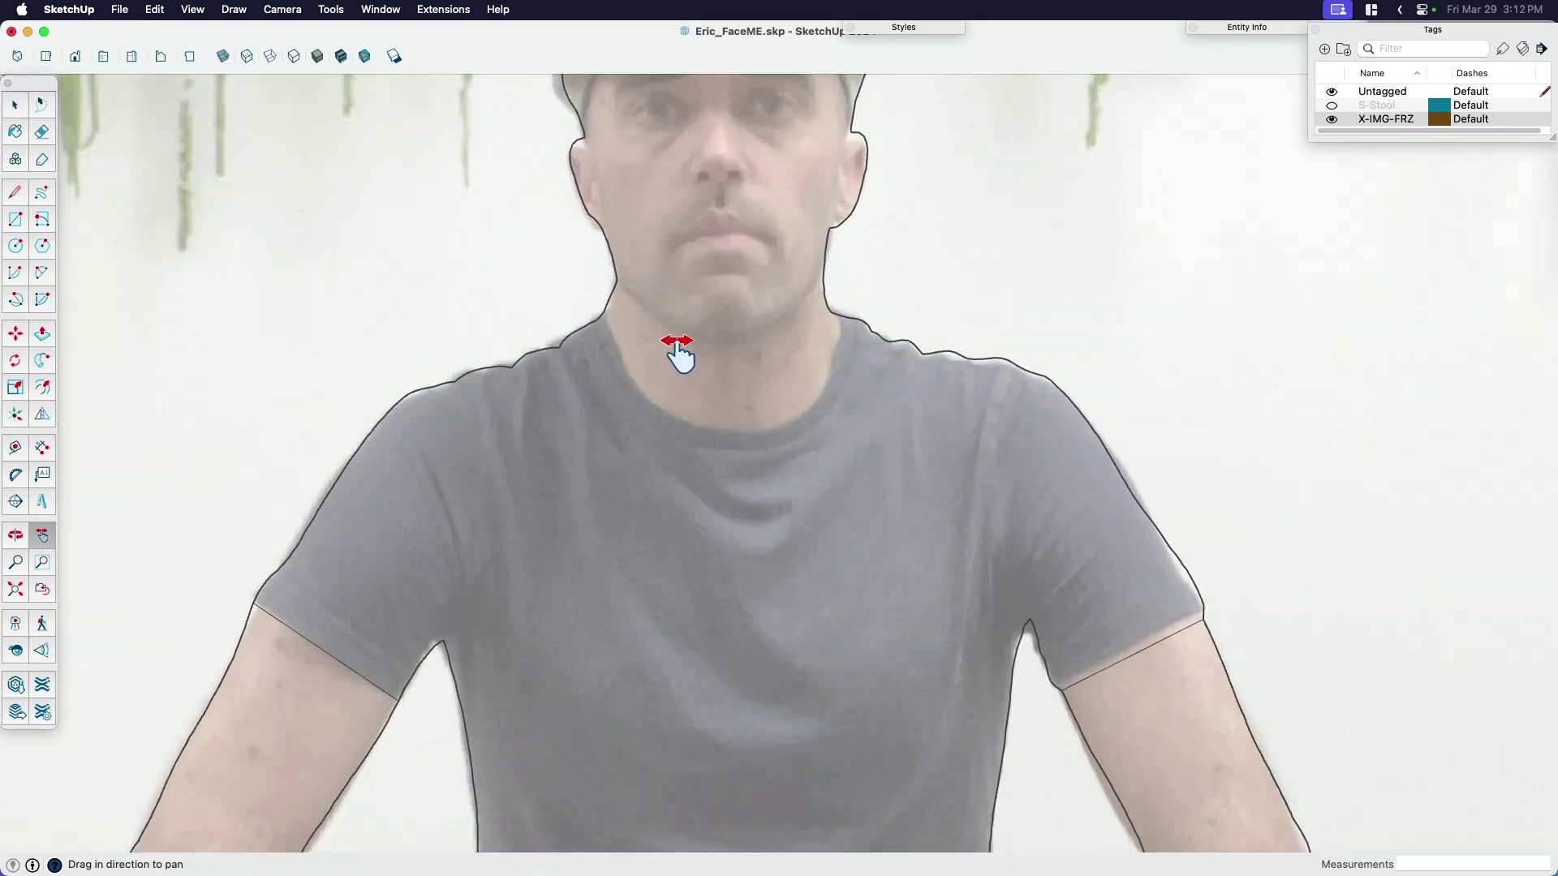
scroll(646, 361, "up", 1)
key("a")
left_click(591, 296)
left_click(767, 442)
scroll(652, 422, "up", 2)
left_click(723, 444)
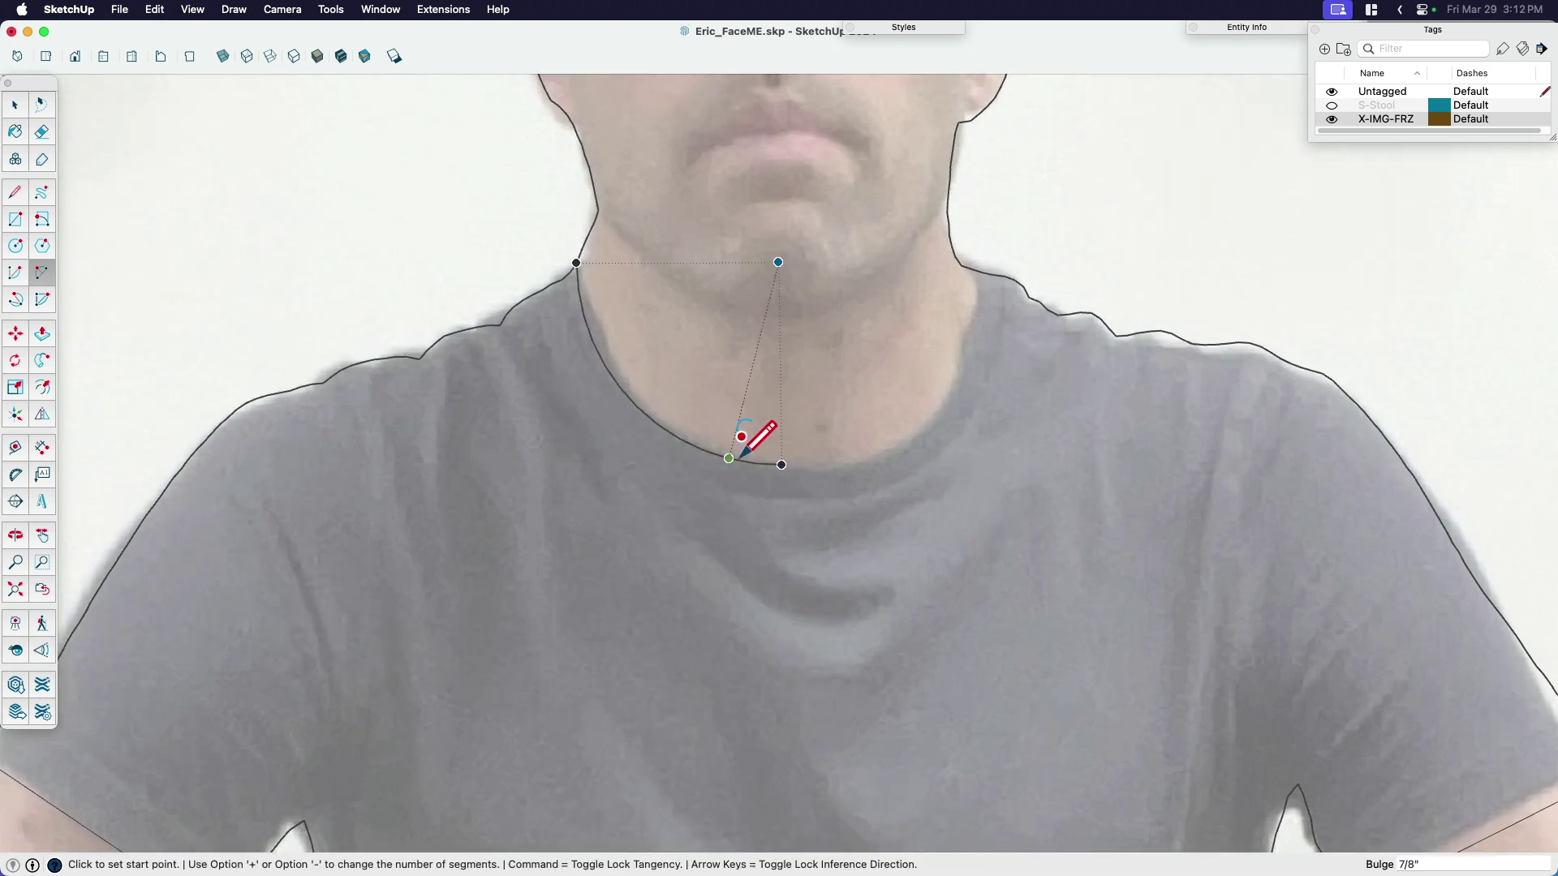
Draw an arc with a bulge of about 5/8" along the collar, from its bottom centre towards the neck on the photo's right
left_click(781, 464)
left_click(961, 347)
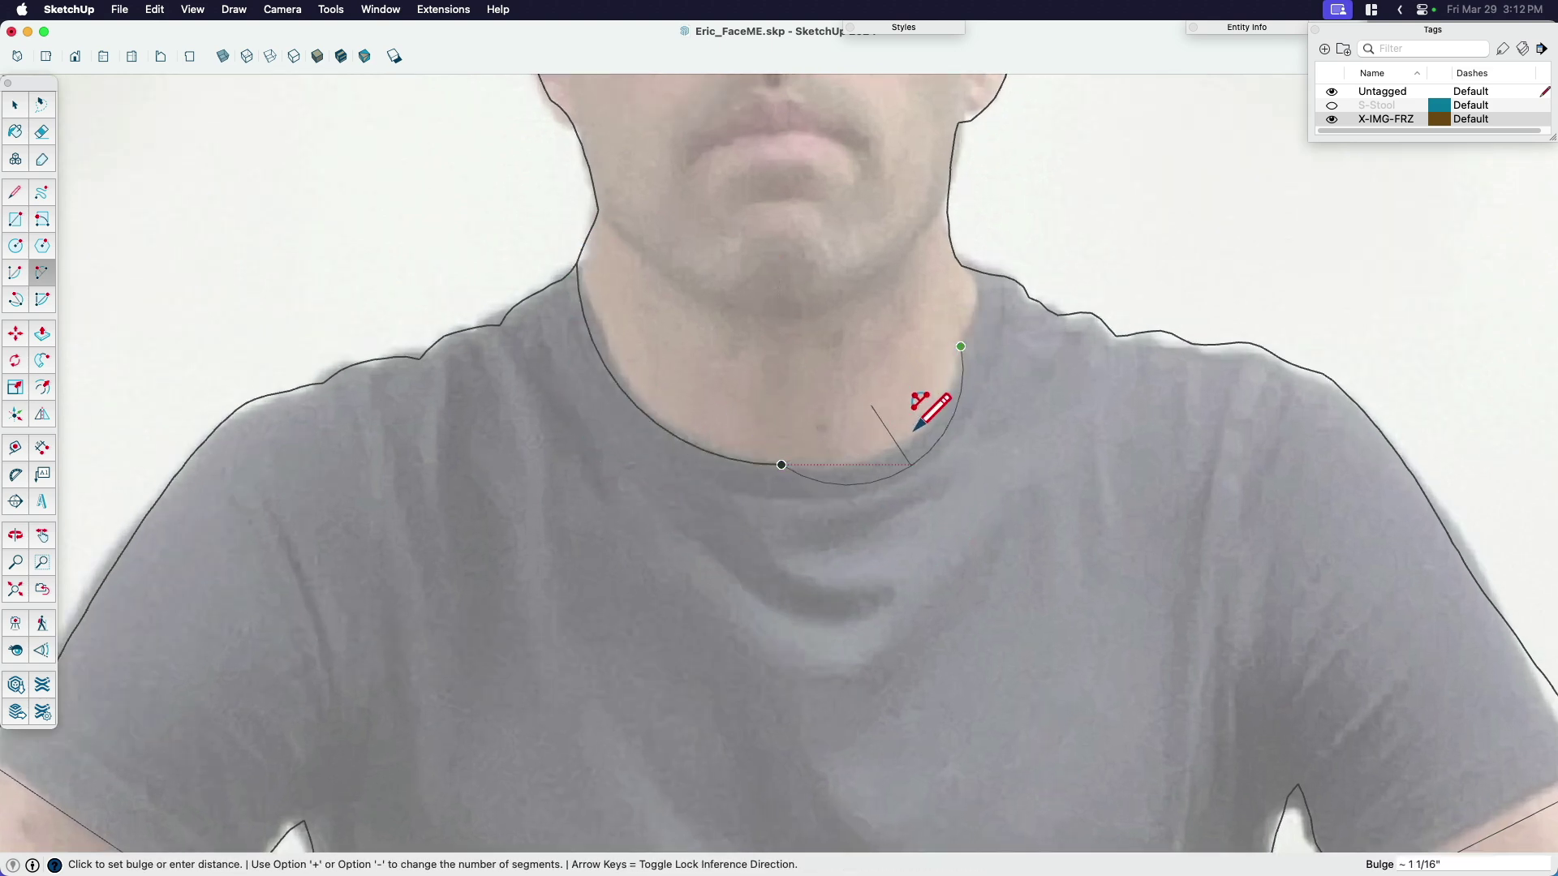
scroll(917, 418, "up", 3)
left_click(895, 438)
scroll(957, 349, "down", 2)
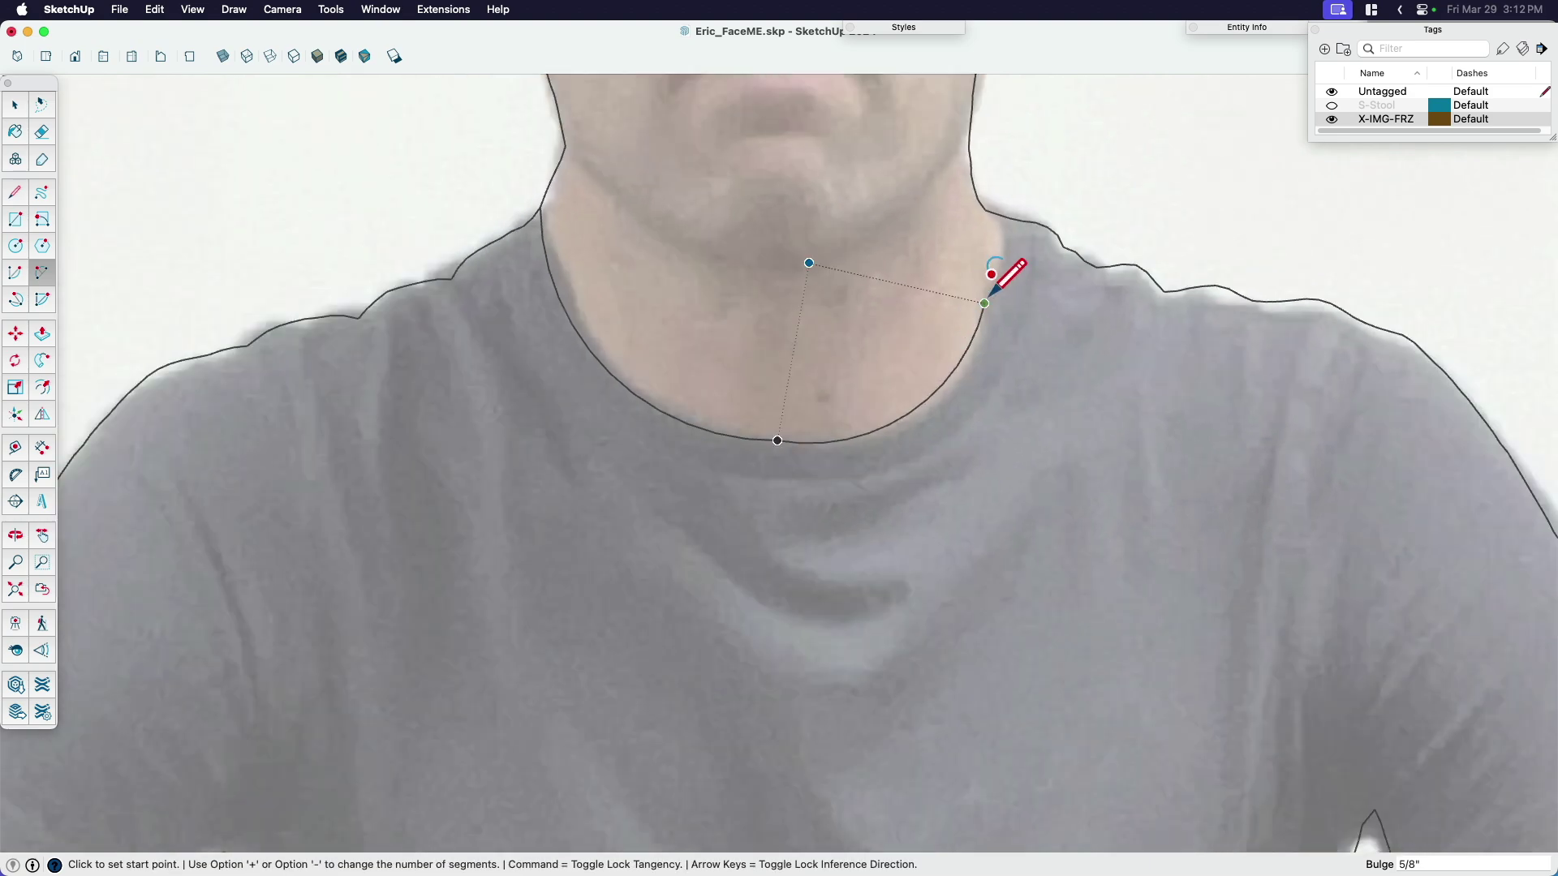
Close the collar with an arc of about 1/8" bulge up to the neck-shoulder corner on the photo's right, and select the head face
left_click(982, 304)
scroll(987, 205, "up", 2)
left_click(984, 199)
scroll(1000, 271, "up", 2)
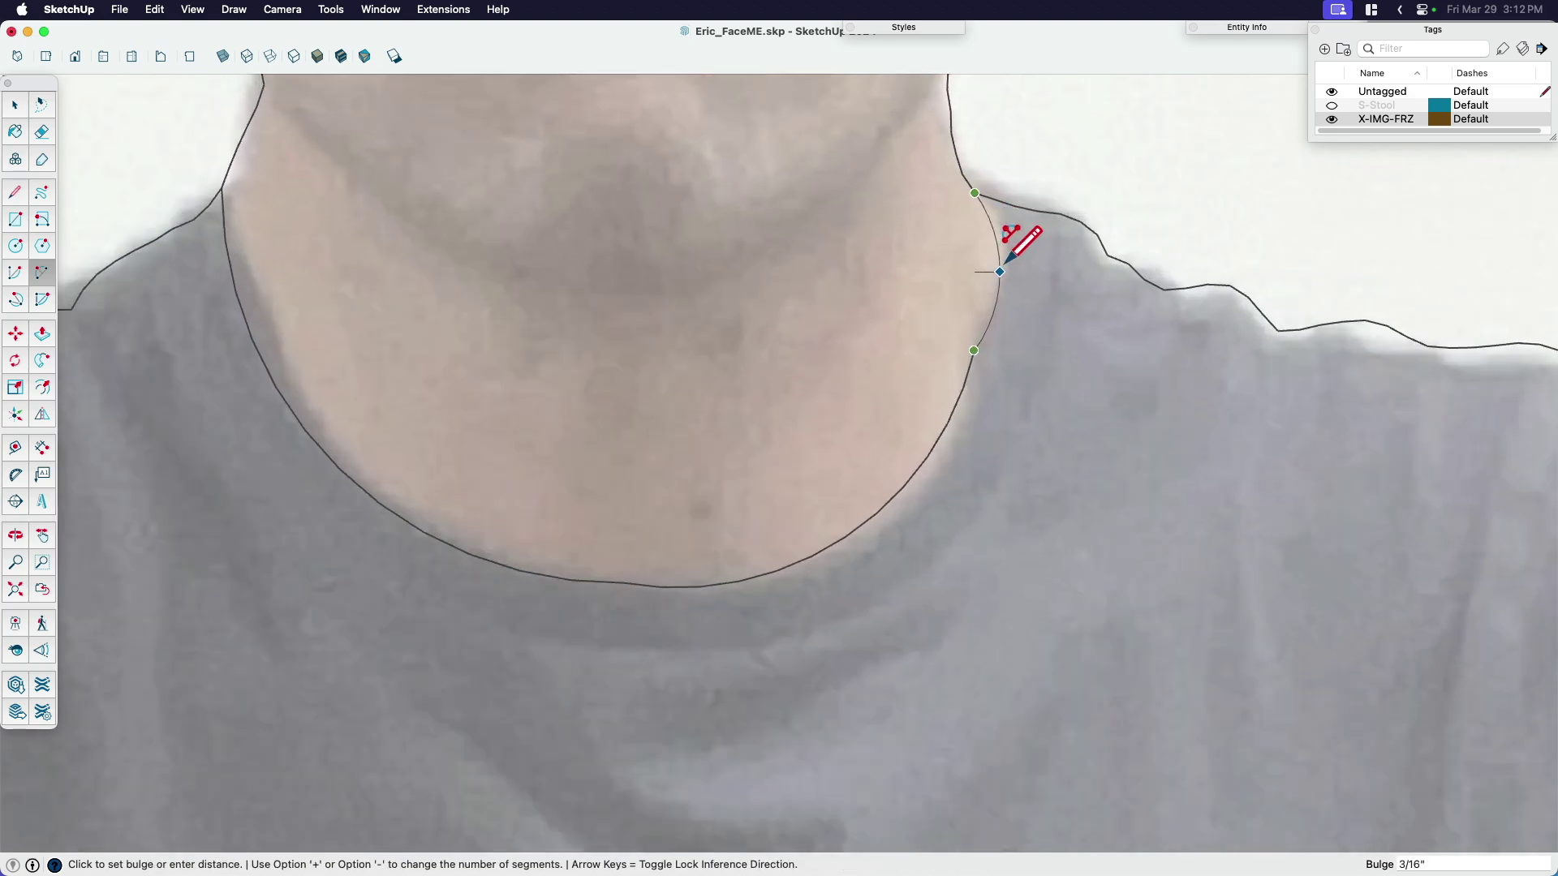
scroll(998, 264, "up", 2)
left_click(1010, 296)
scroll(1006, 333, "down", 4)
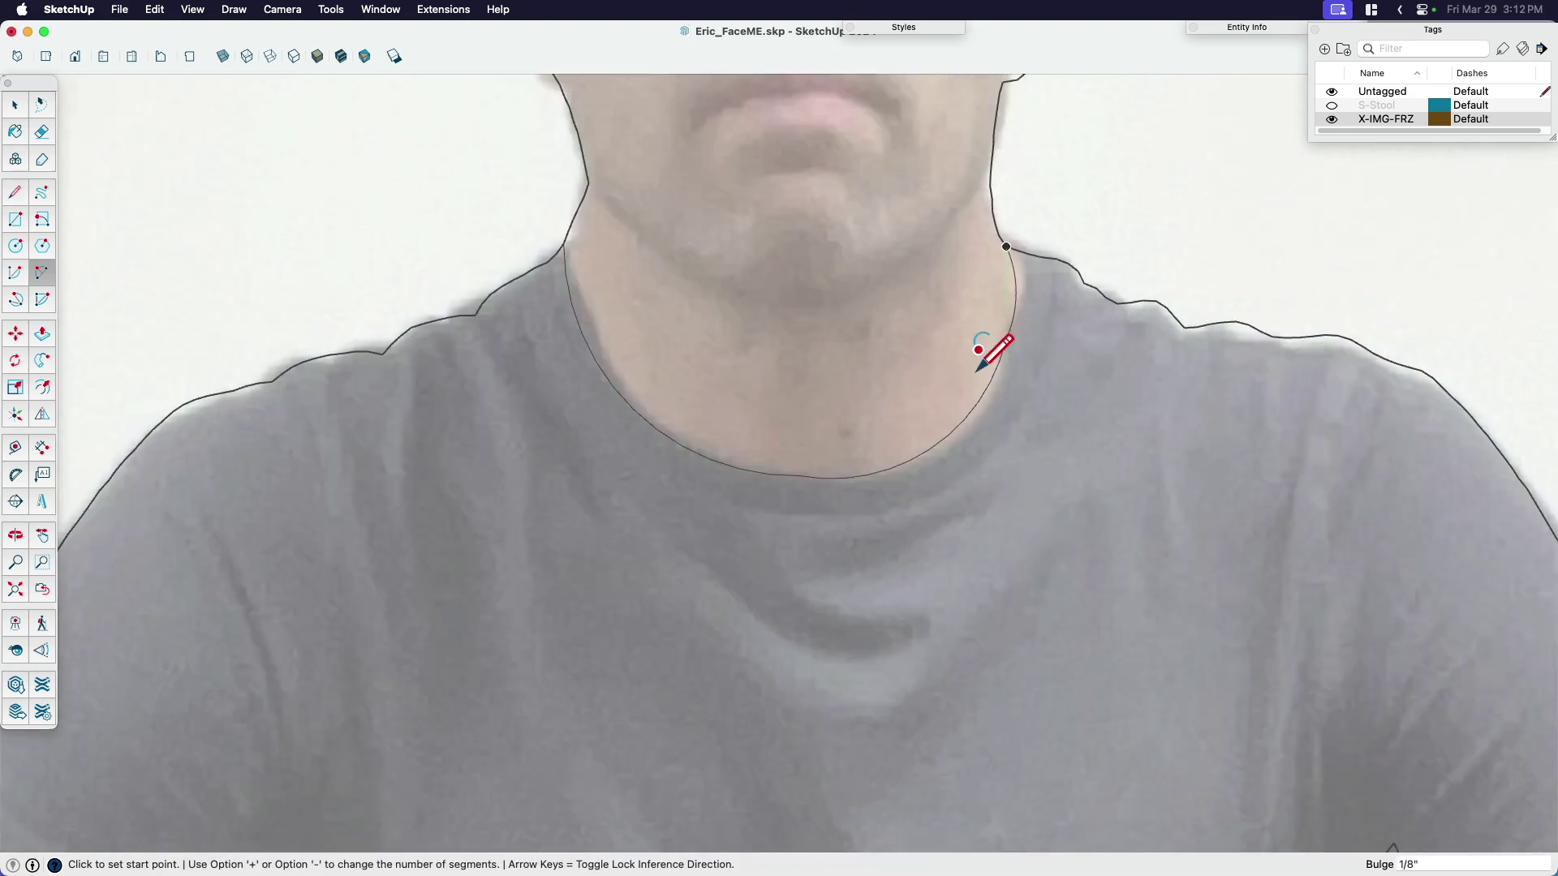
key("space")
scroll(921, 392, "down", 8)
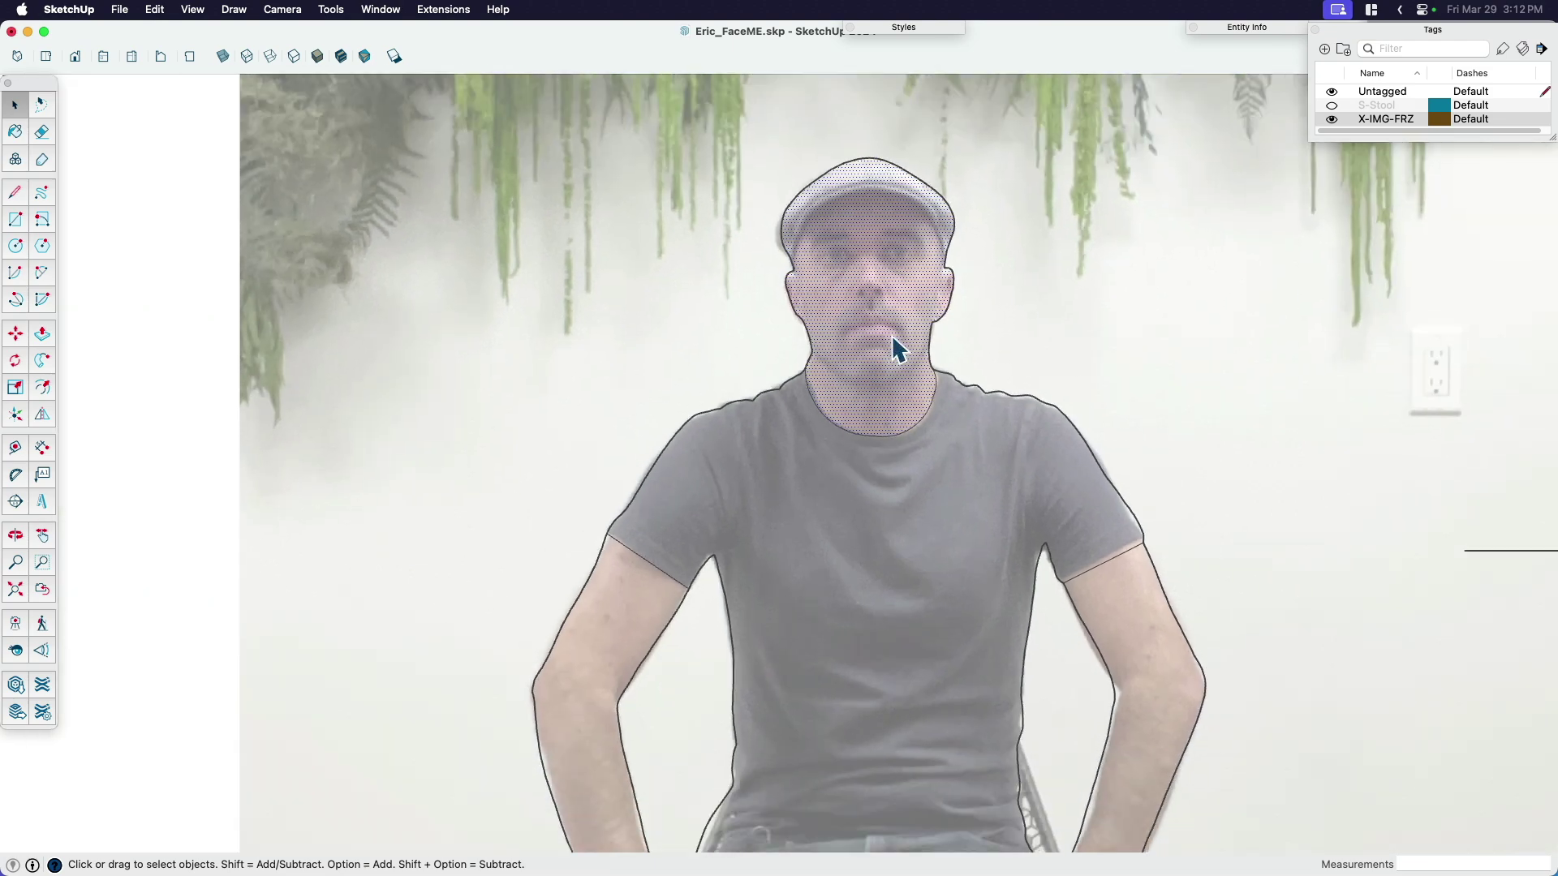
scroll(868, 361, "up", 6)
left_click(840, 377)
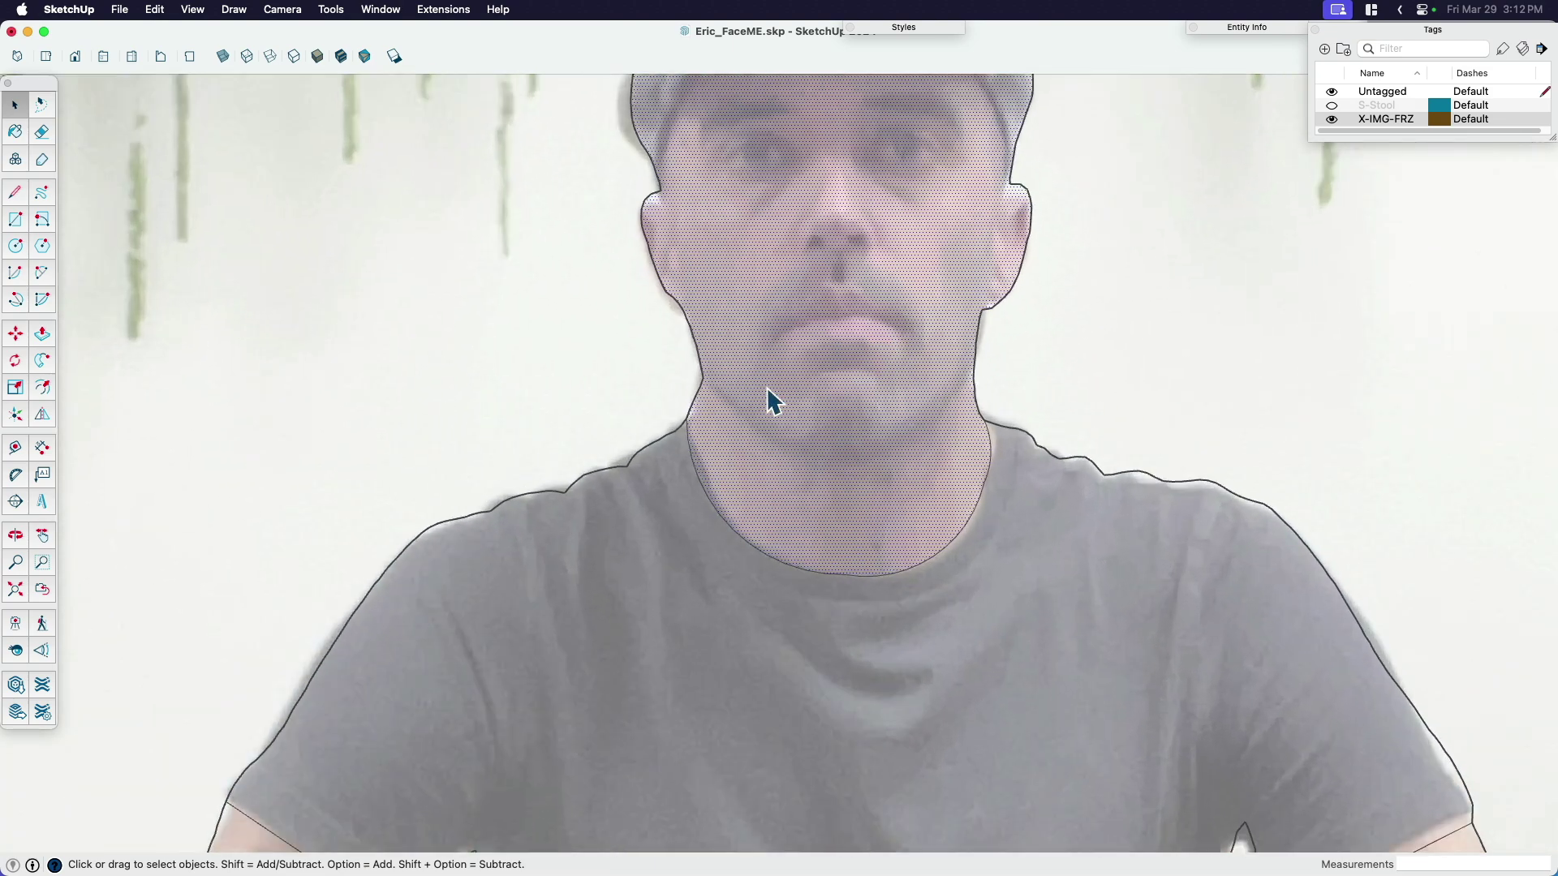
Draw an arc along the jaw from the neck corner on the photo's left to the chin
scroll(741, 394, "up", 3)
key("a")
left_click(689, 375)
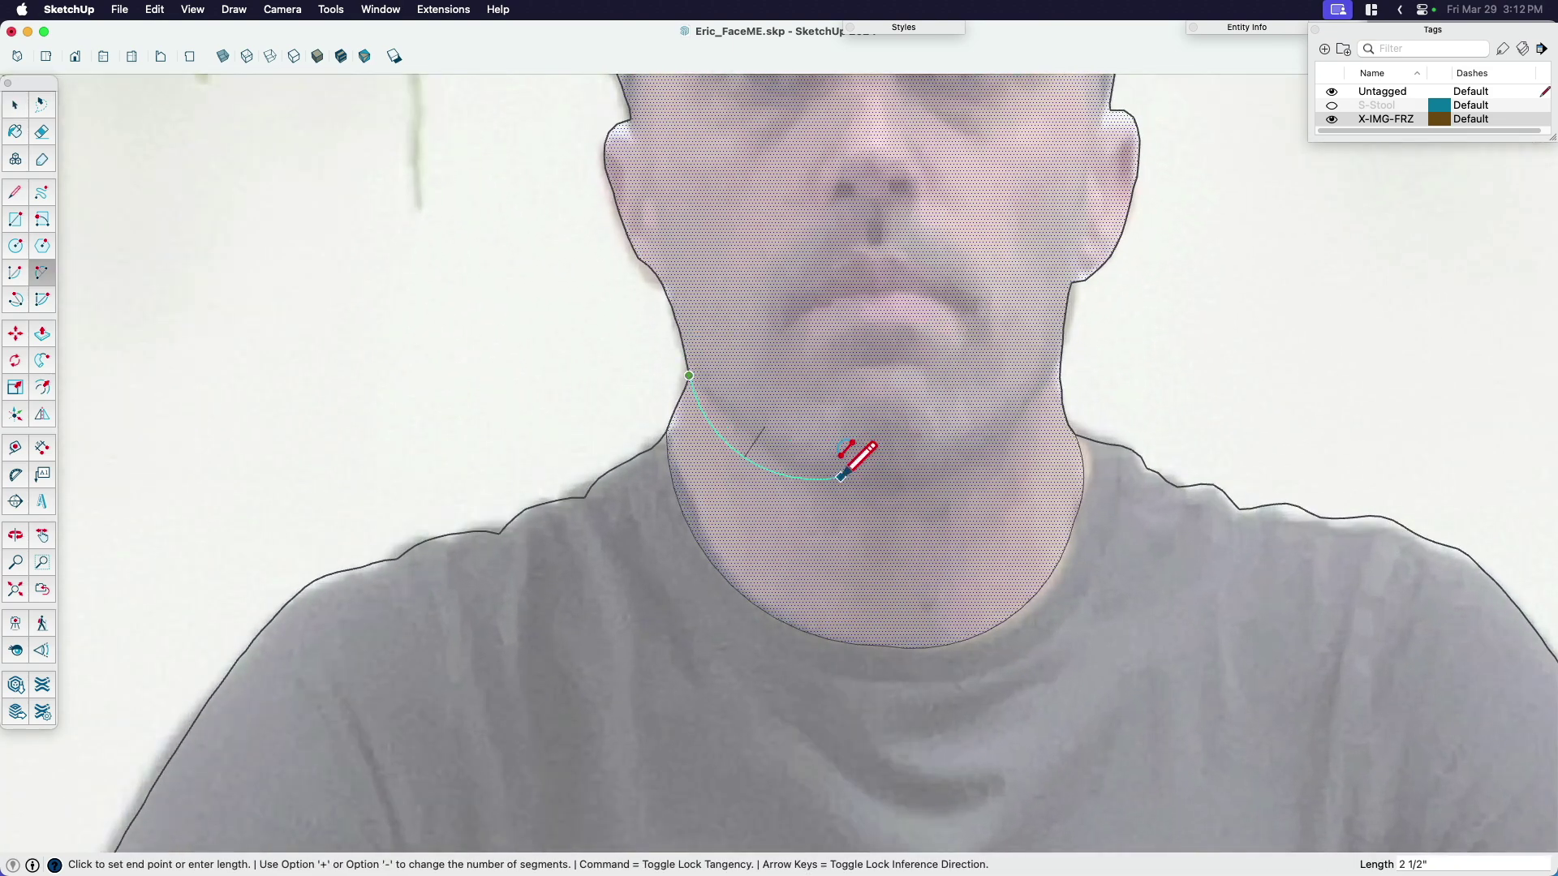
scroll(844, 466, "up", 1)
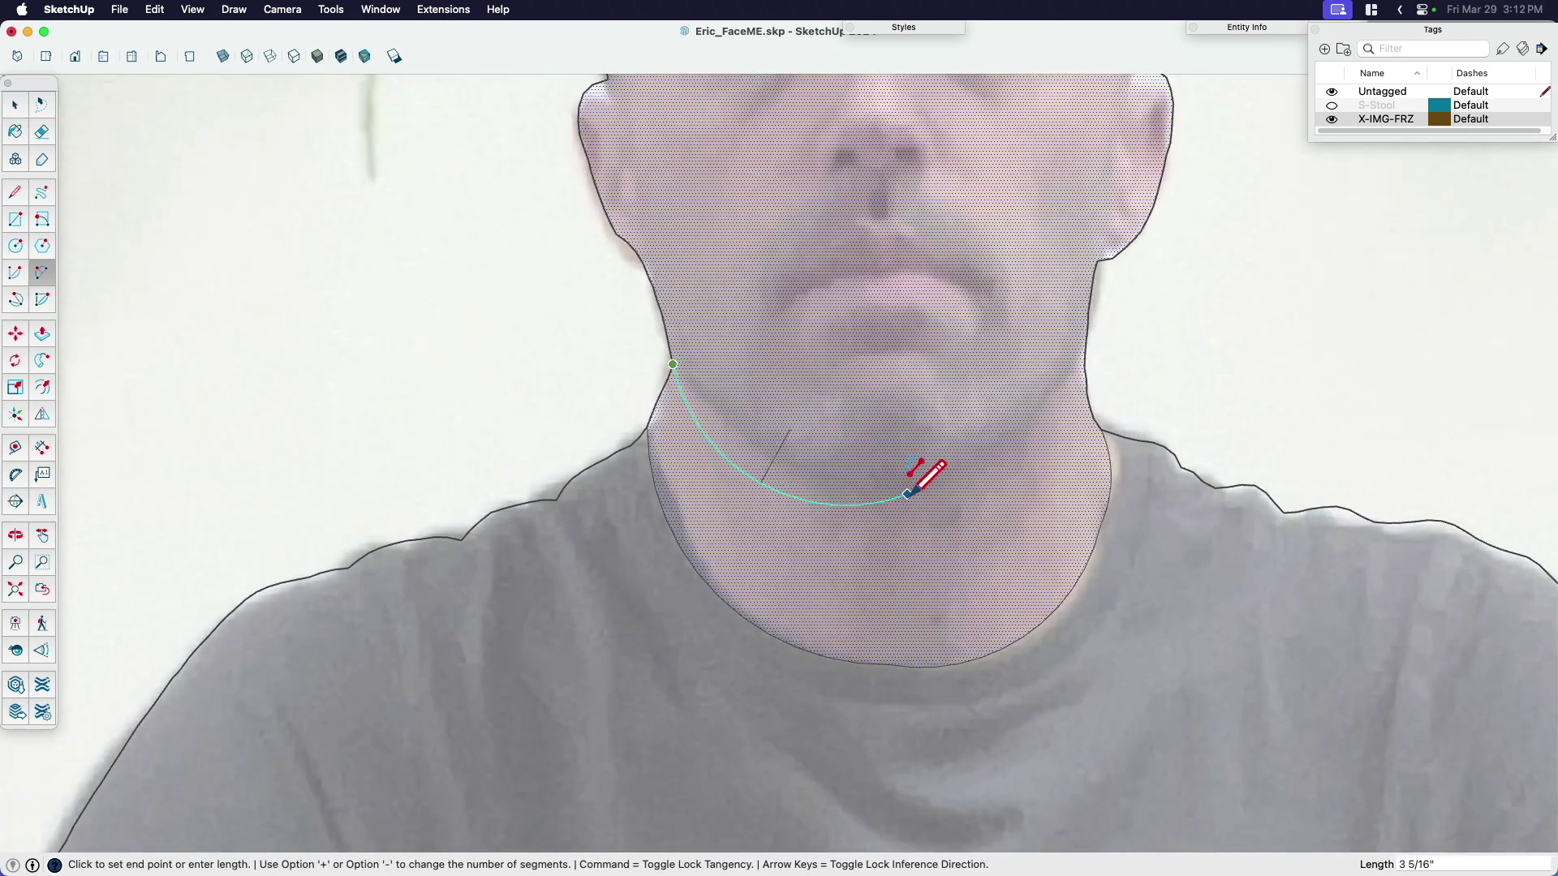
left_click(829, 476)
scroll(739, 459, "up", 2)
left_click(743, 421)
Continue the jawline with two arcs from the chin to the head outline on the photo's right, the last with about 1/8" bulge
scroll(896, 428, "down", 3)
left_click(850, 479)
scroll(1055, 453, "up", 3)
left_click(1054, 453)
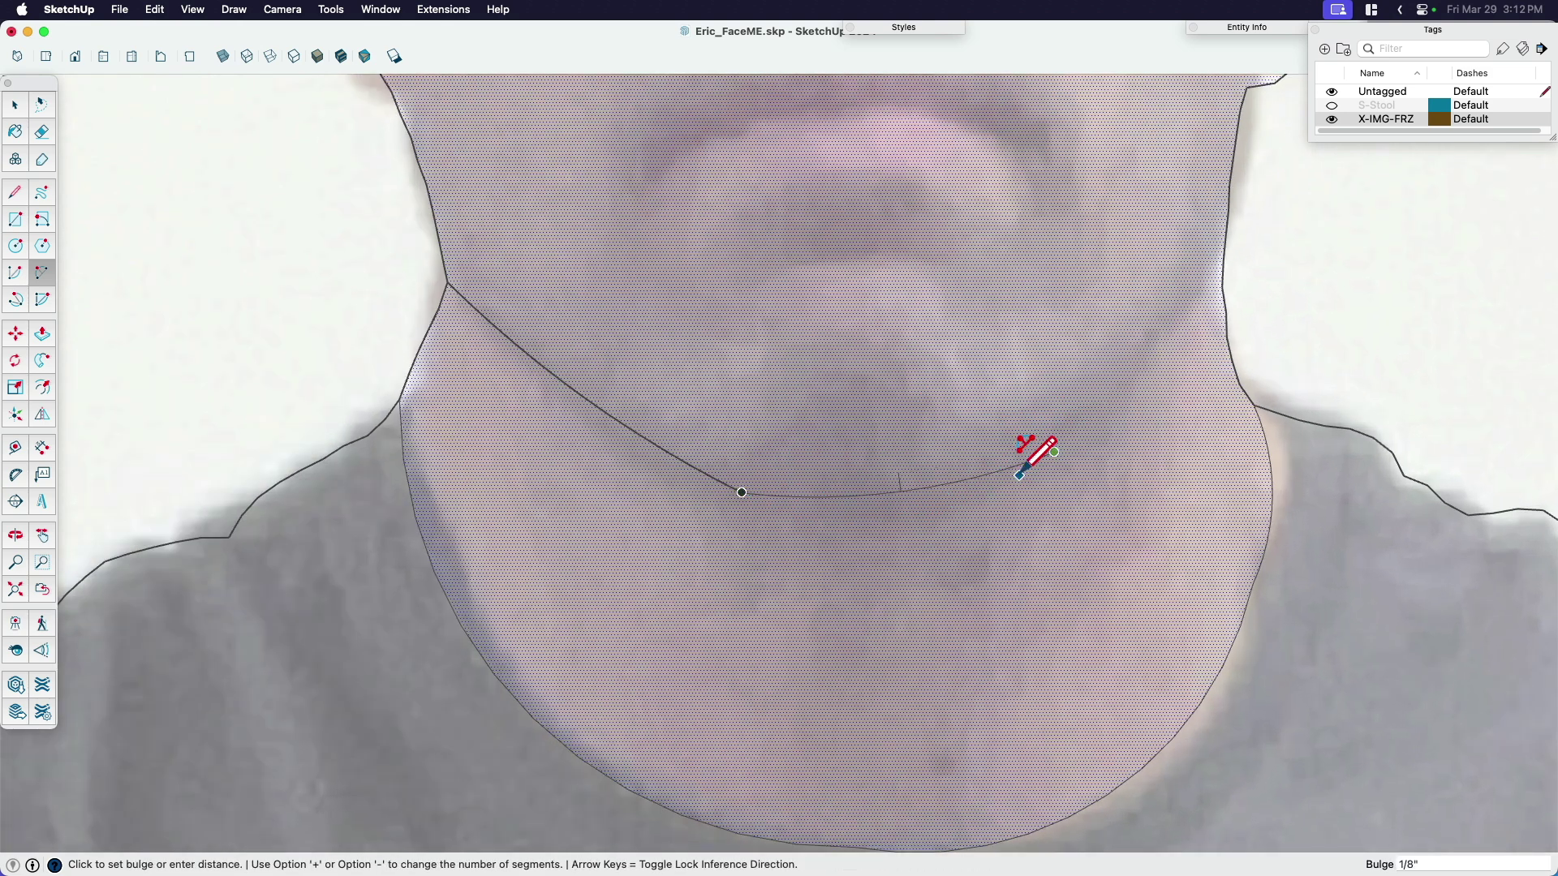
left_click(966, 499)
left_click(1054, 452)
left_click(1228, 210)
left_click(1123, 388)
scroll(931, 546, "down", 5)
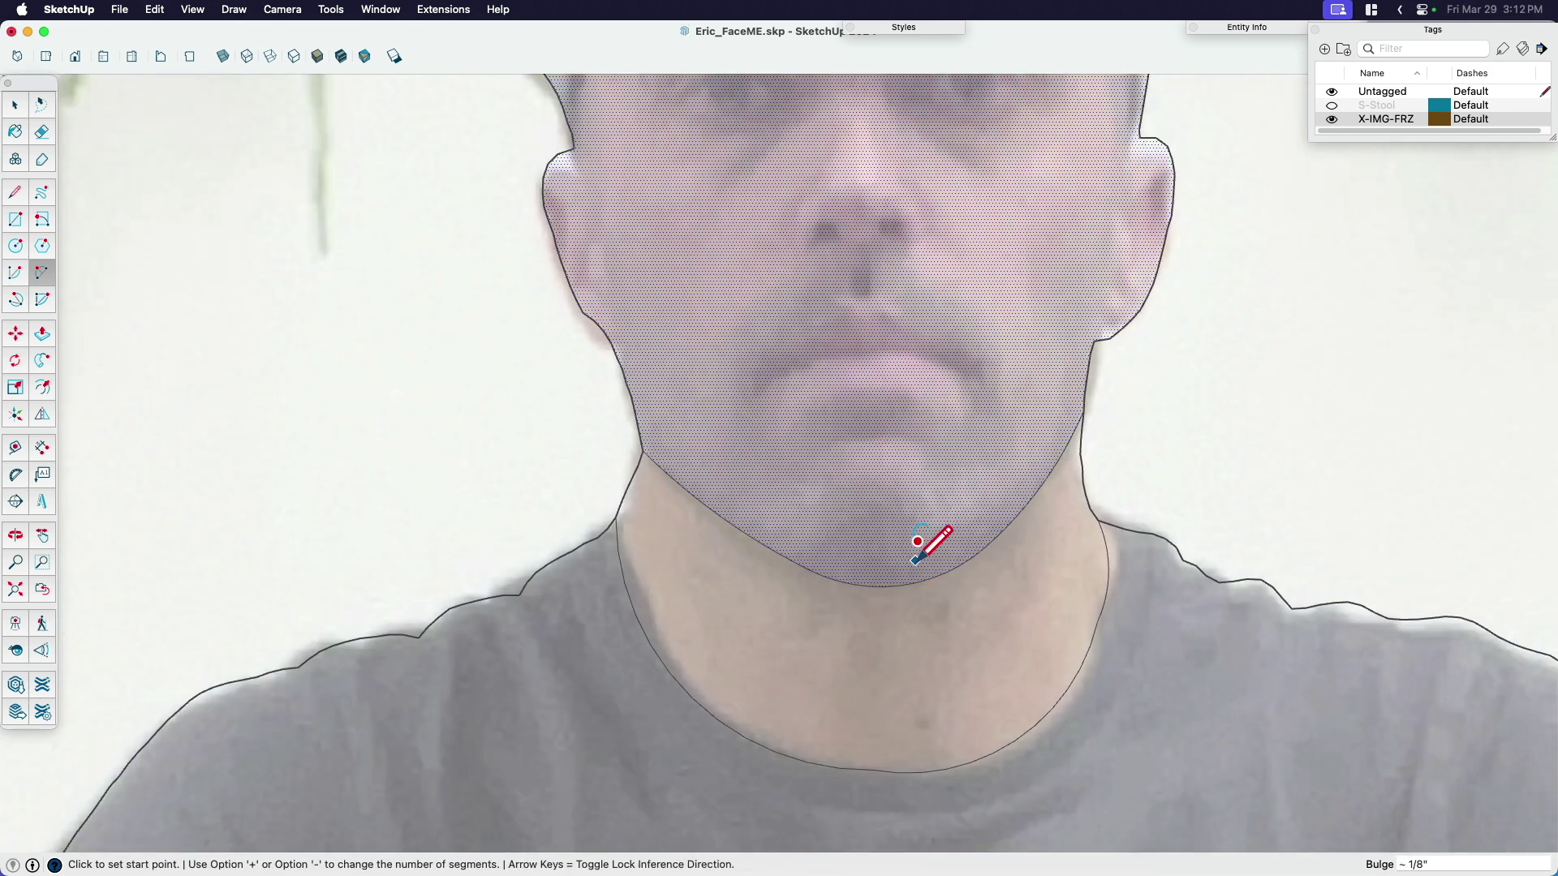
Separate both ears from the face with straight lines, about 2 7/16" long on the photo's right and about 2 5/16" on its left
scroll(1055, 353, "up", 3)
key("l")
left_click(984, 464)
scroll(1050, 230, "up", 3)
left_click(1022, 274)
scroll(1006, 317, "down", 3)
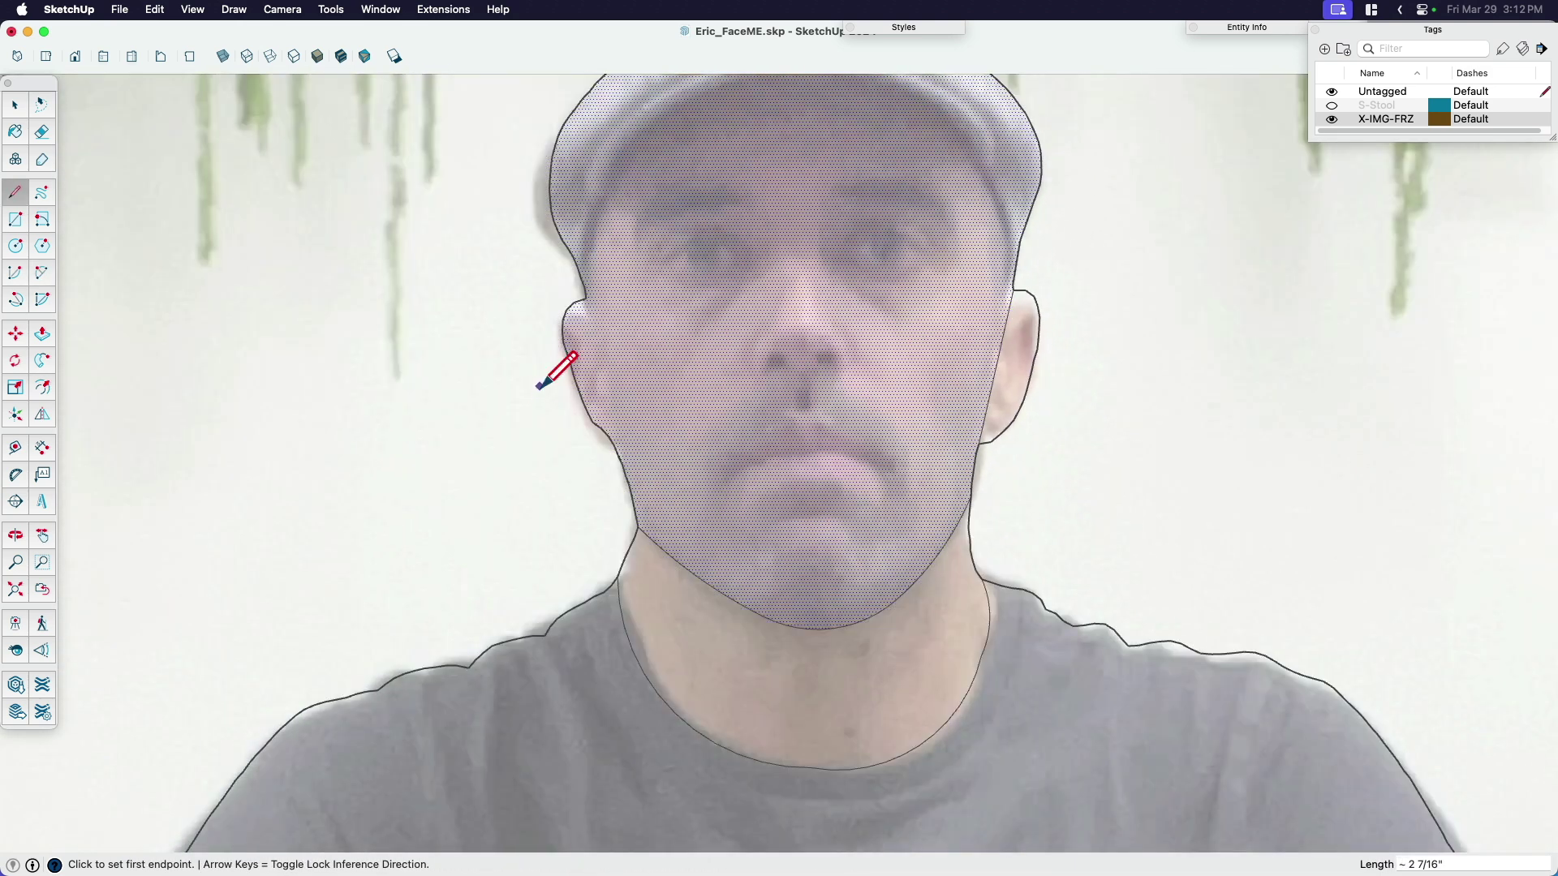
left_click(614, 445)
left_click(583, 296)
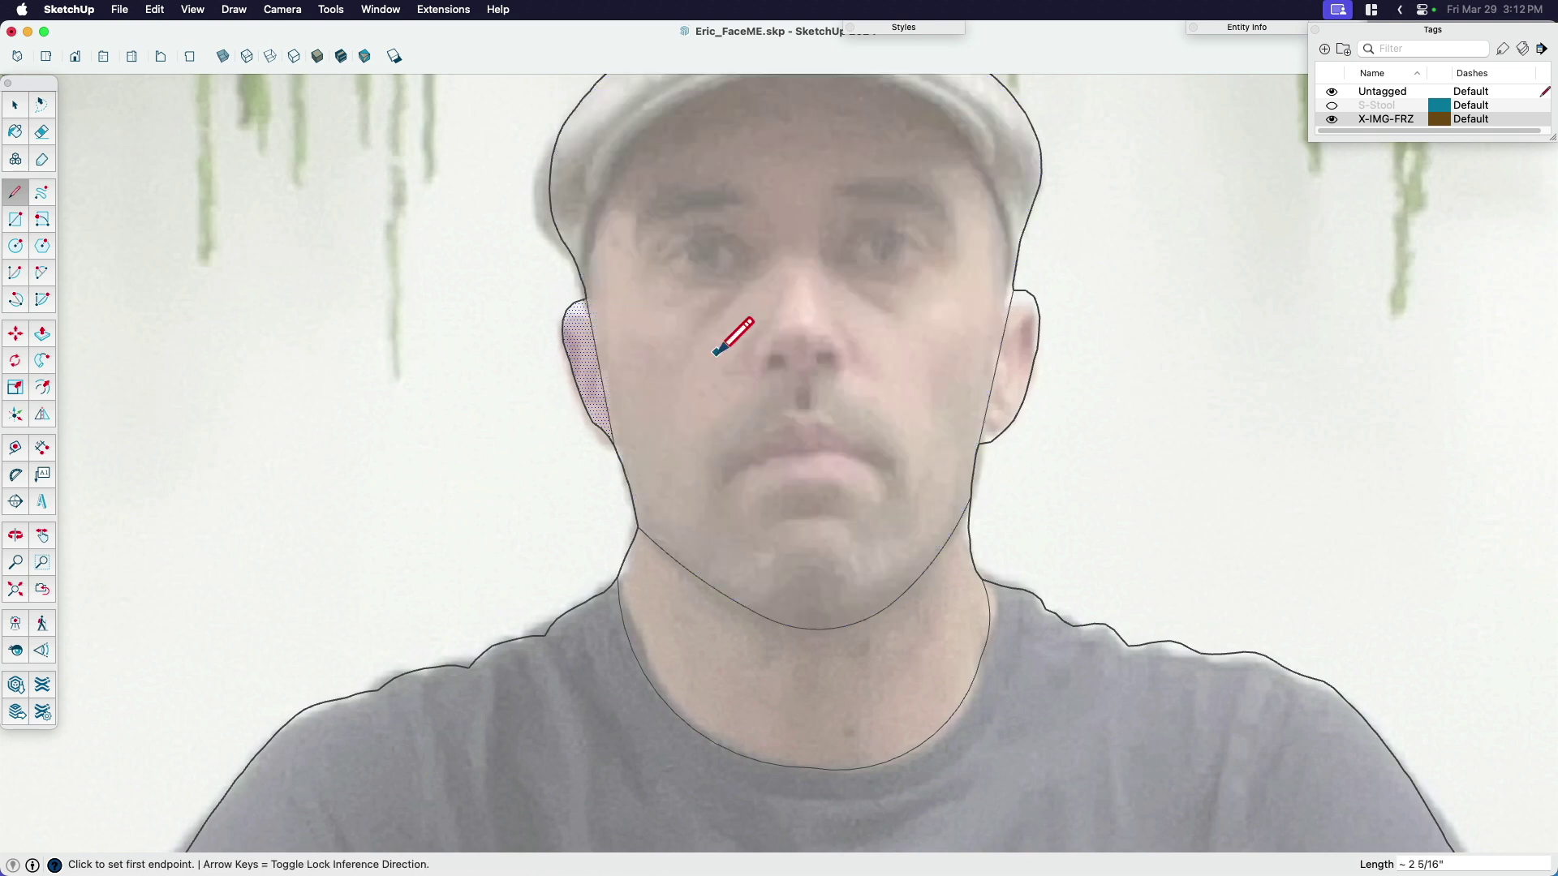
Select the combined face-and-cap region to check how the head is divided
scroll(755, 373, "down", 3)
key("space")
key("e")
scroll(1039, 273, "down", 3)
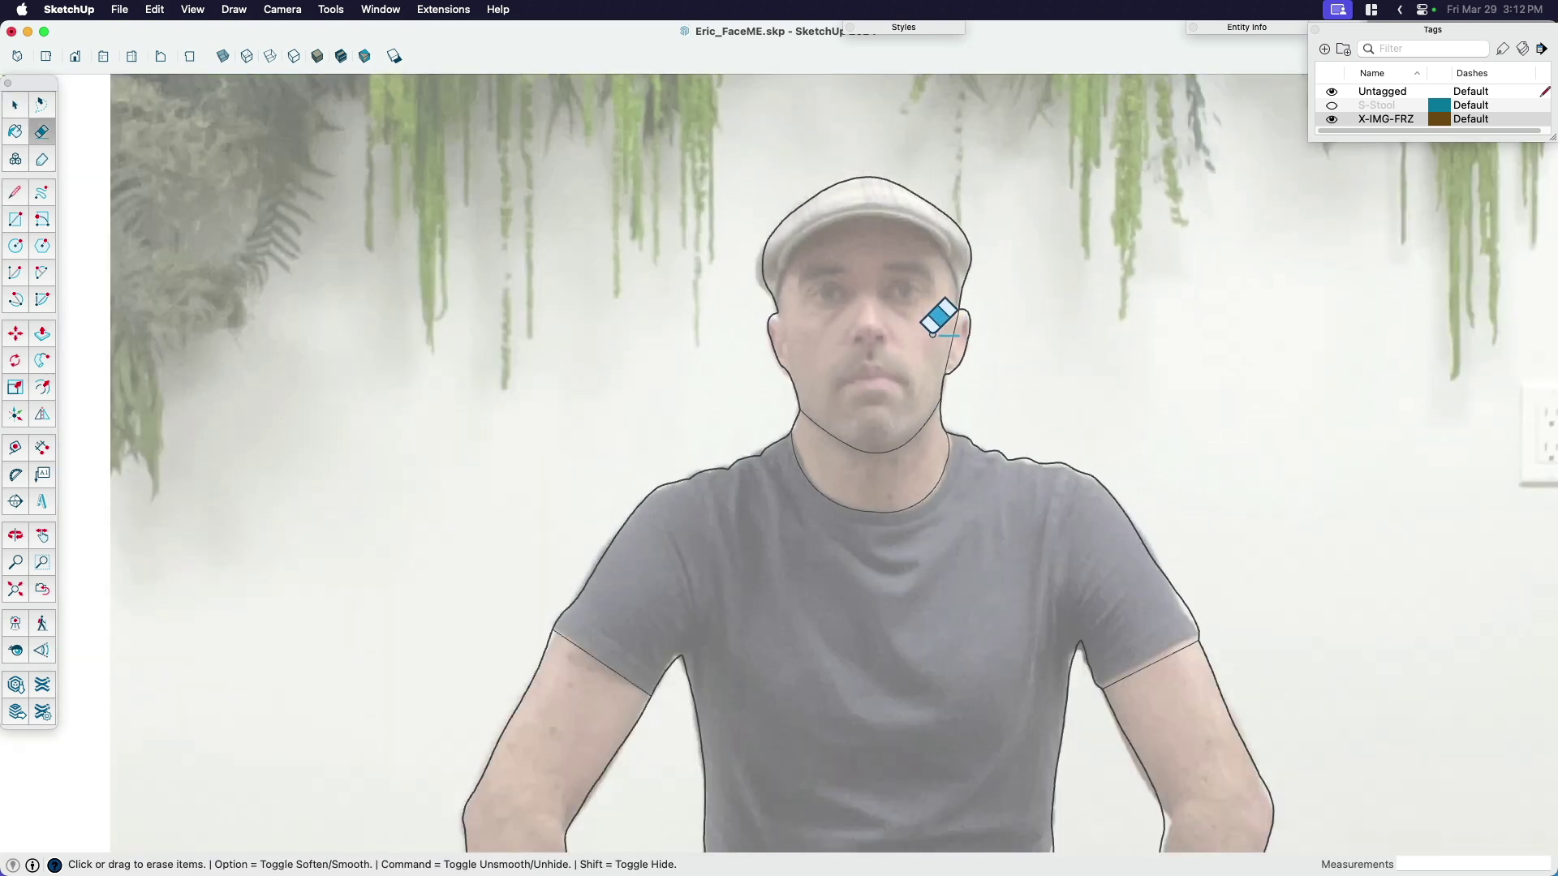
key("space")
left_click(849, 271)
scroll(891, 211, "down", 3)
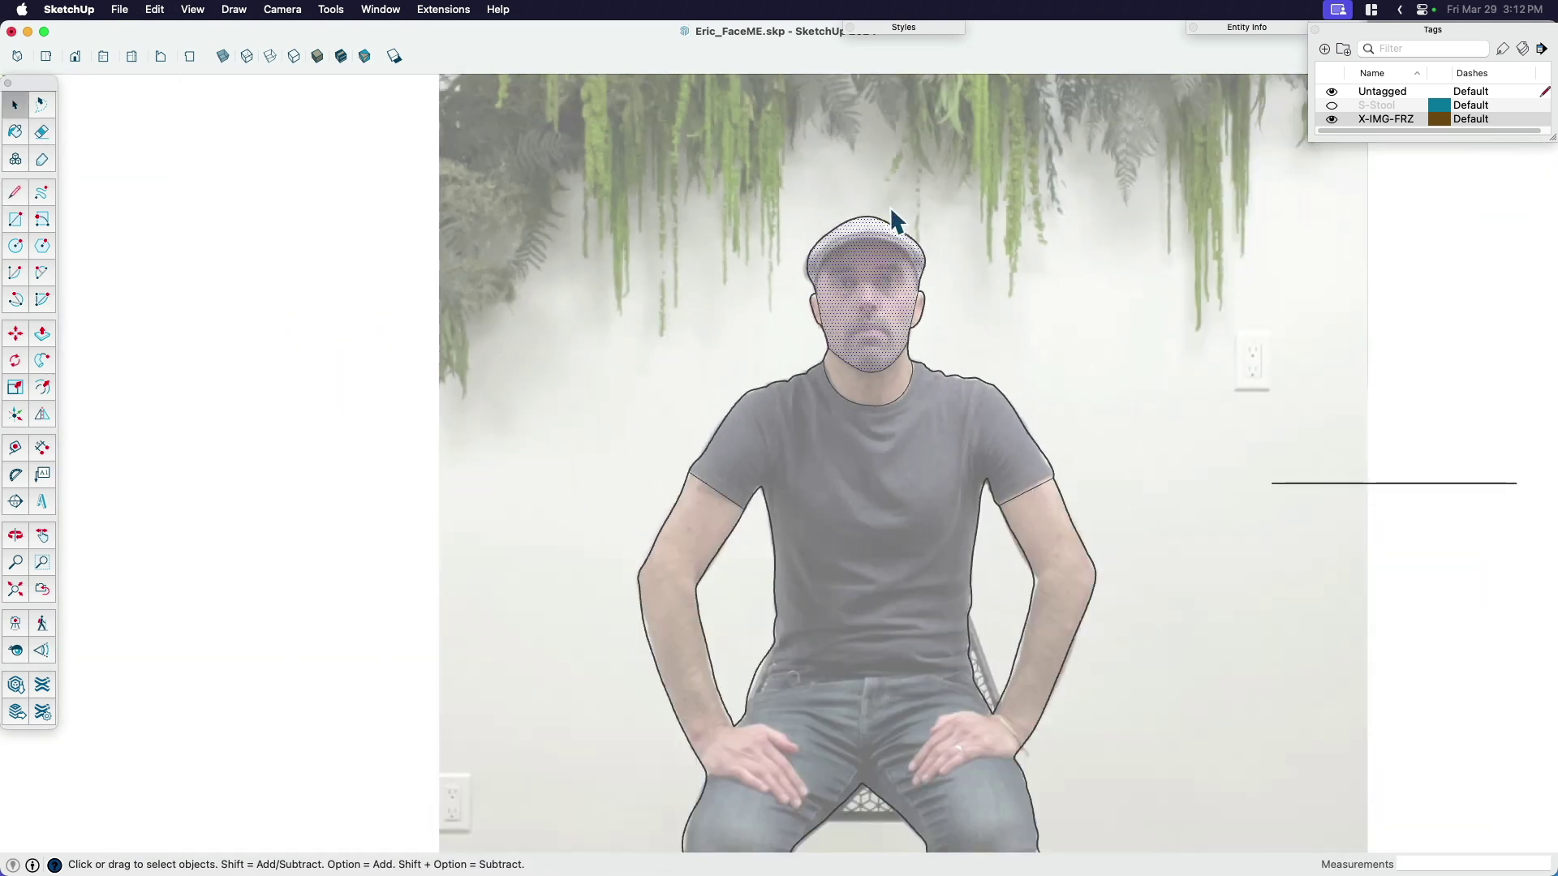
Draw a freehand curve along the underside of the cap brim, from one side of the head to the other
scroll(885, 213, "up", 6)
scroll(880, 217, "up", 2)
key("a")
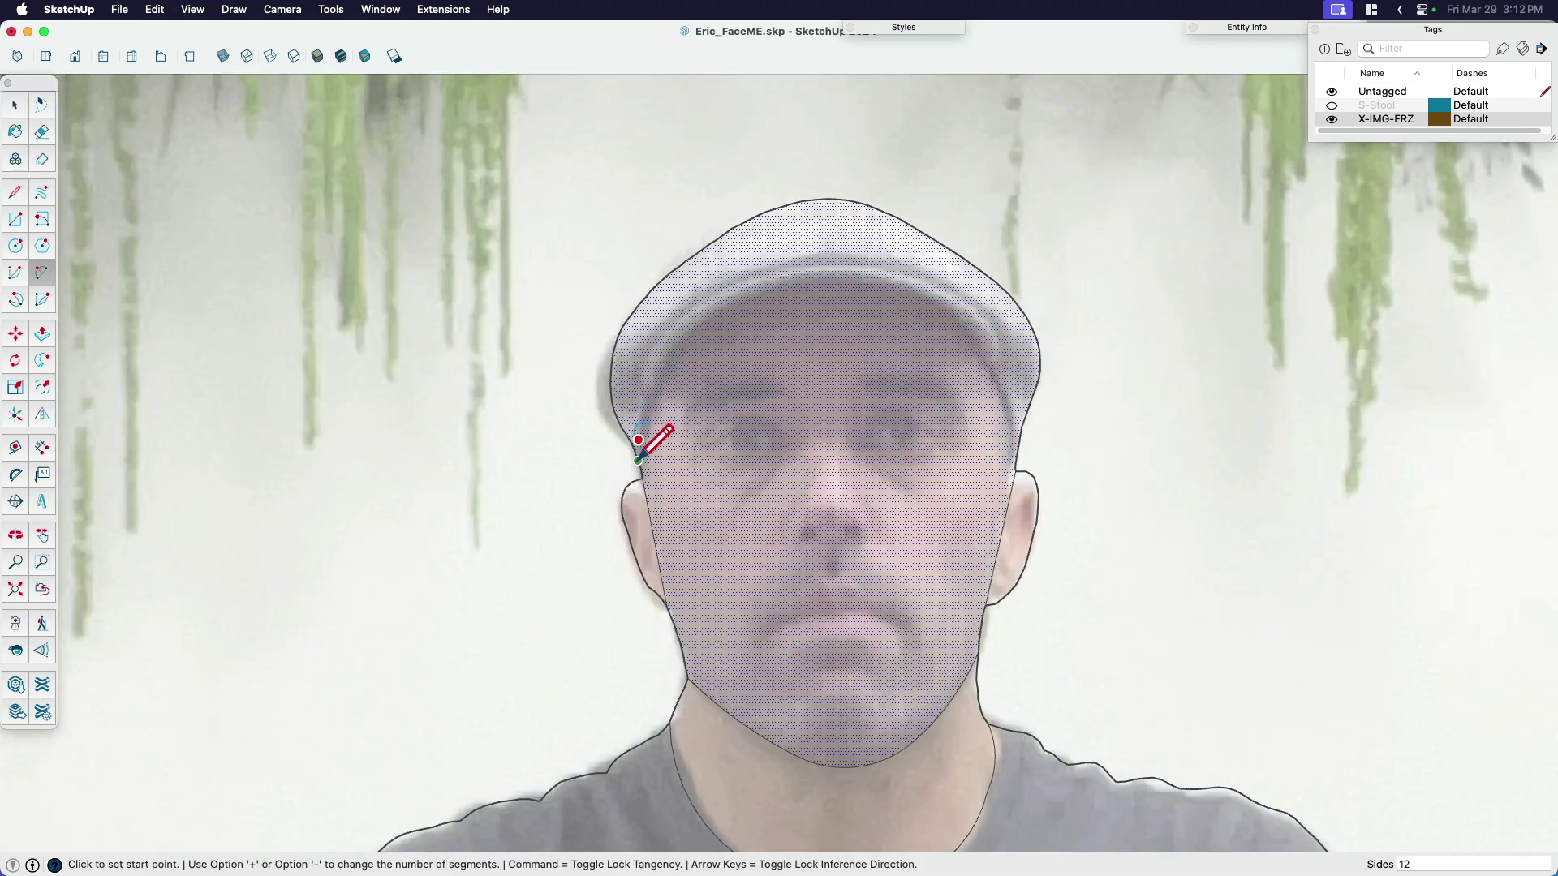
key("space")
key("shift+f")
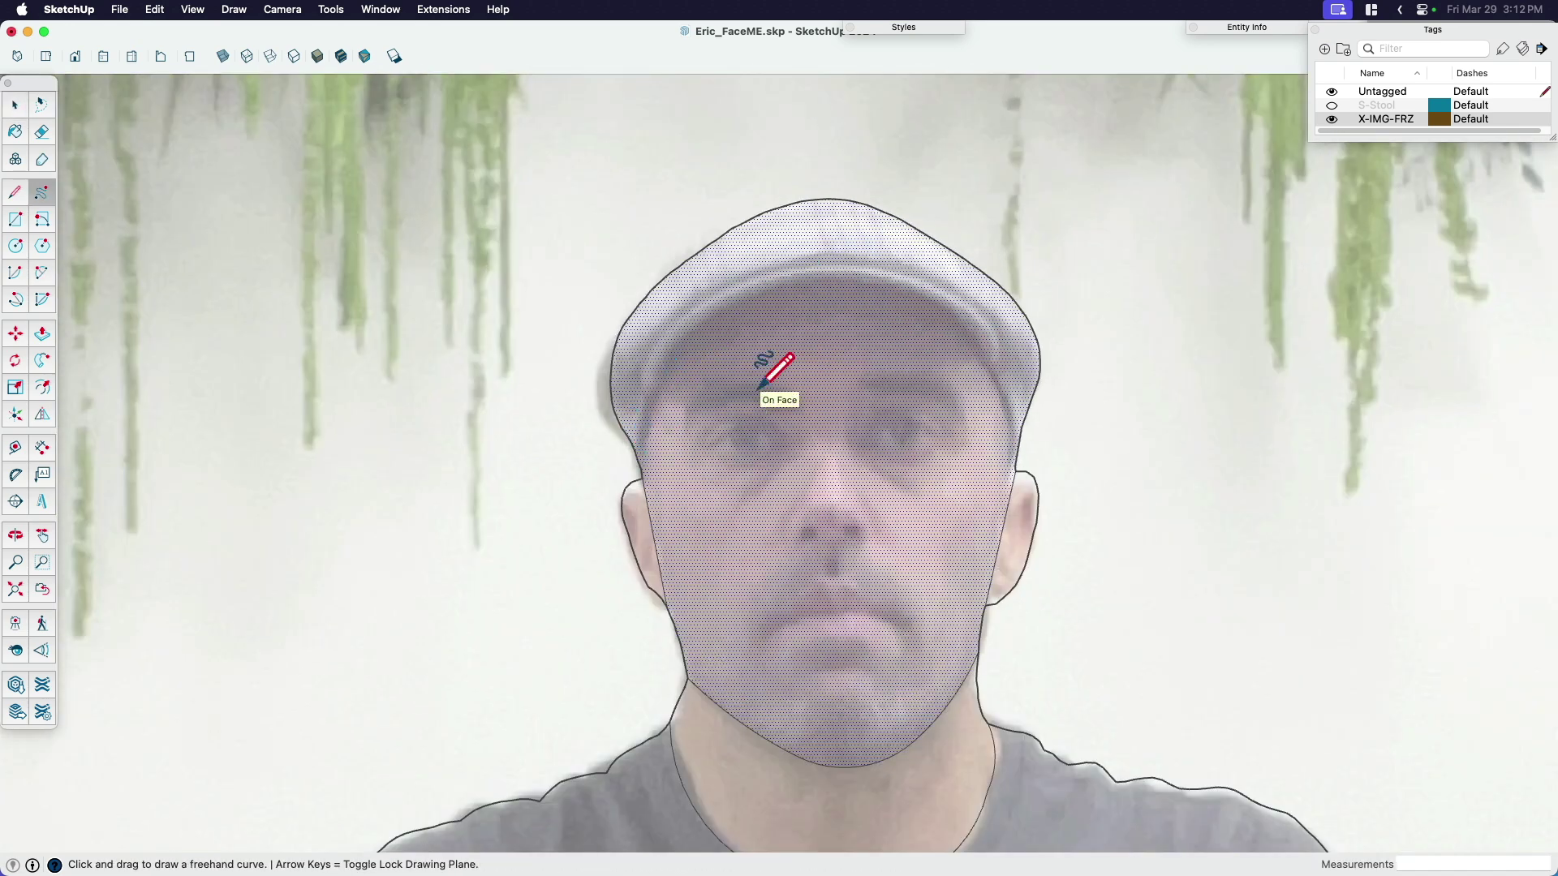
mouse_move(1015, 465)
left_mouse_down()
mouse_move(946, 323)
mouse_move(872, 288)
mouse_move(737, 300)
left_mouse_up()
left_click_drag(640, 455, 641, 453)
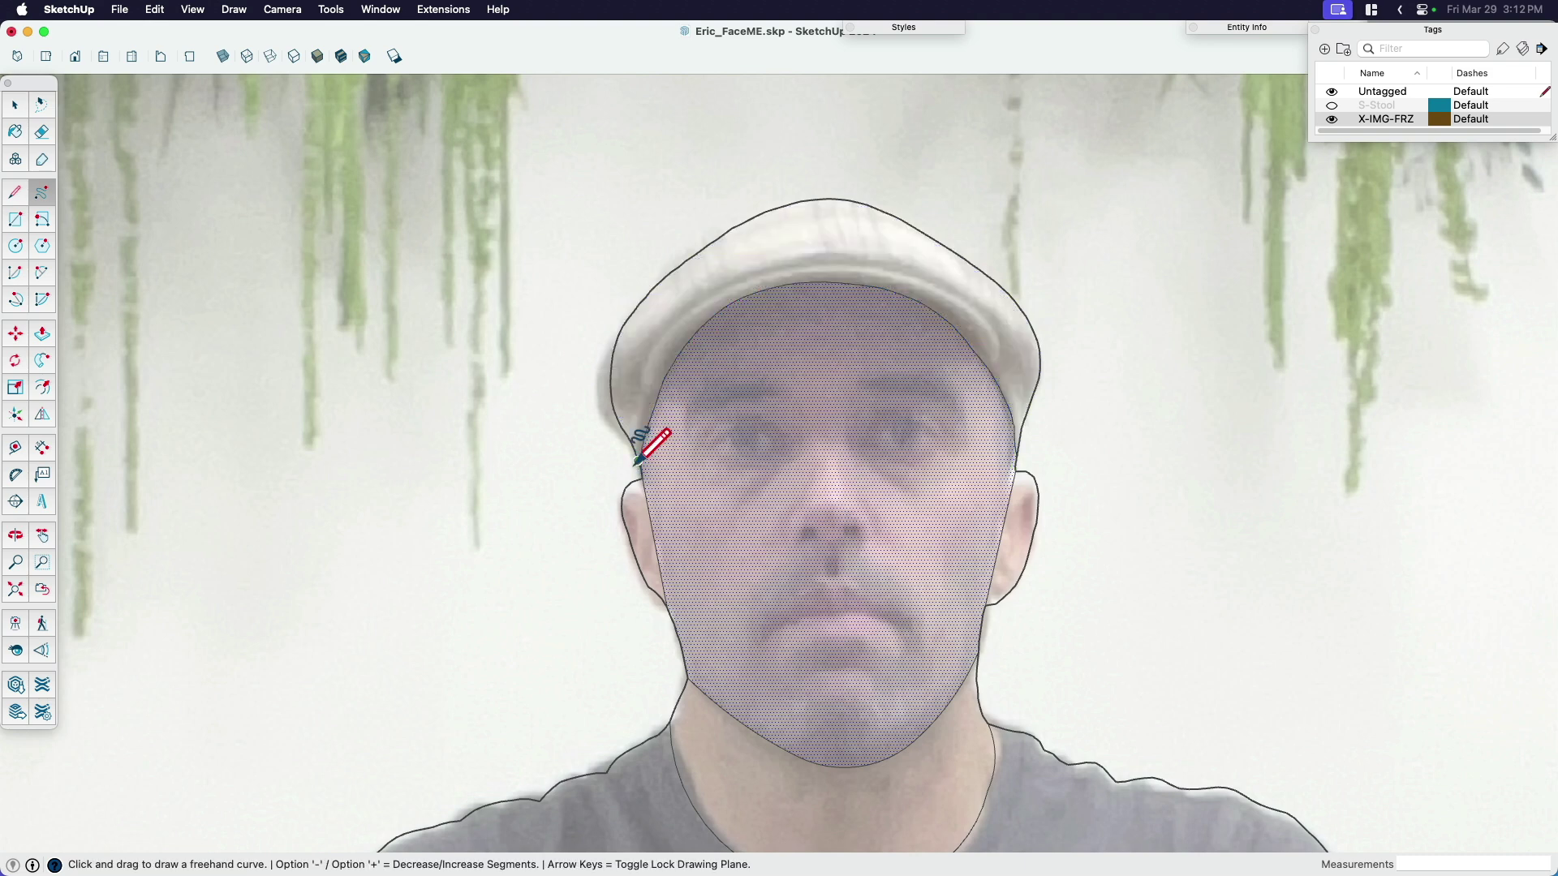
Draw a second freehand curve along the upper edge of the cap brim, ending on the brim's lower curve at both sides
left_click_drag(987, 368, 1001, 363)
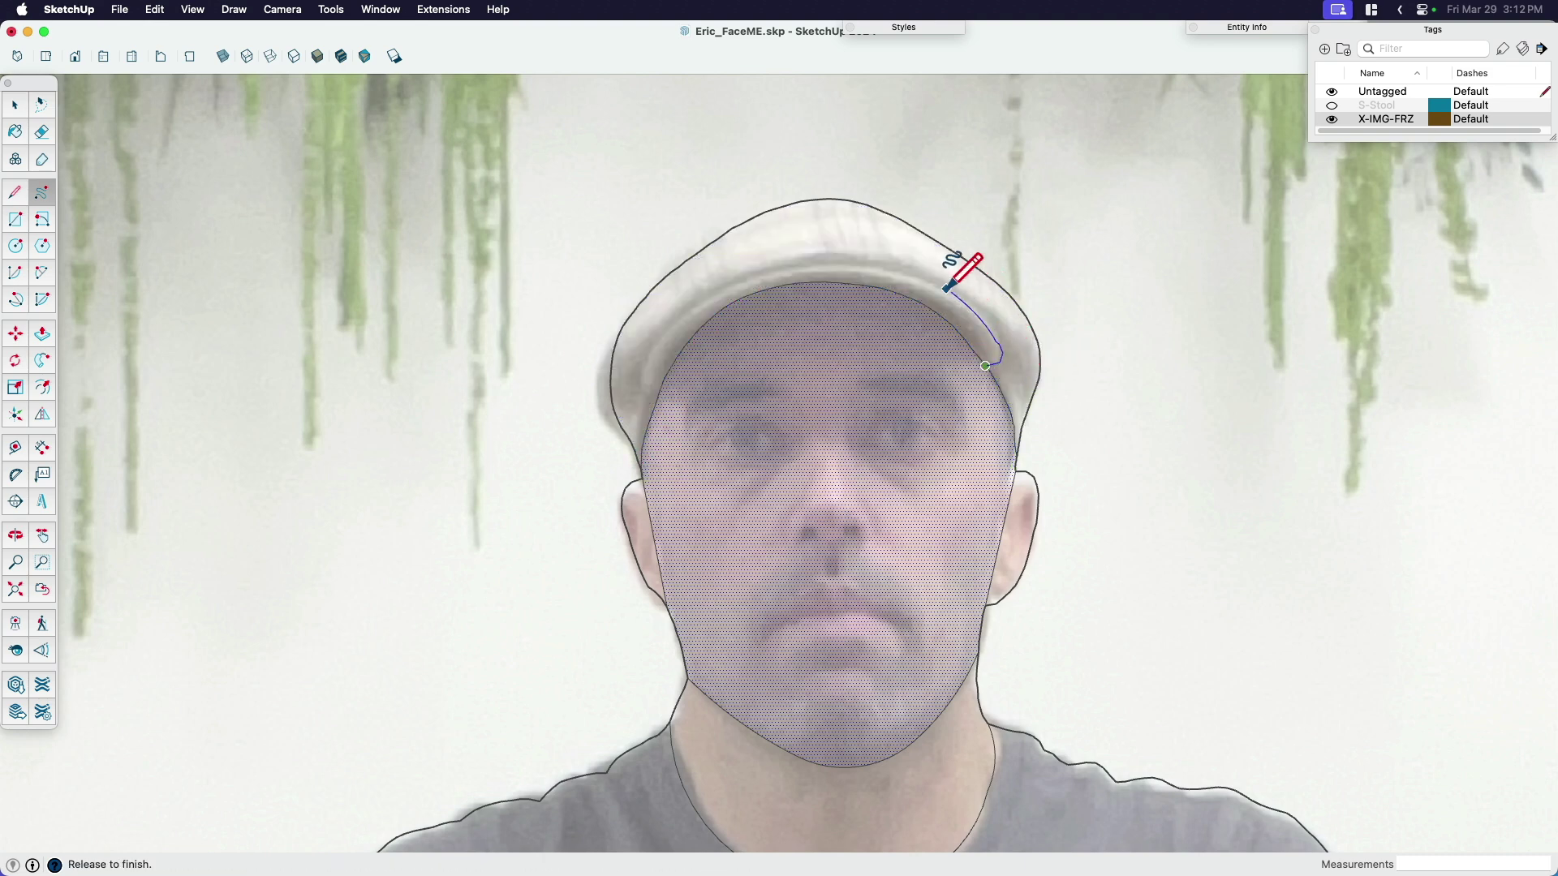
left_click_drag(817, 266, 694, 301)
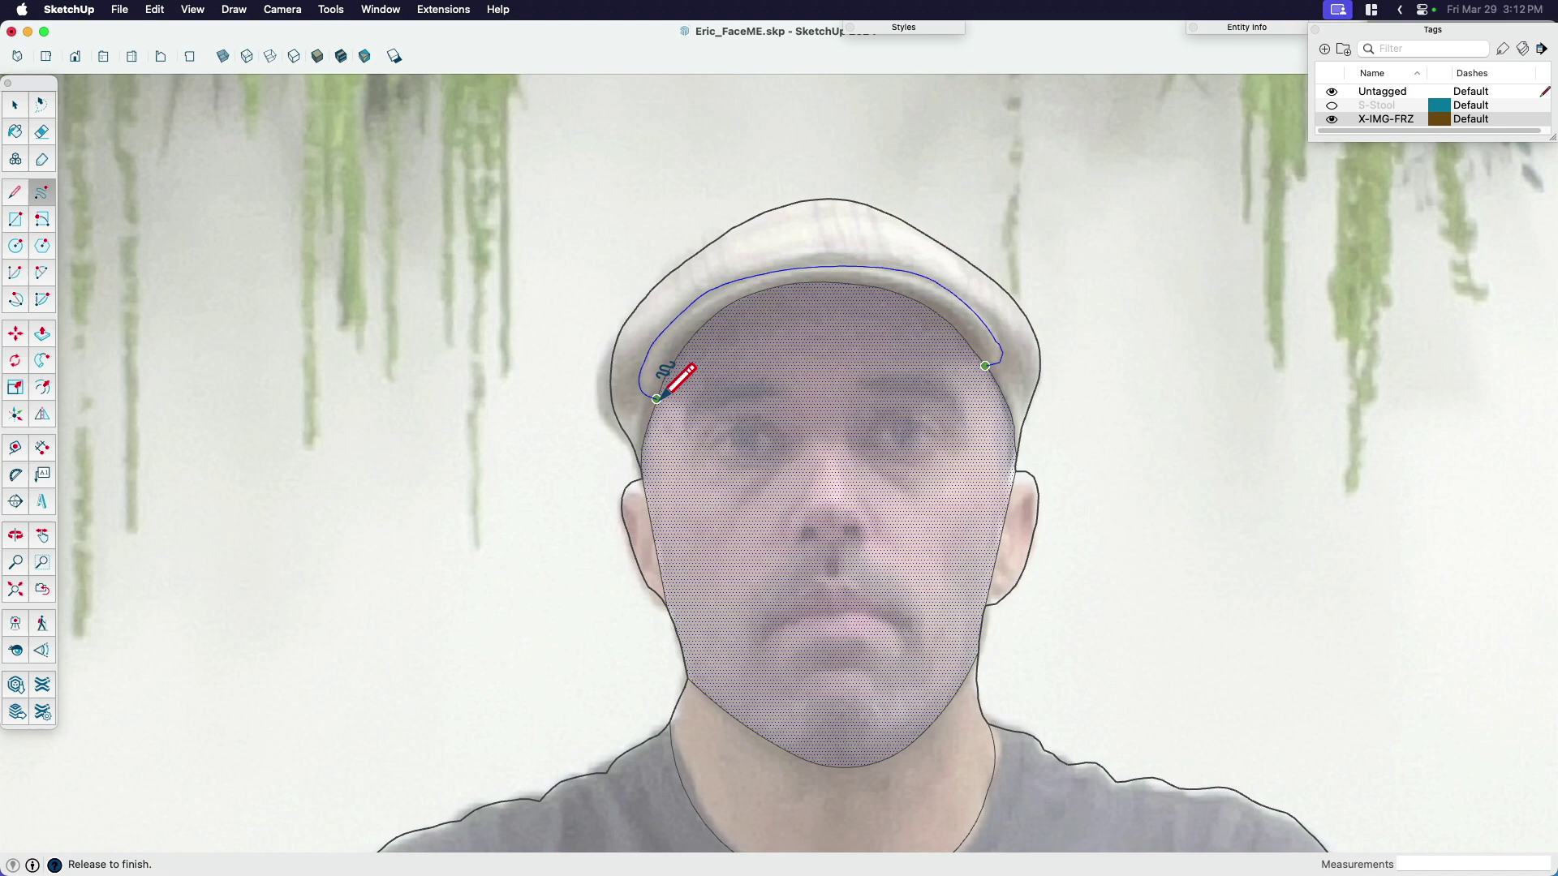
left_click_drag(657, 398, 660, 390)
Trace both hands freehand where they rest on the jeans, from outer wrist around the fingers to inner wrist
scroll(834, 243, "down", 6)
scroll(1000, 554, "up", 10)
mouse_move(1001, 554)
left_mouse_down()
mouse_move(887, 557)
mouse_move(838, 602)
left_mouse_up()
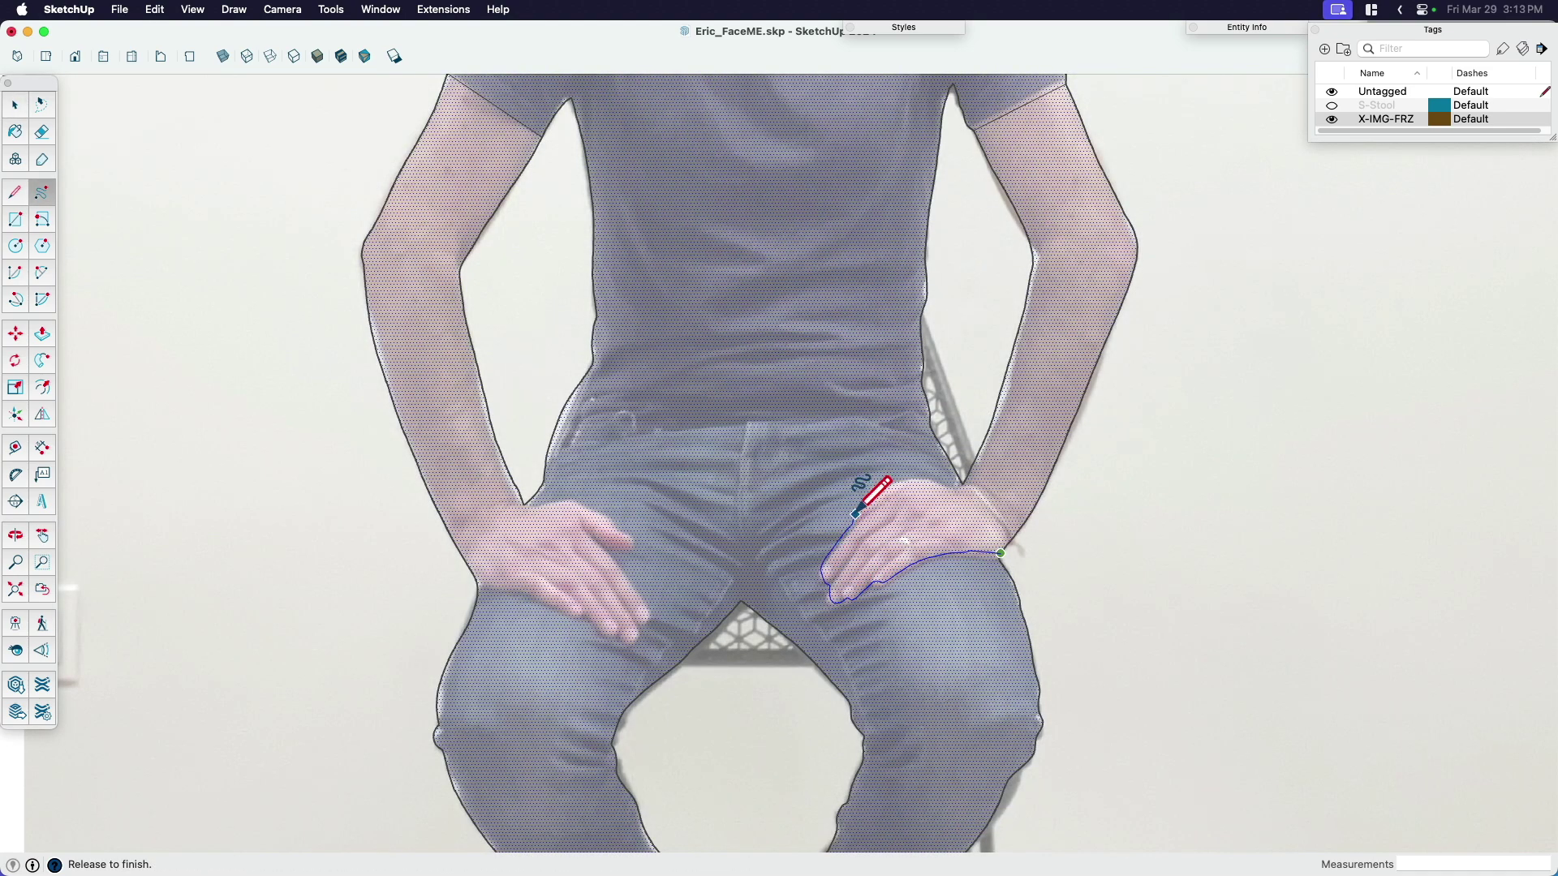
left_click_drag(943, 481, 962, 484)
left_click_drag(473, 575, 525, 595)
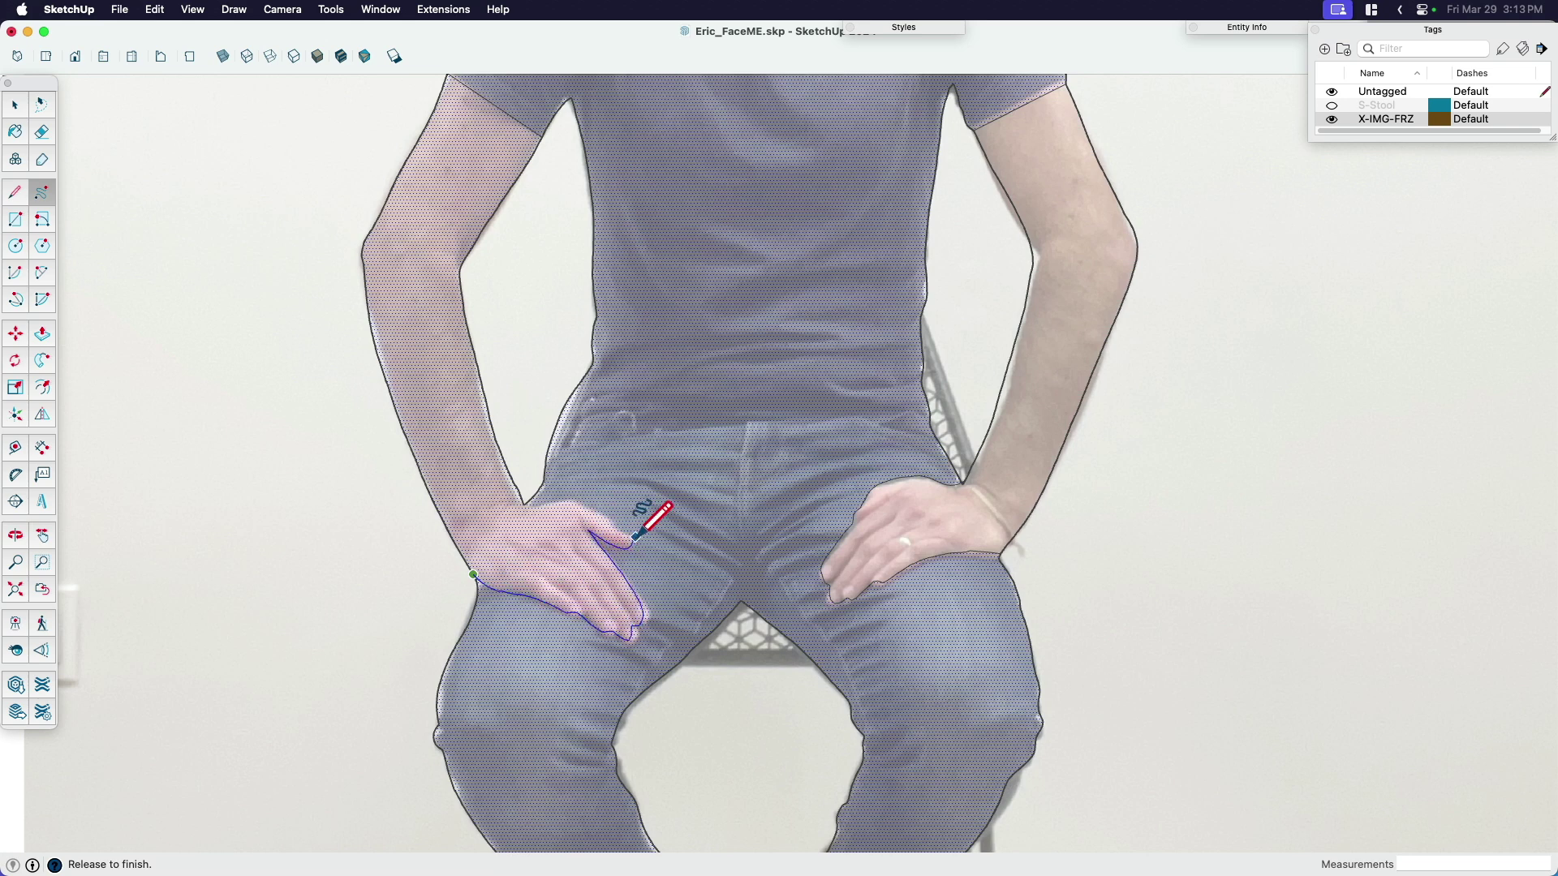
left_click_drag(558, 495, 558, 496)
Draw freehand curves along the shirt hem across the waist and along the trouser cuff on the photo's right
left_click_drag(930, 418, 565, 414)
scroll(689, 333, "down", 3)
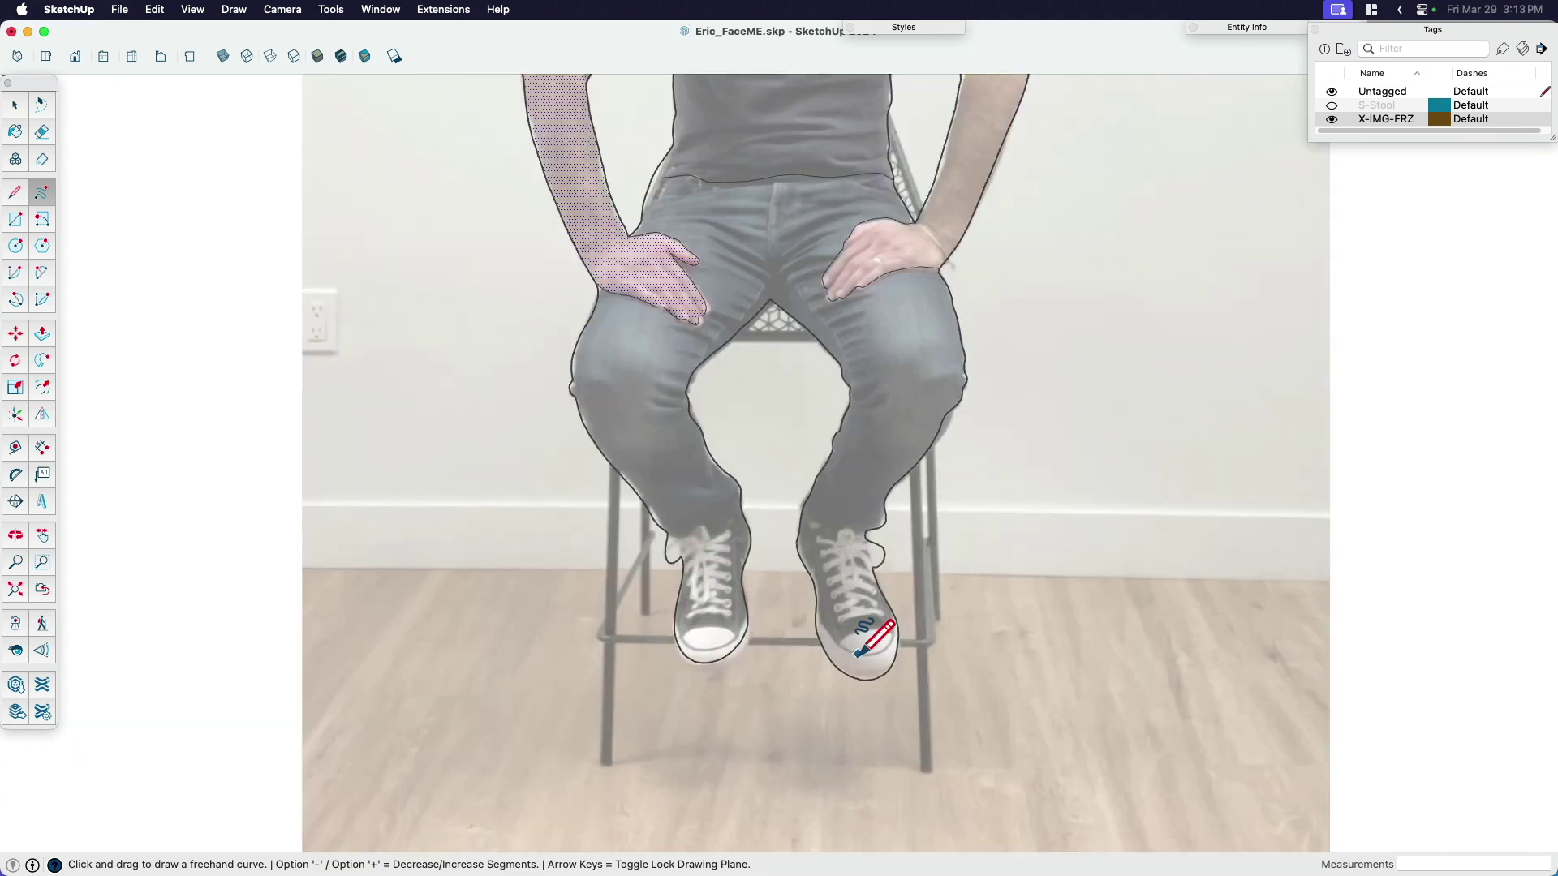
scroll(803, 389, "up", 3)
left_click_drag(865, 428, 759, 396)
Draw freehand curves across both shoes along the upper edges of the white toe caps
left_click_drag(899, 548, 883, 610)
key("Escape")
mouse_move(899, 548)
left_mouse_down()
mouse_move(839, 602)
mouse_move(777, 561)
left_mouse_up()
left_click_drag(654, 599, 544, 572)
Trace the small openings inside the shoelace loops at the outer side of both shoes freehand
key("e")
scroll(560, 543, "up", 3)
key("f")
mouse_move(1192, 309)
left_mouse_down()
mouse_move(1207, 330)
mouse_move(1188, 302)
left_mouse_up()
left_click_drag(490, 313, 486, 291)
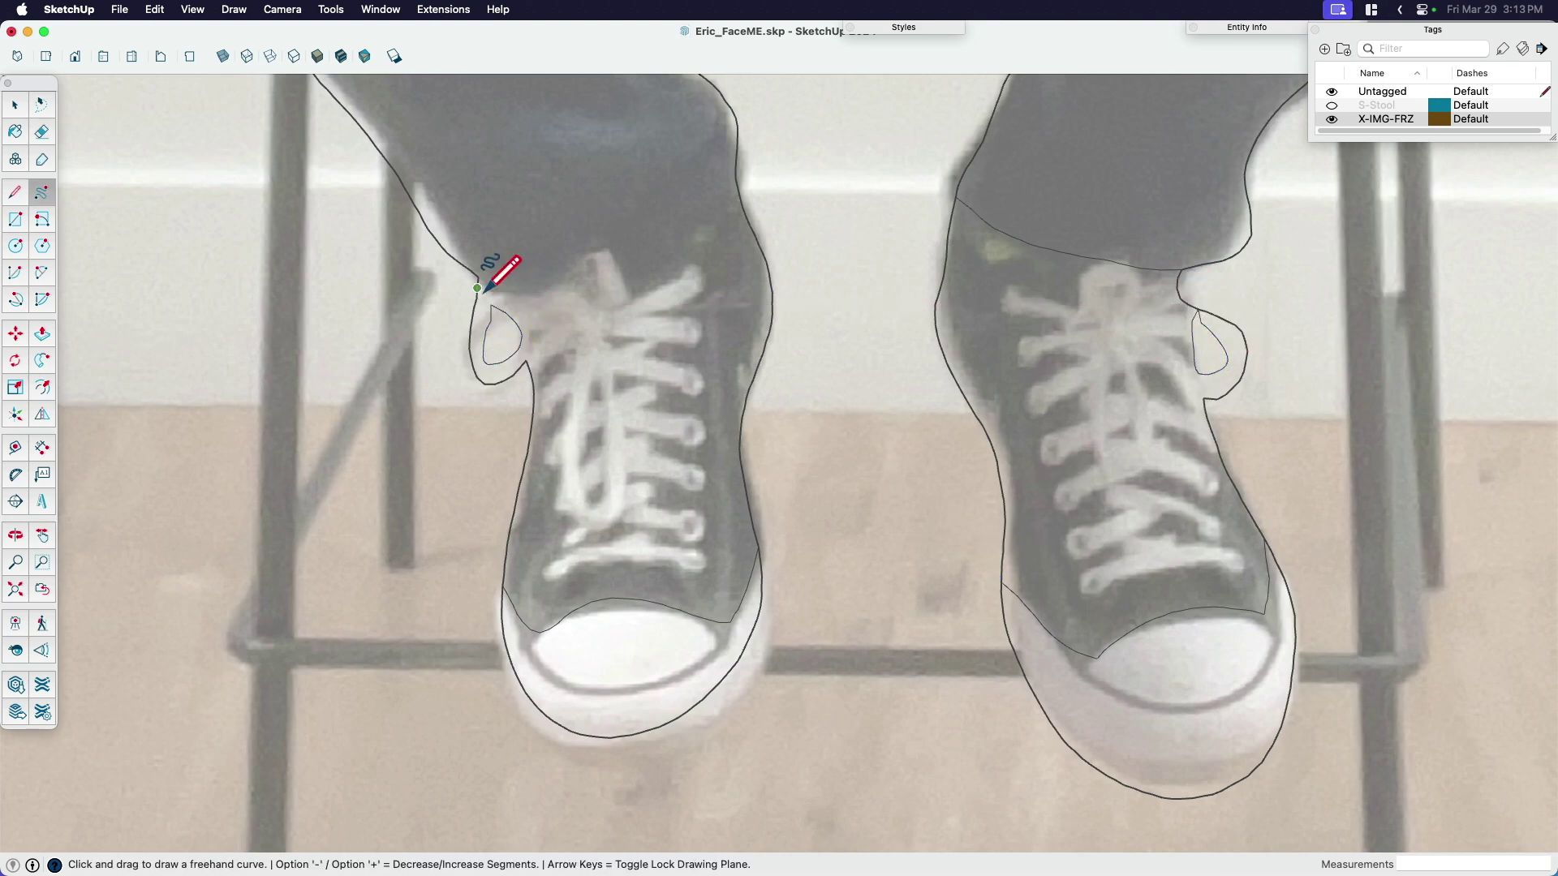
Draw a freehand curve along the trouser cuff above the shoe on the photo's left
key("space")
scroll(1002, 371, "down", 8)
key("f")
scroll(804, 375, "up", 8)
left_click_drag(738, 406, 914, 362)
left_click_drag(957, 287, 958, 288)
Examine the divided silhouette and select the forearm-and-hand faces to check that they are separate
key("space")
scroll(845, 557, "down", 8)
scroll(964, 338, "up", 6)
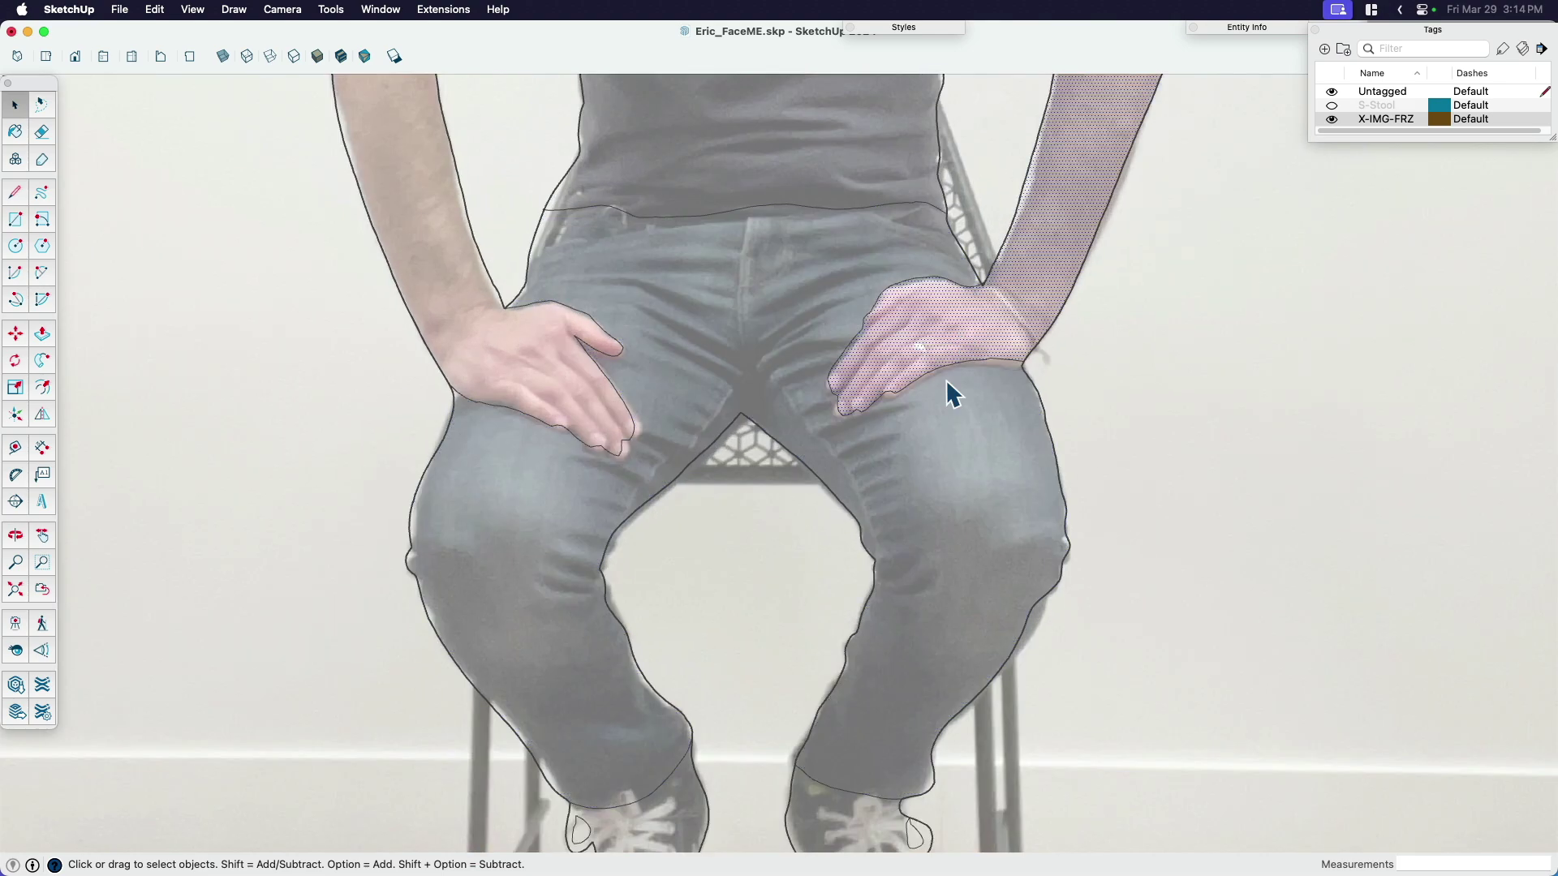
scroll(757, 243, "down", 4)
scroll(925, 226, "up", 4)
scroll(925, 225, "up", 2)
left_click(401, 260)
scroll(795, 398, "down", 6)
scroll(835, 367, "down", 1)
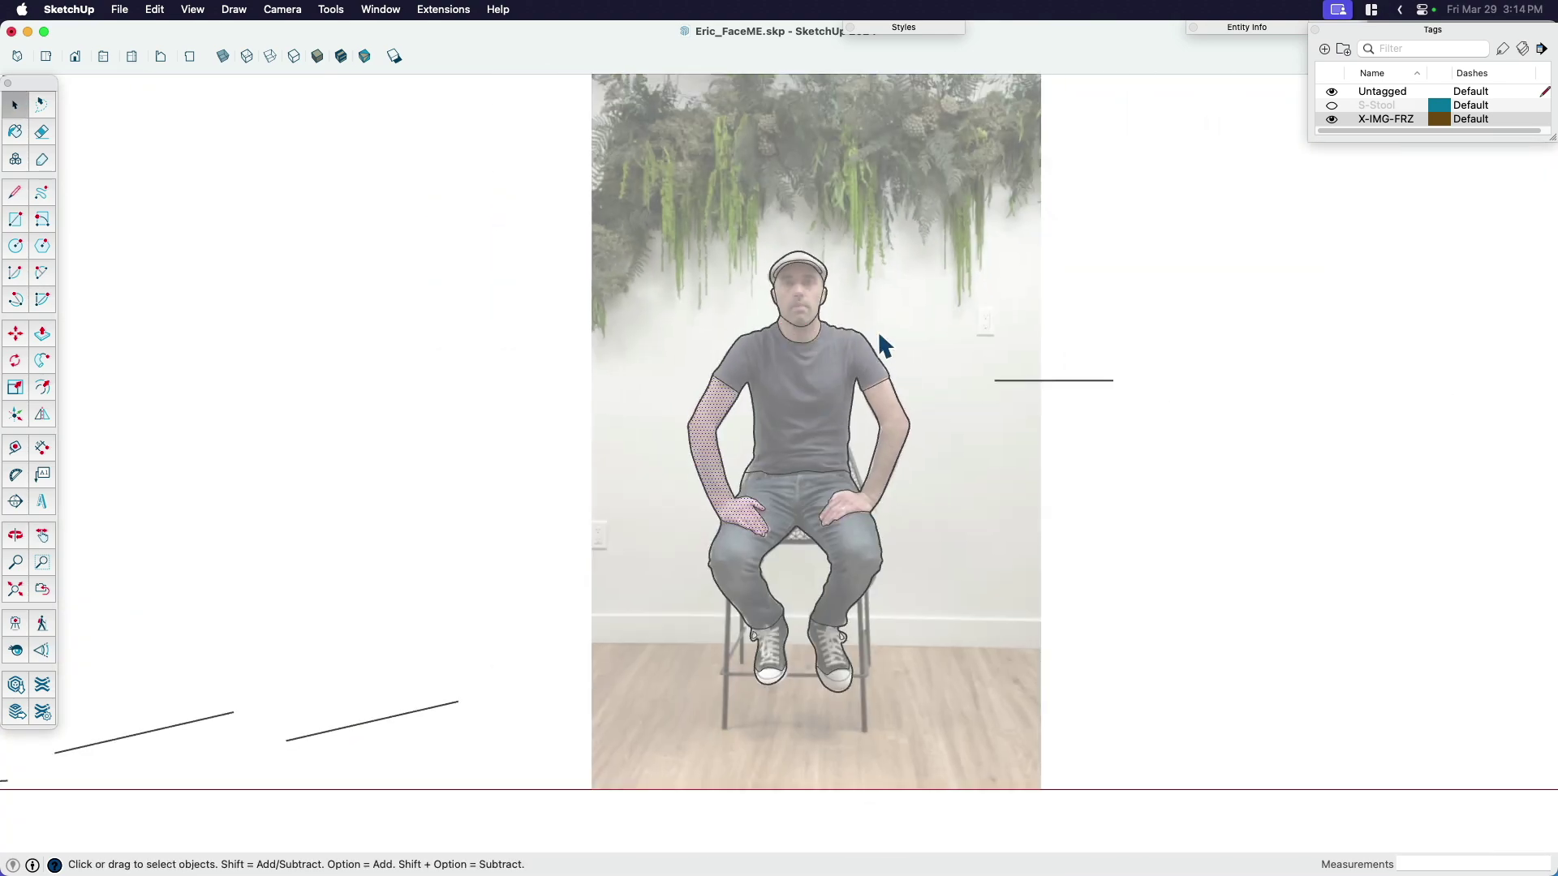
Toggle the X-IMG-FRZ tag's visibility, and move the visible reference photo sideways so it sits beside the silhouette
left_click(1332, 119)
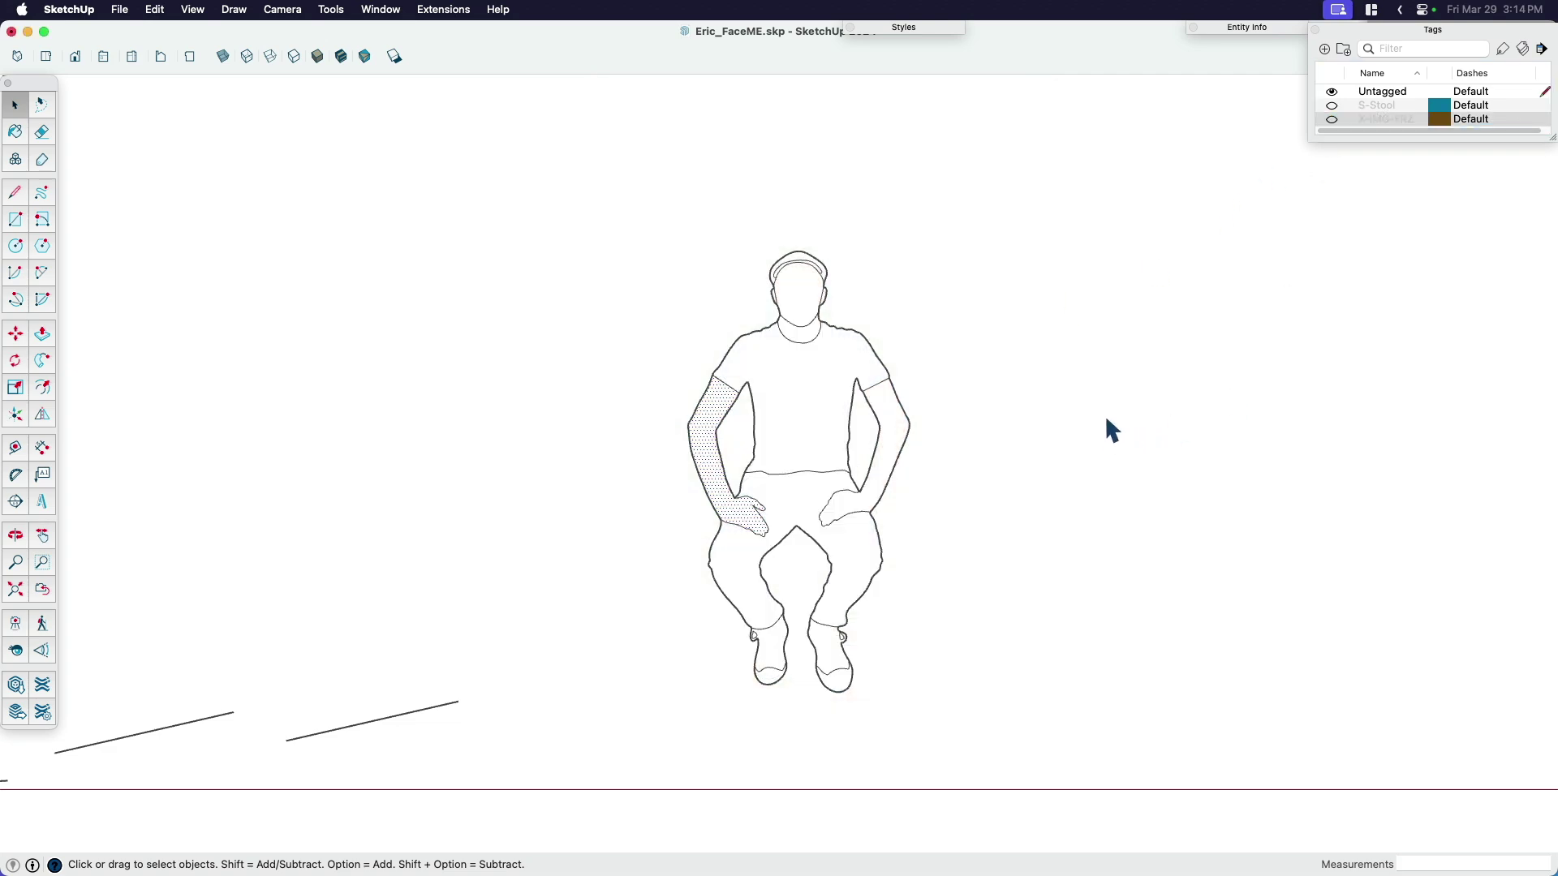
key("super+z")
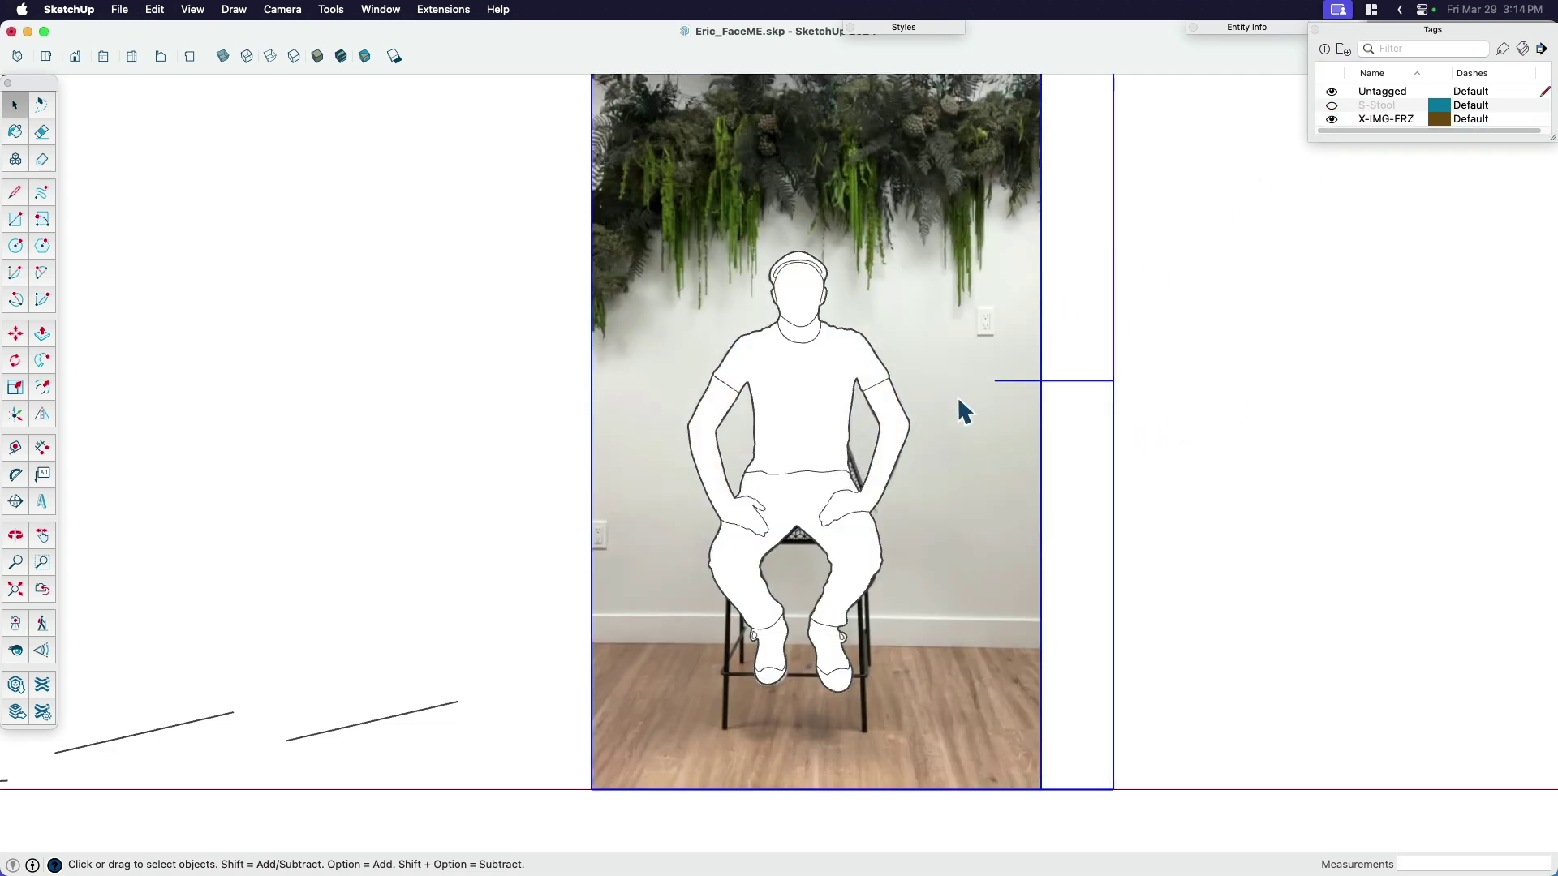
scroll(958, 397, "down", 2)
key("m")
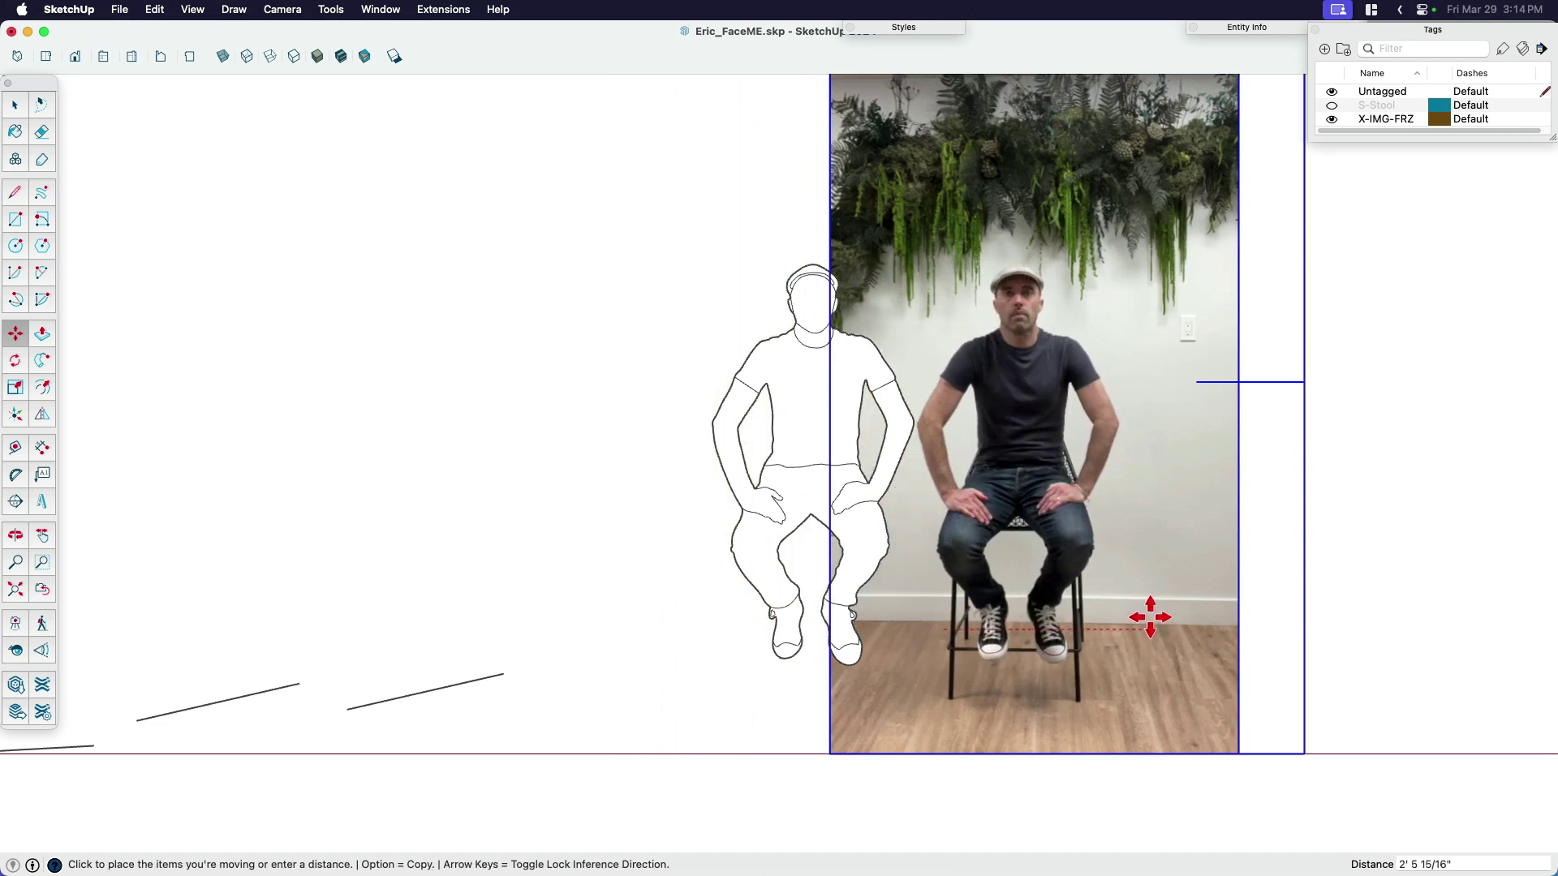
left_click(1199, 619)
key("space")
scroll(915, 524, "up", 1)
middle_click_drag(915, 523, 999, 521, "shift")
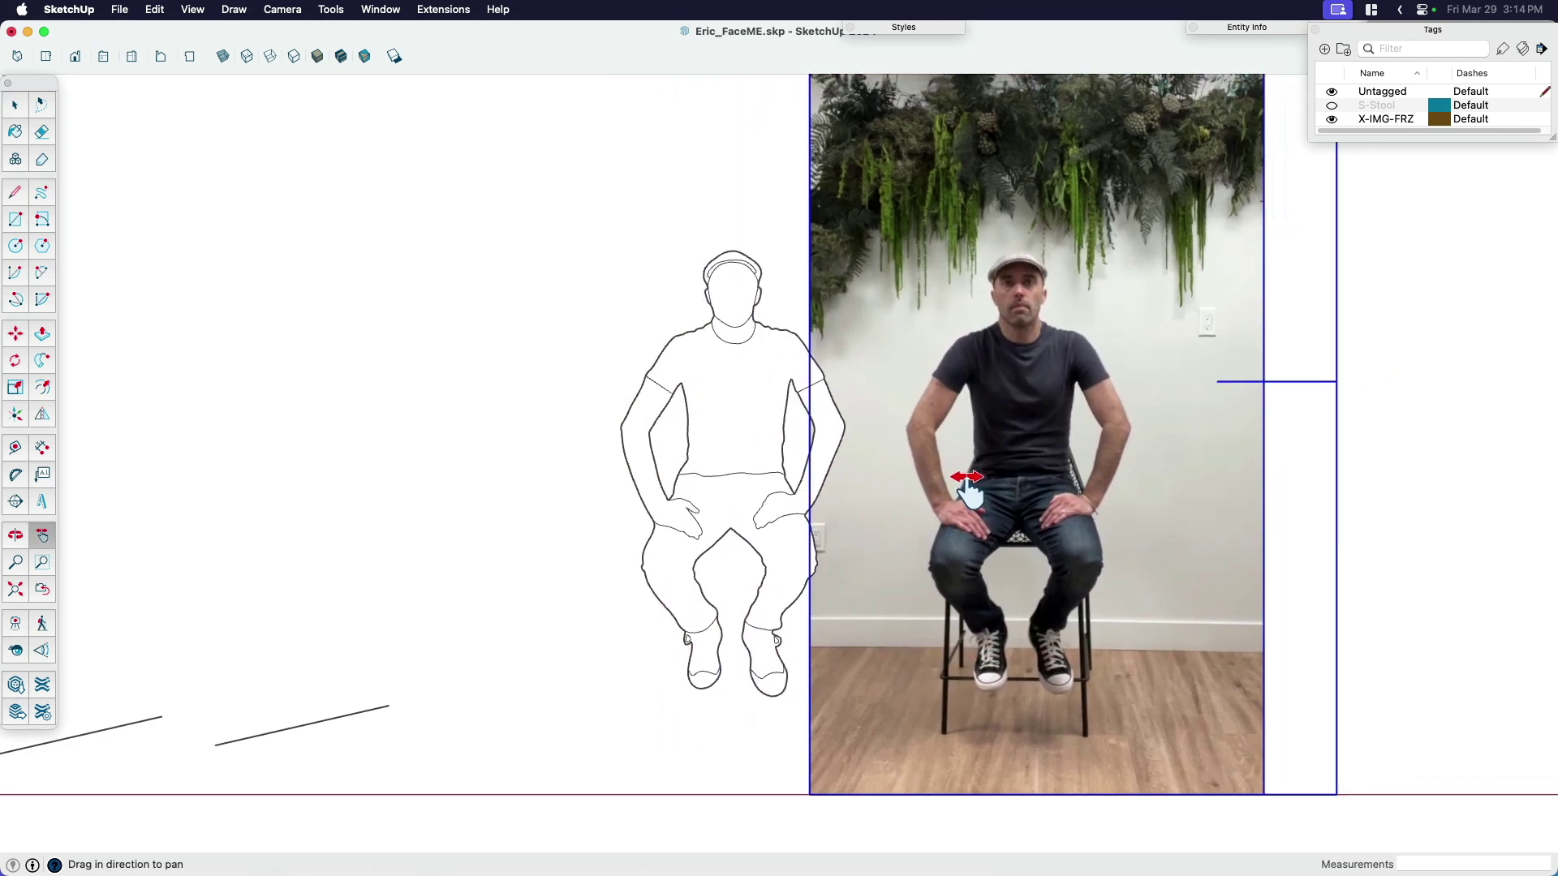
Sample the skin colour from the arm in the photo and paint the silhouette's forearm on the photo's left with it
key("b")
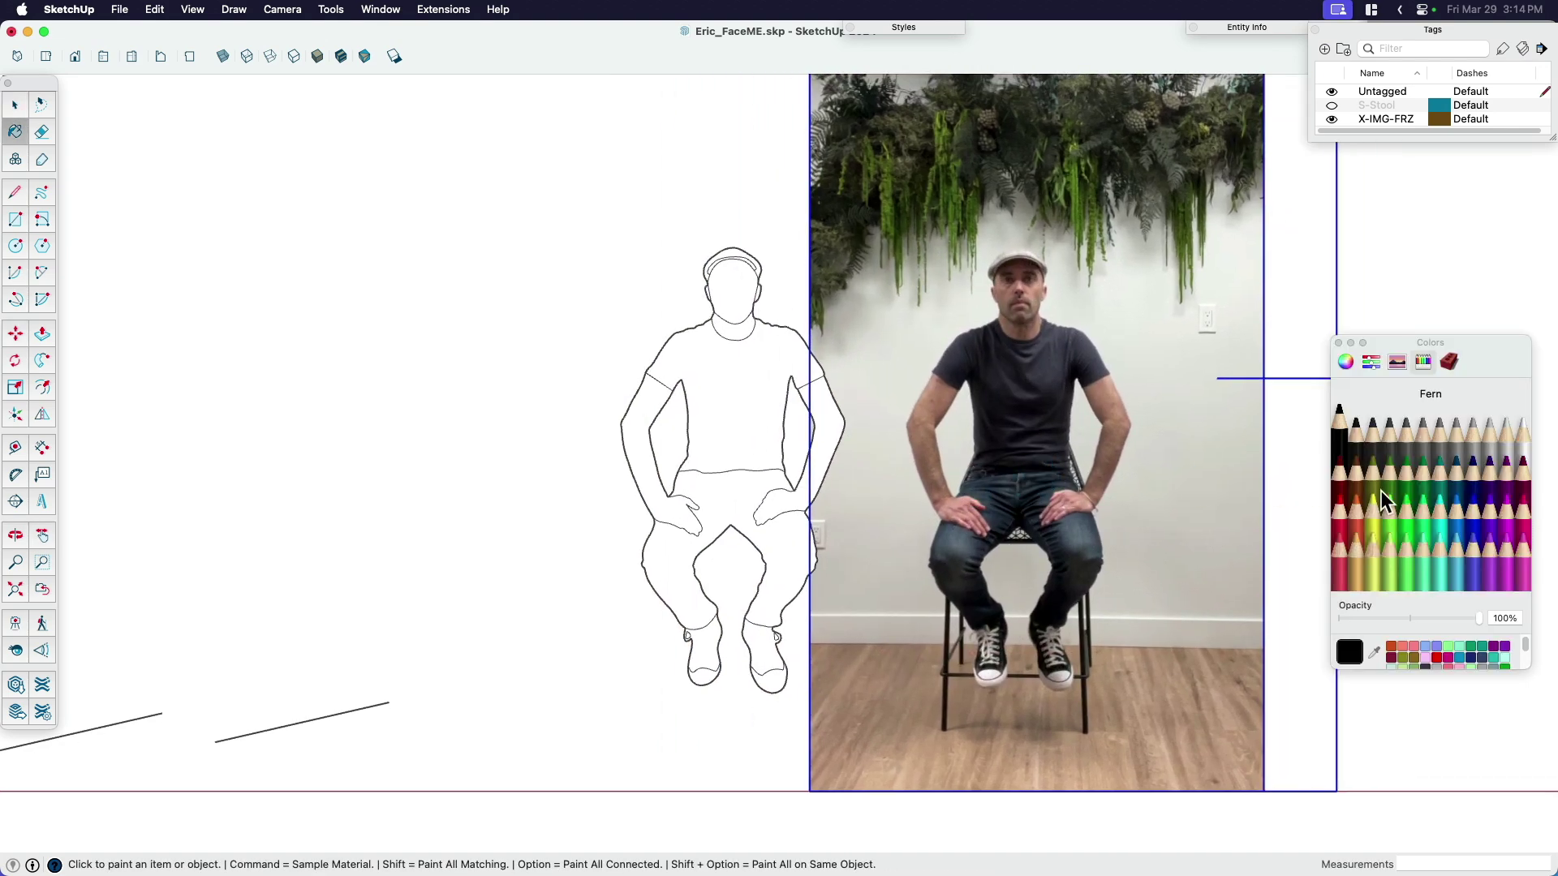
left_click(1374, 652)
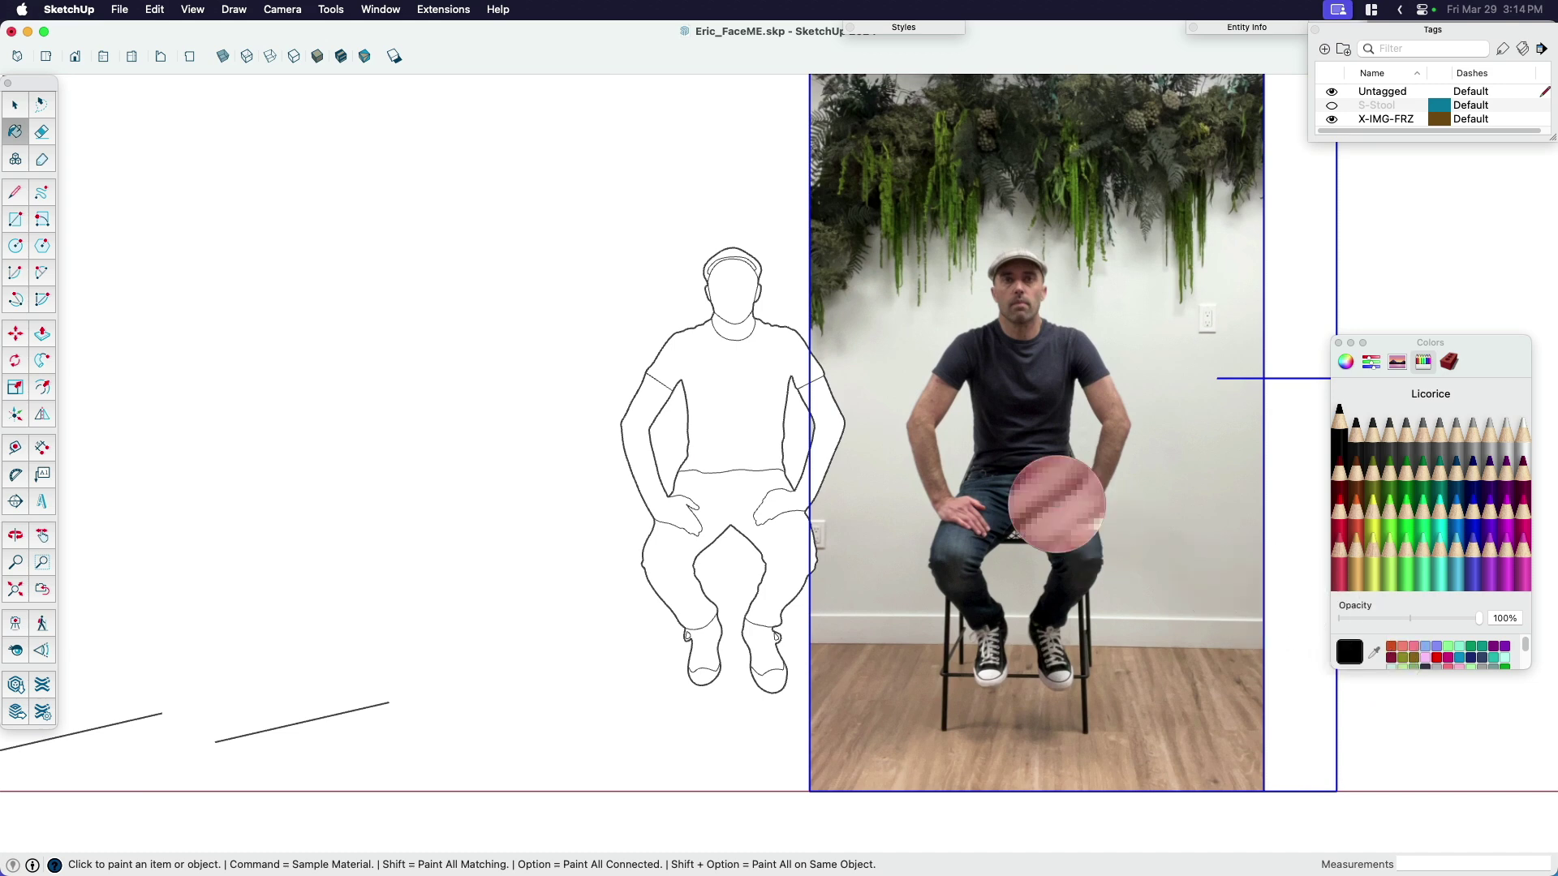
left_click(931, 390)
left_click(641, 413)
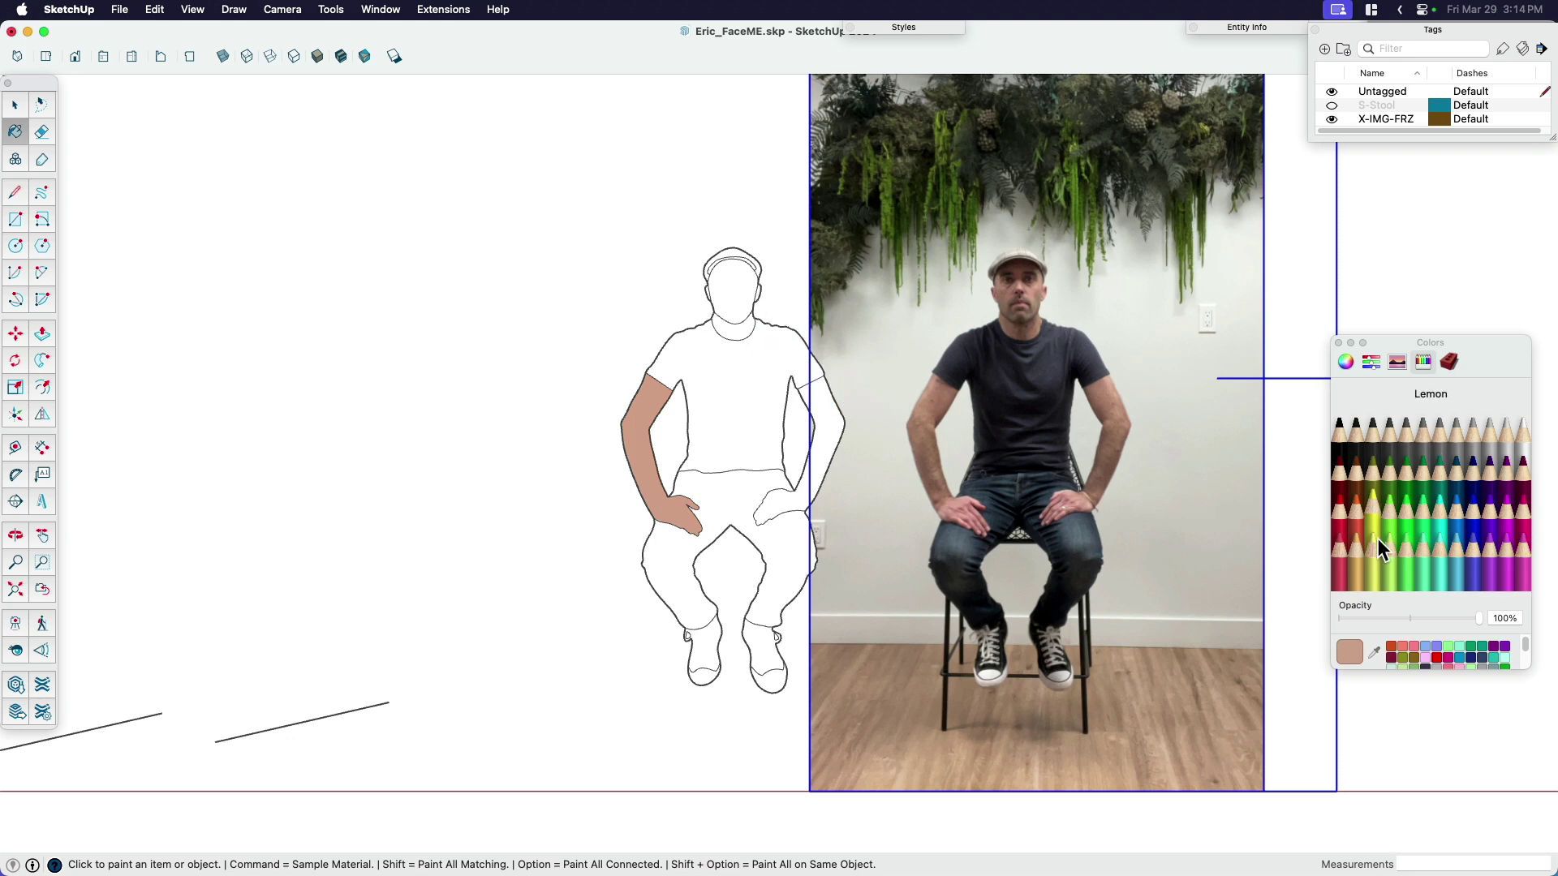
Adjust the sampled skin tone to a lighter, less saturated beige and paint both forearm-and-hand faces with it
left_click(1345, 364)
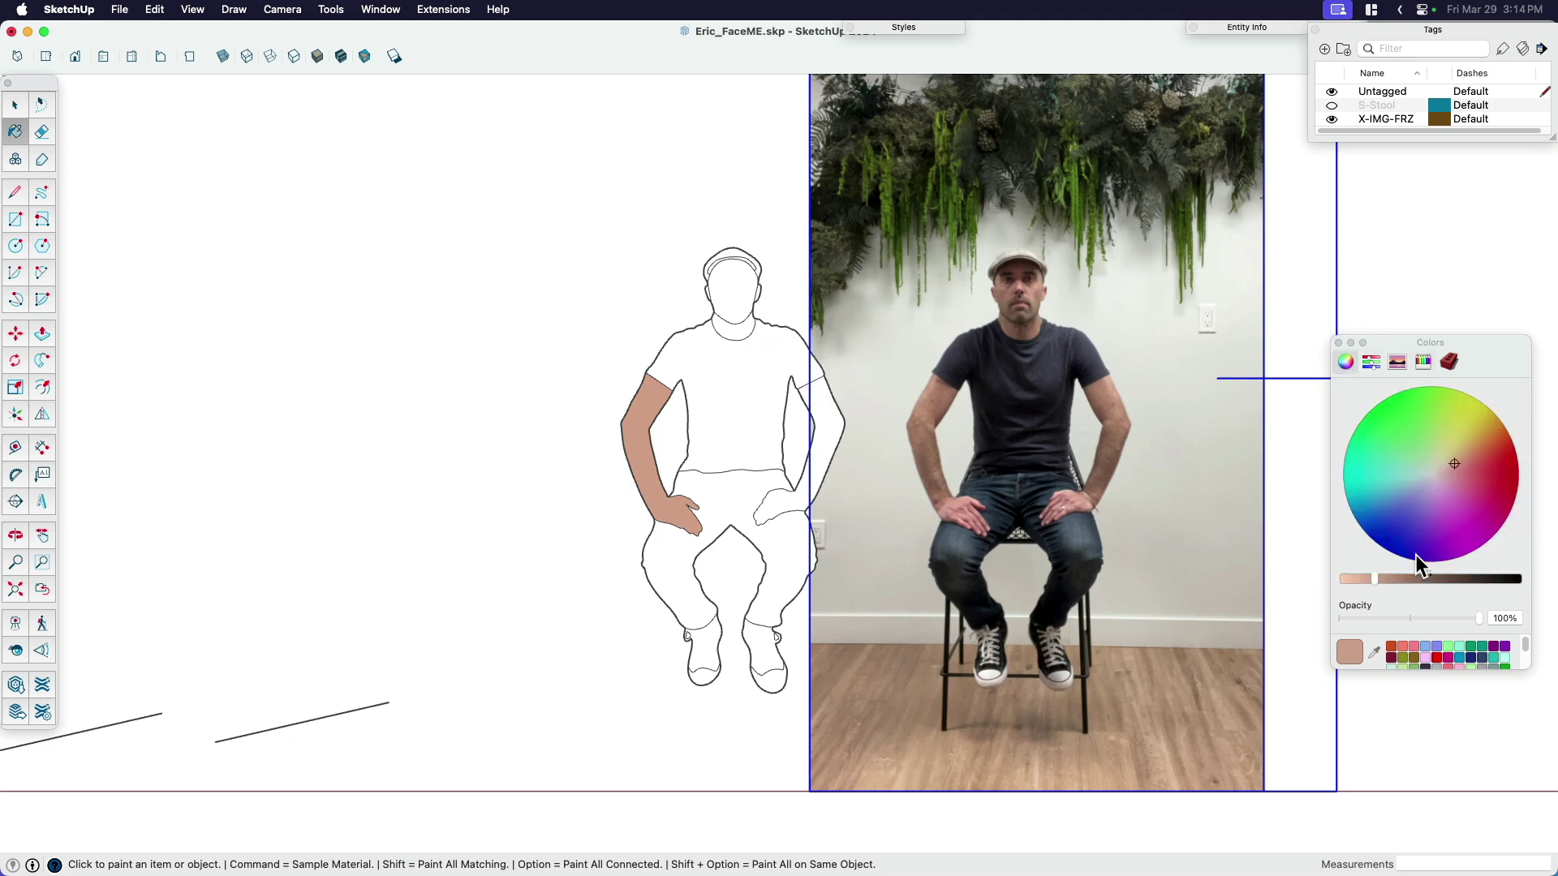
left_click(1358, 578)
left_click(1442, 464)
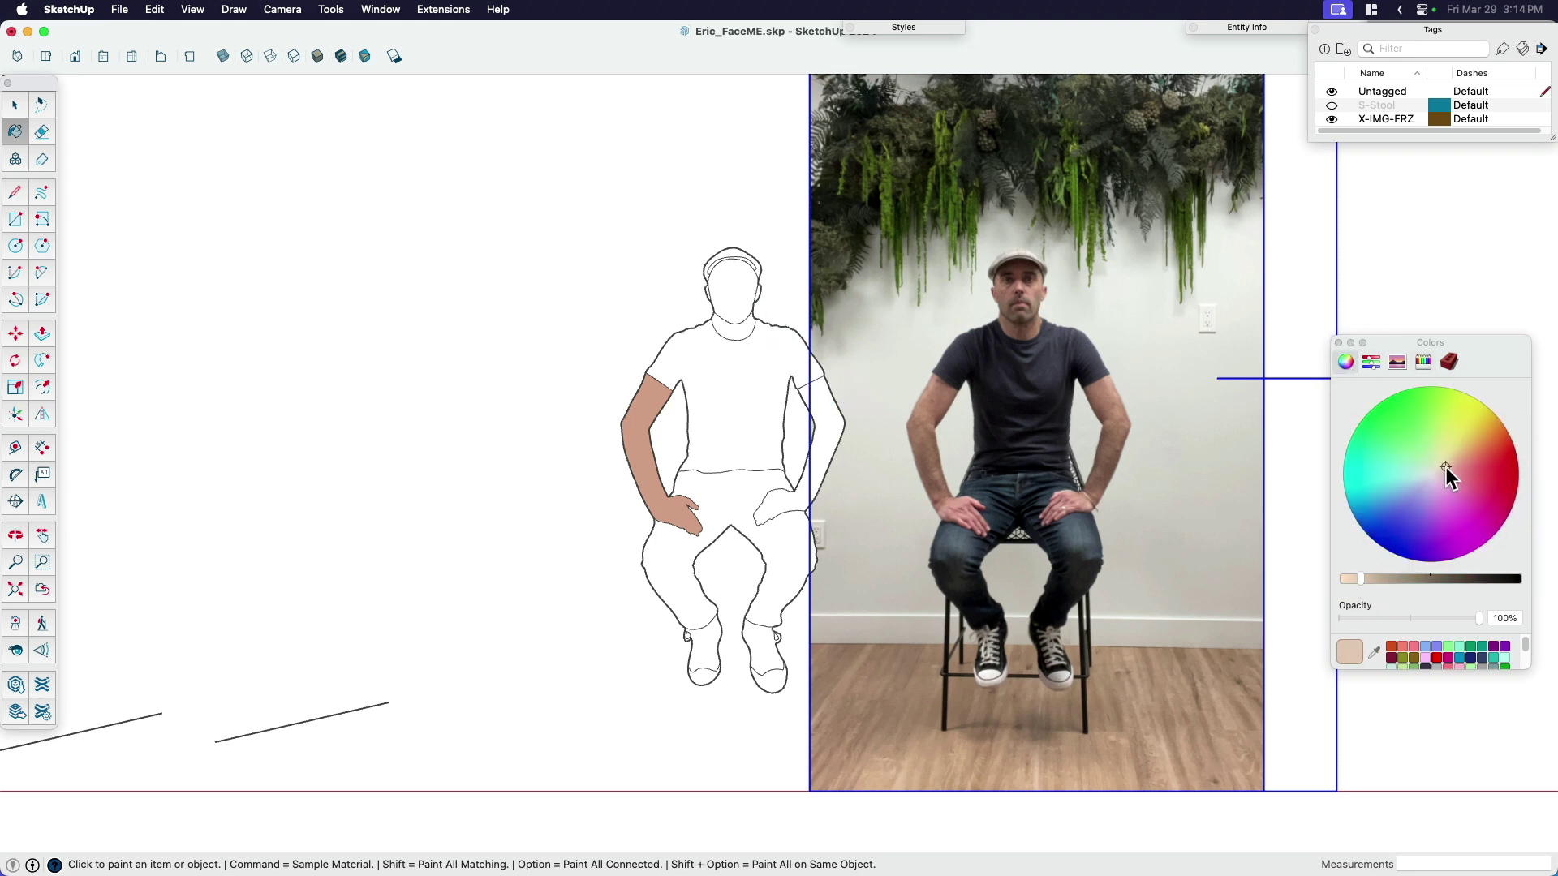
left_click(659, 398)
left_click(832, 418)
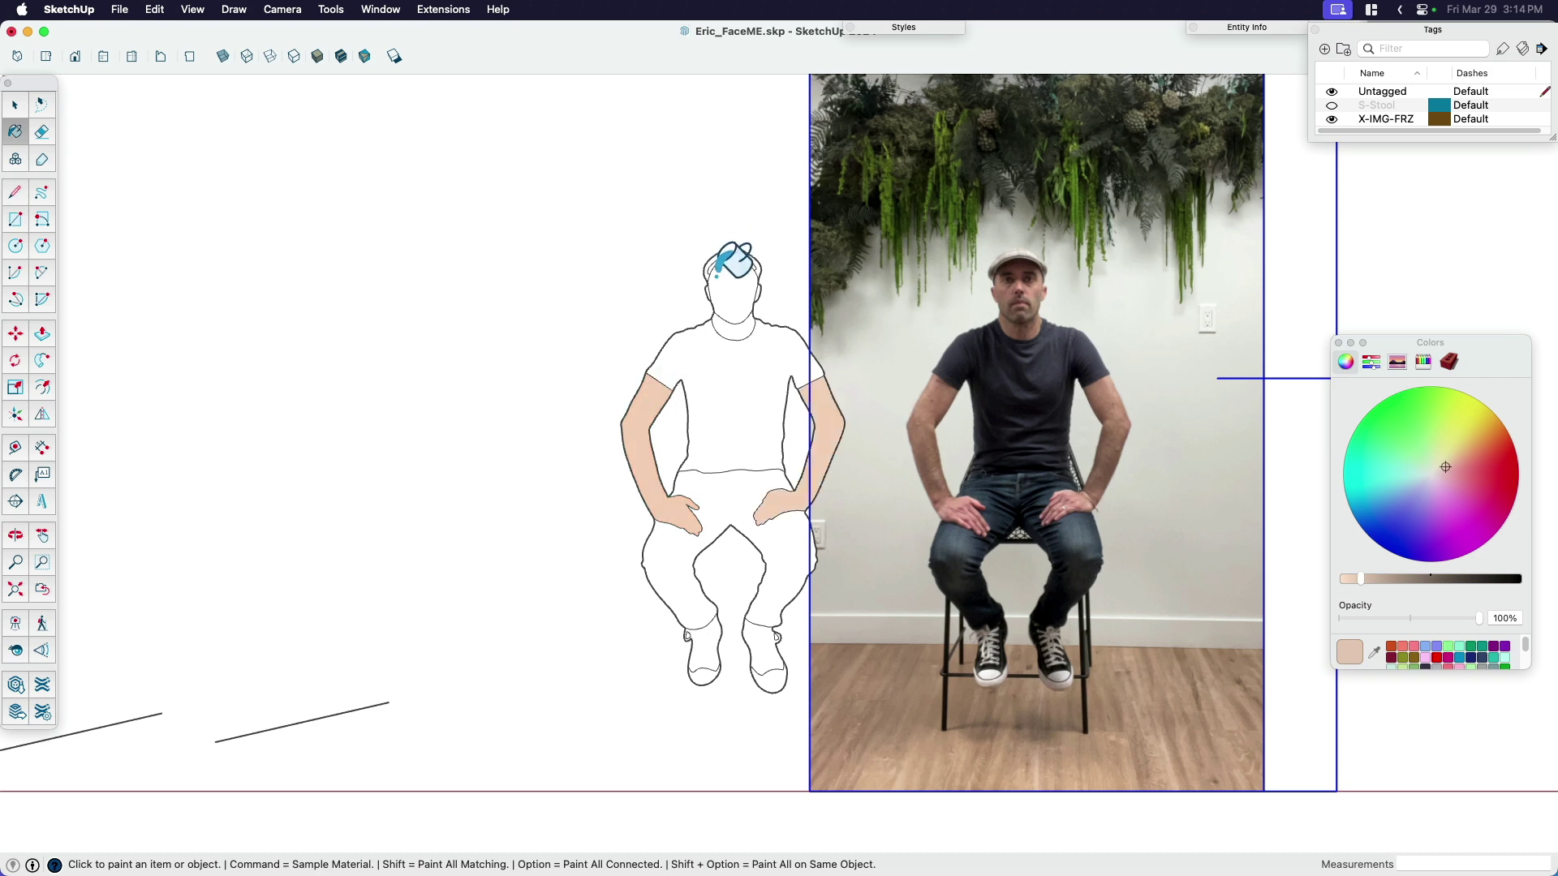
Paint the face and neck with the skin tone, and paint the trousers with a blue-grey sampled from the jeans in the photo
left_click(731, 298)
scroll(779, 260, "down", 2)
scroll(893, 568, "up", 1)
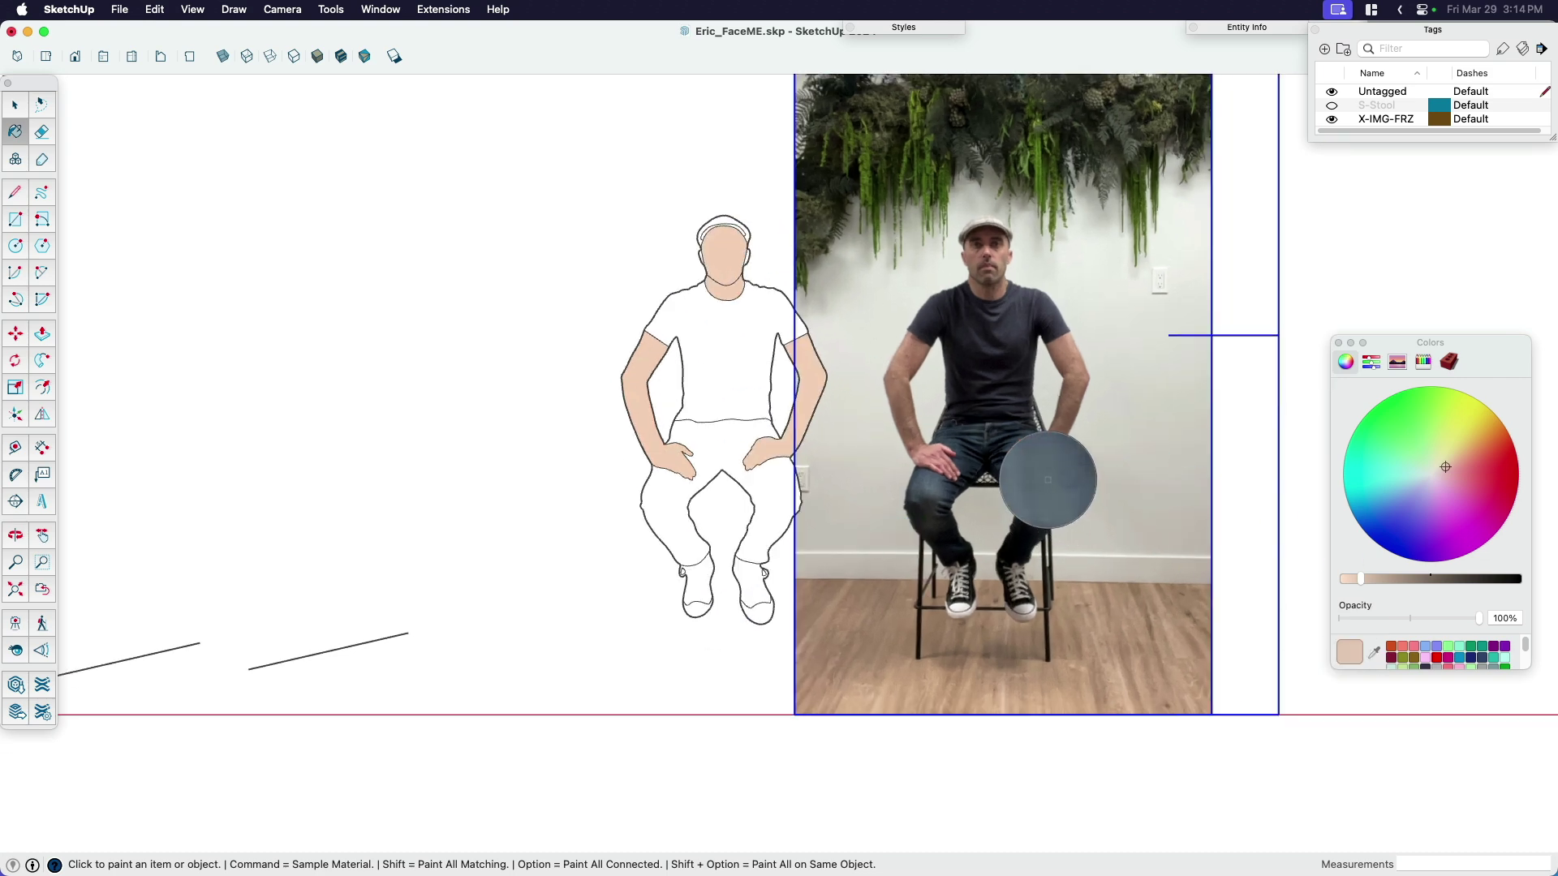
left_click(1047, 480)
left_click(770, 454)
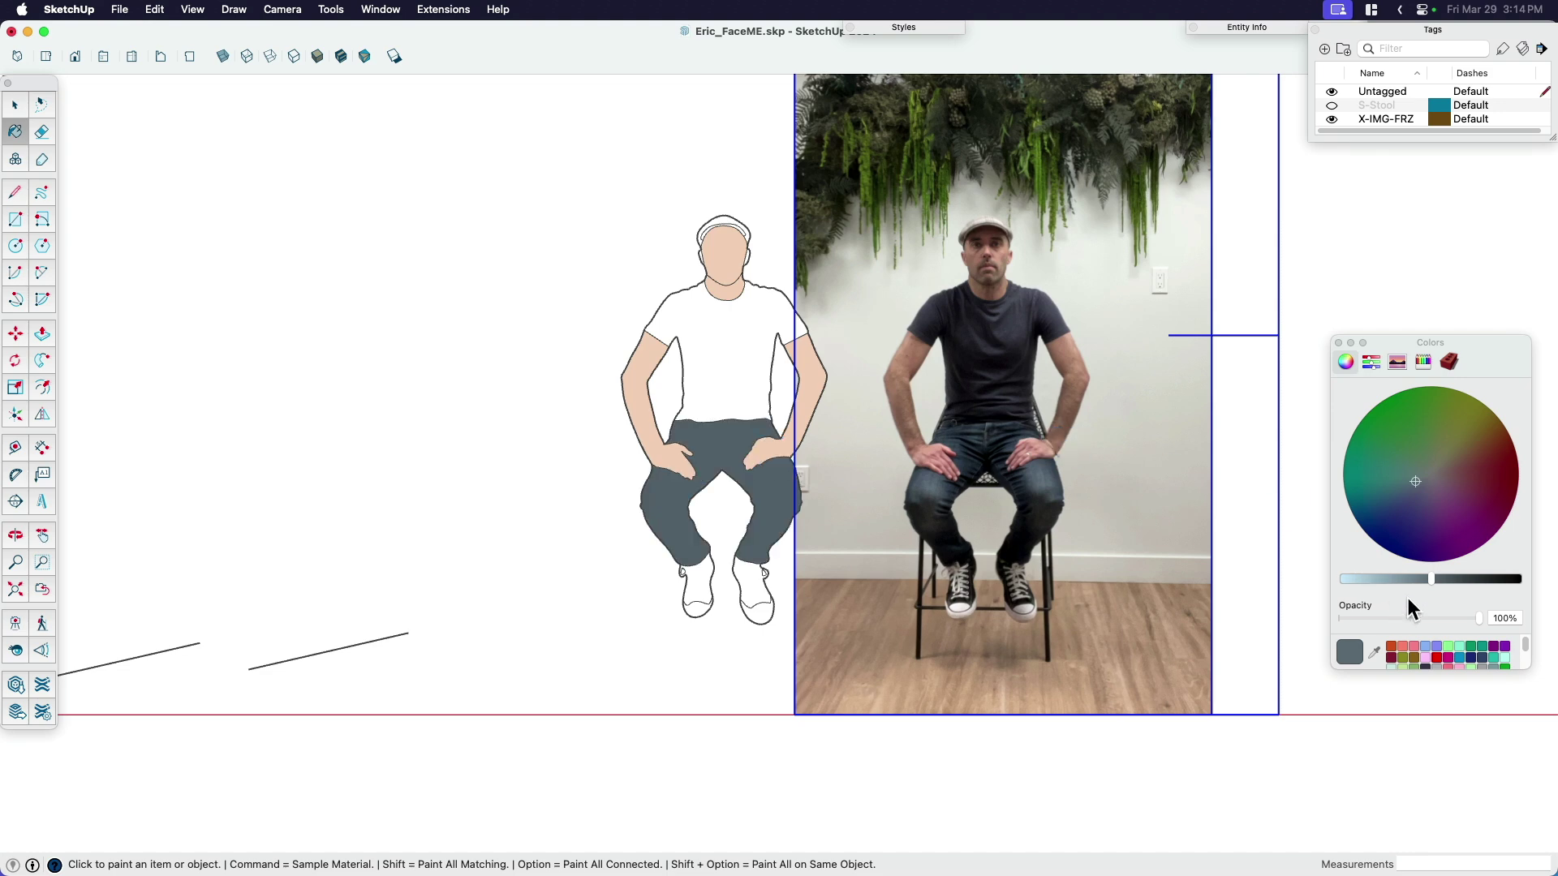
Sample the dark T-shirt colour from the photo and paint the silhouette's shirt with it
left_click(1373, 649)
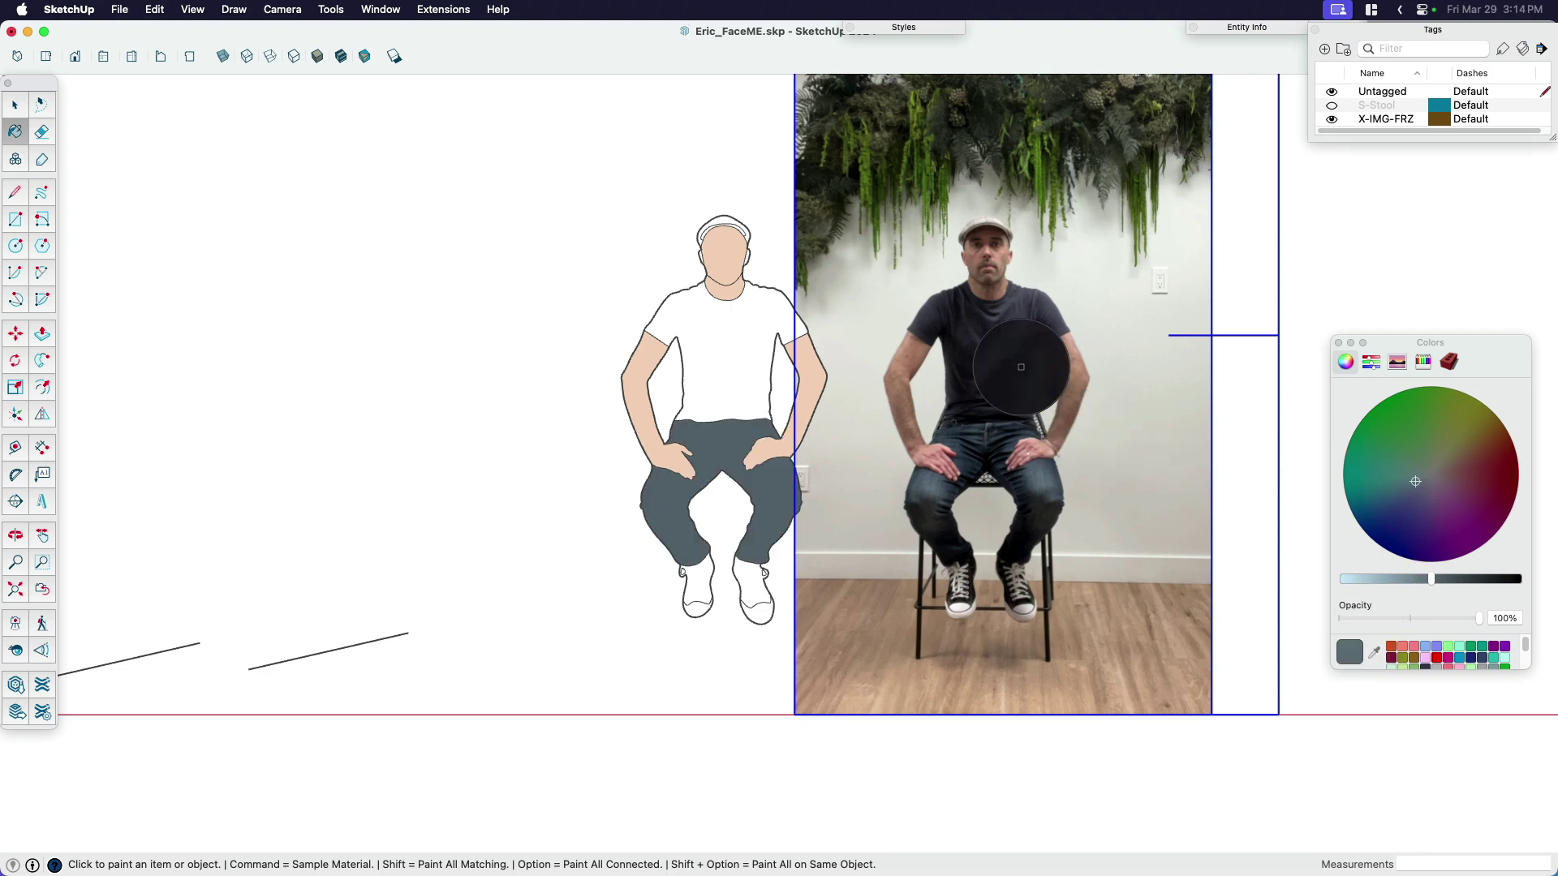
left_click(1013, 315)
left_click(775, 299)
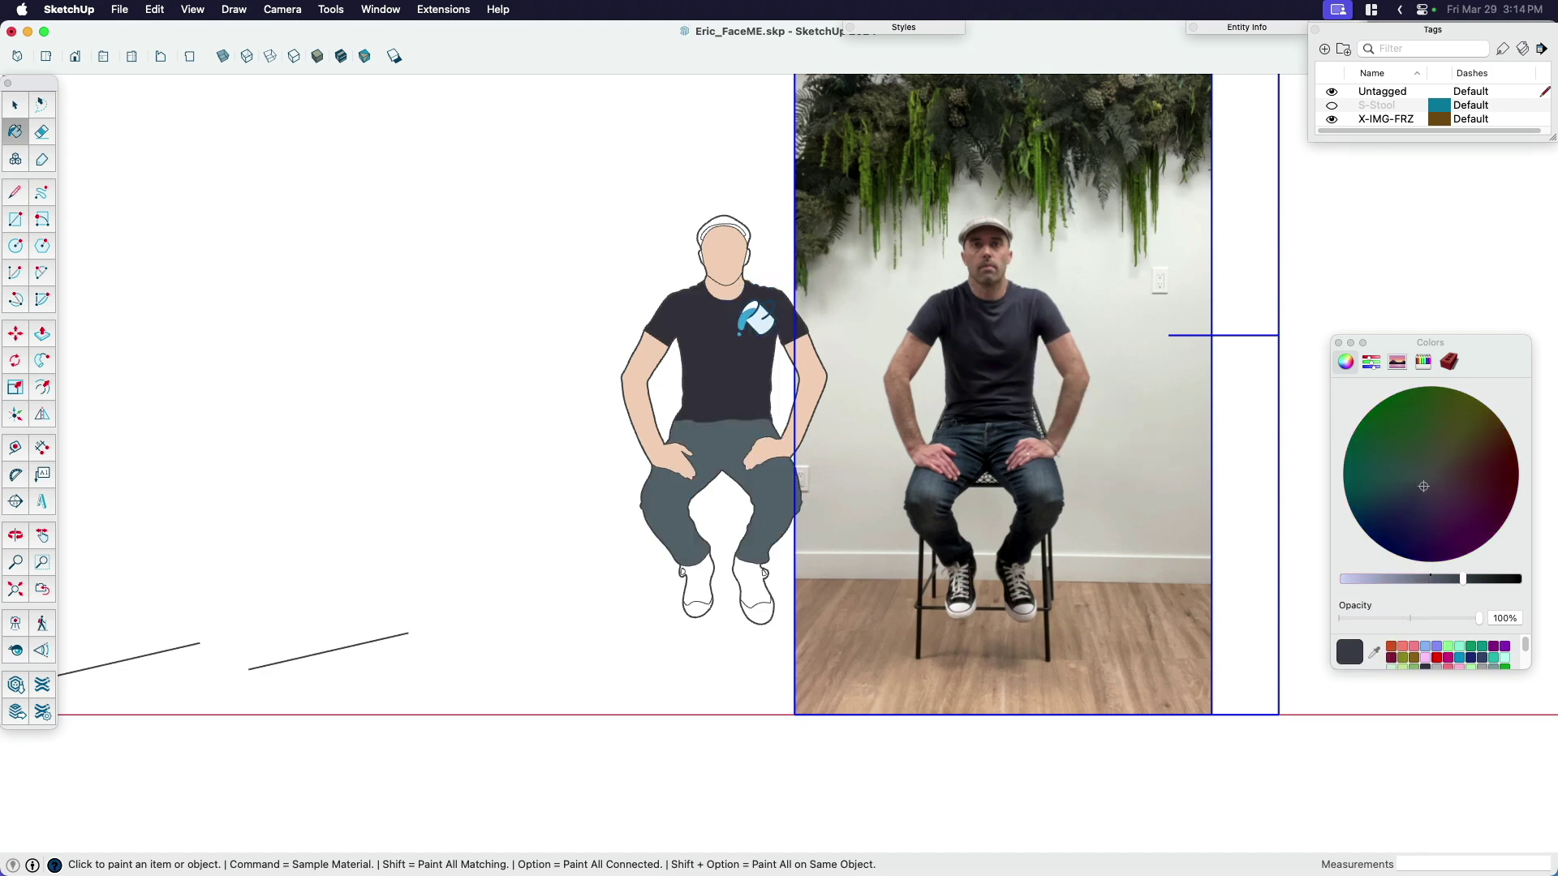
Sample the black of the sneaker in the photo and paint both shoe uppers with it, leaving the toe caps white
left_click(1372, 649)
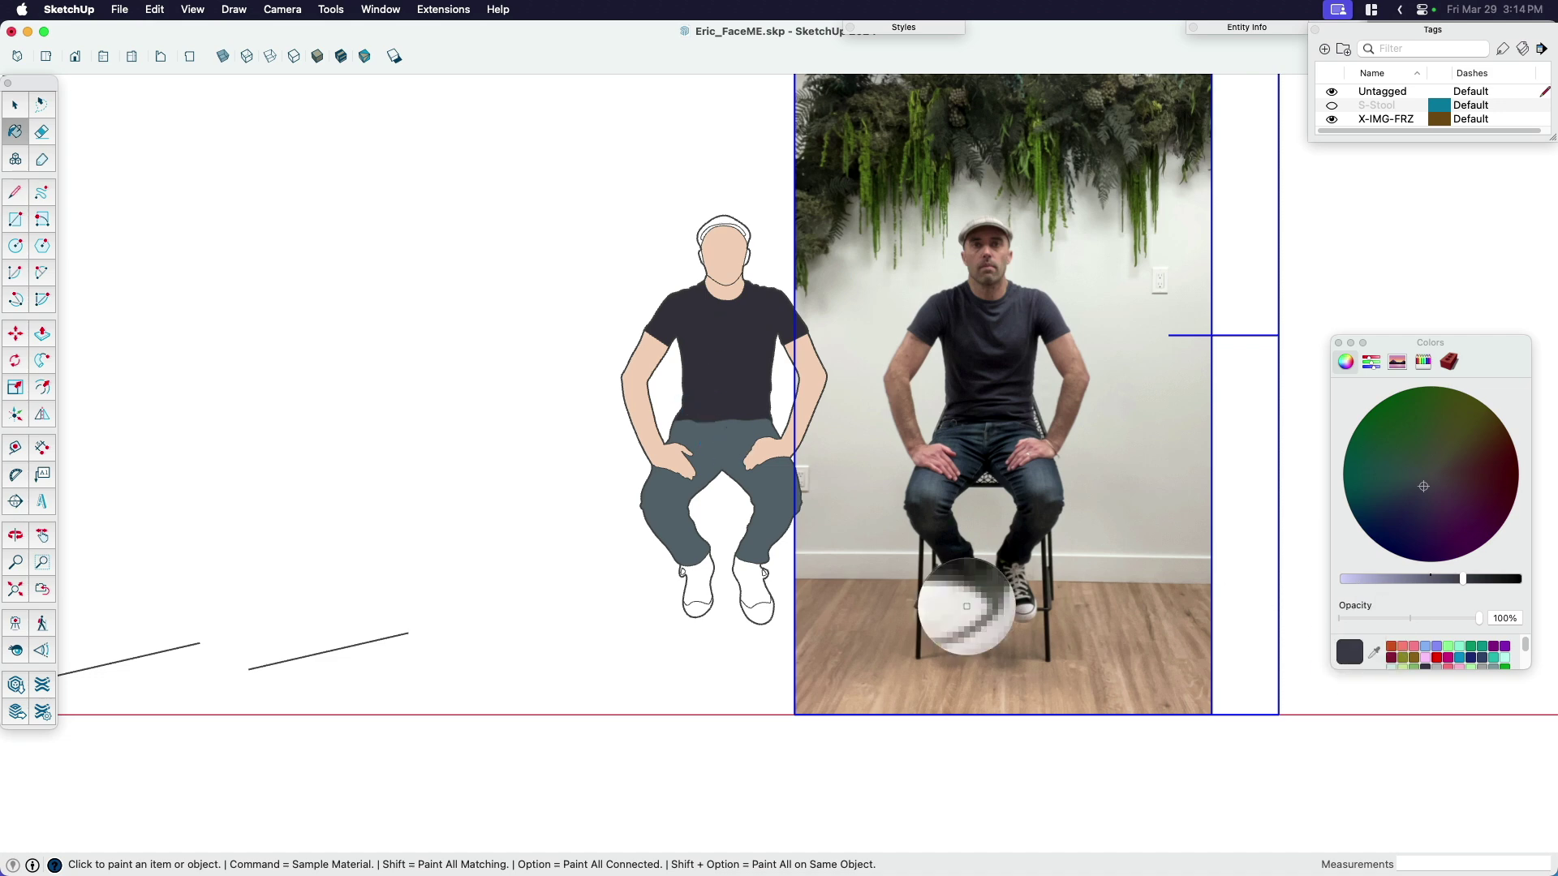
left_click(957, 598)
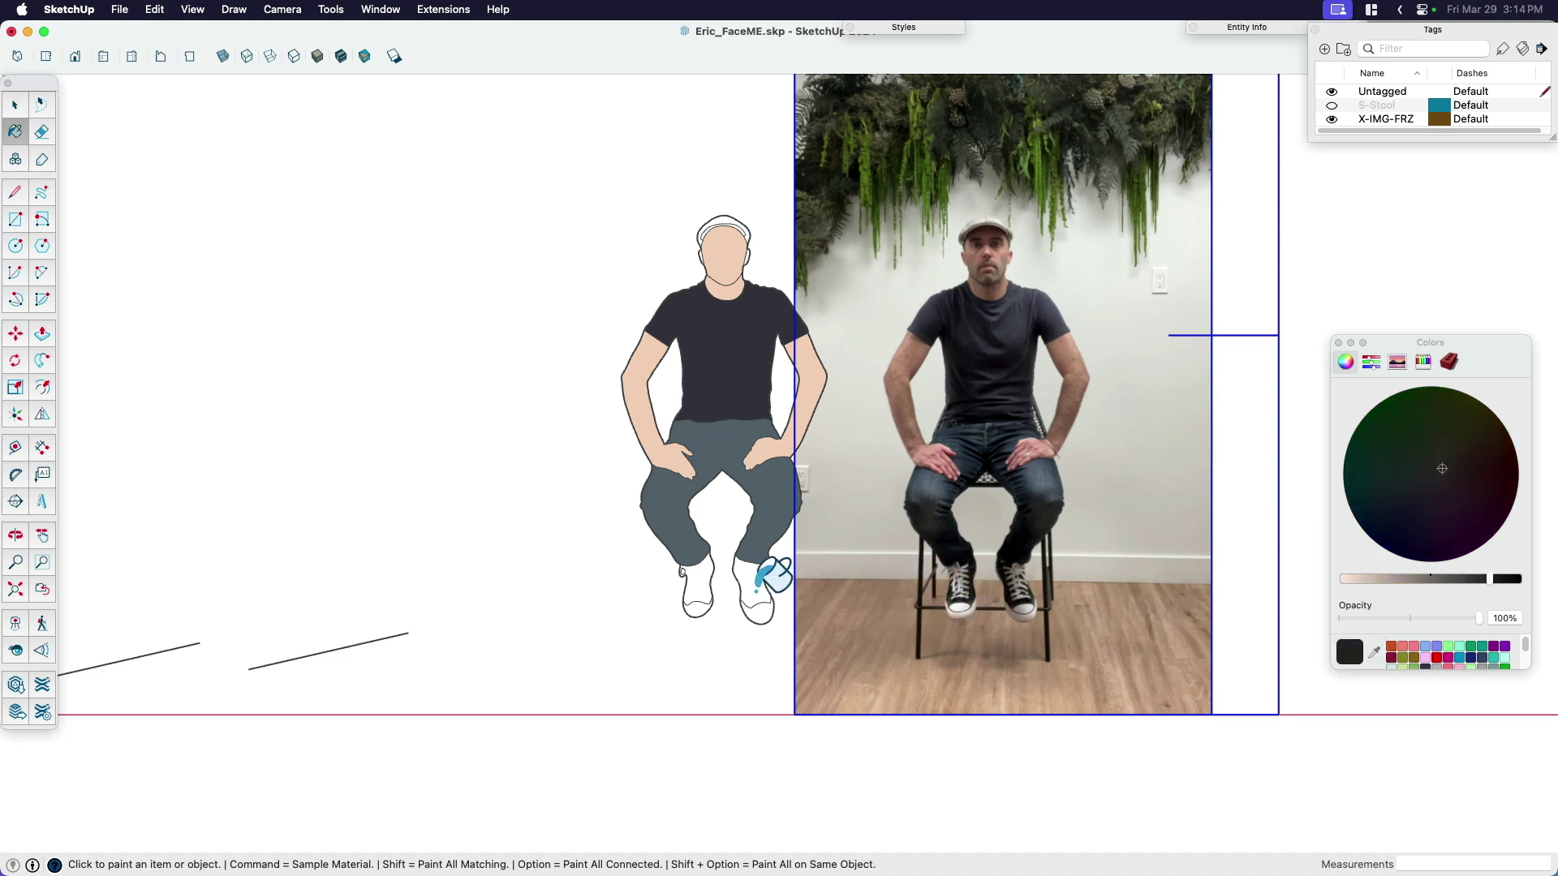
left_click(753, 584)
left_click(696, 585)
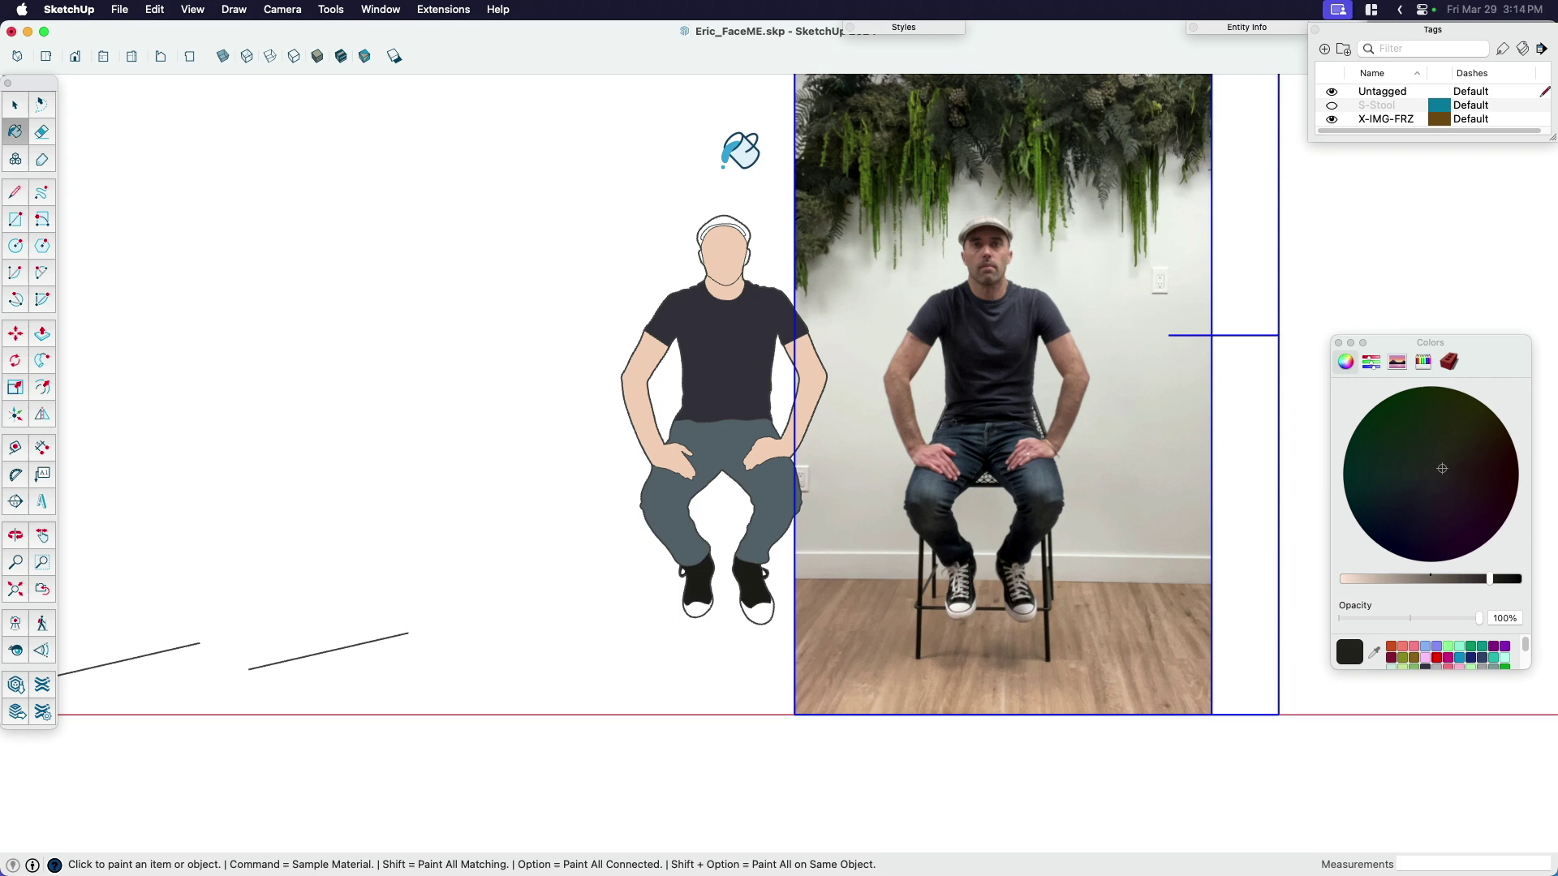
Sample the skin material from the silhouette's face and paint both ears with it
scroll(712, 251, "up", 5)
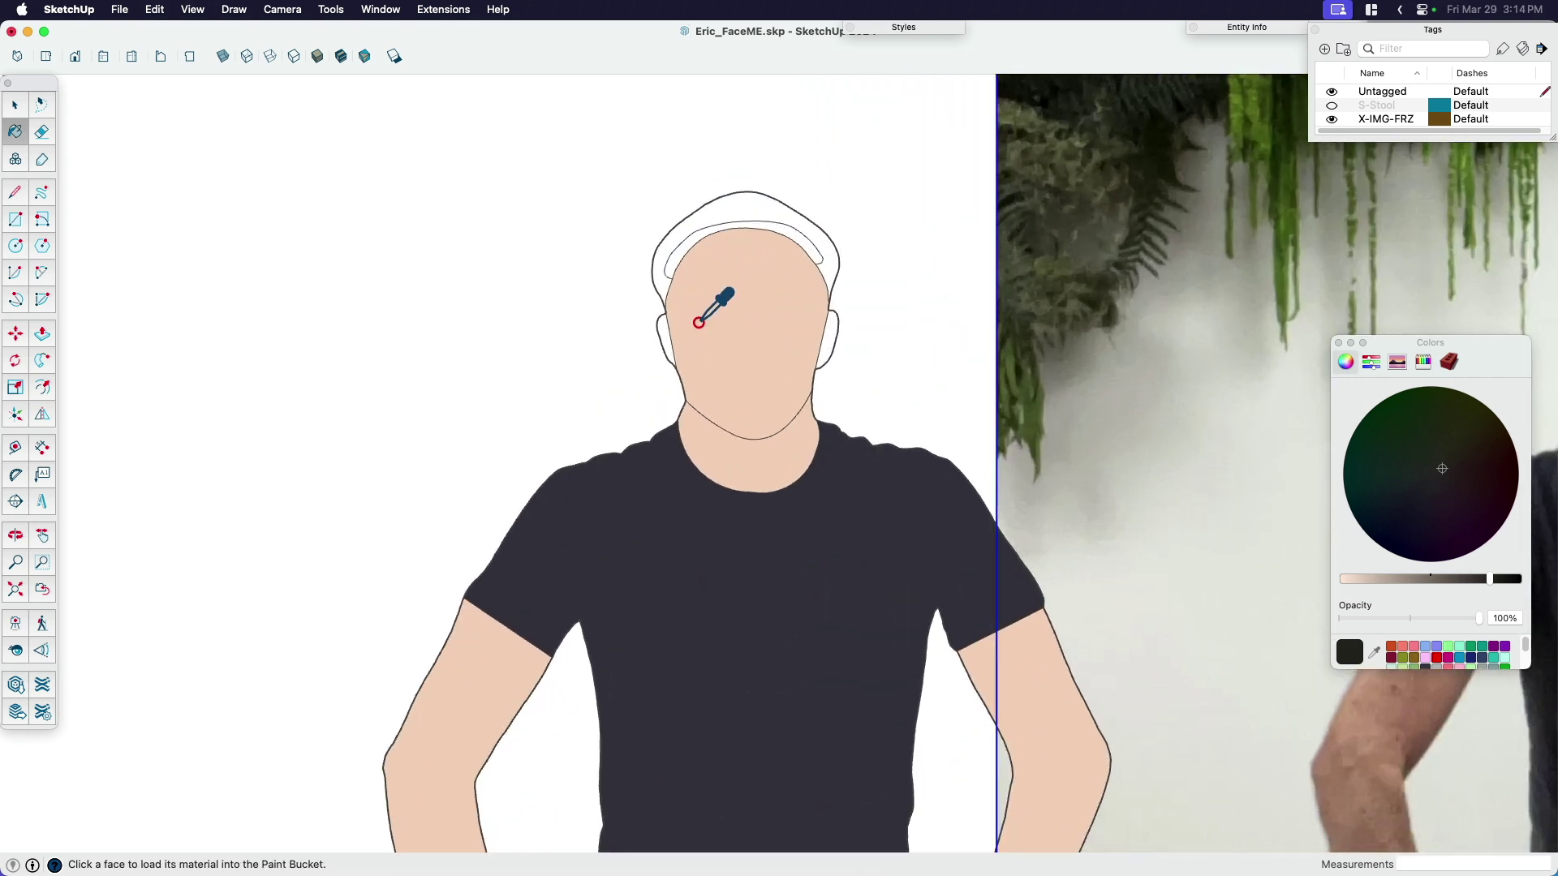
left_click(698, 322, "super")
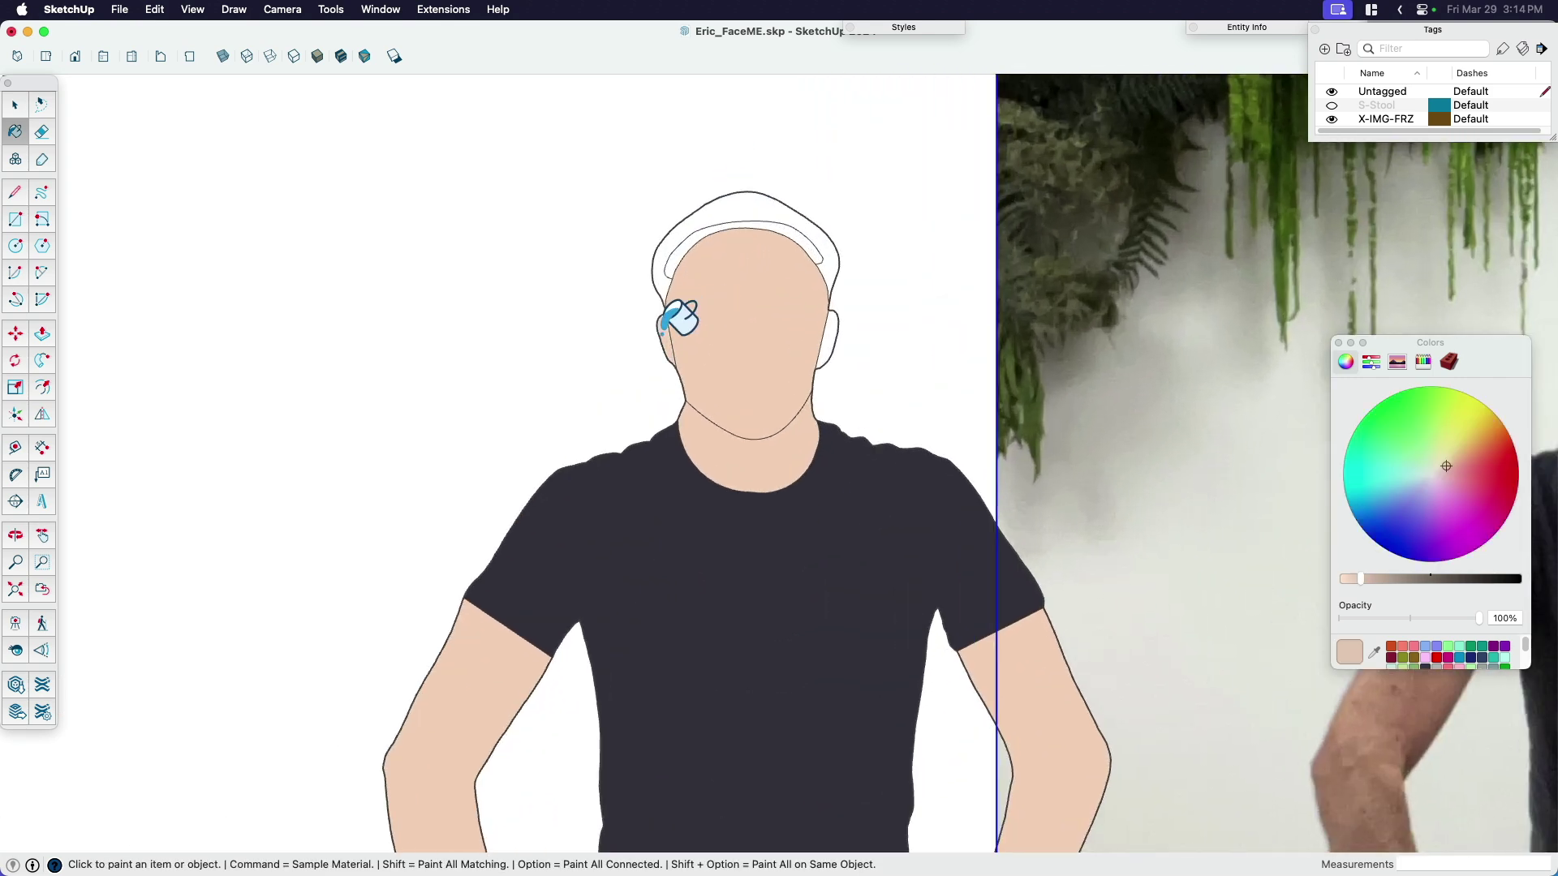
scroll(842, 324, "down", 2)
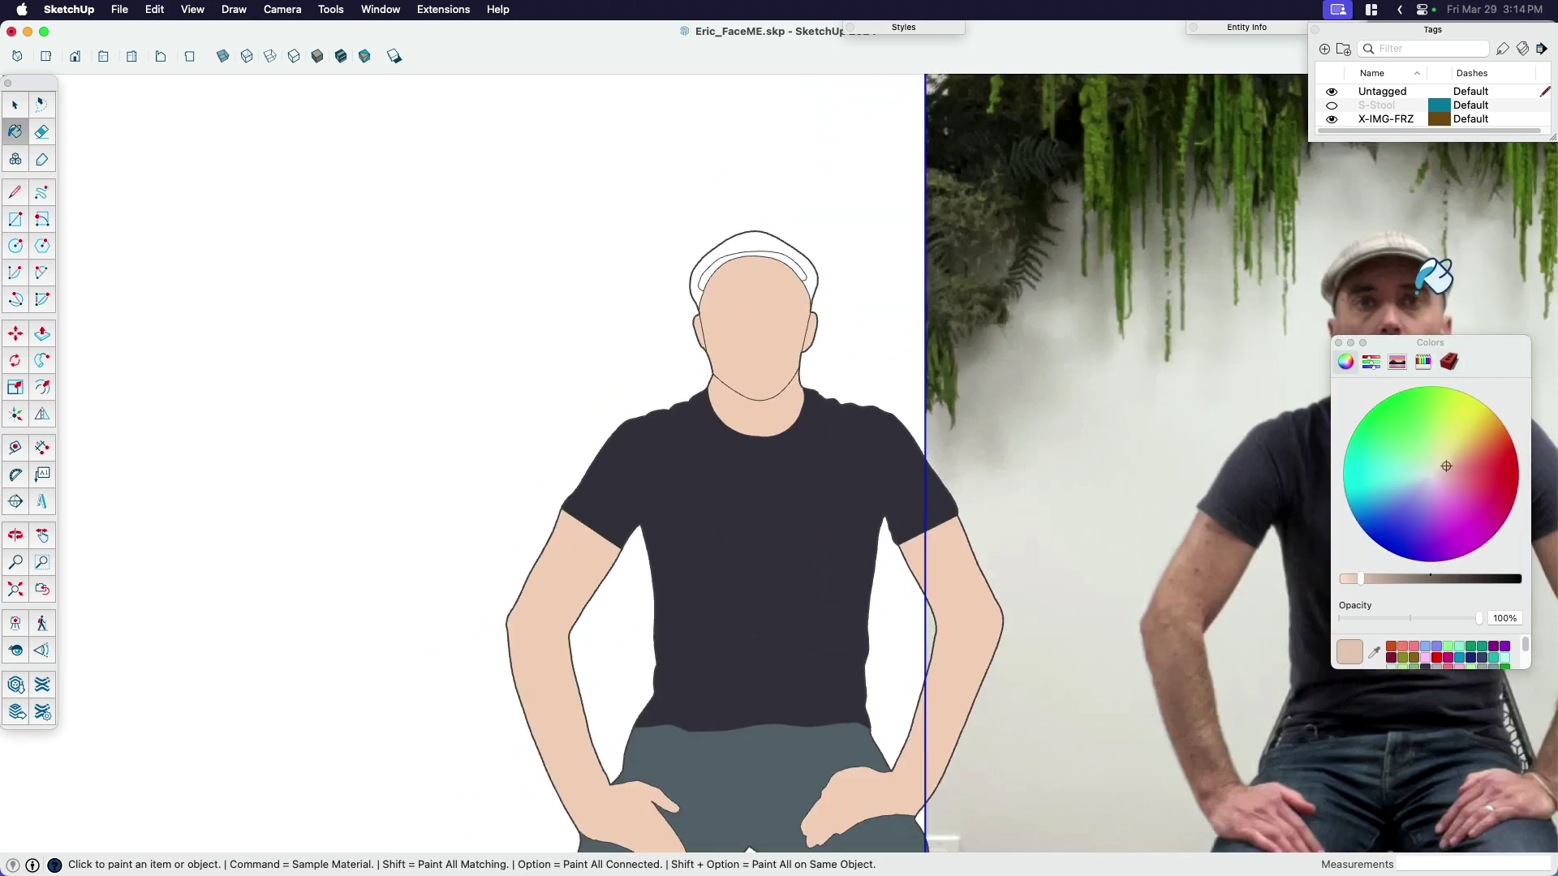
Sample the cap's grey-brown from the photo, paint the cap and its brim with it, and lighten the colour
left_click(1374, 651)
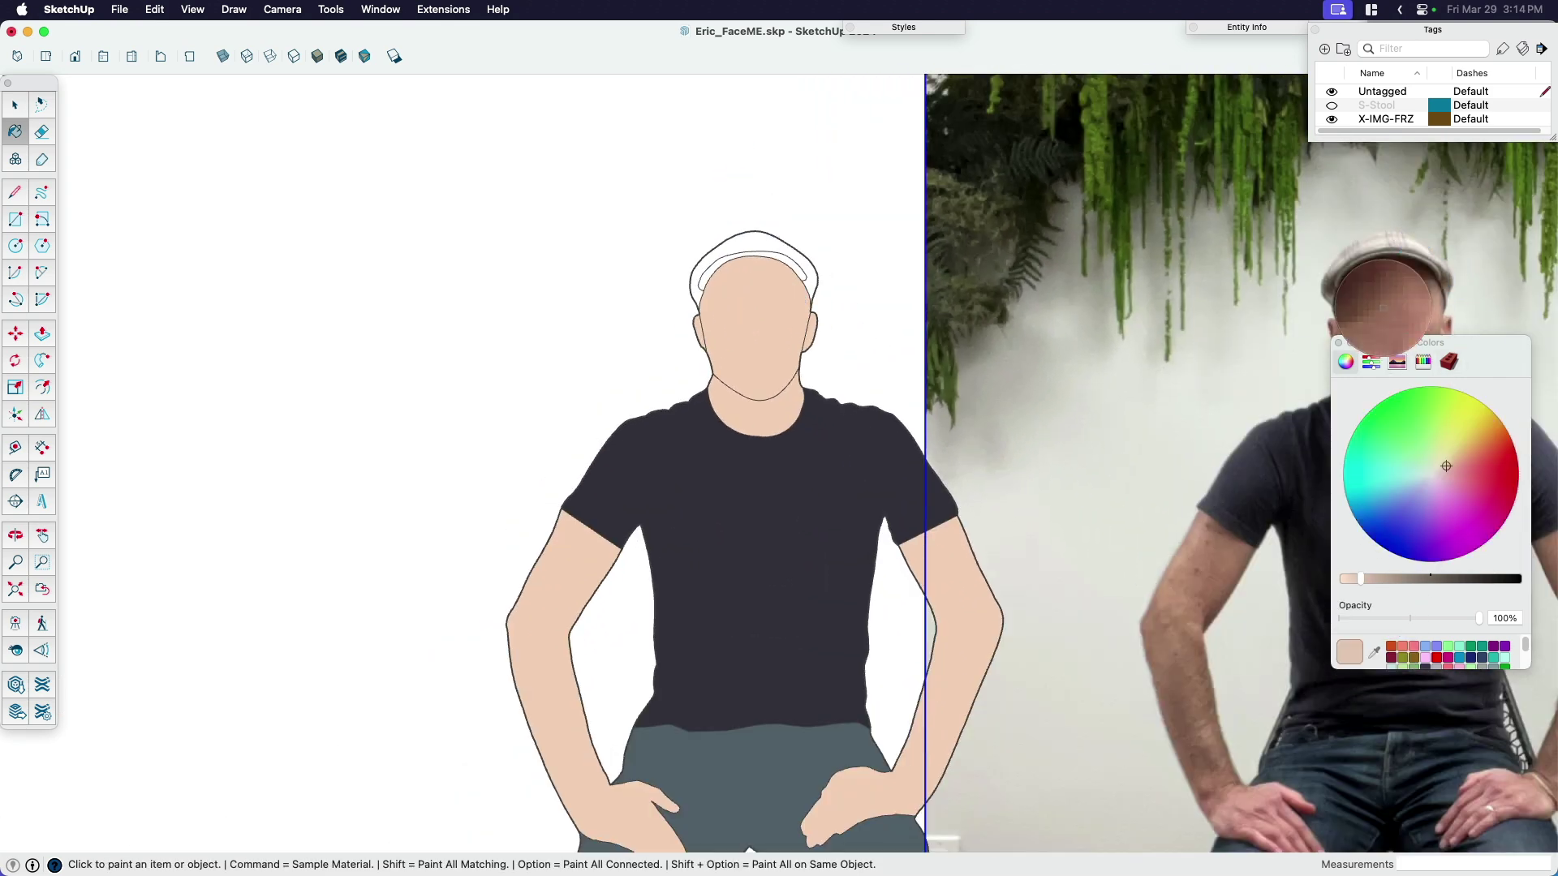
left_click(1371, 253)
left_click(706, 261)
scroll(730, 260, "up", 2)
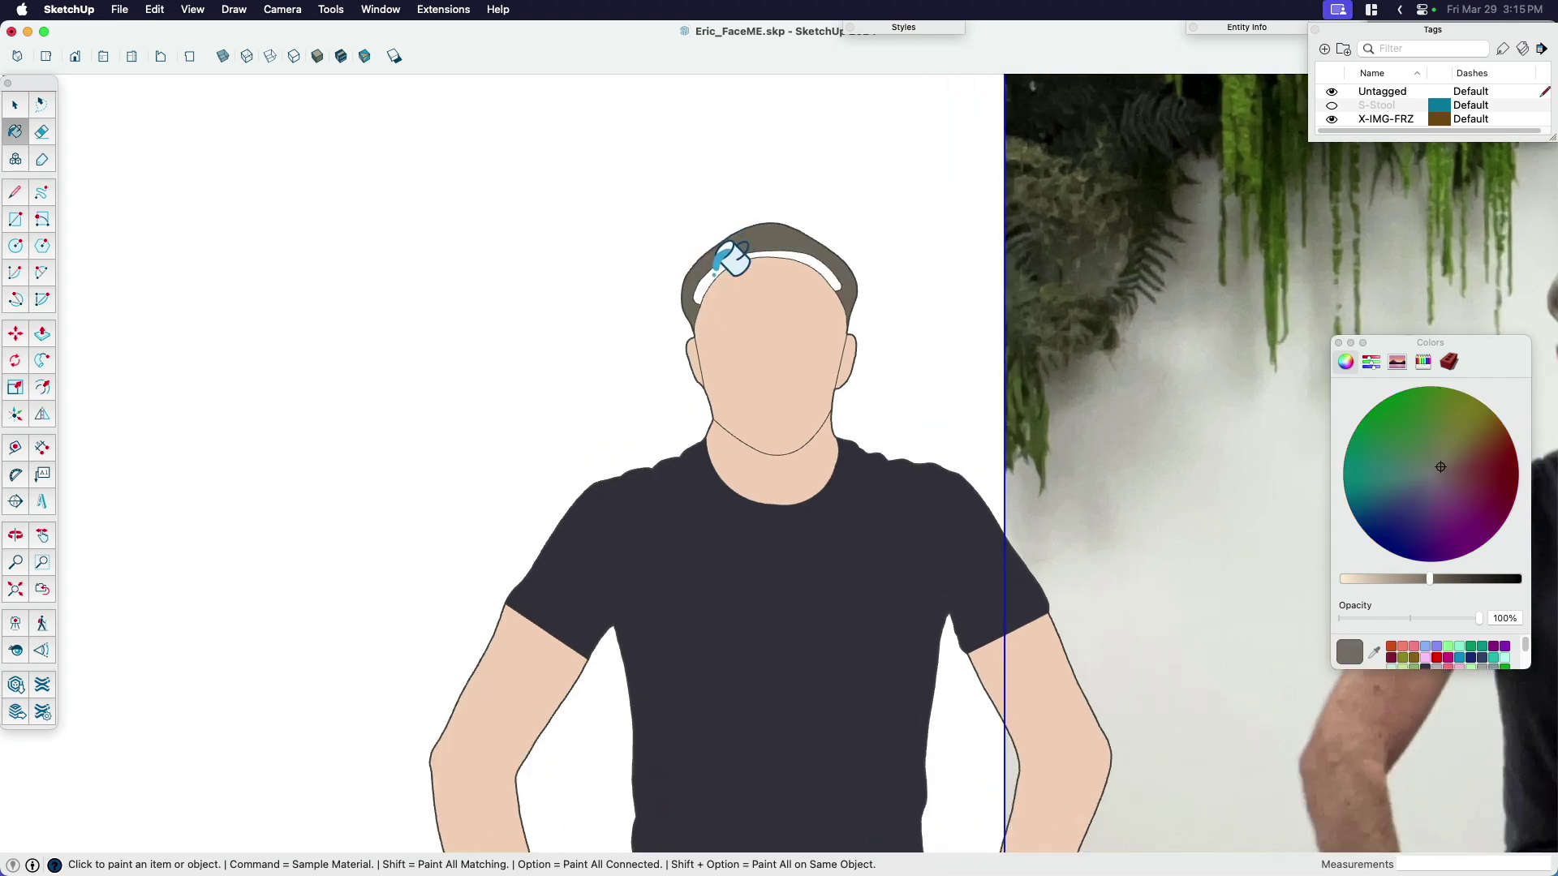
scroll(730, 260, "down", 2)
left_click(1398, 579)
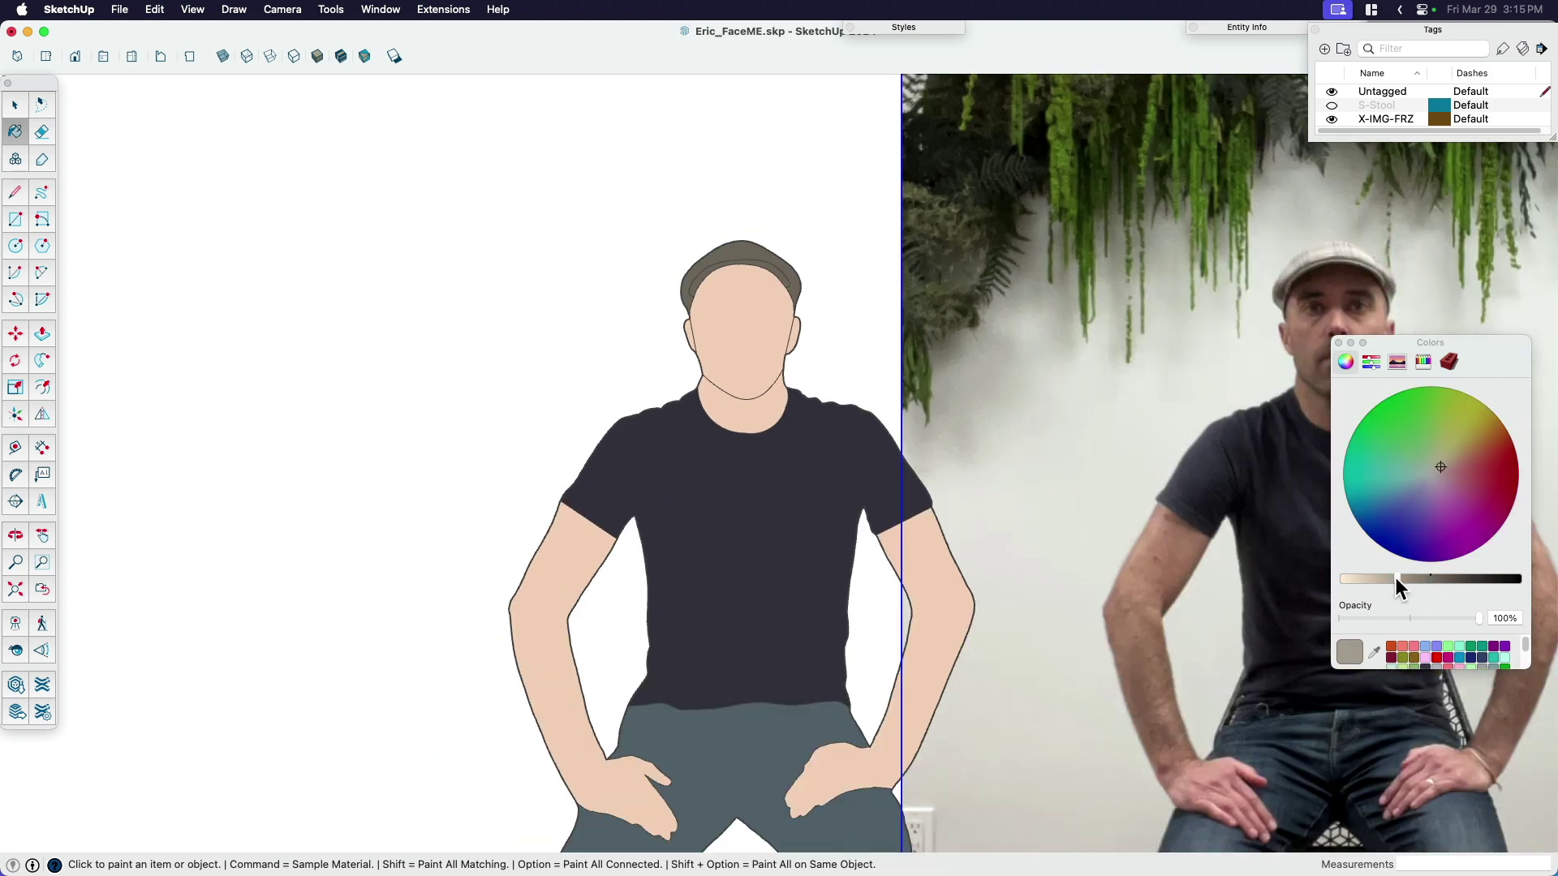
scroll(791, 276, "up", 4)
scroll(808, 272, "down", 6)
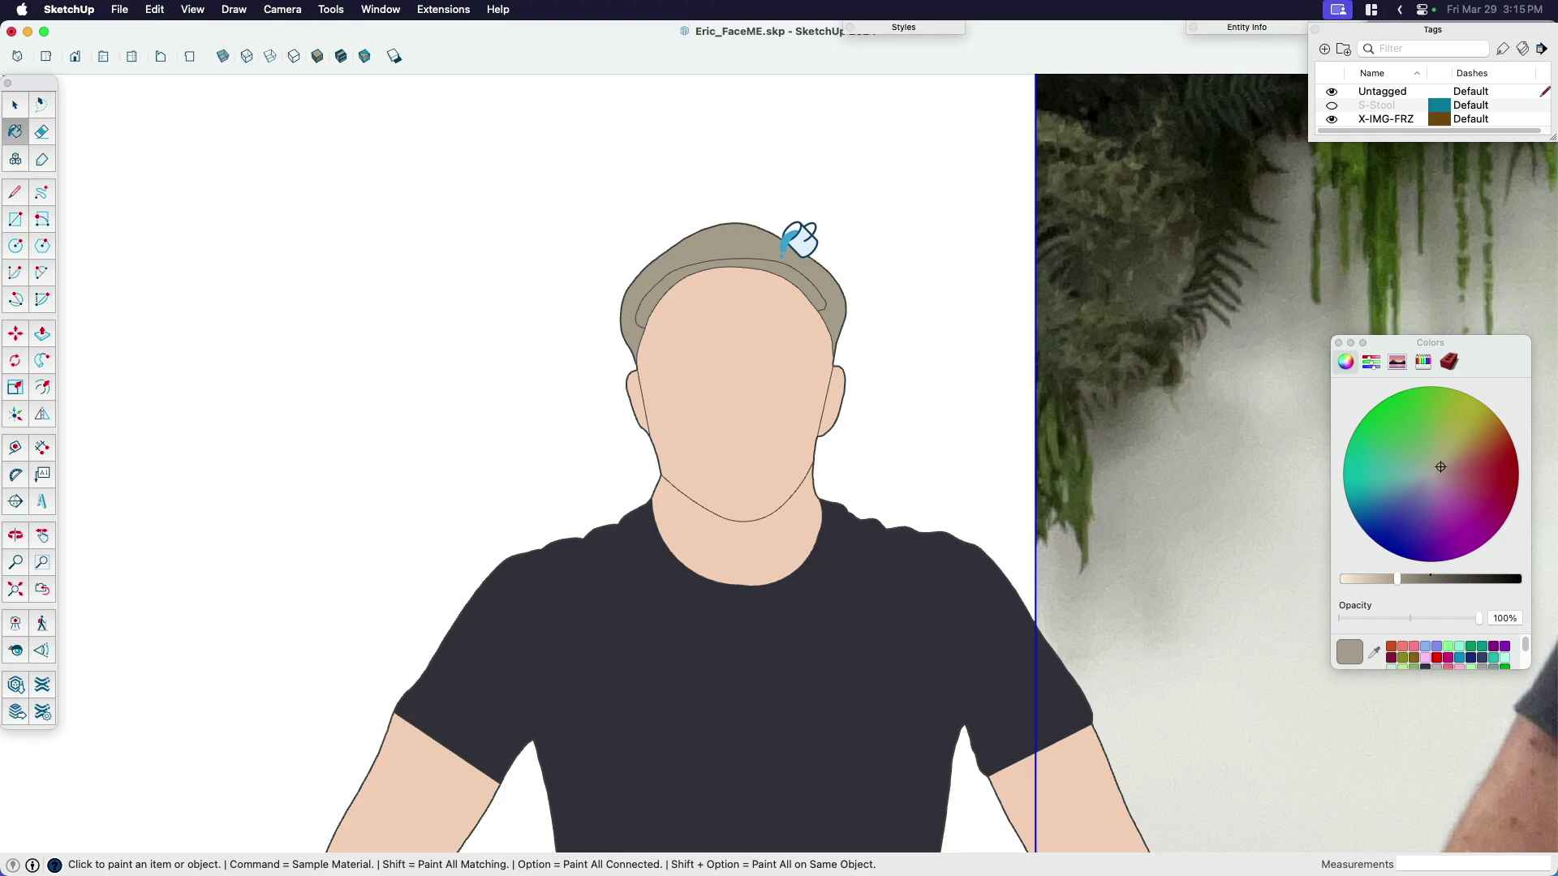
Select the entire painted silhouette without the photo and group it
key("space")
scroll(712, 381, "up", 1)
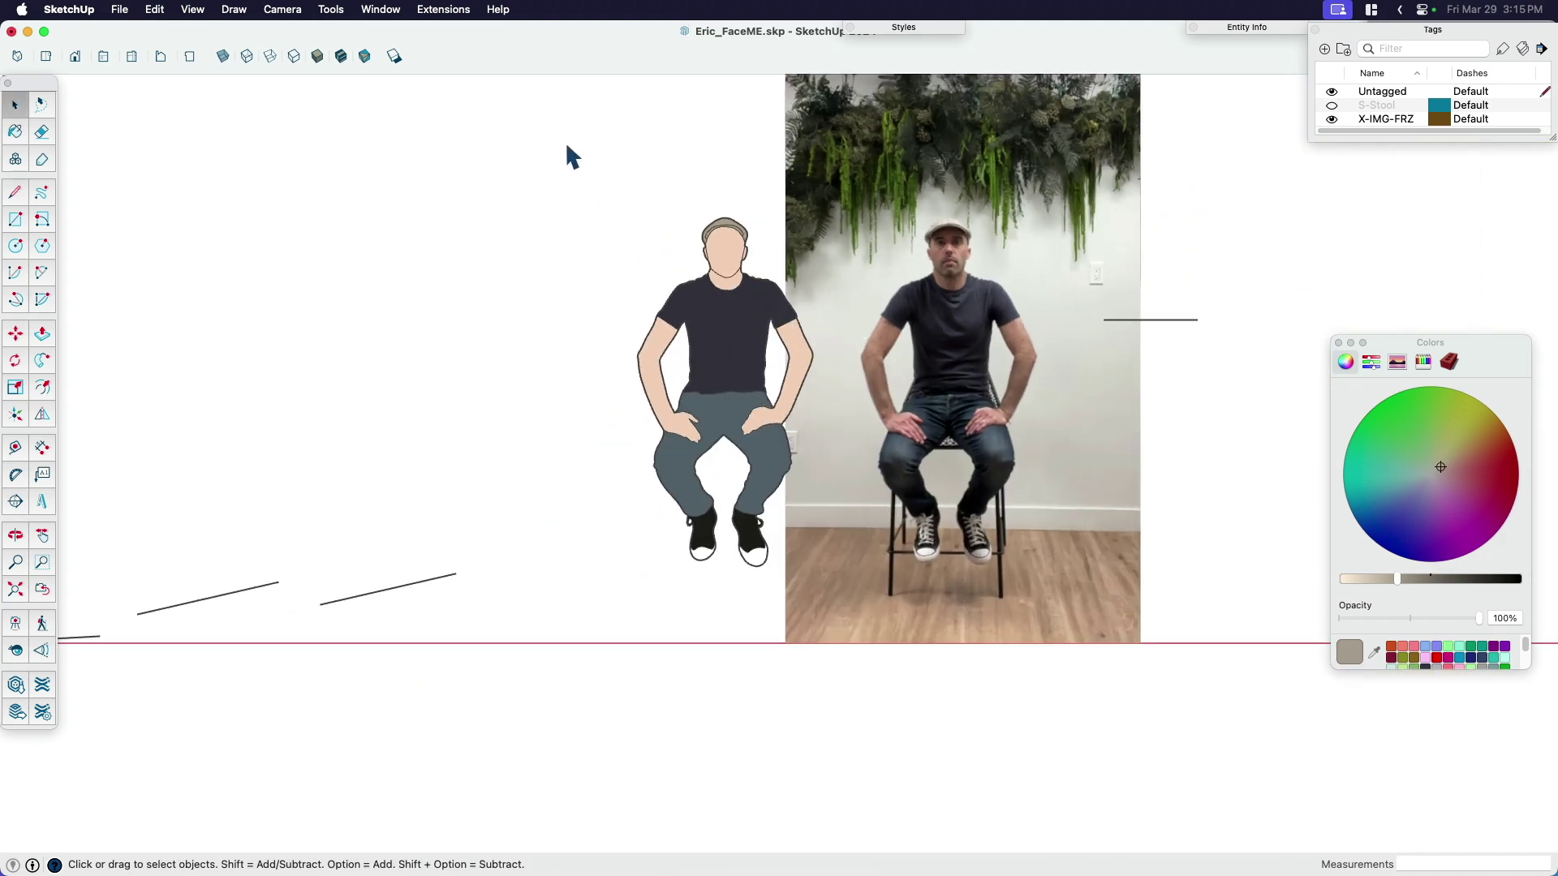
left_click_drag(566, 147, 829, 583)
middle_click_drag(867, 586, 557, 198)
left_click_drag(552, 188, 930, 539)
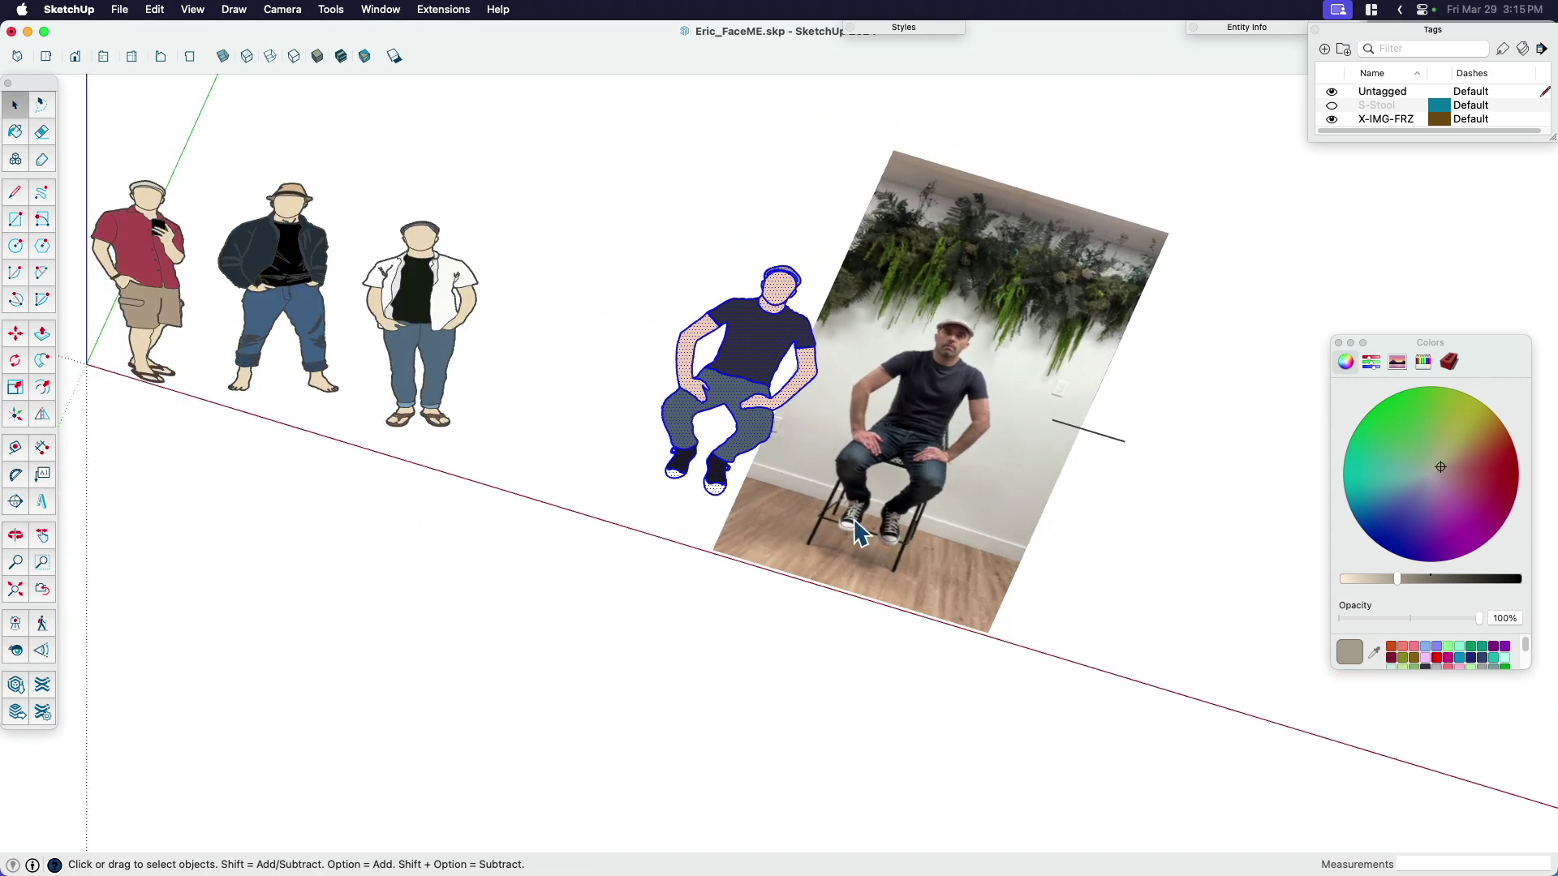
key("g")
Rotate the silhouette group about its bottom edge so that it stands upright on the ground
key("q")
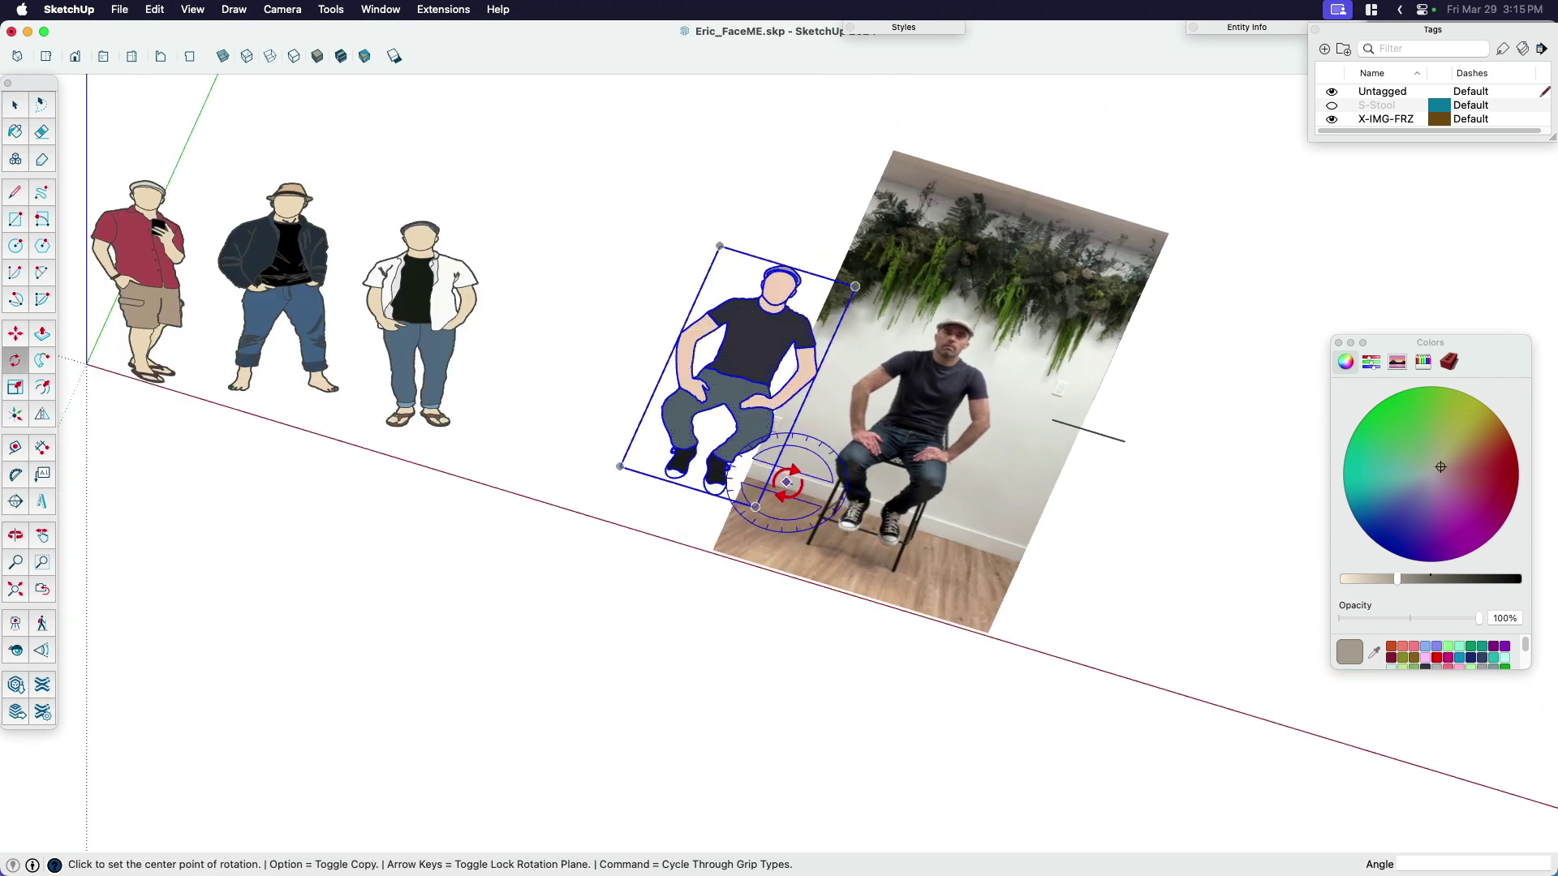
scroll(779, 487, "up", 3)
left_click(681, 499)
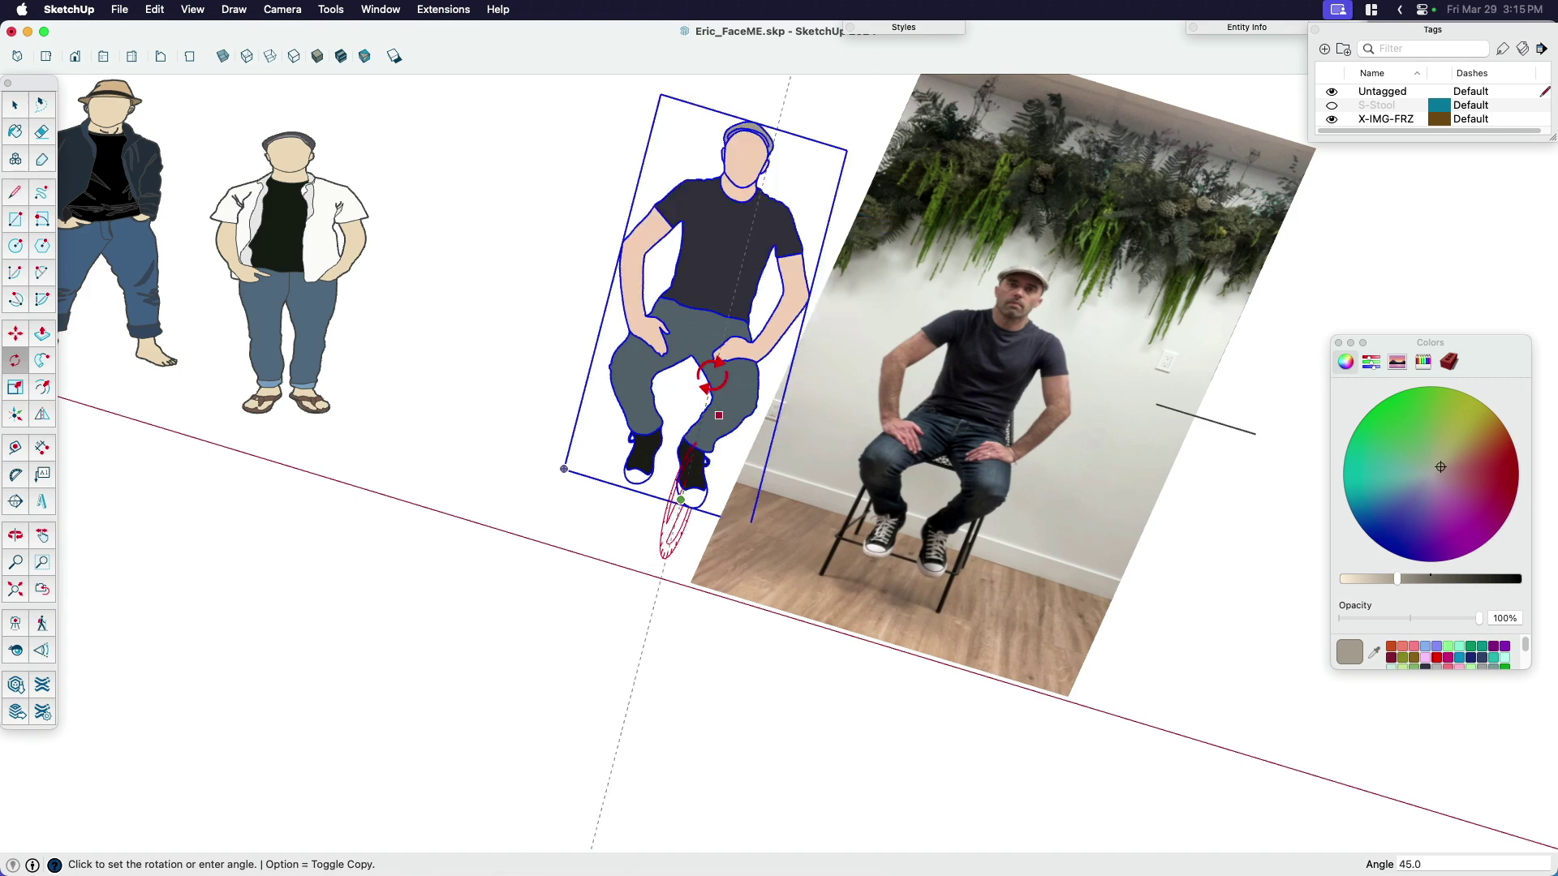
left_click(713, 375)
middle_click_drag(713, 383, 641, 399)
key("space")
right_click(641, 399)
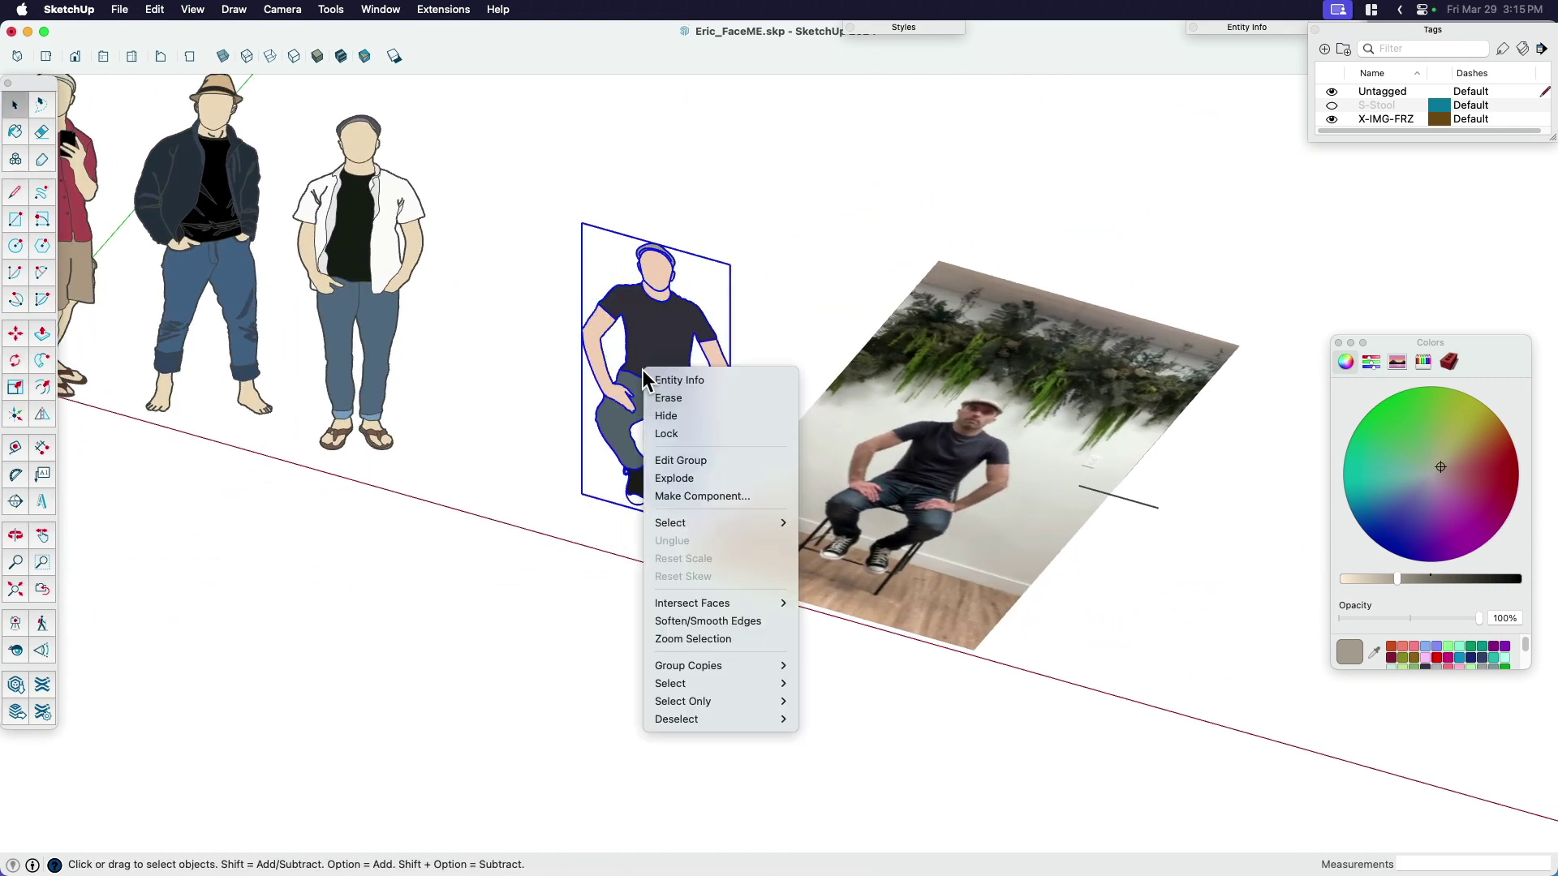
left_click(704, 497)
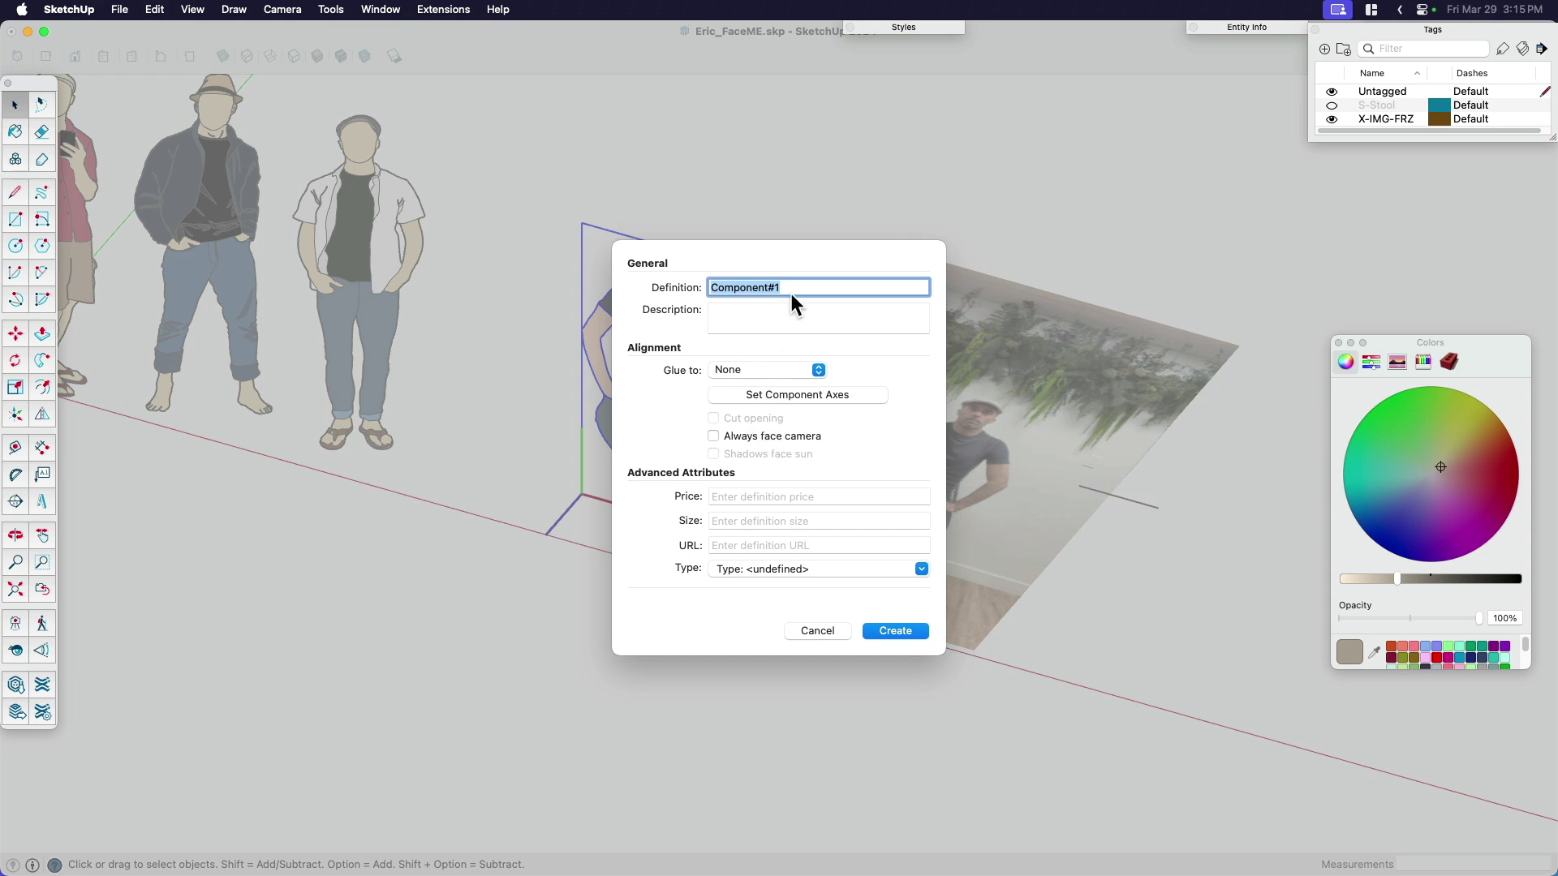
type("EricScaleFig2024")
left_click(811, 395)
scroll(657, 514, "up", 4)
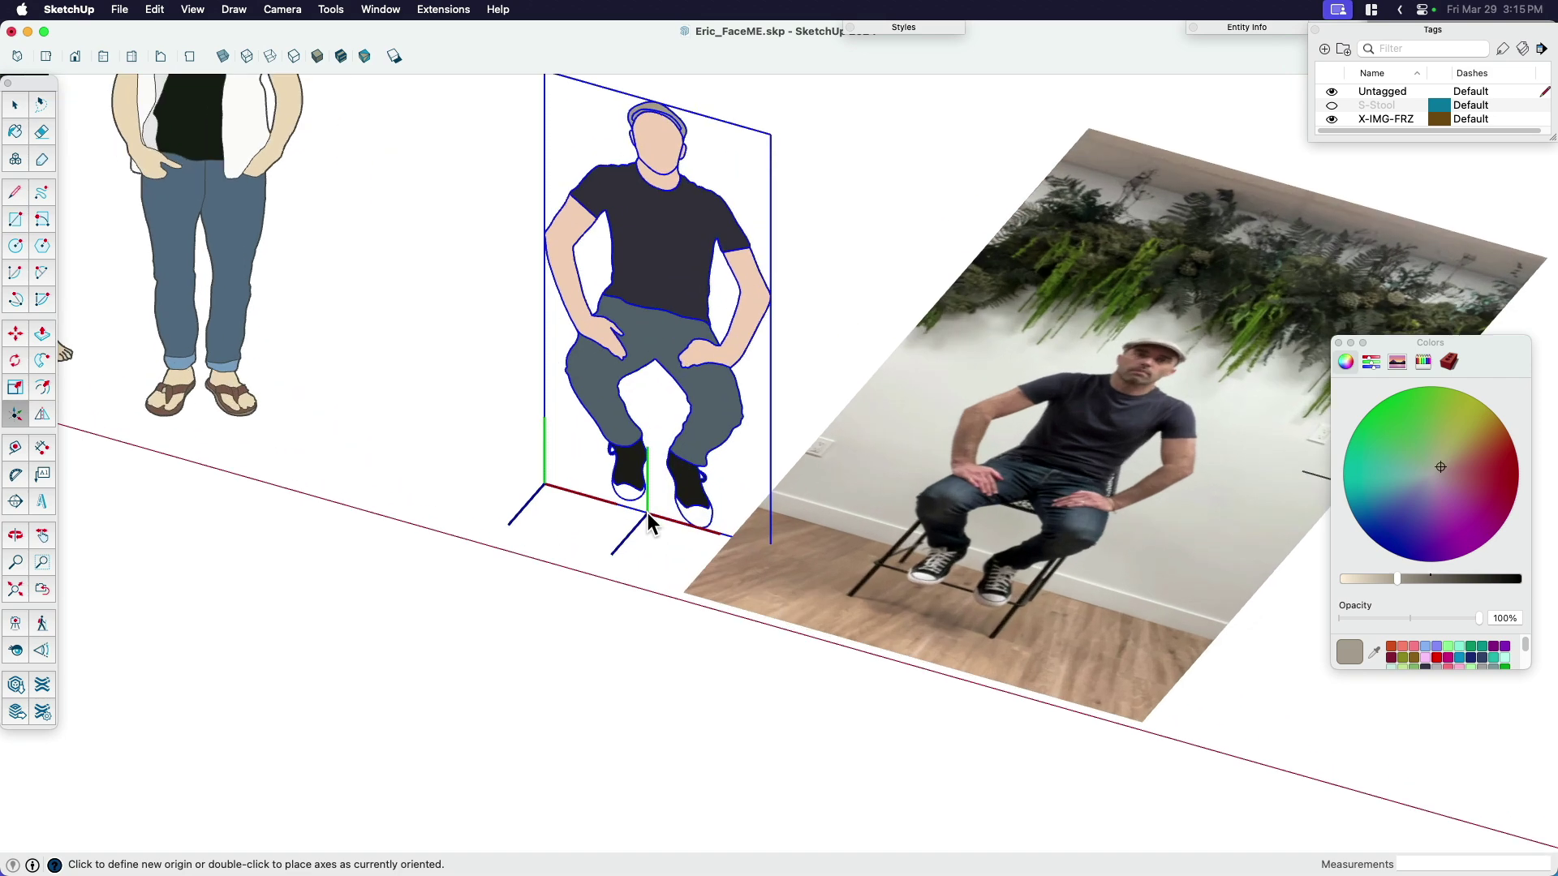
left_click(648, 513)
left_click(670, 523)
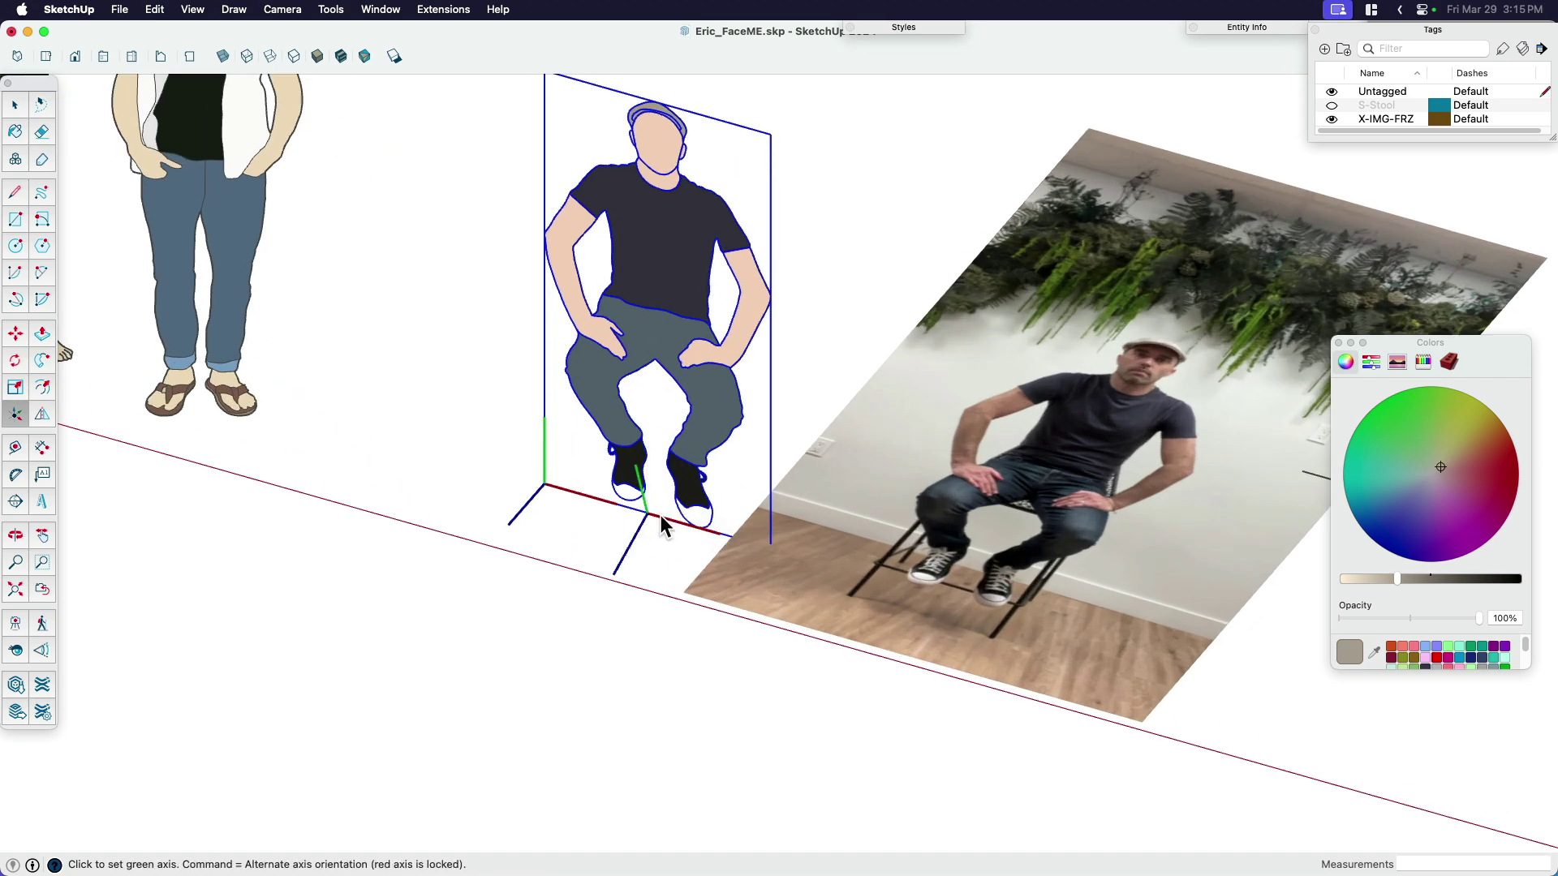
scroll(683, 536, "down", 2)
scroll(710, 509, "up", 3)
middle_click_drag(711, 509, 735, 604)
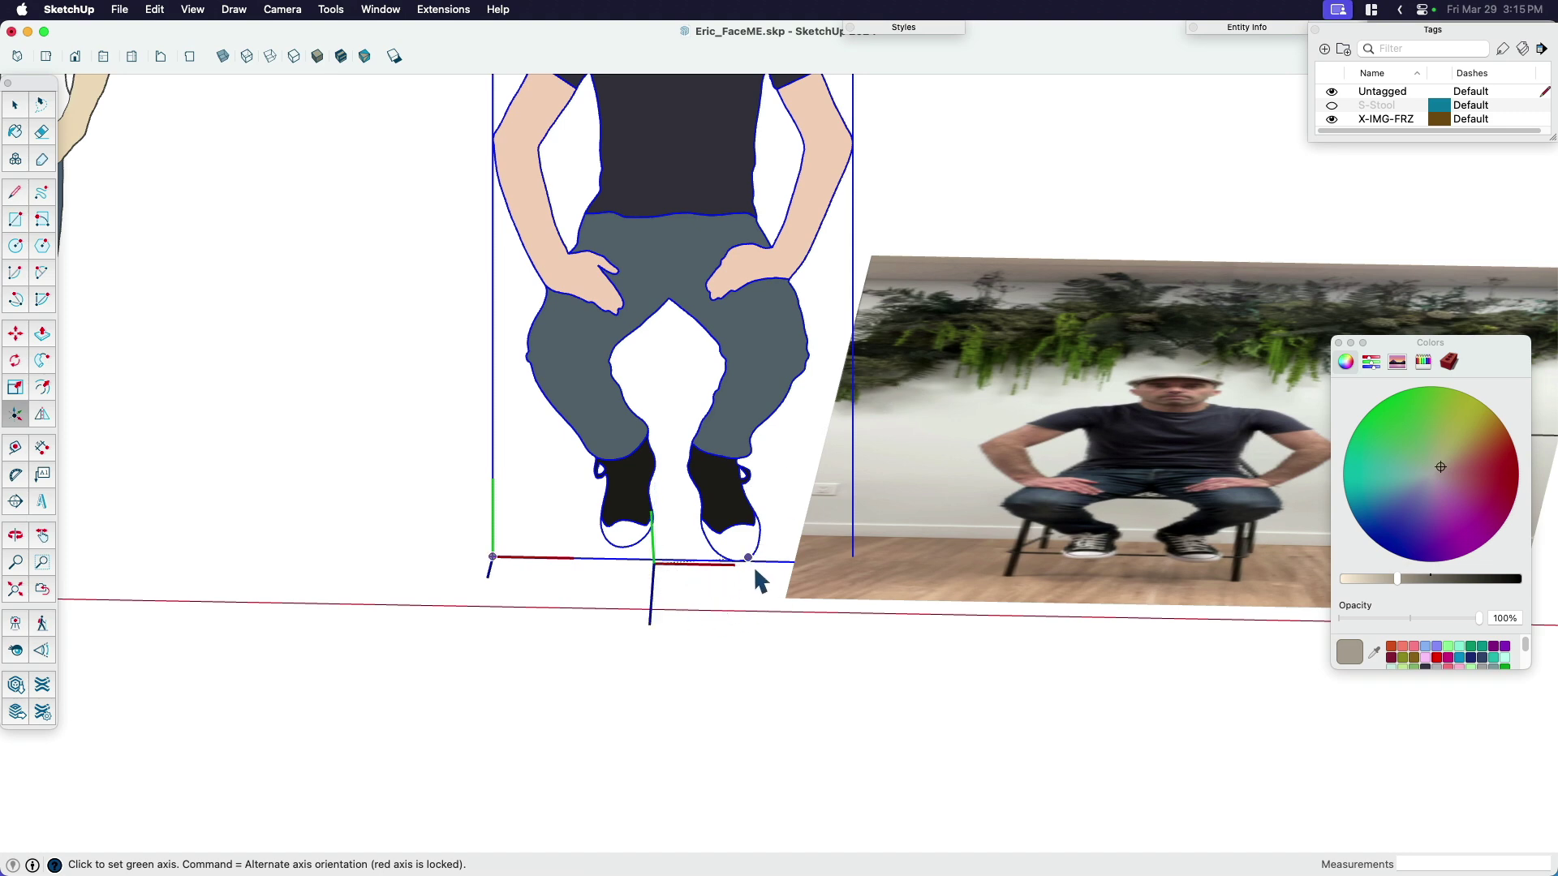
left_click(664, 579)
In the front view, define the group as a component named with the figure's first name and 2024, with Always face camera and Shadows face sun enabled
scroll(758, 515, "down", 5)
middle_click_drag(758, 514, 768, 396)
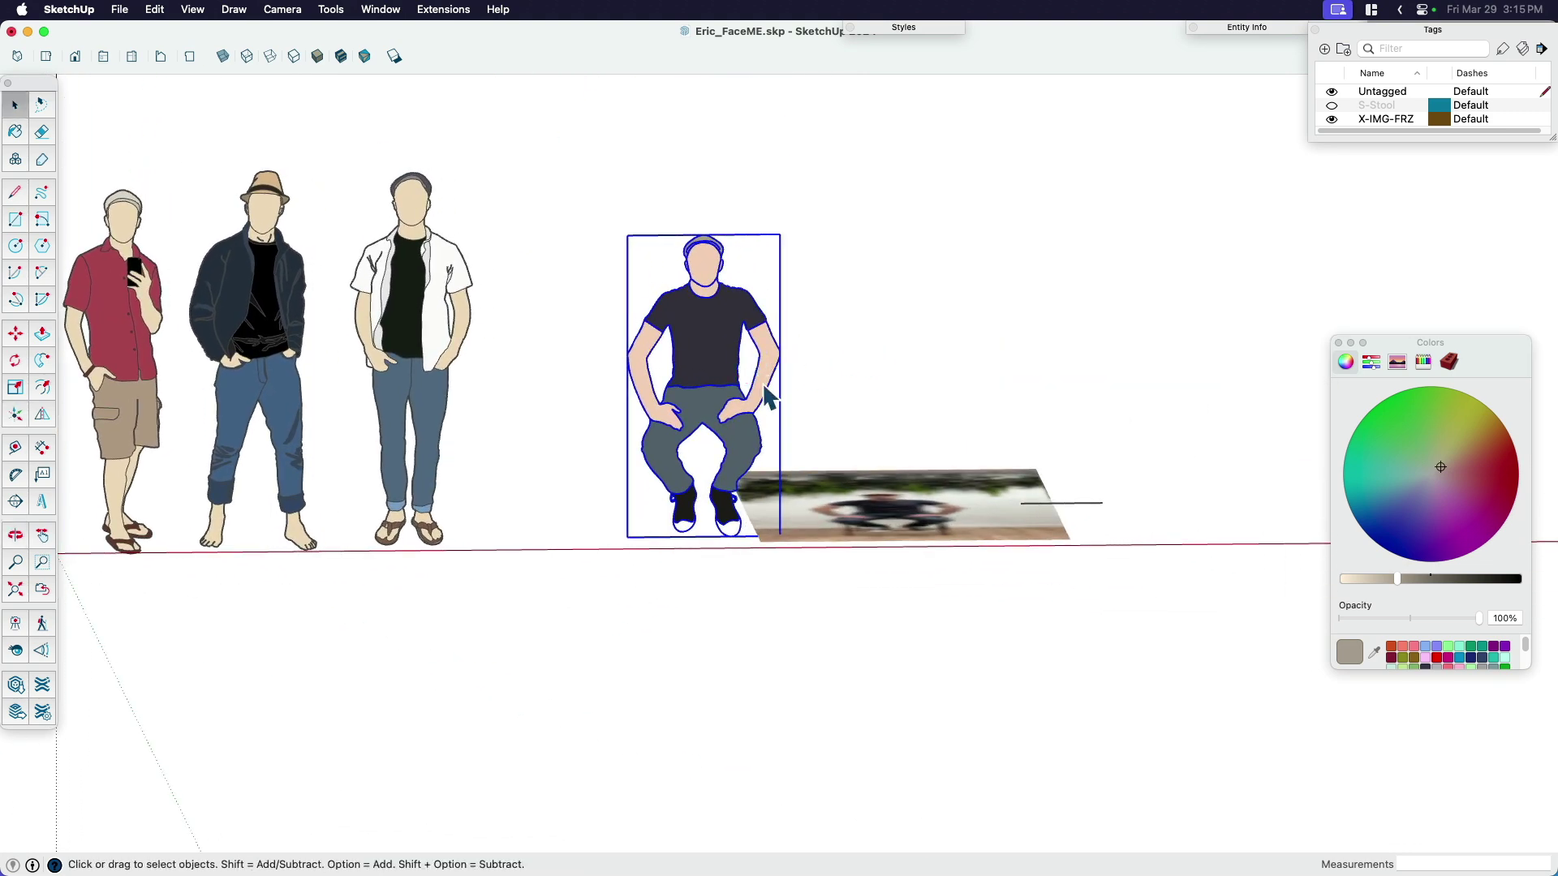
left_click(76, 57)
scroll(962, 617, "up", 4)
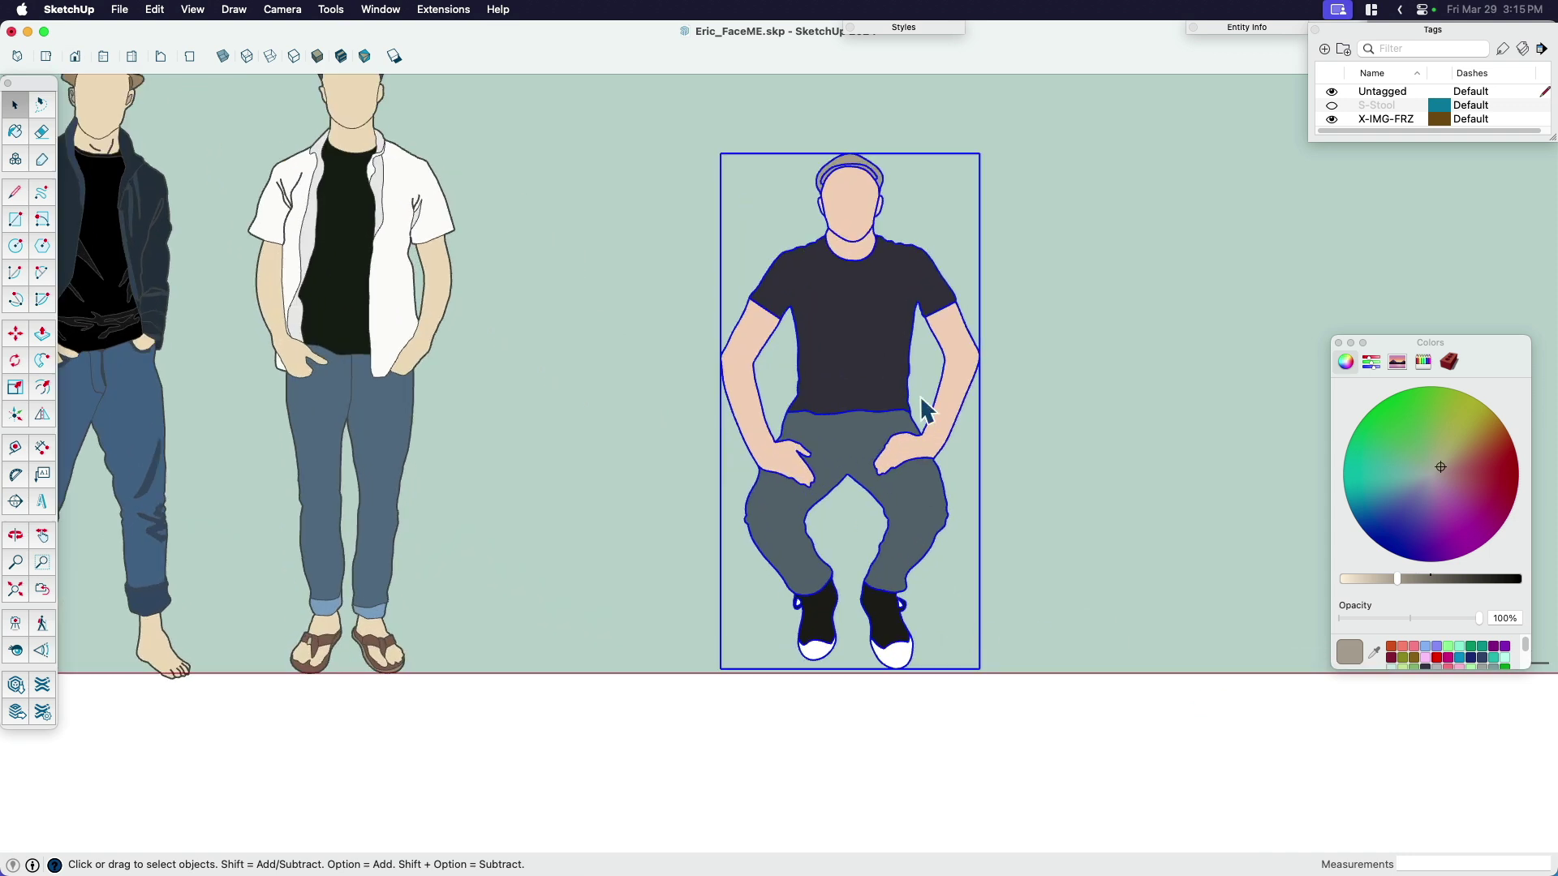
middle_click_drag(933, 452, 821, 557, "shift")
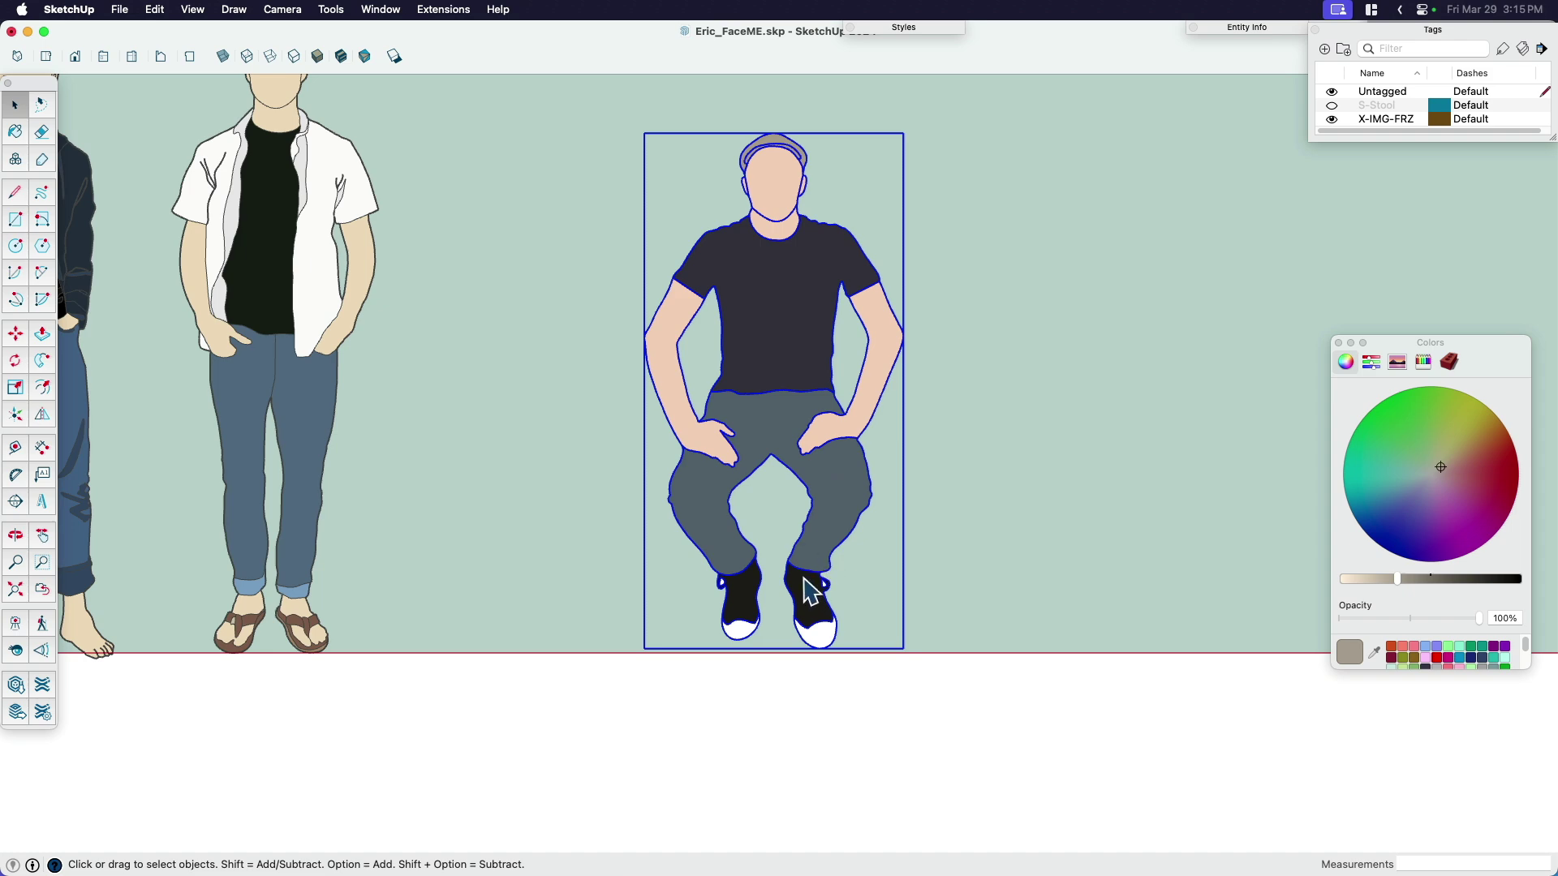
right_click(761, 423)
left_click(812, 549)
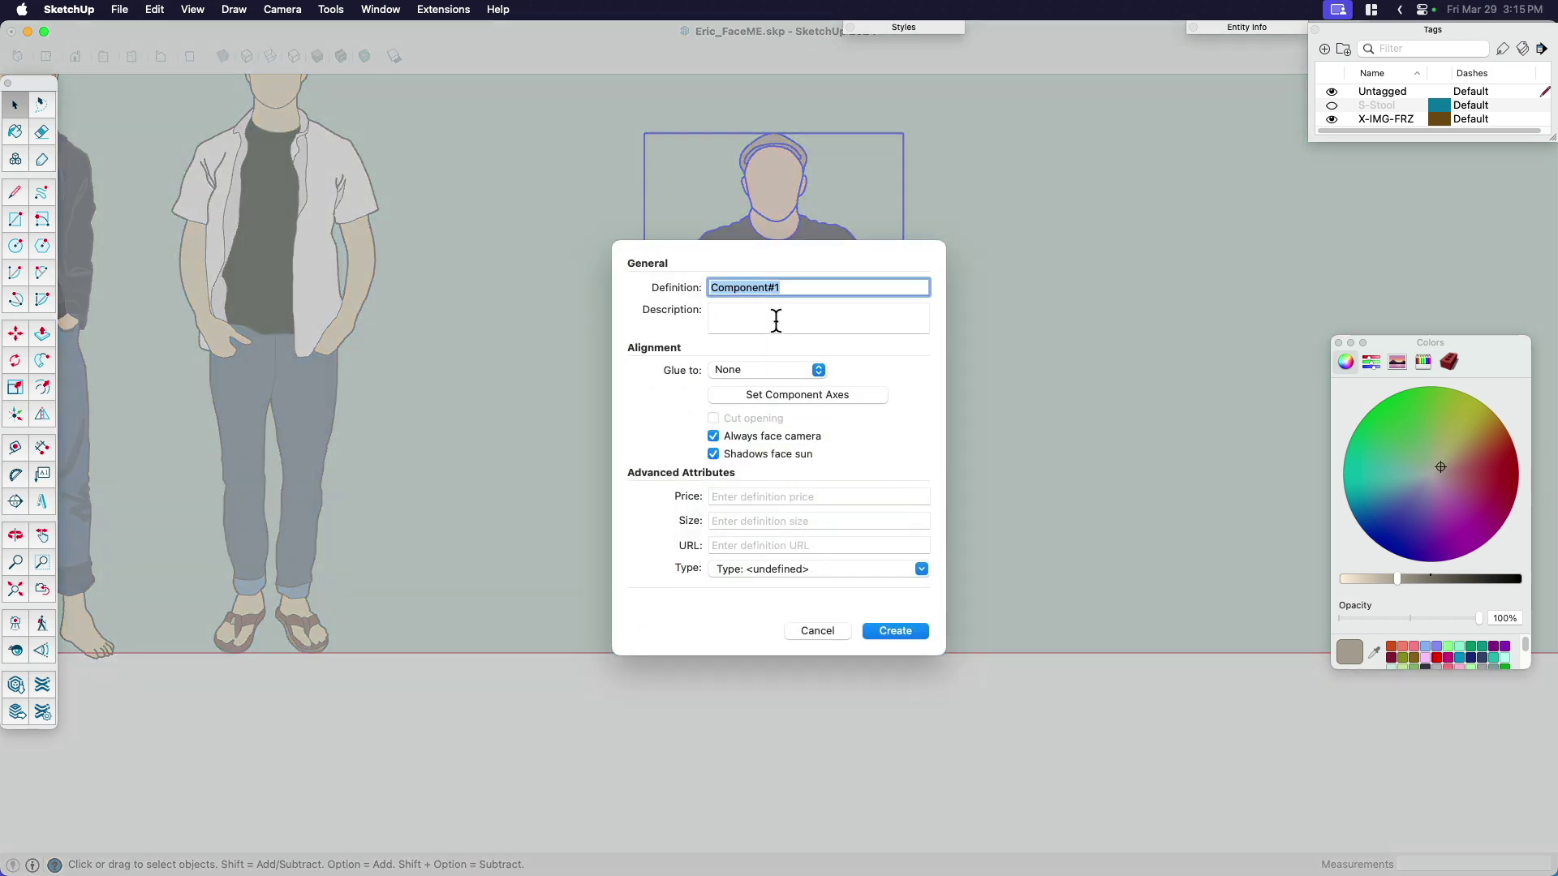
type("Eric2024")
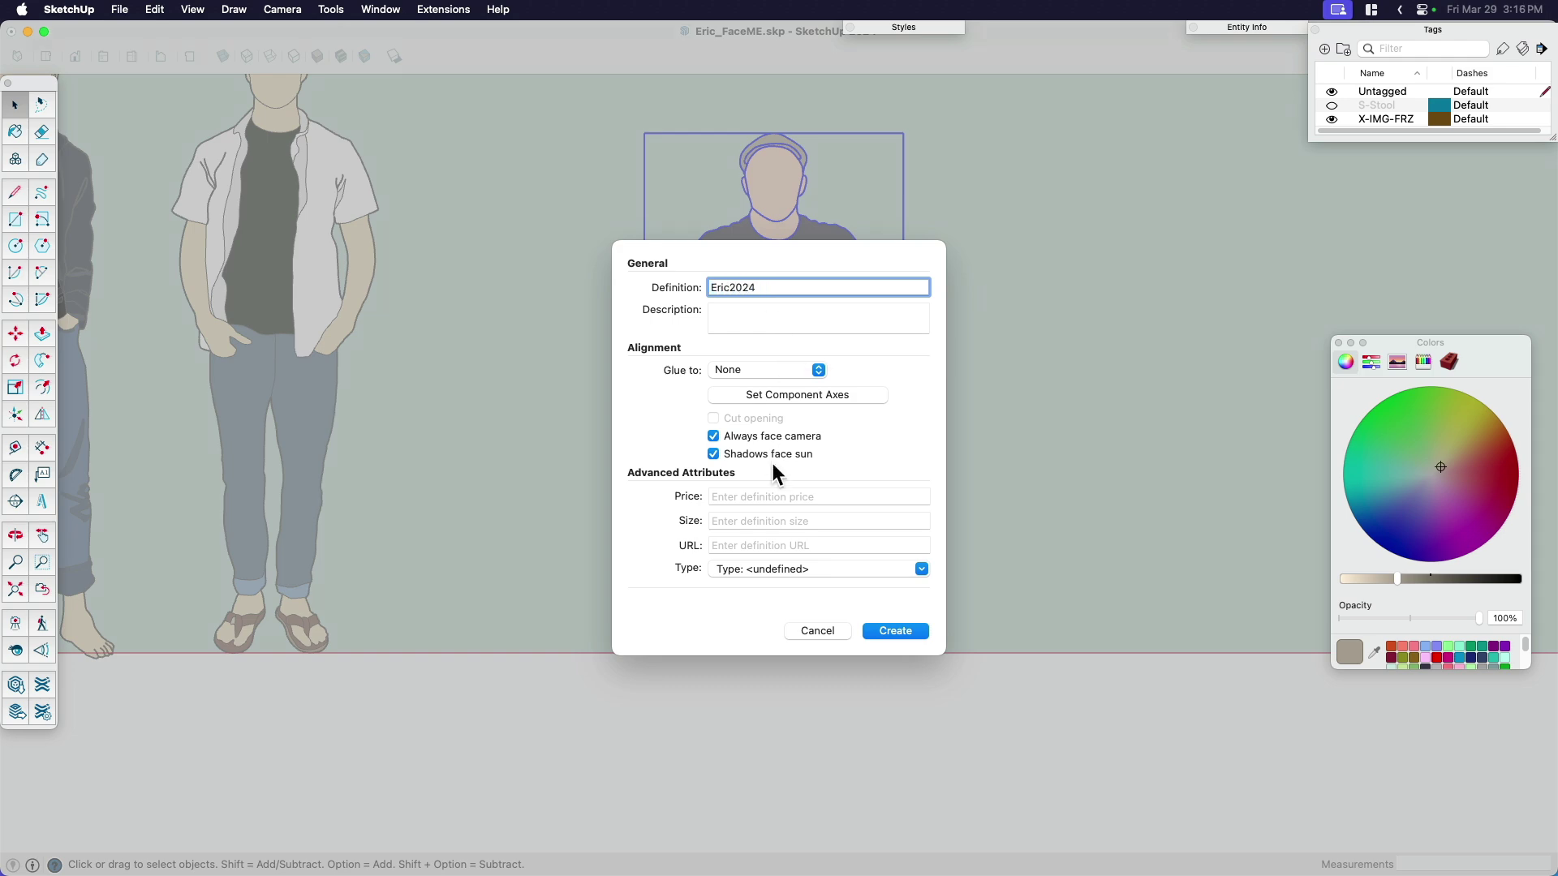
Set the component axes' origin midway between the shoes near the sole line, with red horizontal and blue vertical, and create the component
left_click(762, 401)
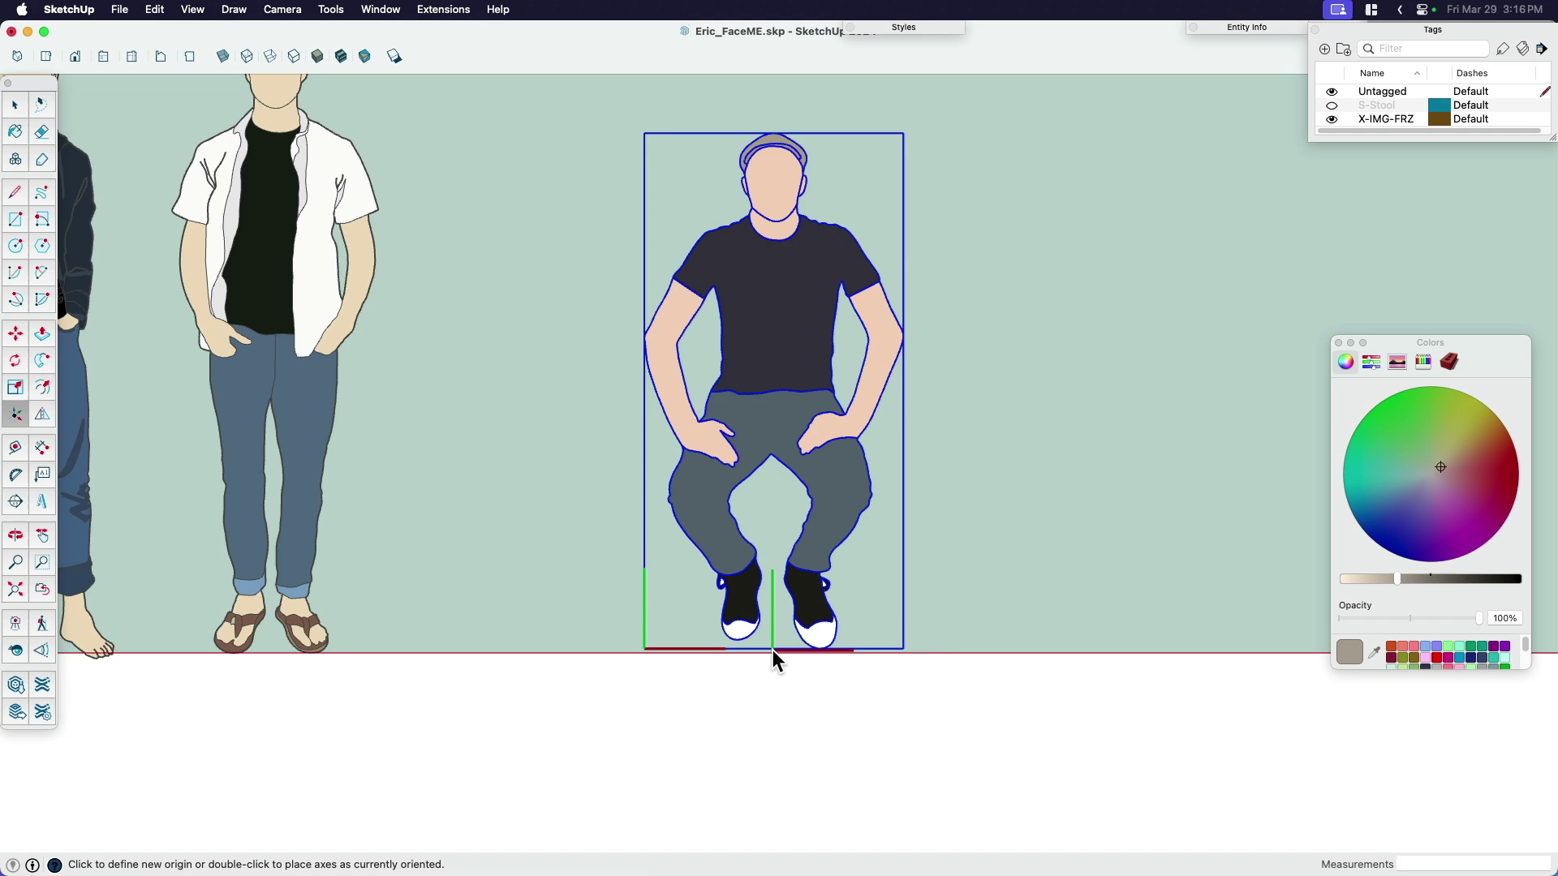
scroll(773, 648, "up", 2)
left_click(773, 637)
left_click(890, 641)
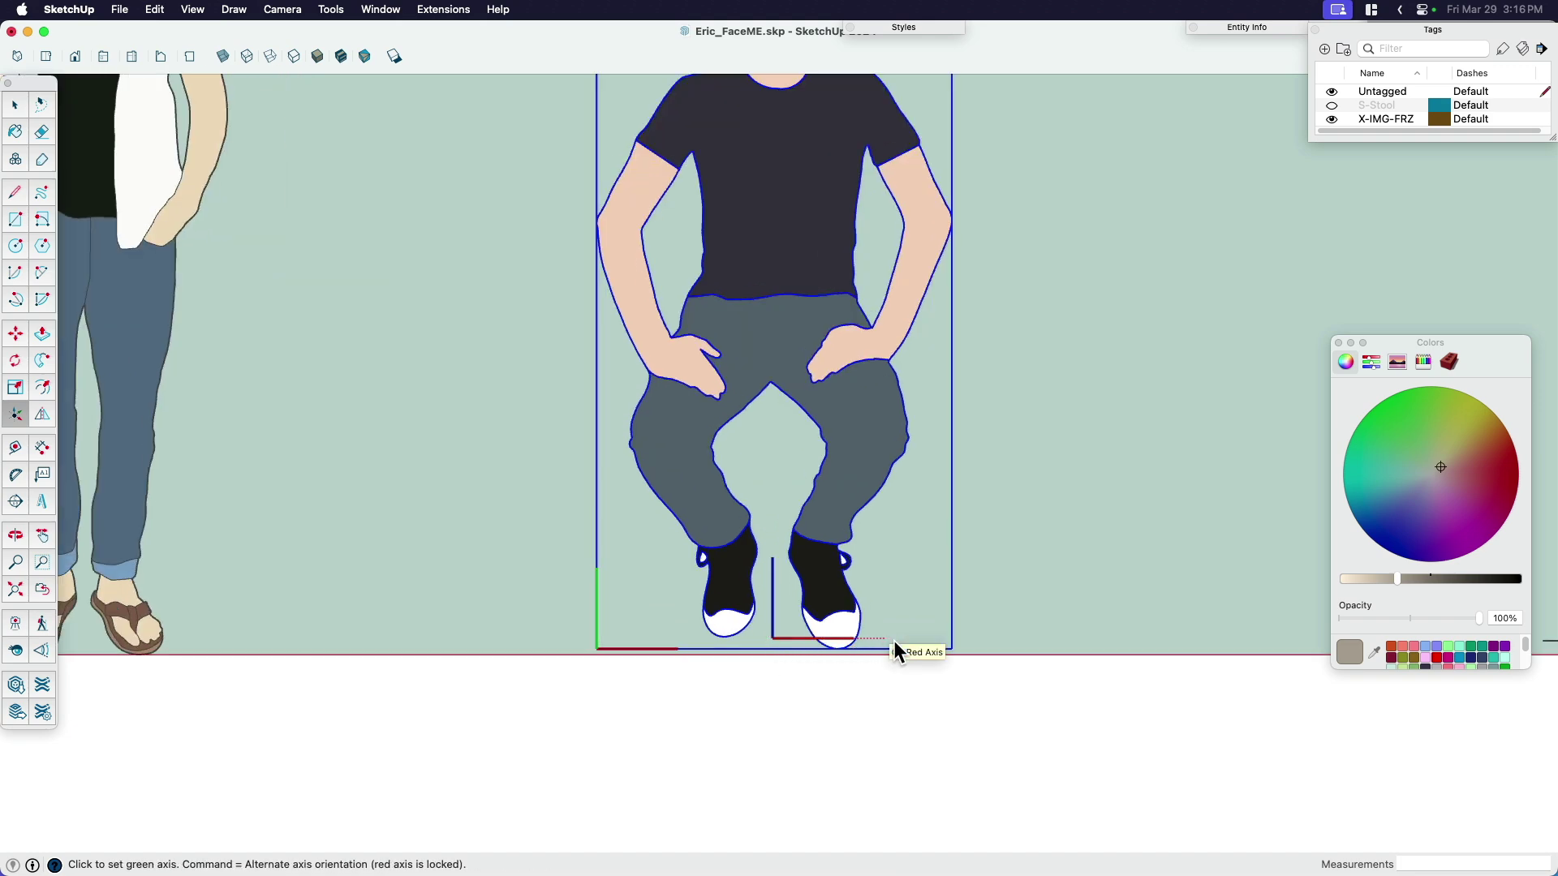
left_click(894, 641)
left_click(895, 631)
Orbit around the seated figure to check that it faces the camera, and turn on shadows
scroll(885, 600, "down", 5)
left_click_drag(779, 578, 600, 552)
scroll(682, 599, "up", 2)
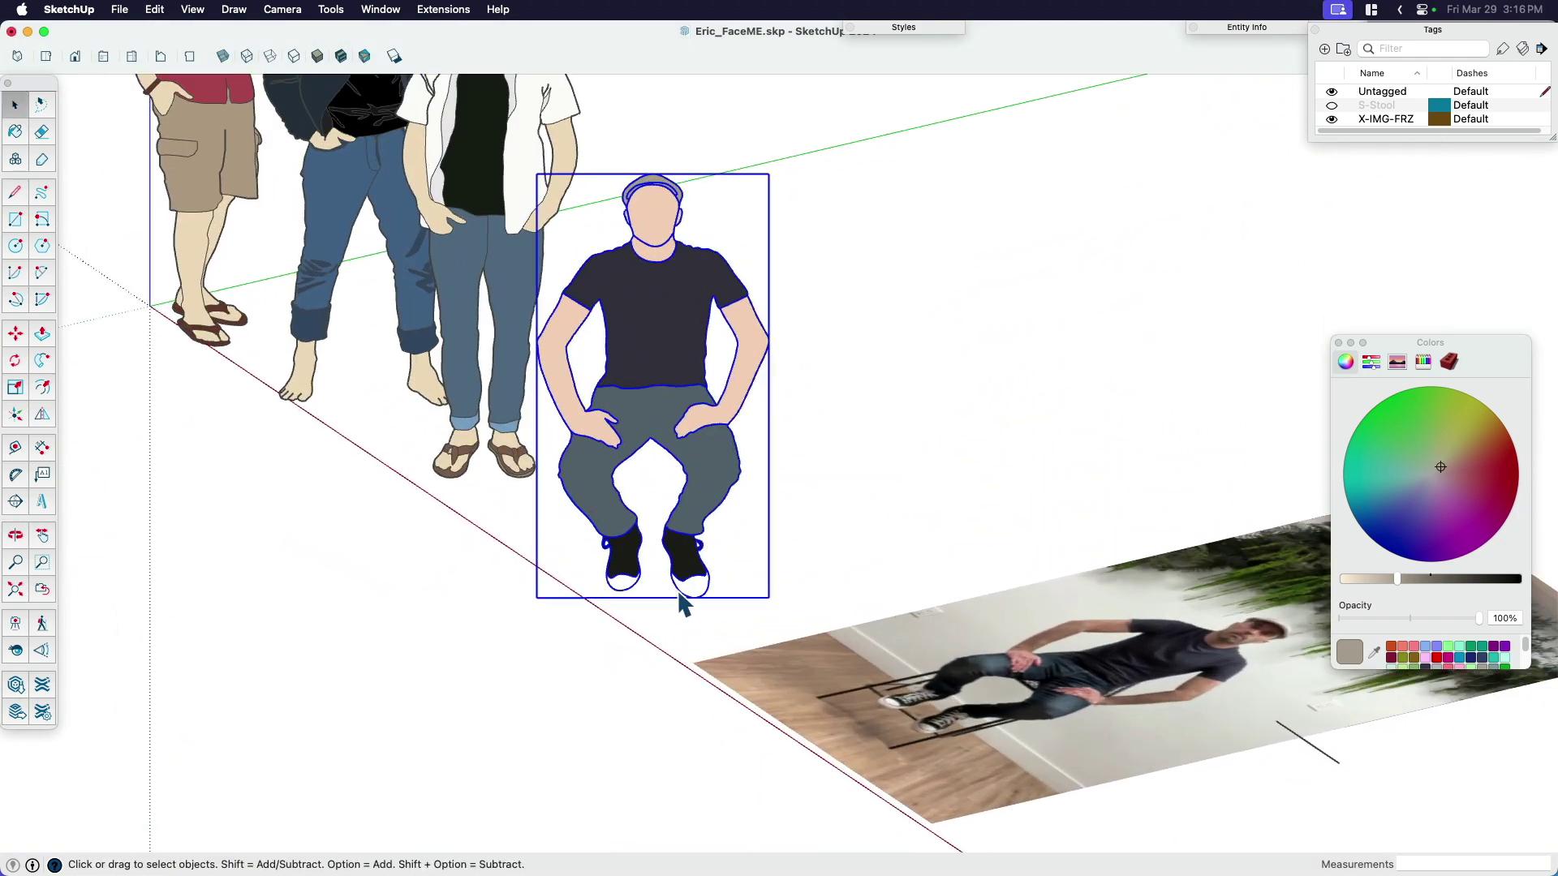
scroll(661, 598, "down", 3)
middle_click_drag(660, 598, 848, 580)
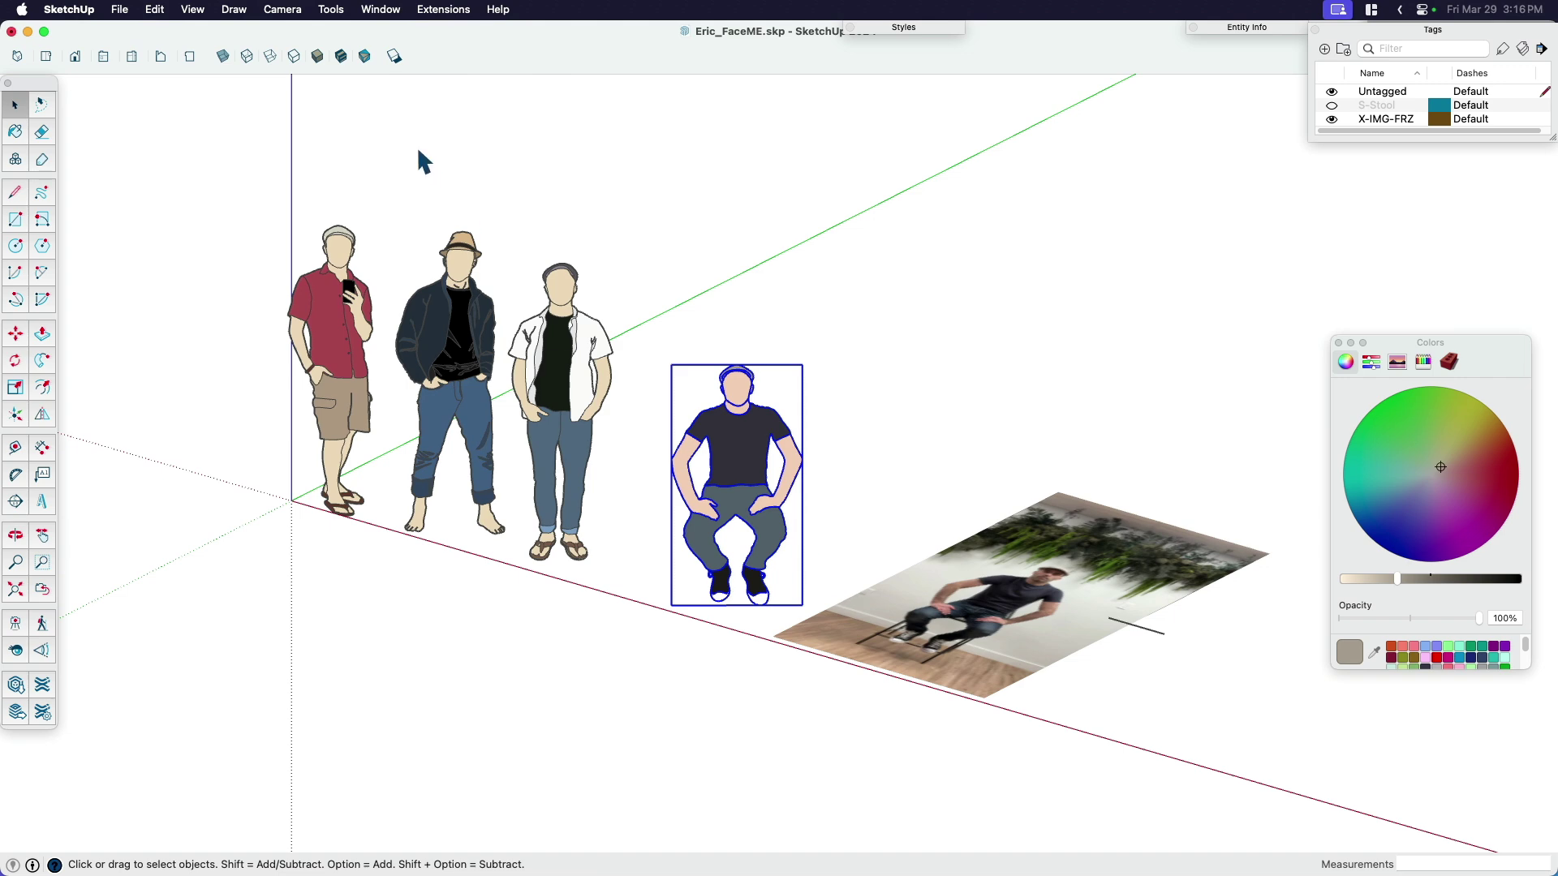
left_click(394, 56)
middle_click_drag(730, 455, 680, 538)
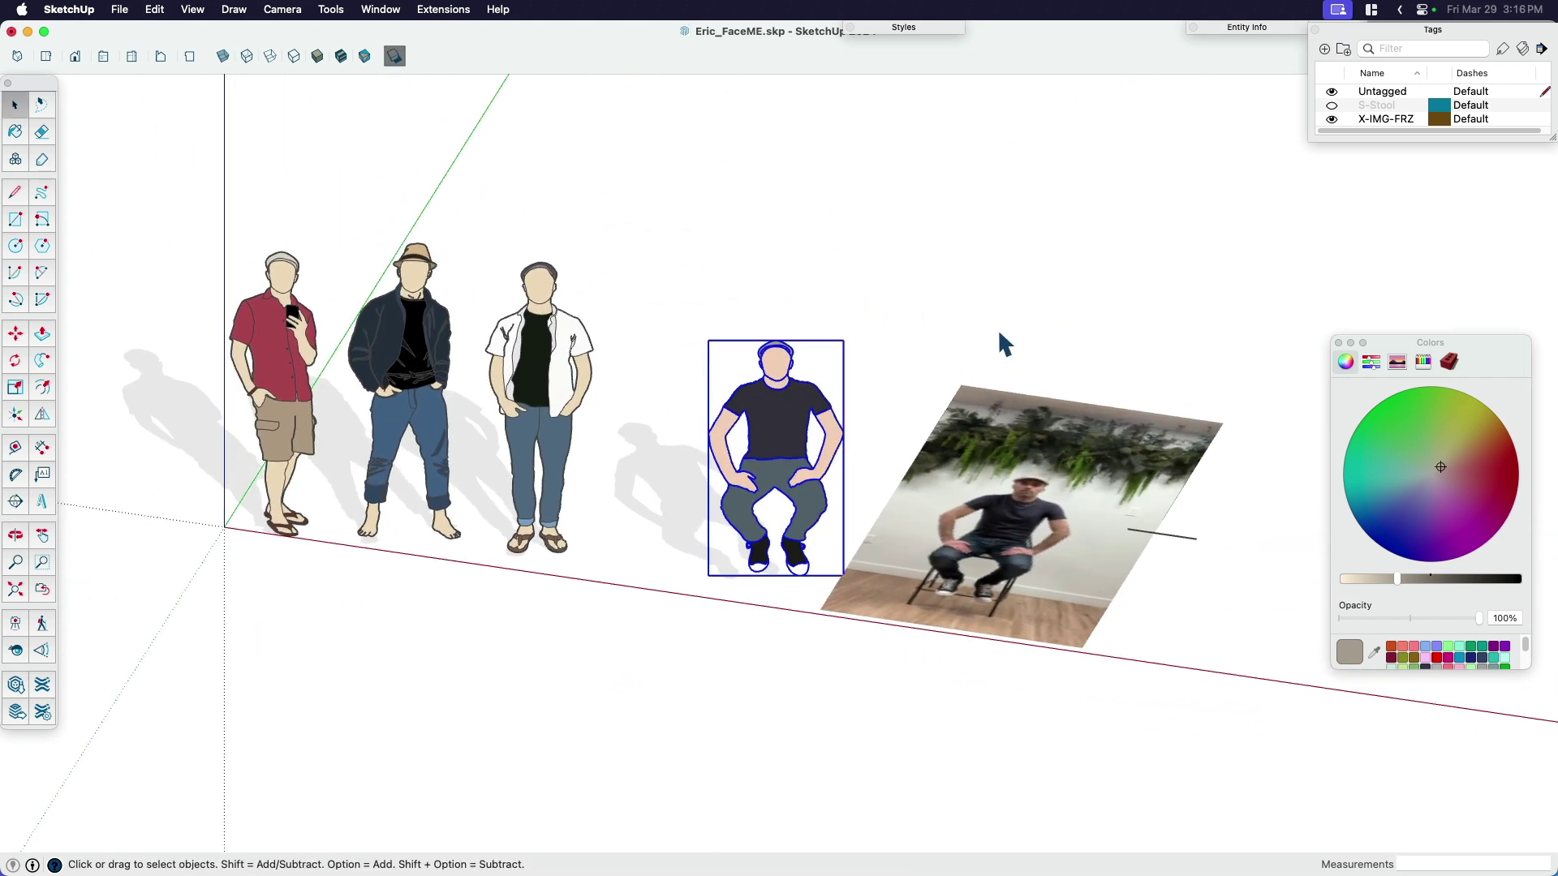
Deselect the figure, show the S-Stool tag and hide the X-IMG-FRZ tag
left_click(984, 367)
left_click(1332, 107)
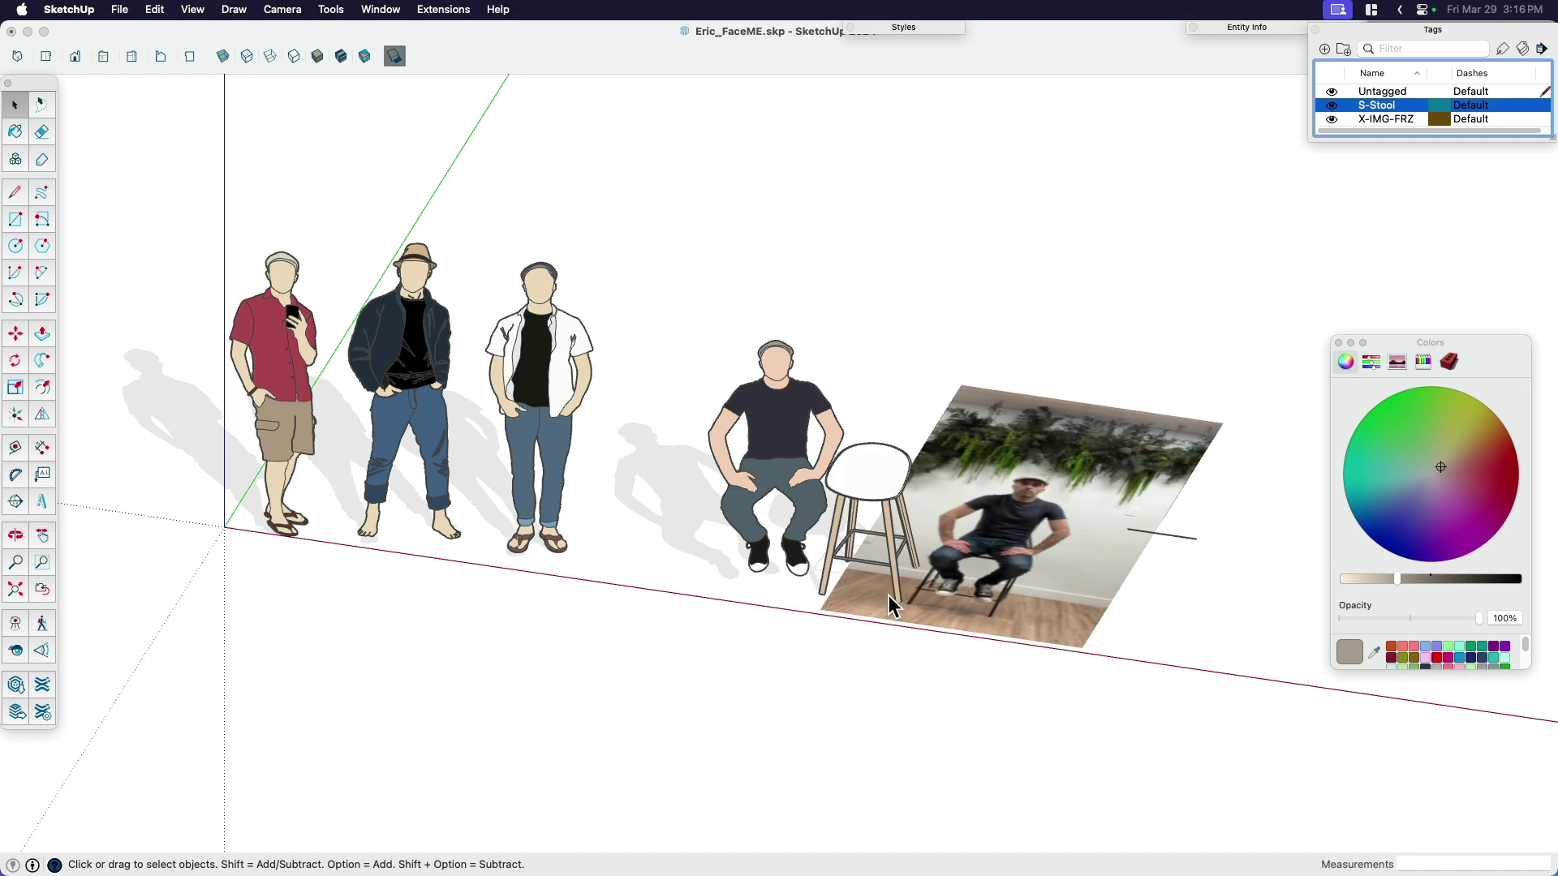
left_click(1331, 120)
Move the seated figure onto the seat of the stool
left_click(785, 467)
scroll(791, 464, "up", 5)
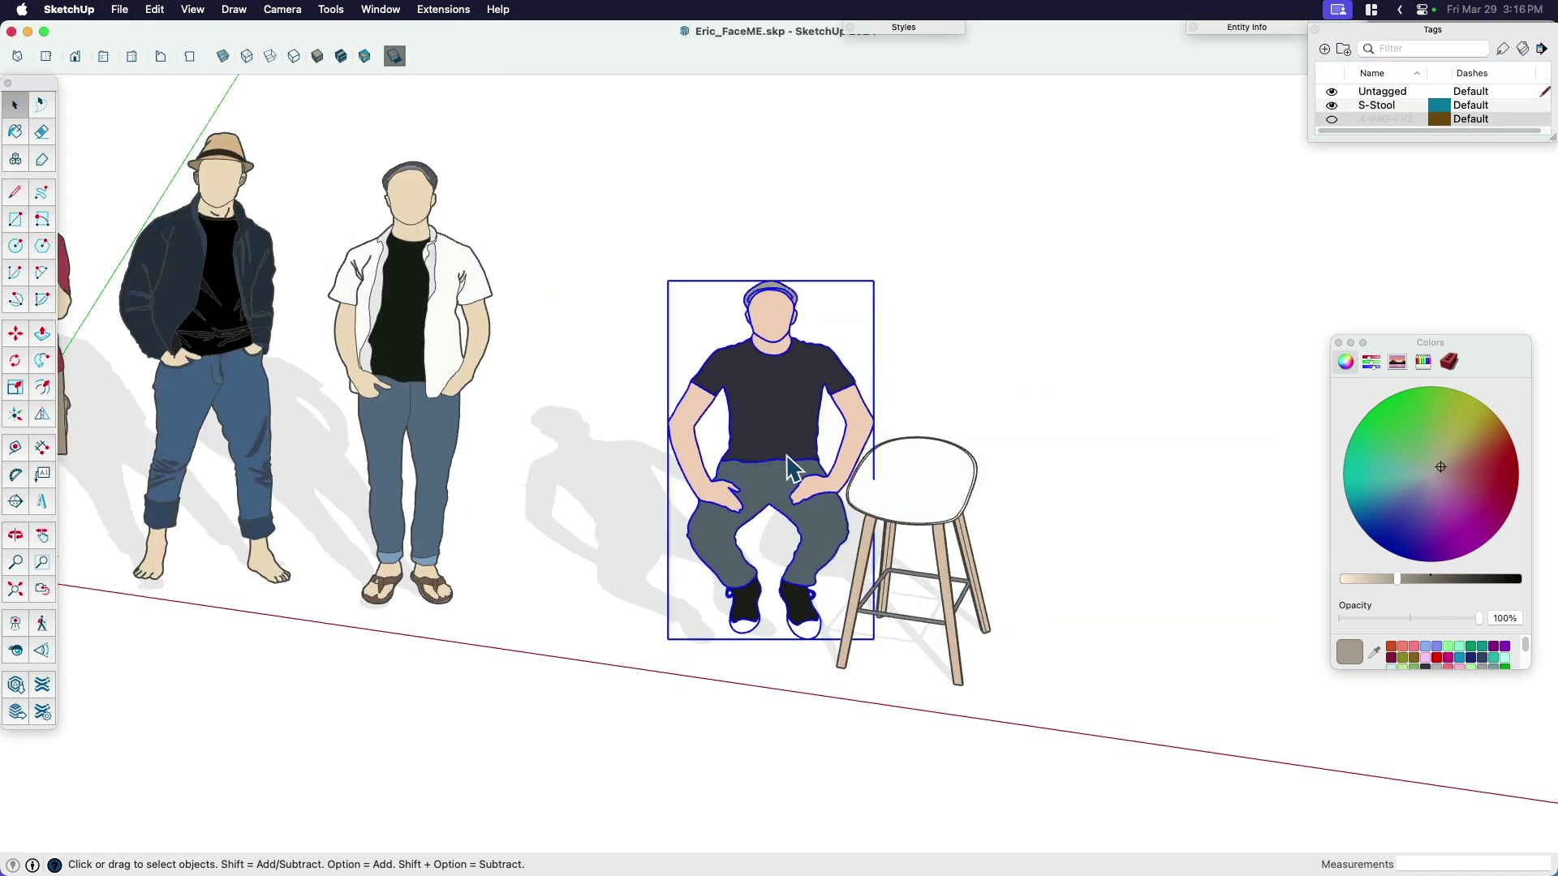
key("m")
left_click(765, 476)
left_click_drag(923, 526, 939, 529)
middle_click_drag(939, 529, 1020, 469)
Select the seated figure together with the stool and move both closer to the row of standing figures
scroll(1050, 665, "down", 2)
left_click(1055, 737)
left_click(977, 733)
left_click(977, 735)
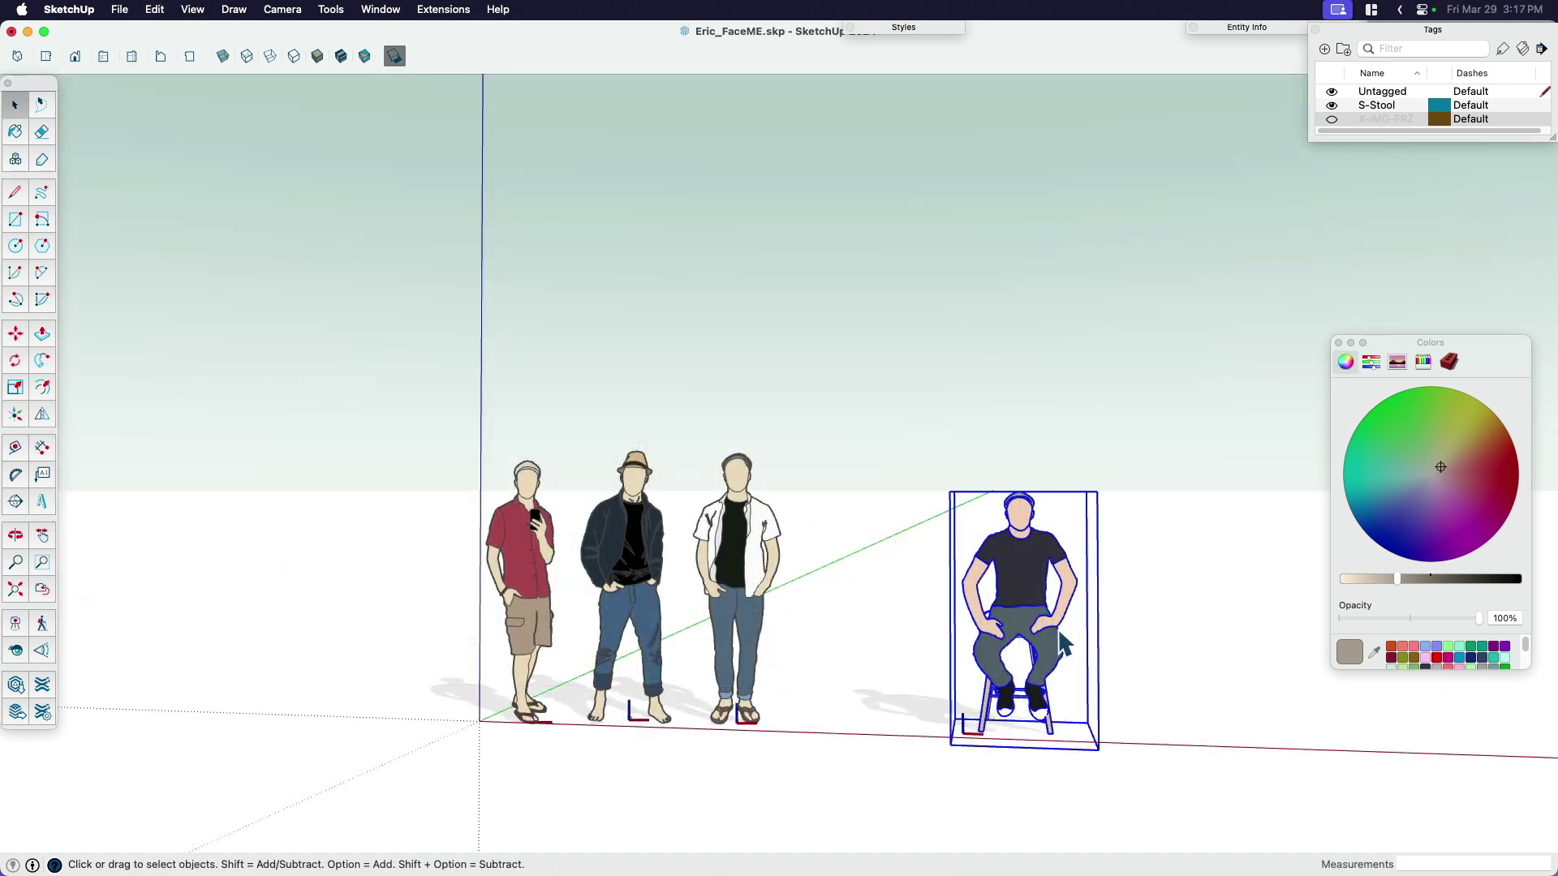
key("m")
left_click(1137, 713)
left_click(974, 690)
key("space")
left_click(824, 369)
Open the seated figure's component for editing and sample the skin colour from the standing figure in the white shirt
scroll(761, 552, "up", 3)
scroll(761, 558, "up", 2)
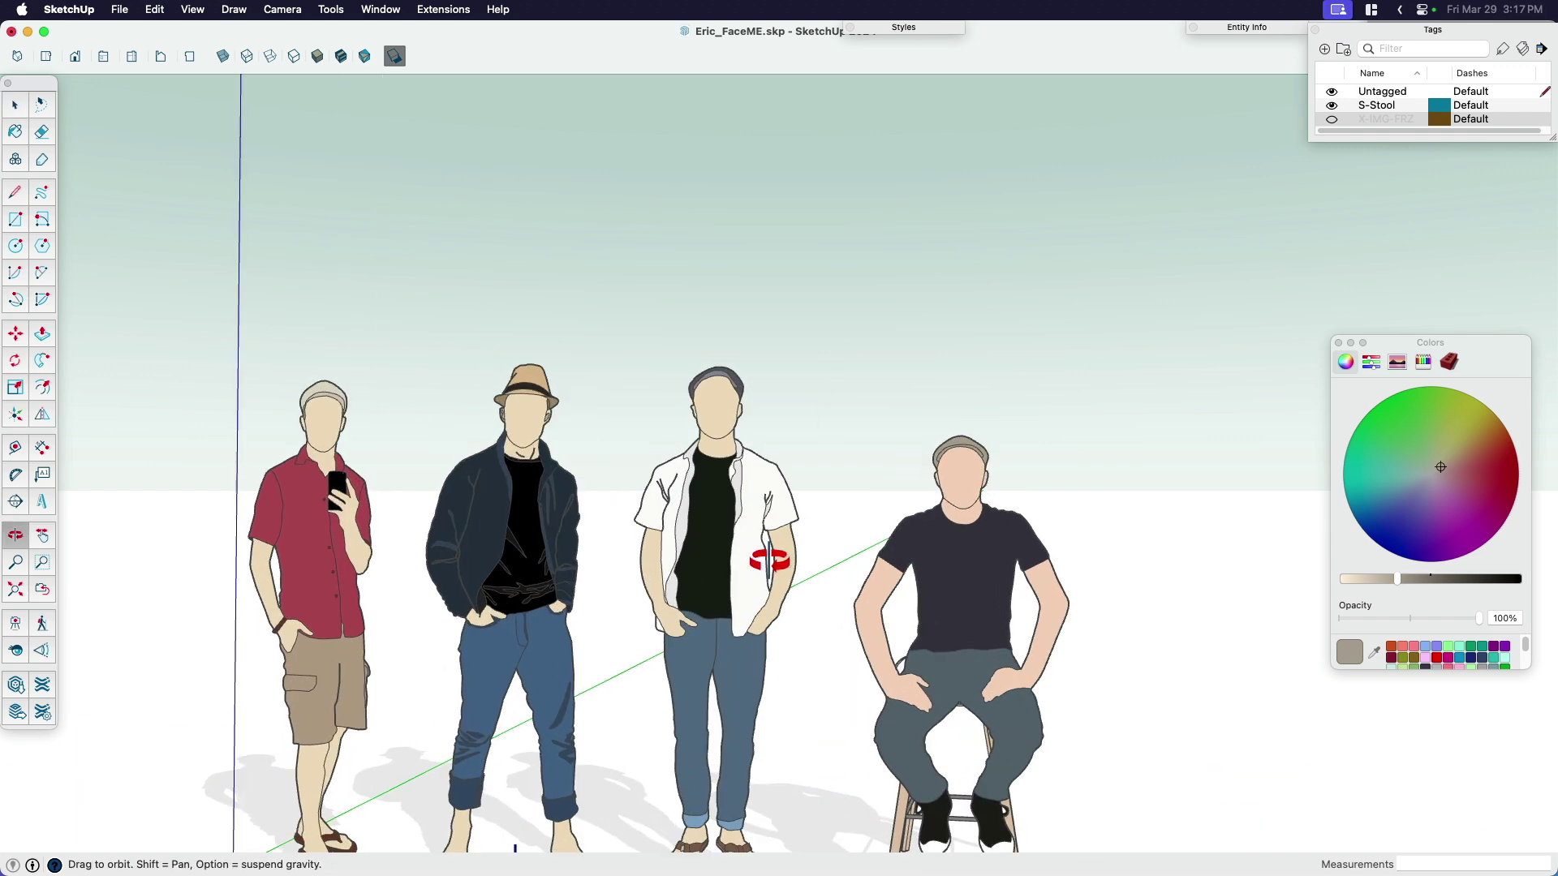
scroll(767, 568, "down", 1)
middle_click_drag(772, 569, 869, 552, "shift")
key("b")
key("space")
double_click(1030, 446)
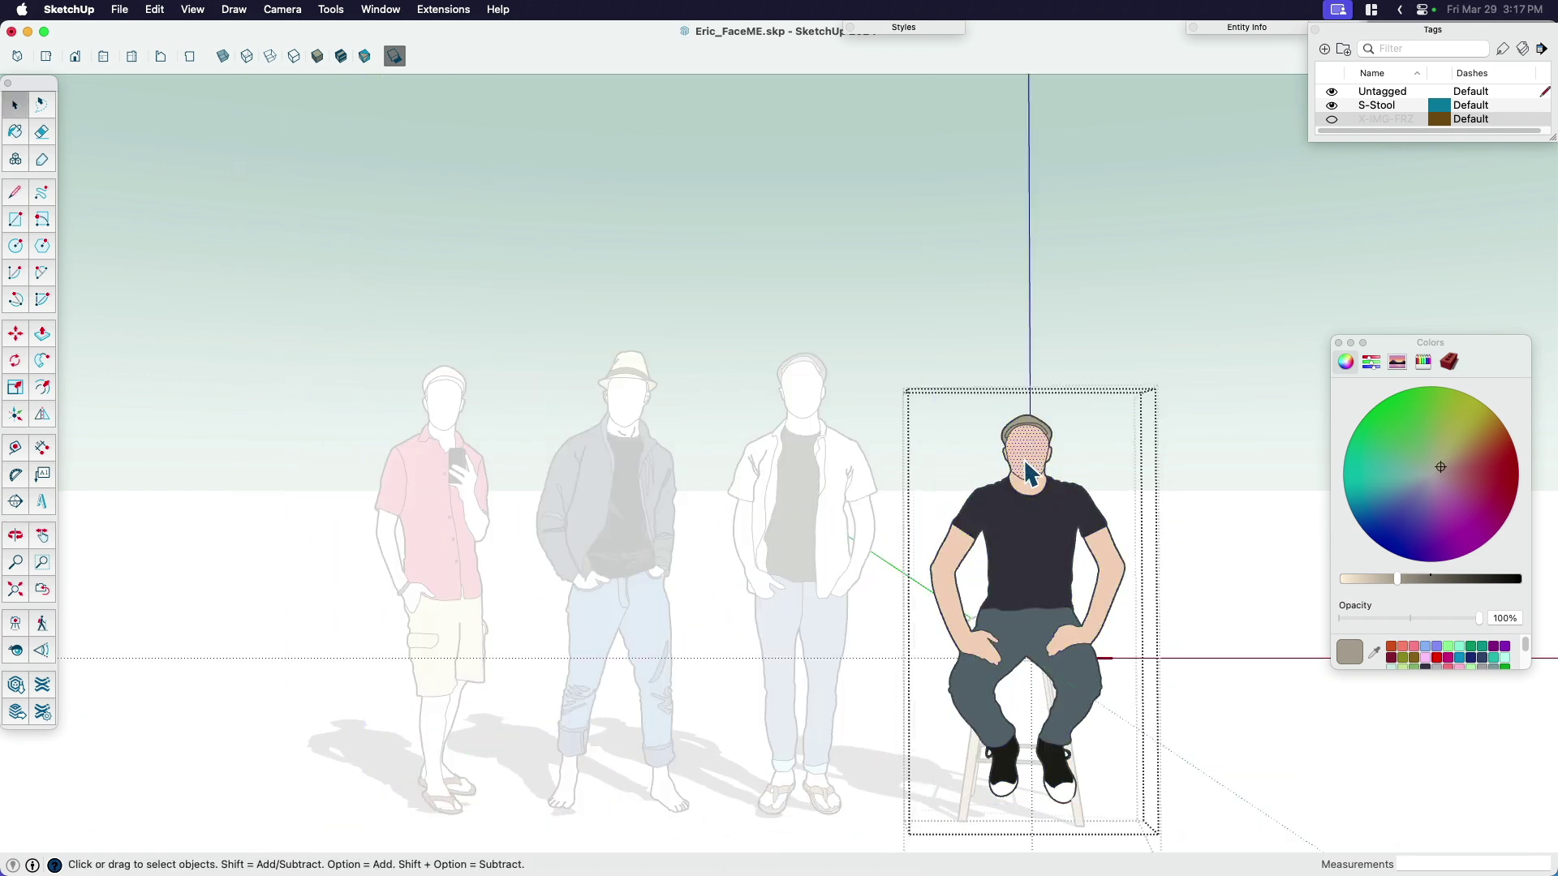
key("b")
left_click(808, 382, "super")
Select all faces sharing the seated figure's skin material, paint them with the sampled skin tone, and close the component
key("space")
right_click(1029, 456)
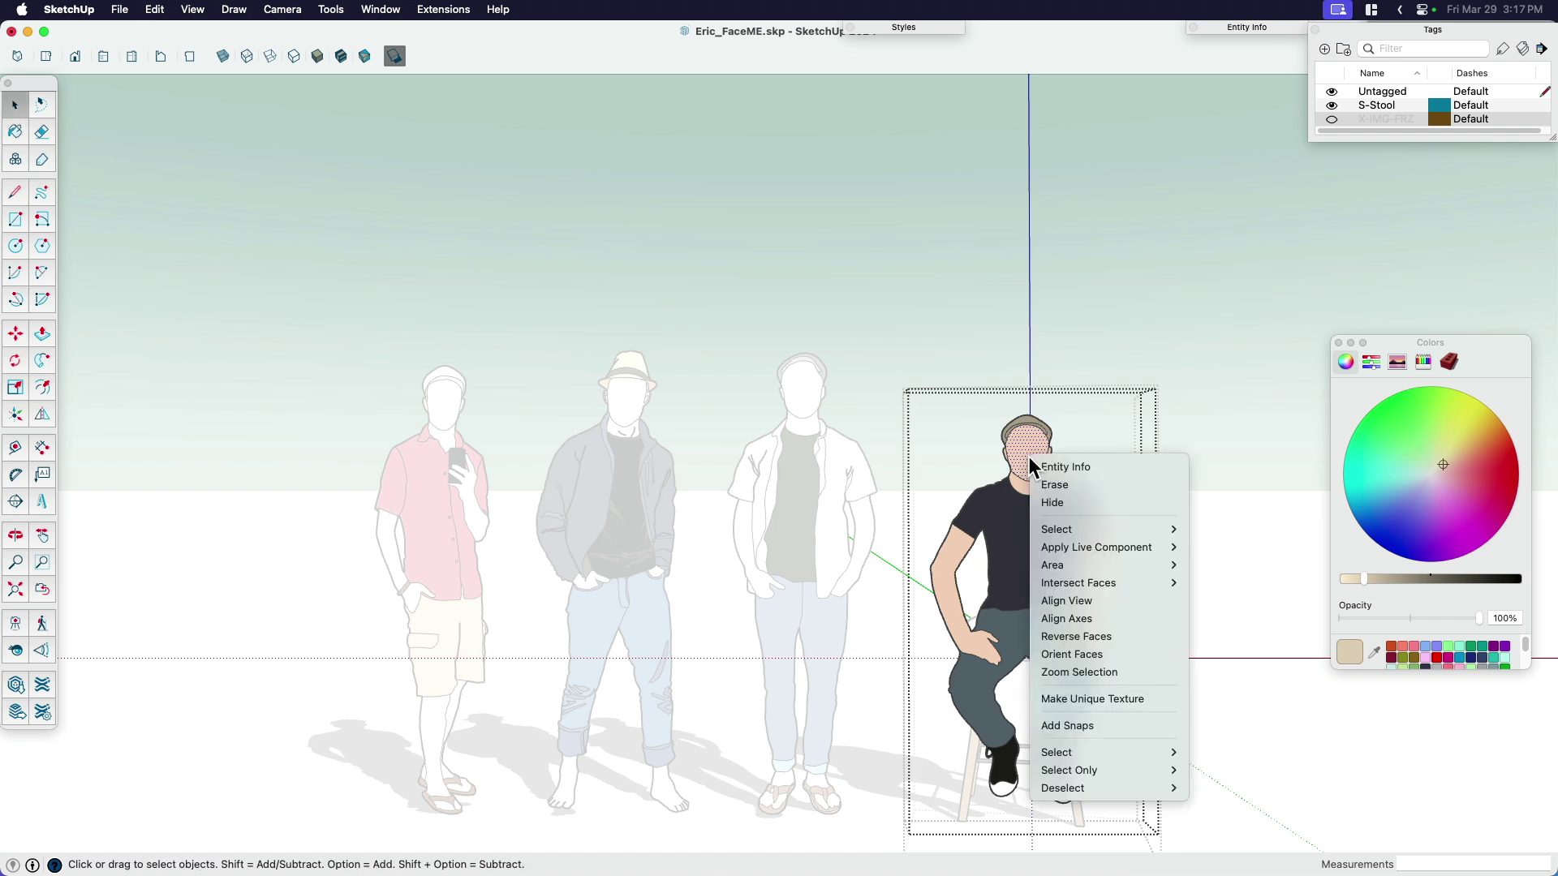
mouse_move(1102, 530)
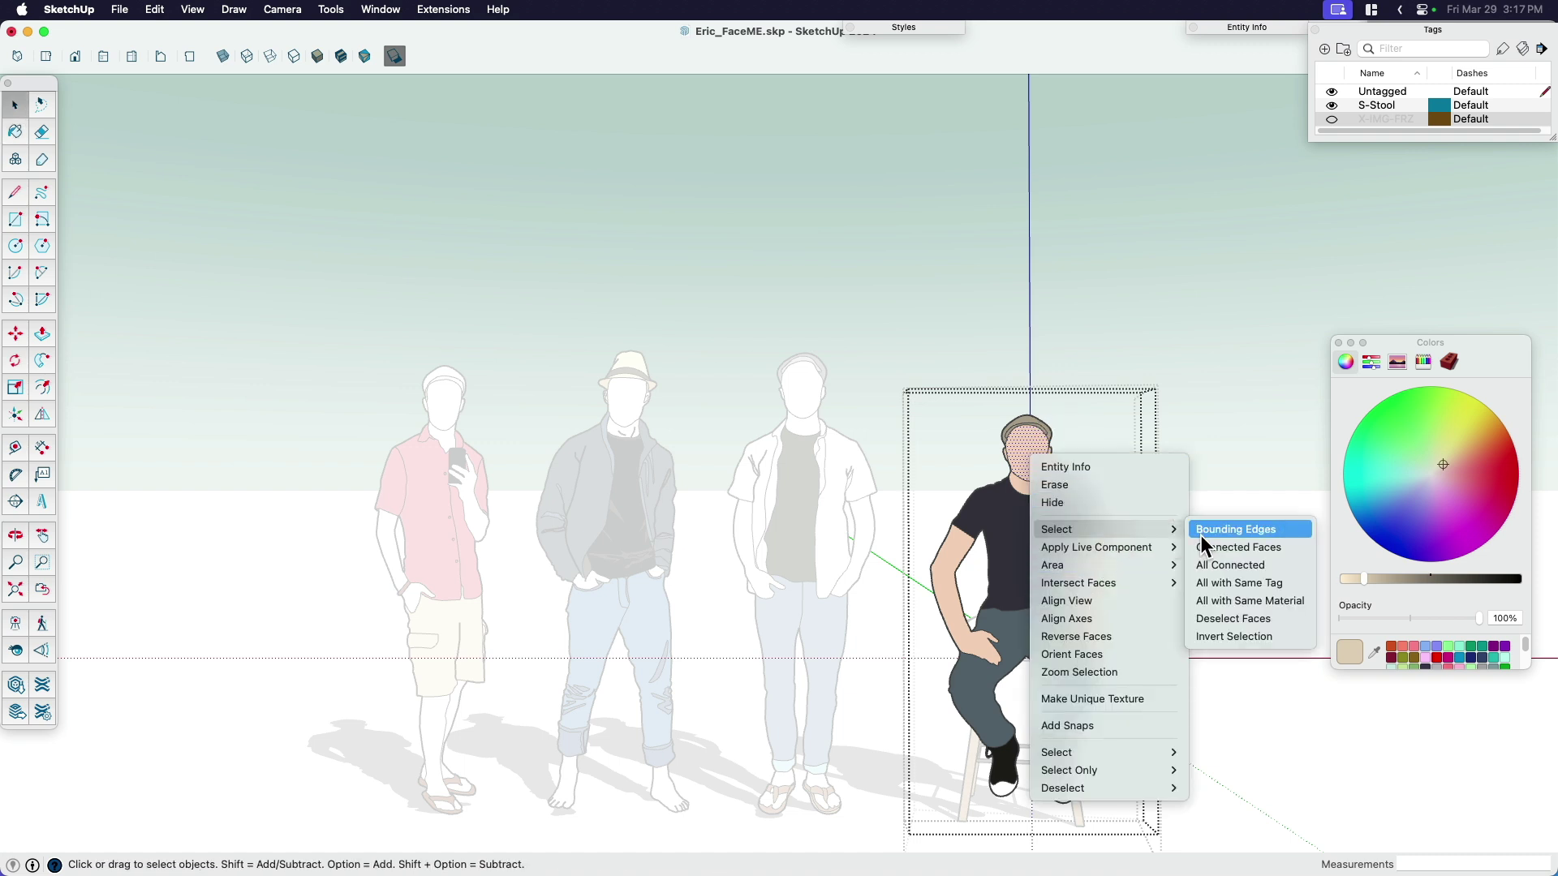
left_click(1264, 601)
key("b")
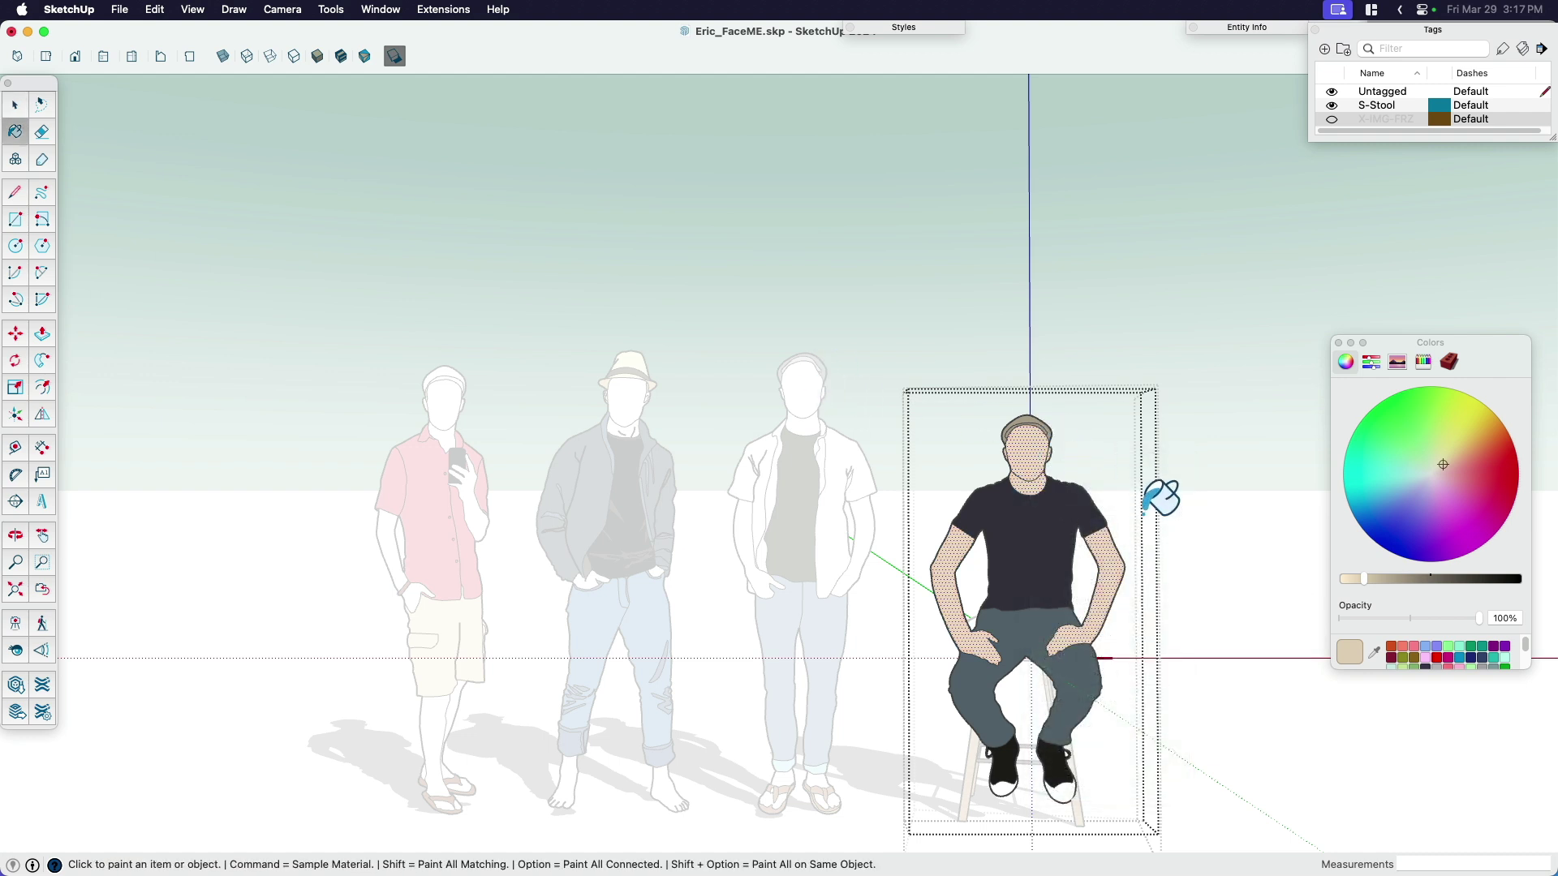
key("space")
left_click(1206, 511)
middle_click_drag(1160, 560, 945, 617)
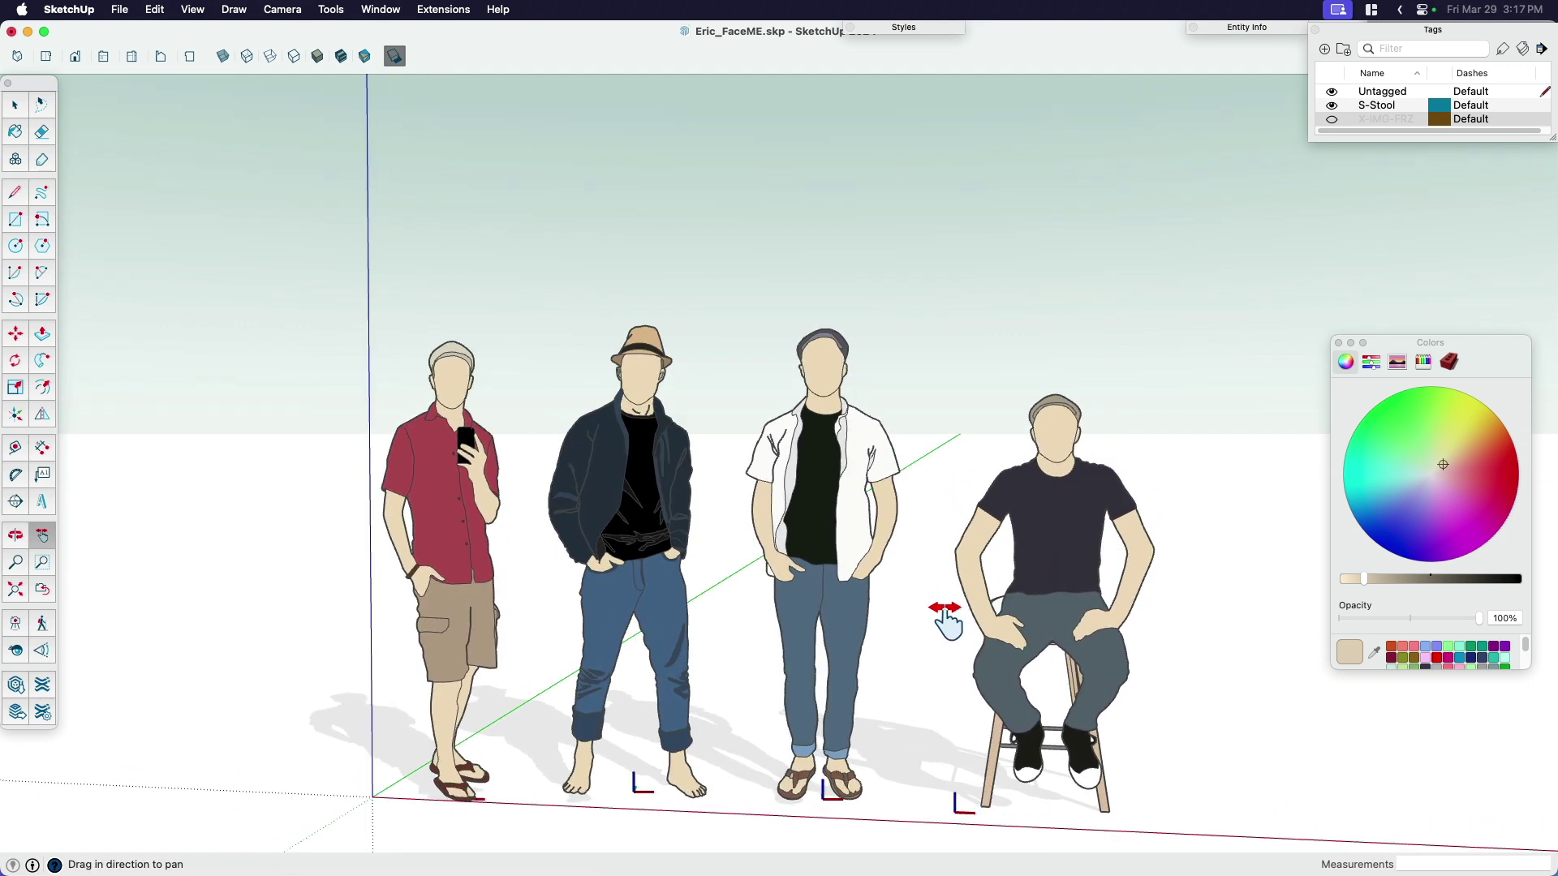